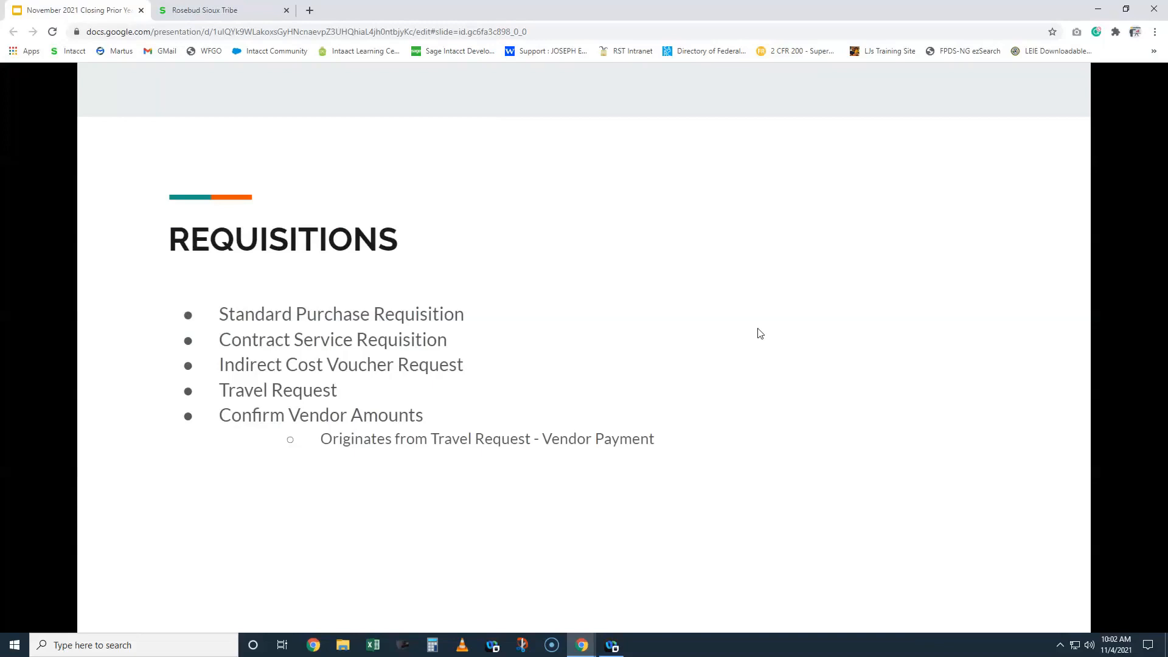
Step: Advance the presentation to the Based on Purchasing Doc slide
left_click(682, 311)
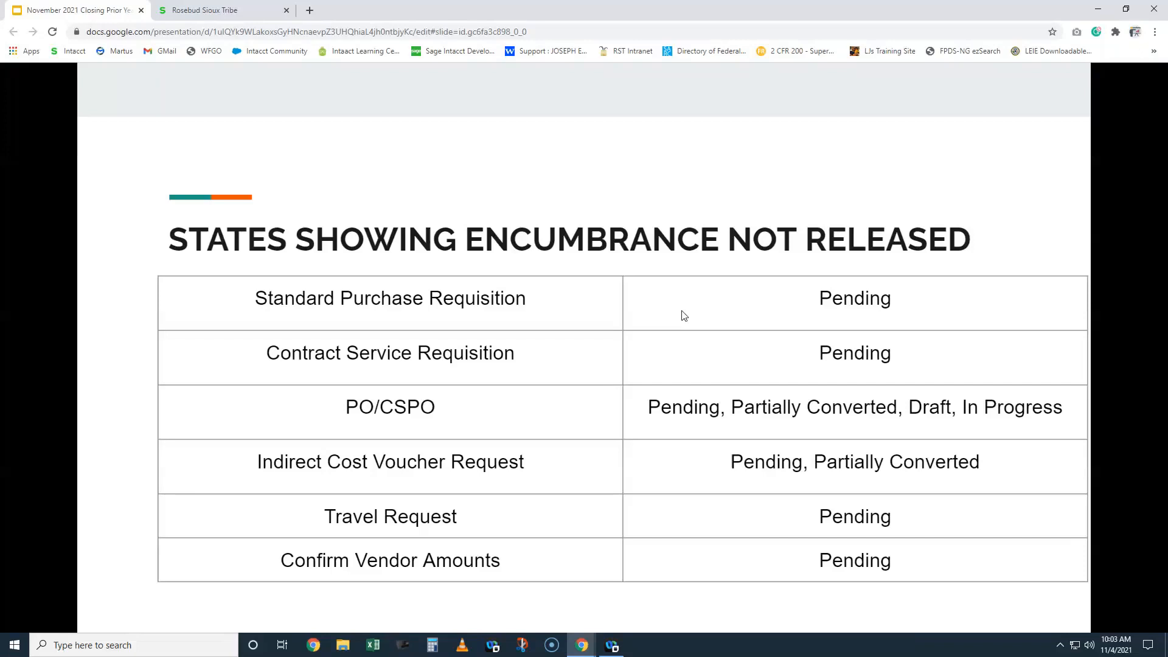
key("Right")
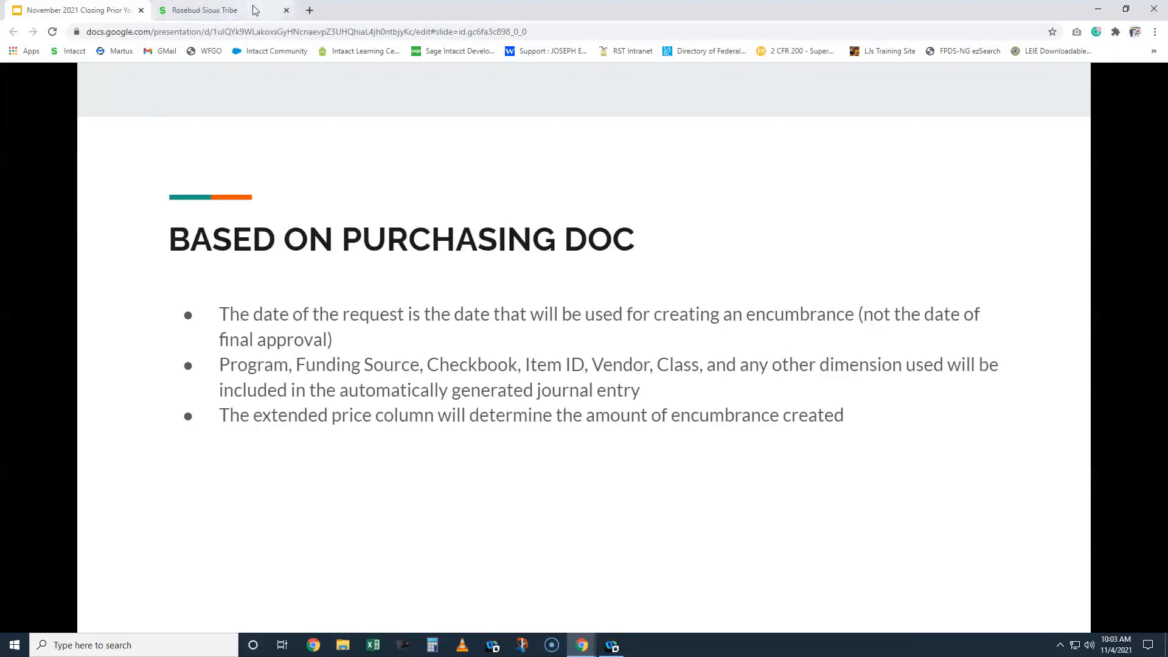
Step: Switch to Sage Intacct, open Standard Purchase Requisition PR-61516 from the purchasing transactions list, and highlight its date
left_click(196, 11)
left_click(100, 108)
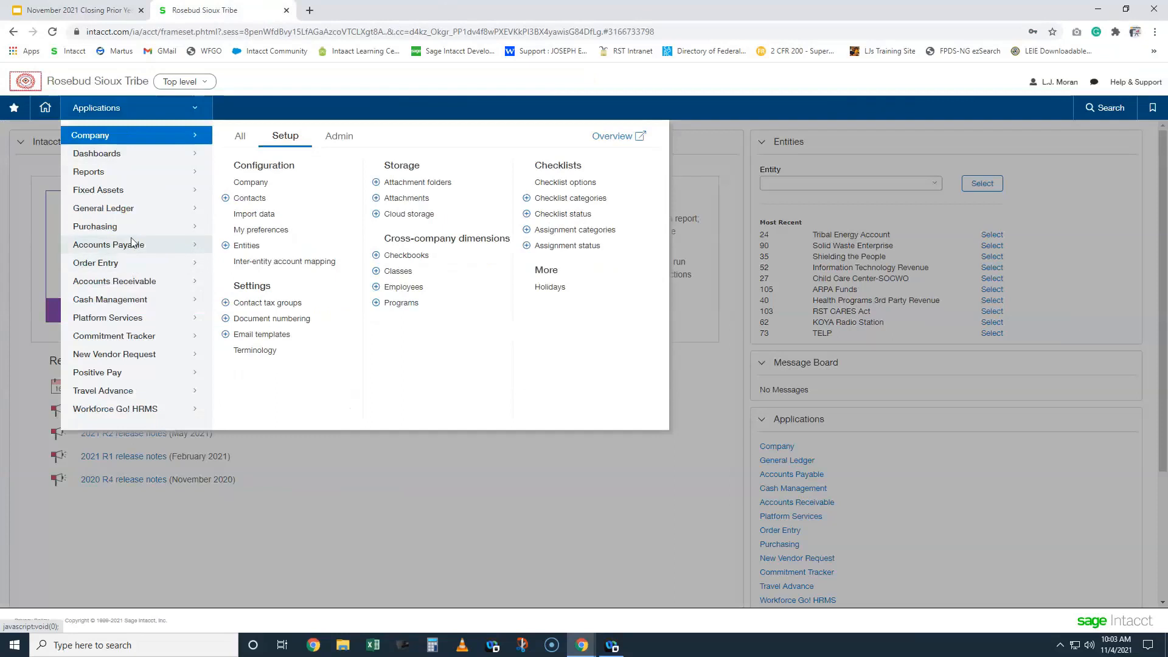
mouse_move(132, 234)
mouse_move(292, 237)
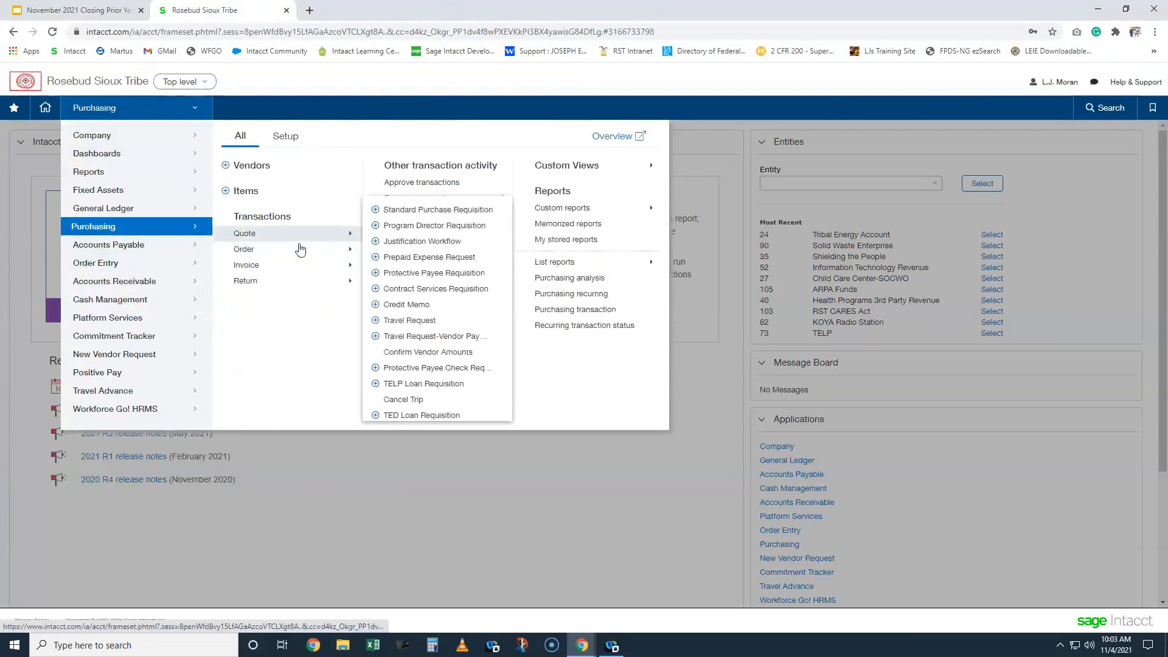
left_click(410, 210)
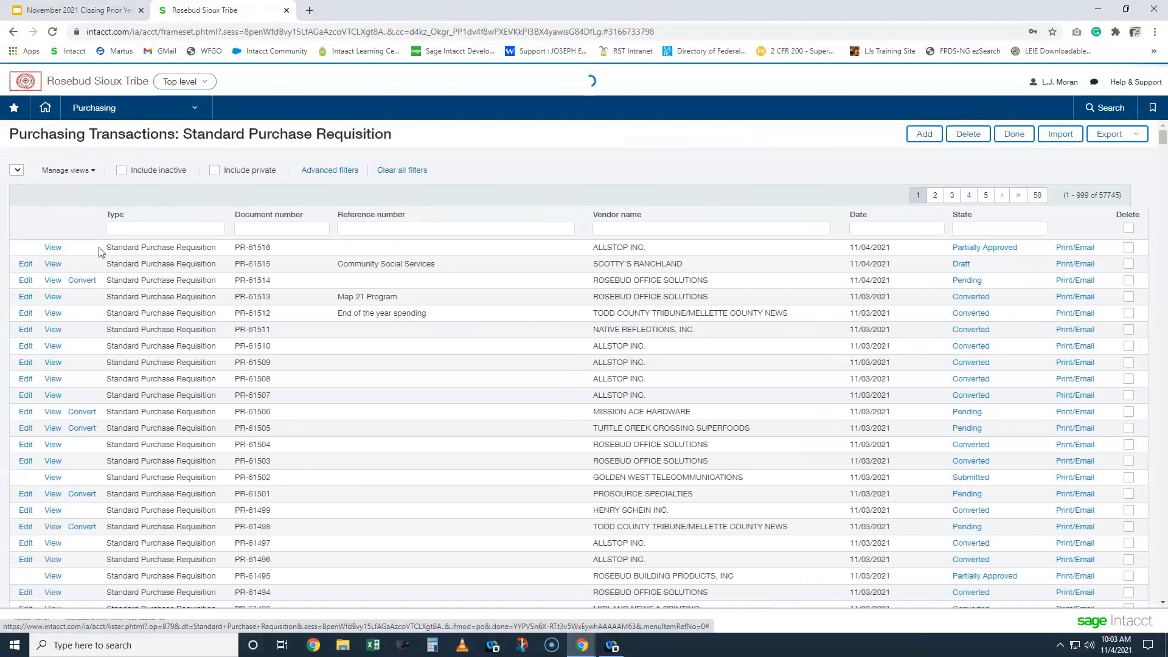
left_click(54, 248)
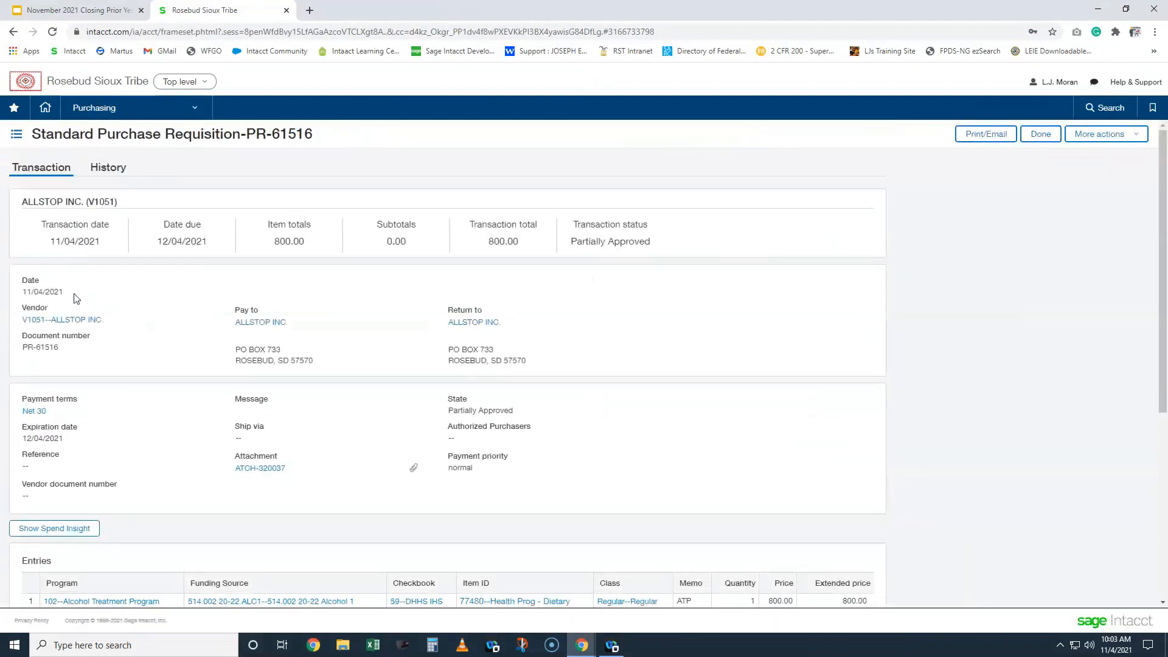
left_click_drag(71, 294, 25, 287)
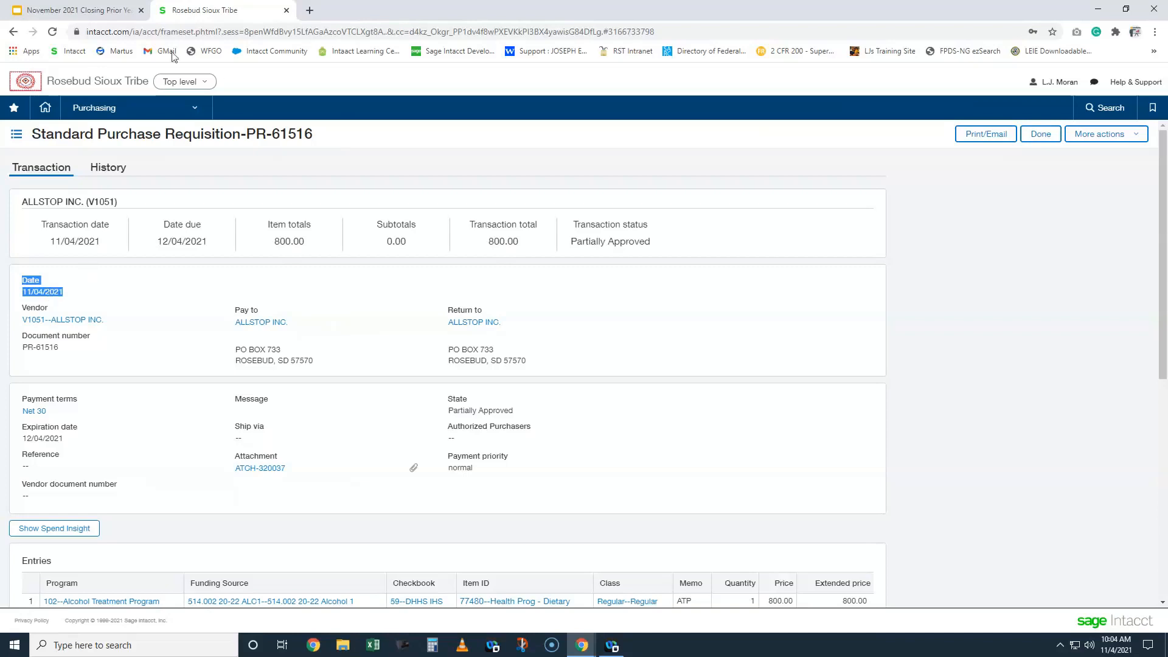
Step: Show the General Ledger Posting Upon Approval slide, and highlight the transaction status and date on the open requisition
left_click(71, 13)
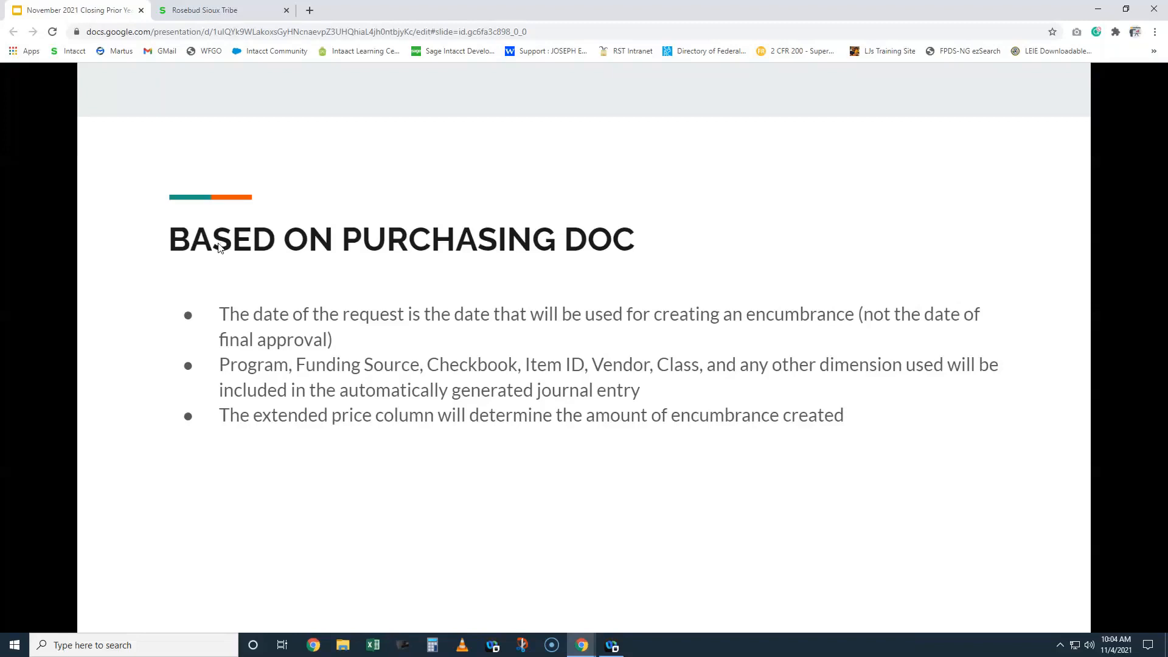
left_click(658, 445)
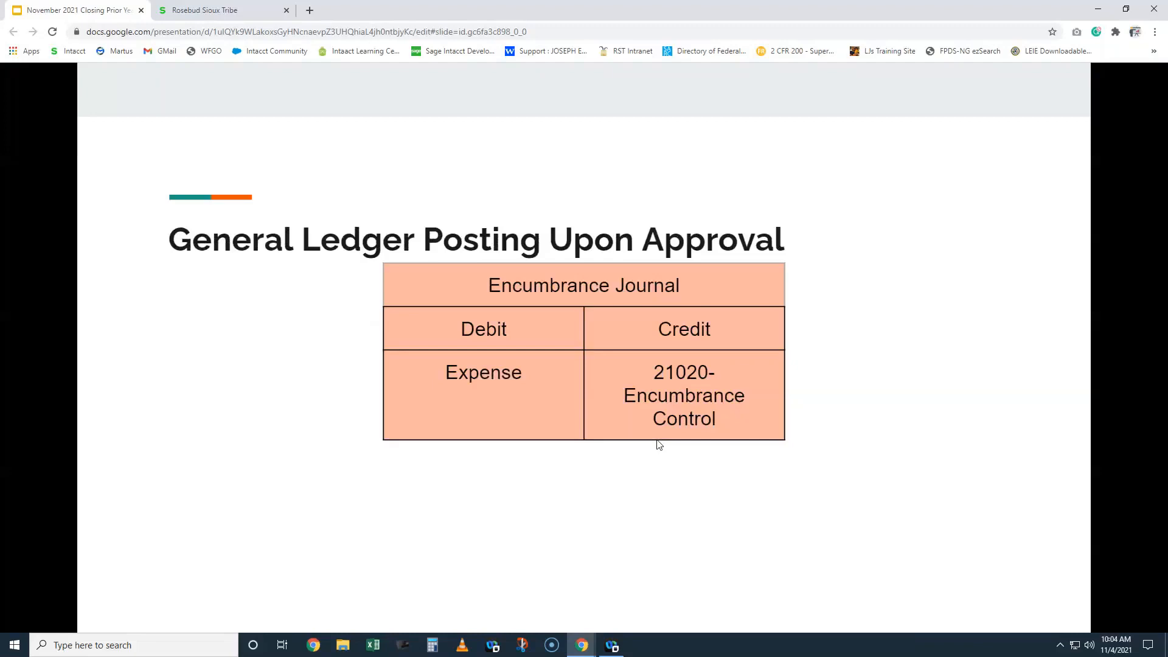
left_click(225, 11)
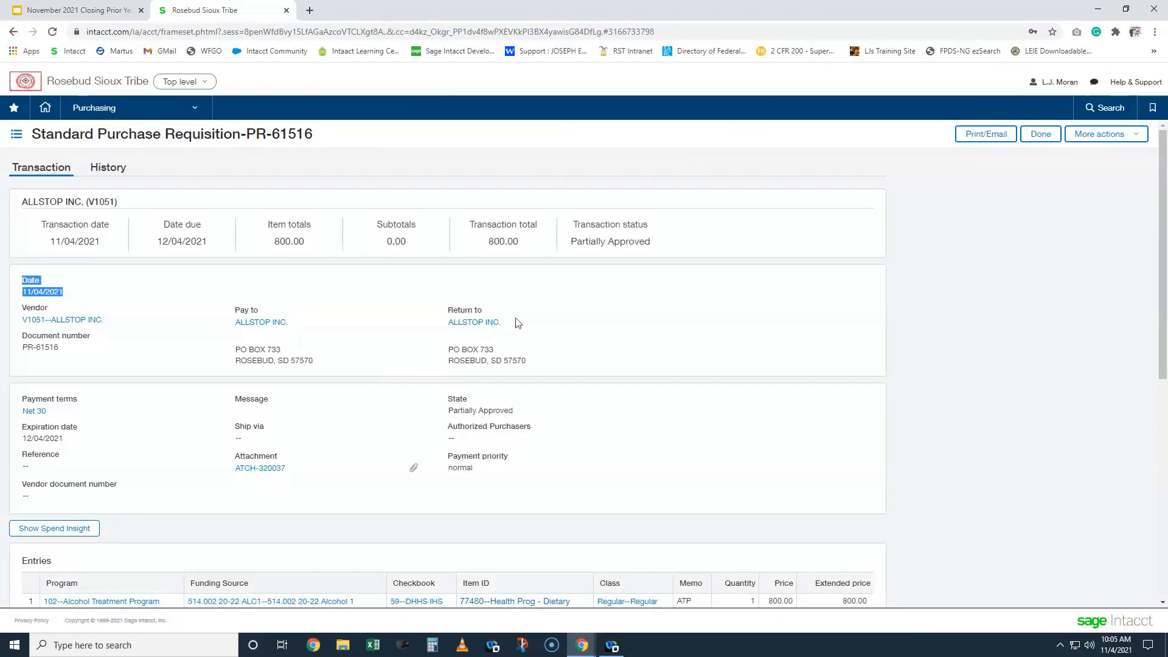
left_click_drag(571, 241, 650, 243)
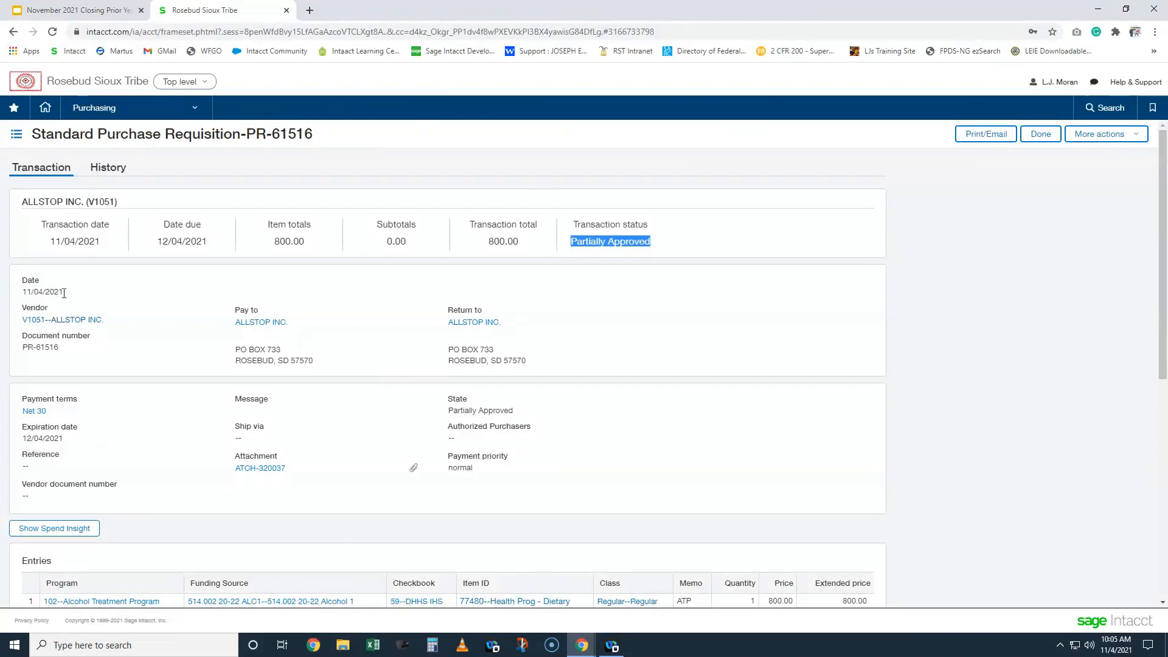
left_click_drag(66, 293, 24, 288)
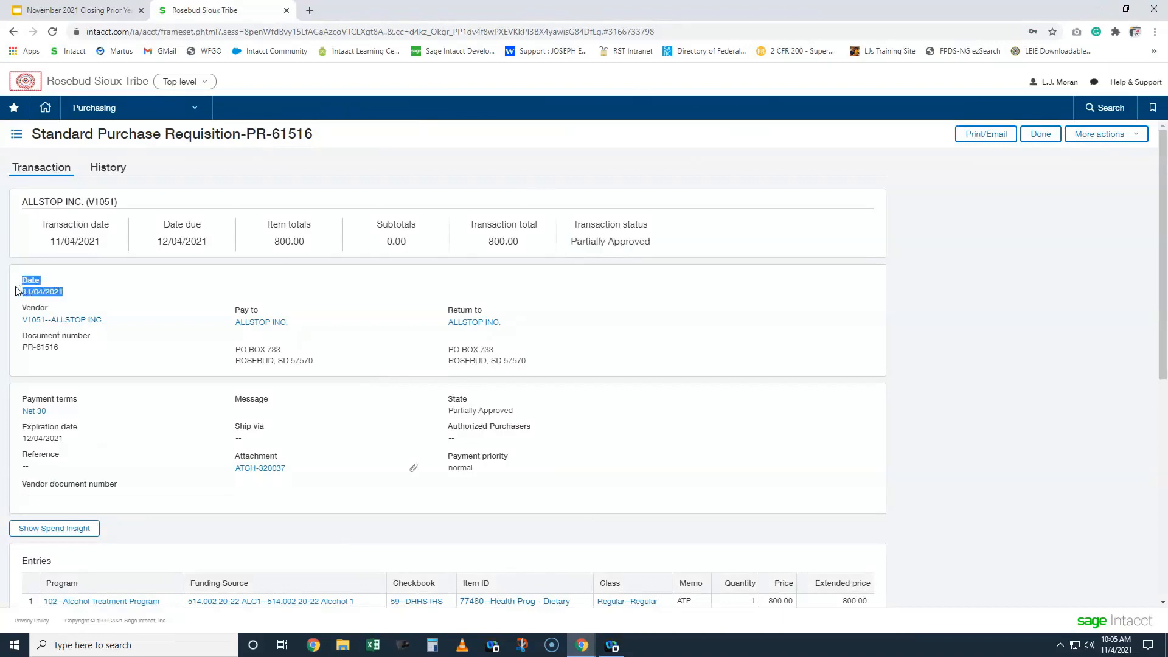
Step: Return to the presentation and advance through the encumbrance release slides to Find the Balances
left_click(44, 8)
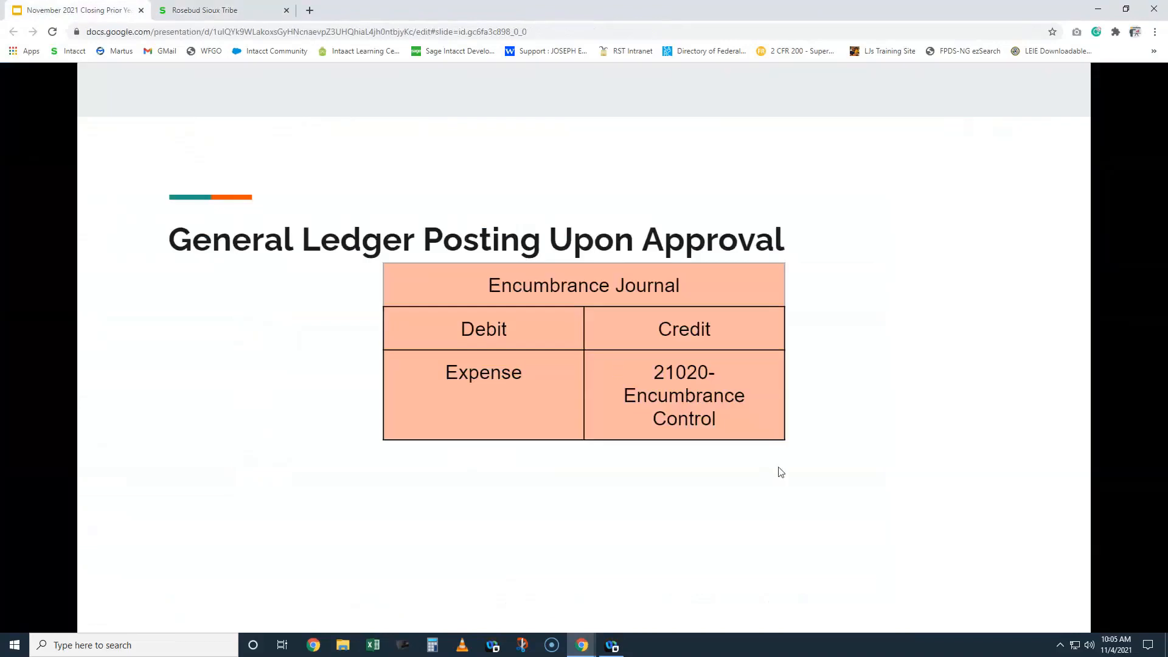
key("Right")
key("Right")
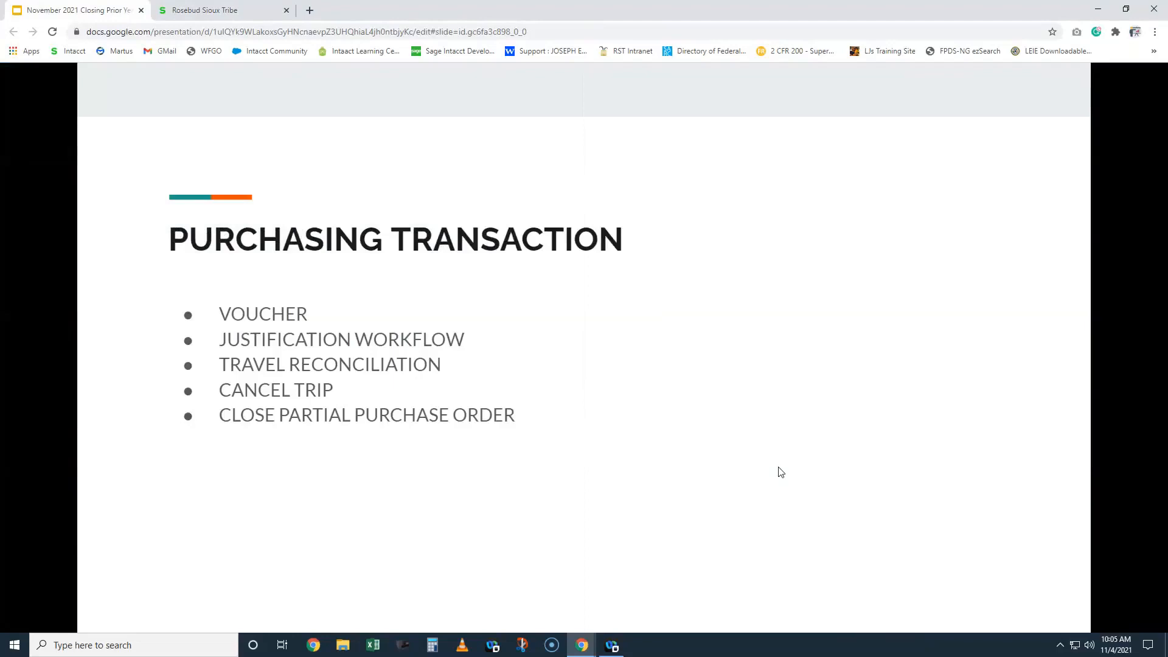
left_click(779, 468)
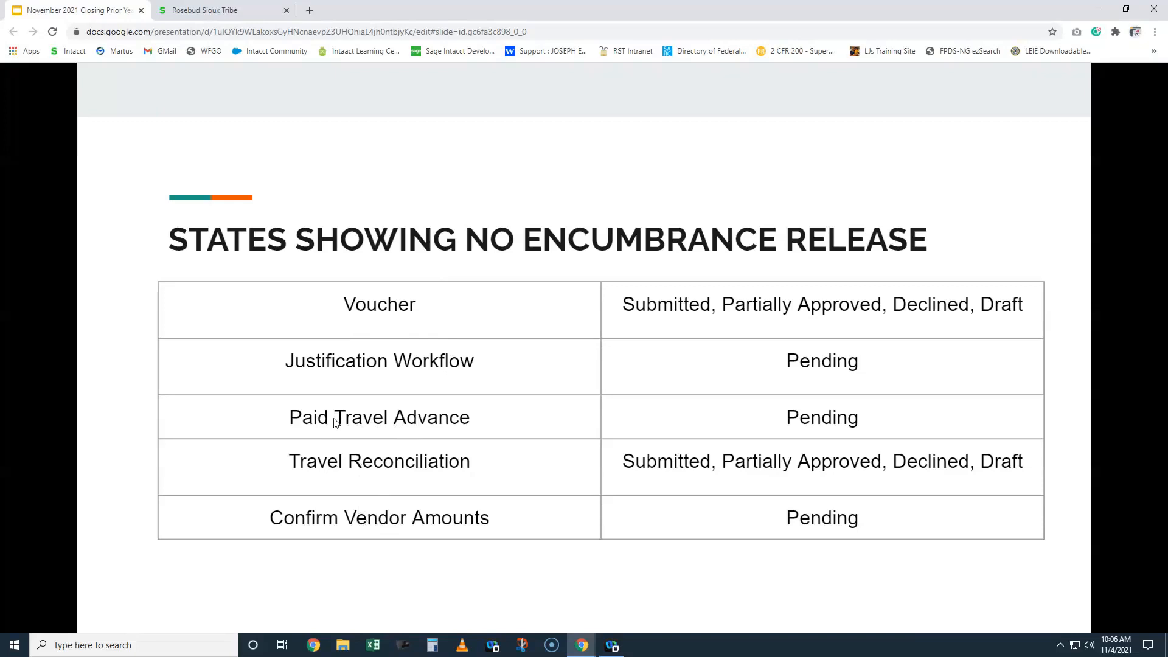
left_click(490, 156)
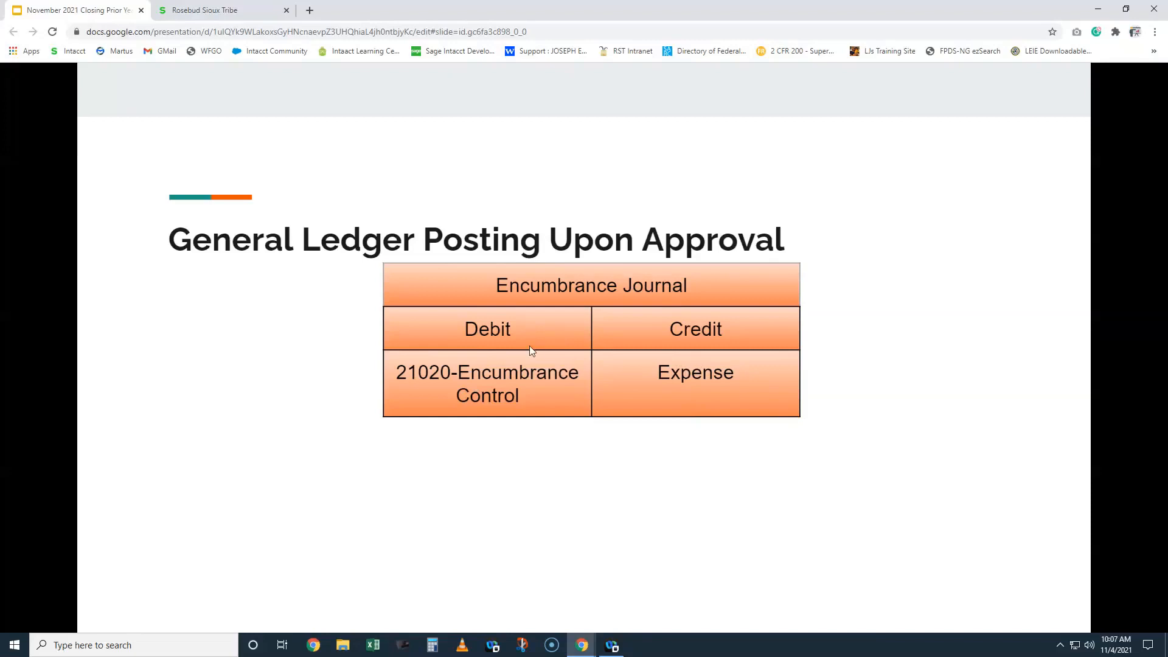
left_click(633, 460)
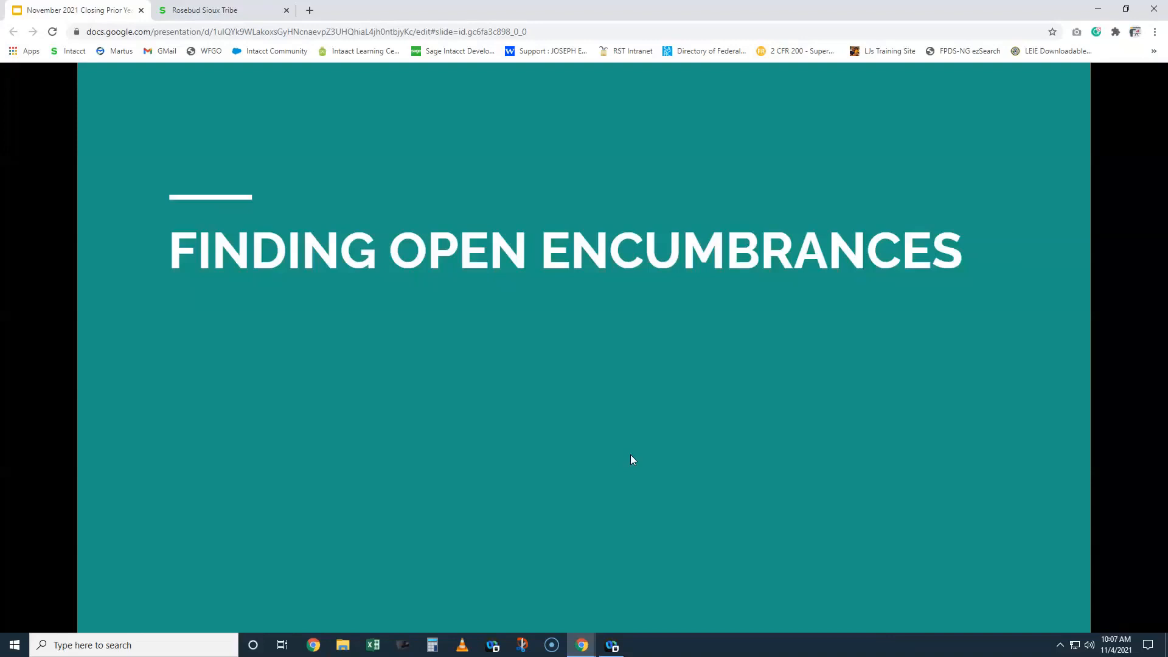
left_click(656, 411)
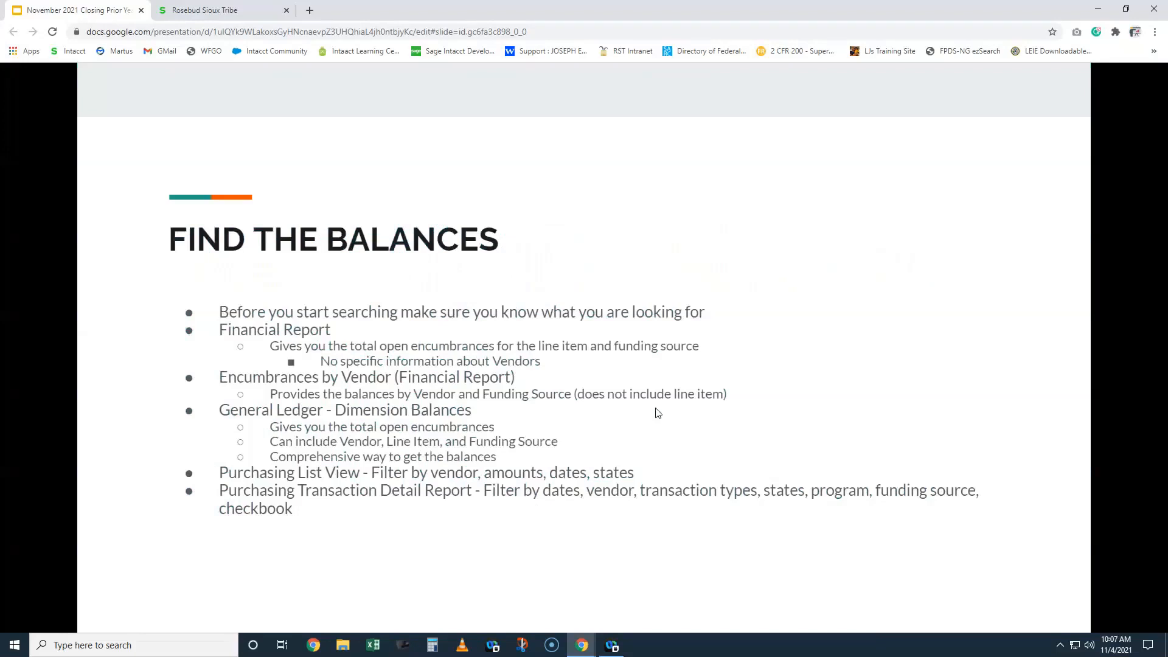
Step: Switch to Sage Intacct, open the Reports Center, and search all reports for "fiscal"
left_click(243, 10)
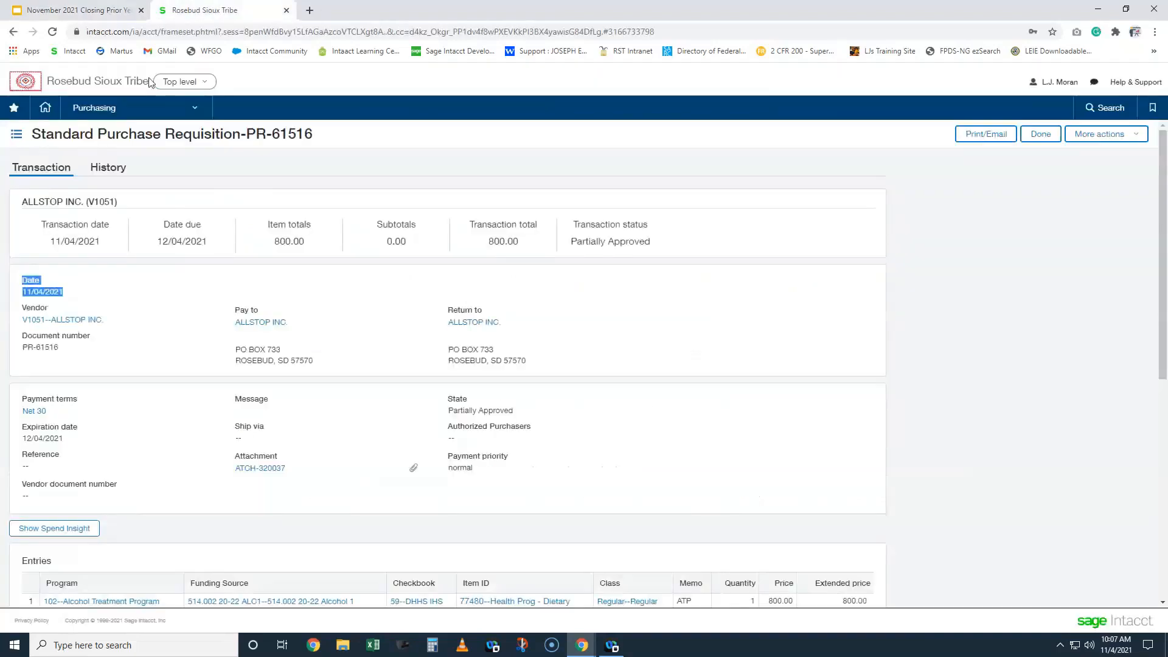
left_click(130, 107)
left_click(86, 172)
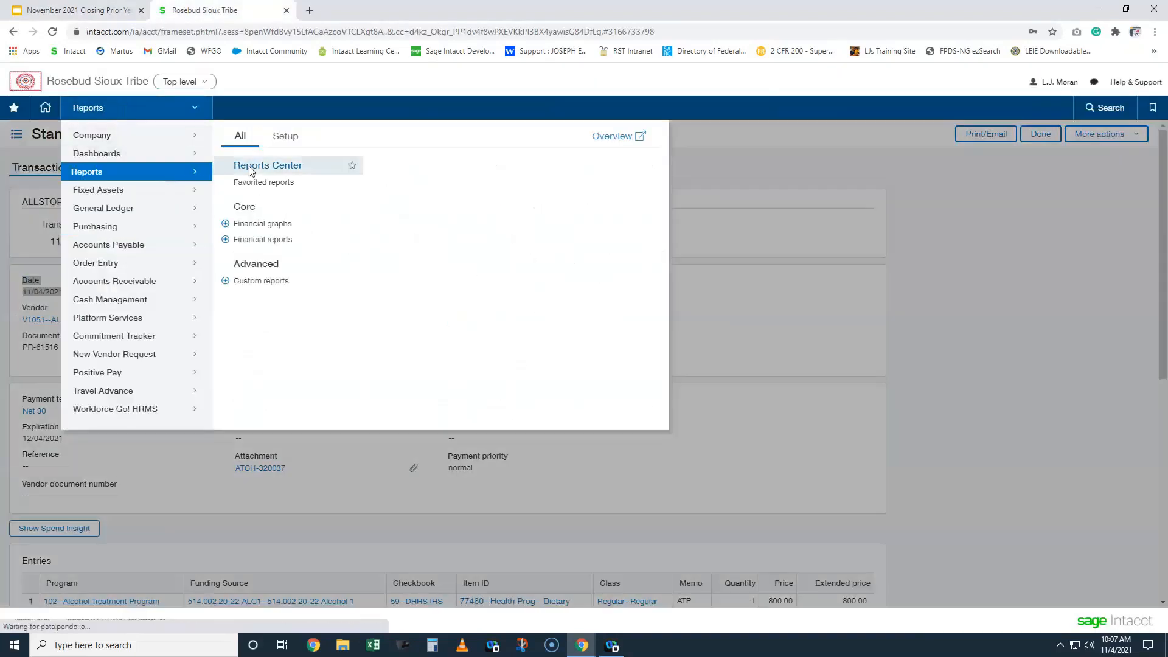
left_click(249, 166)
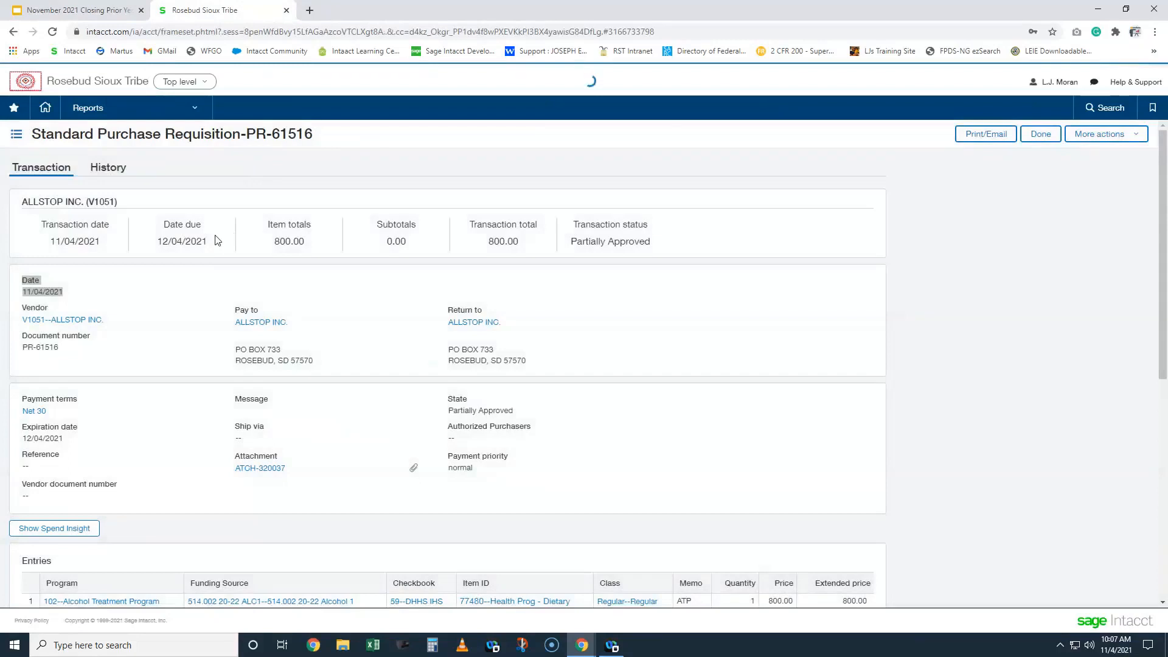
left_click(192, 200)
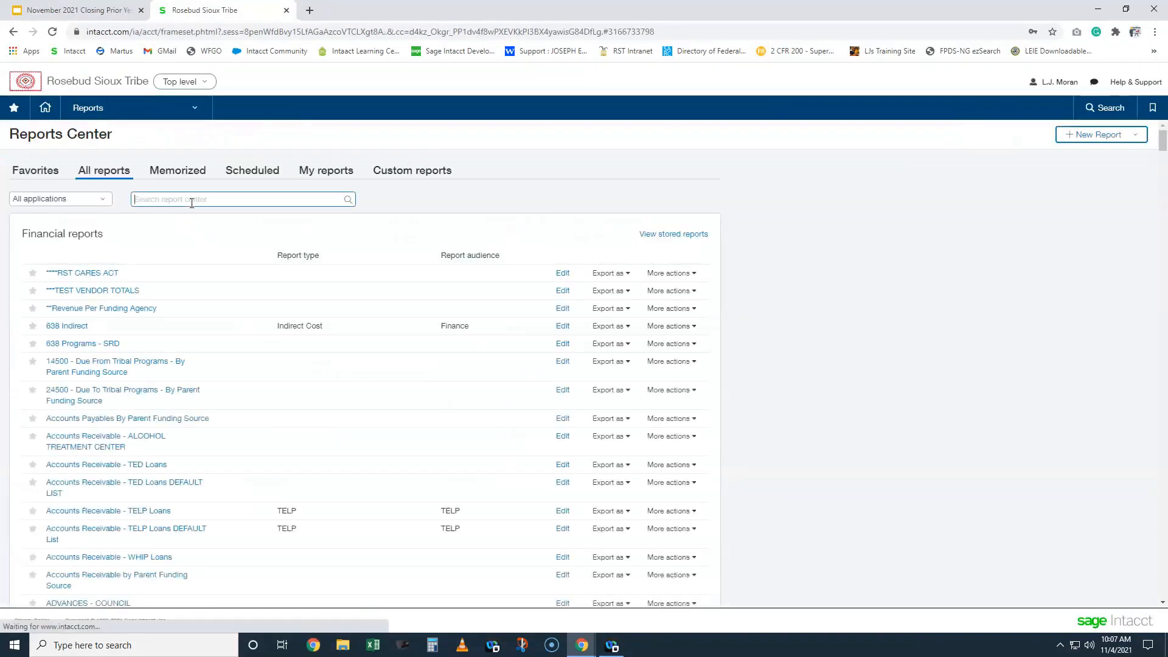
type("fiscal")
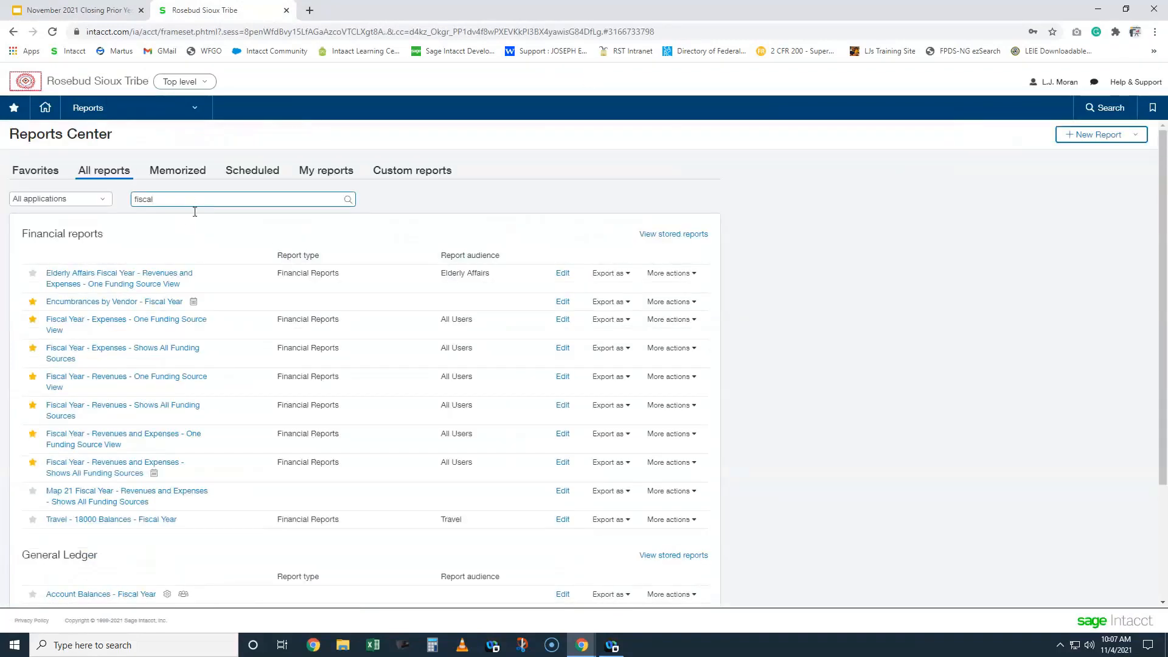
Step: Open the Fiscal Year - Expenses - One Funding Source View report with program 155--Treasurer and checkbook 3--General Account
left_click(112, 326)
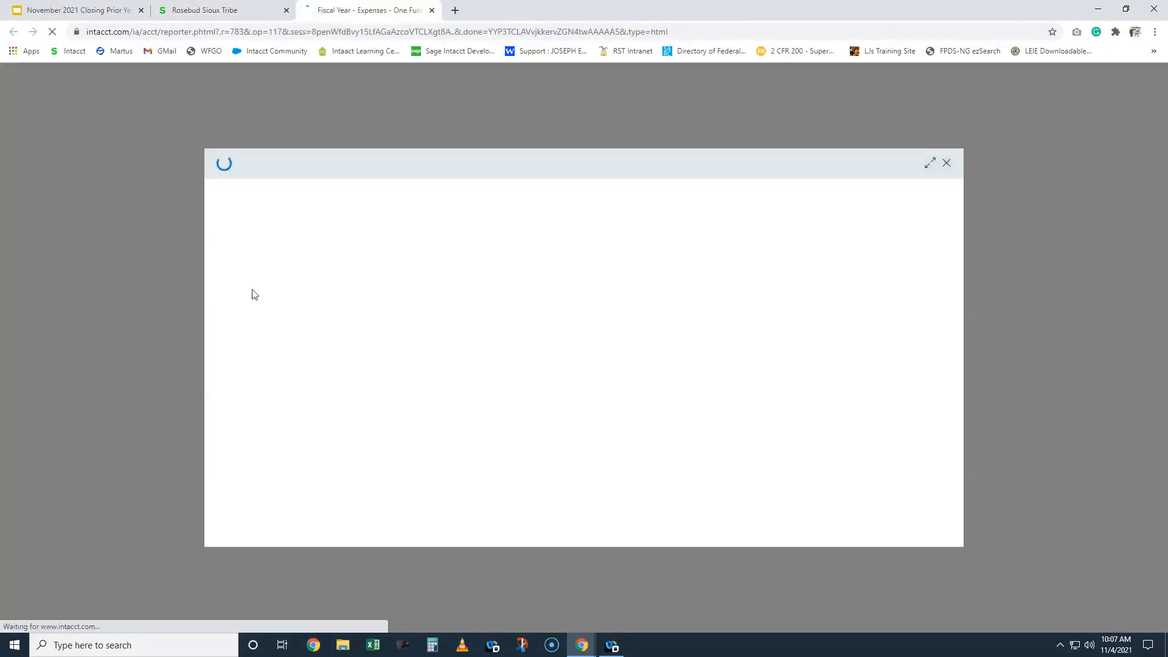
left_click(244, 277)
type("tre")
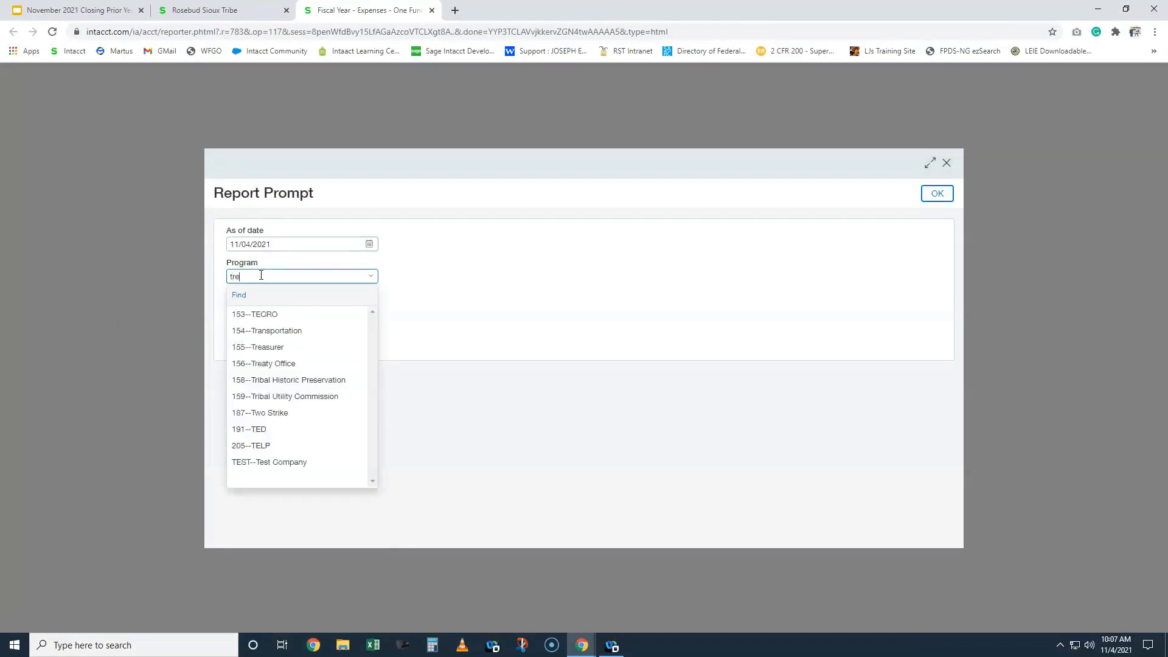
left_click(275, 314)
left_click(274, 310)
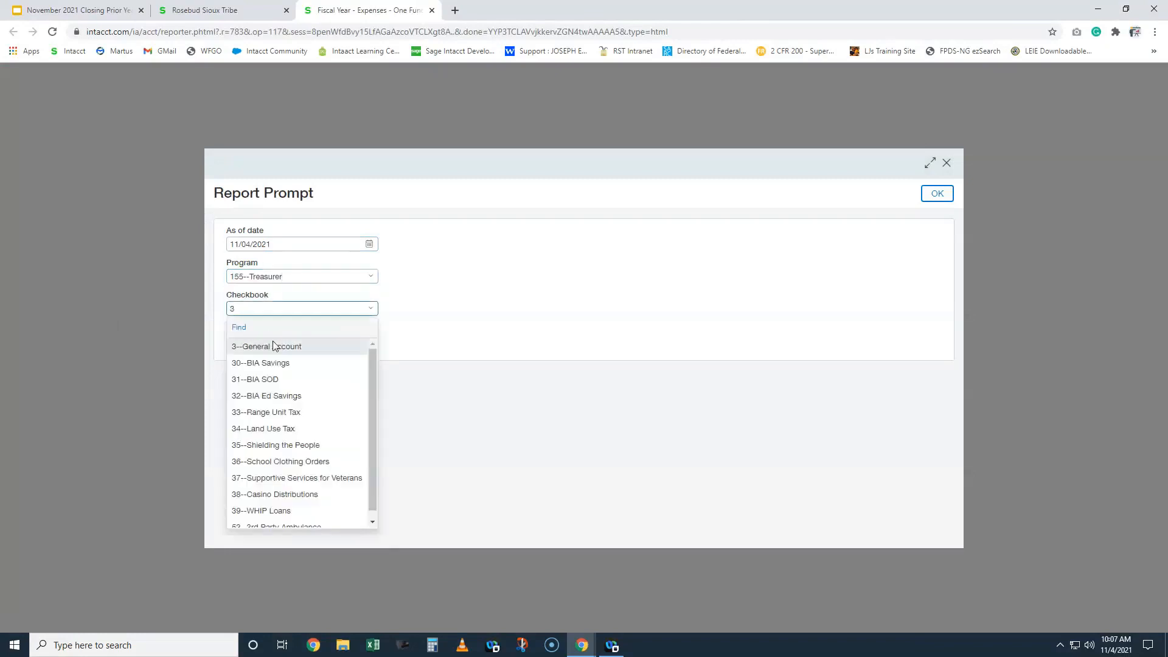
left_click(271, 341)
Step: Set the report's funding source to 50.050 Treas--Treasurer
left_click(267, 342)
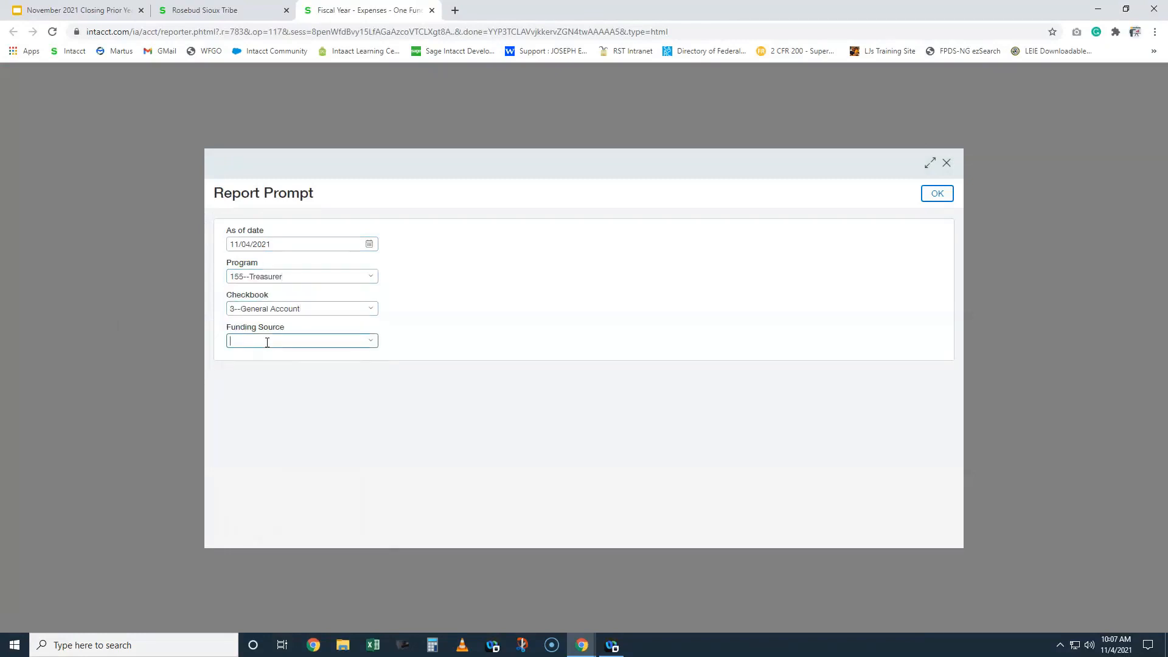
type("tr")
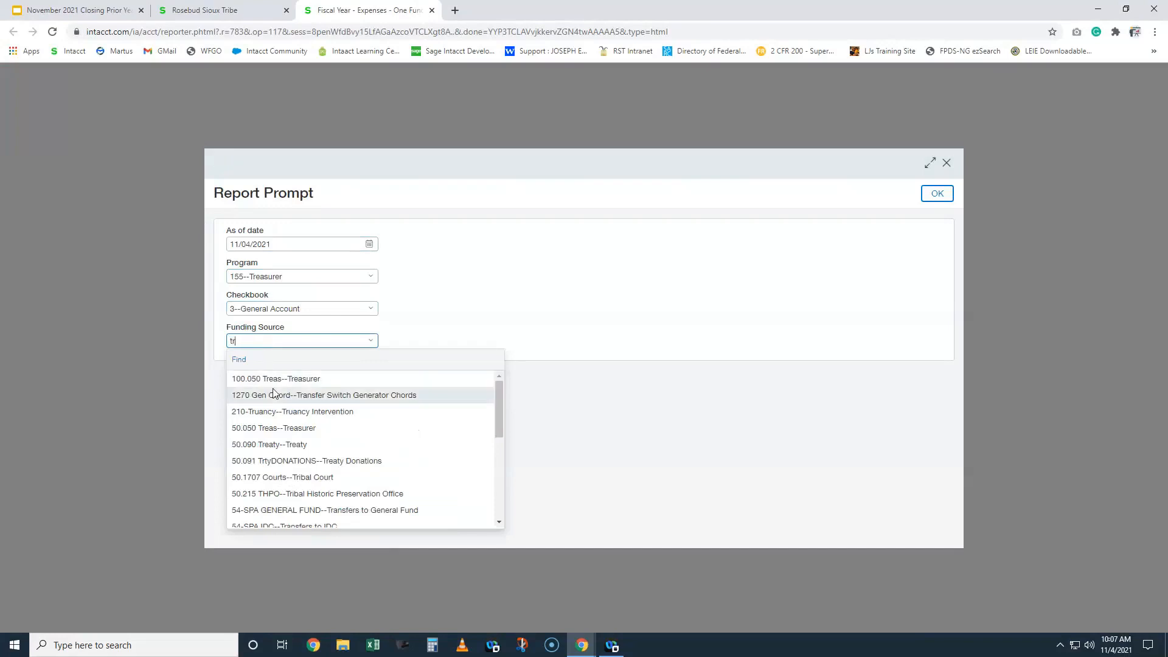
type("as")
key("BackSpace")
type("e")
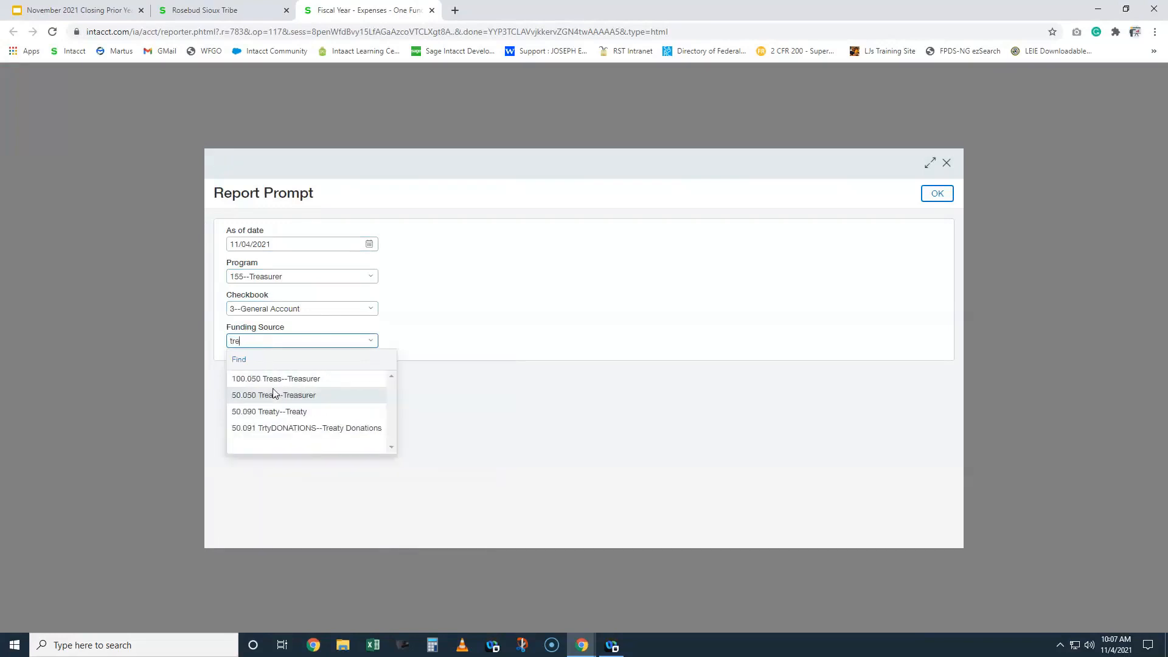
left_click(281, 396)
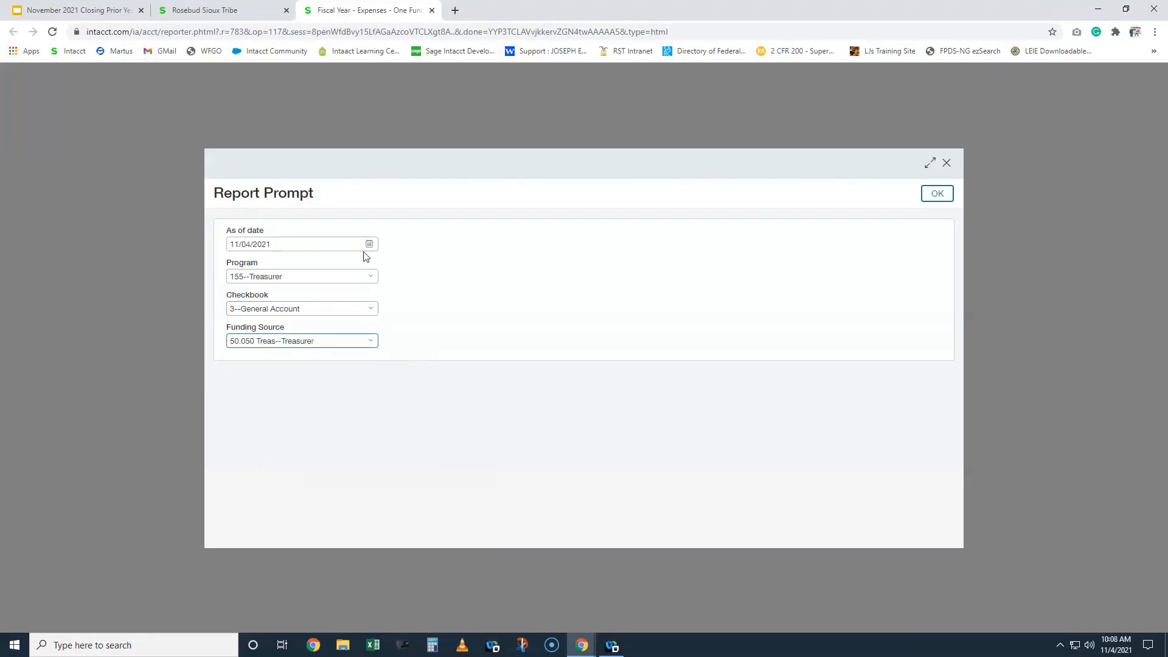
Step: Set the report's as-of date to 9/30/21 and run it
triple_click(278, 242)
type("9/30/21")
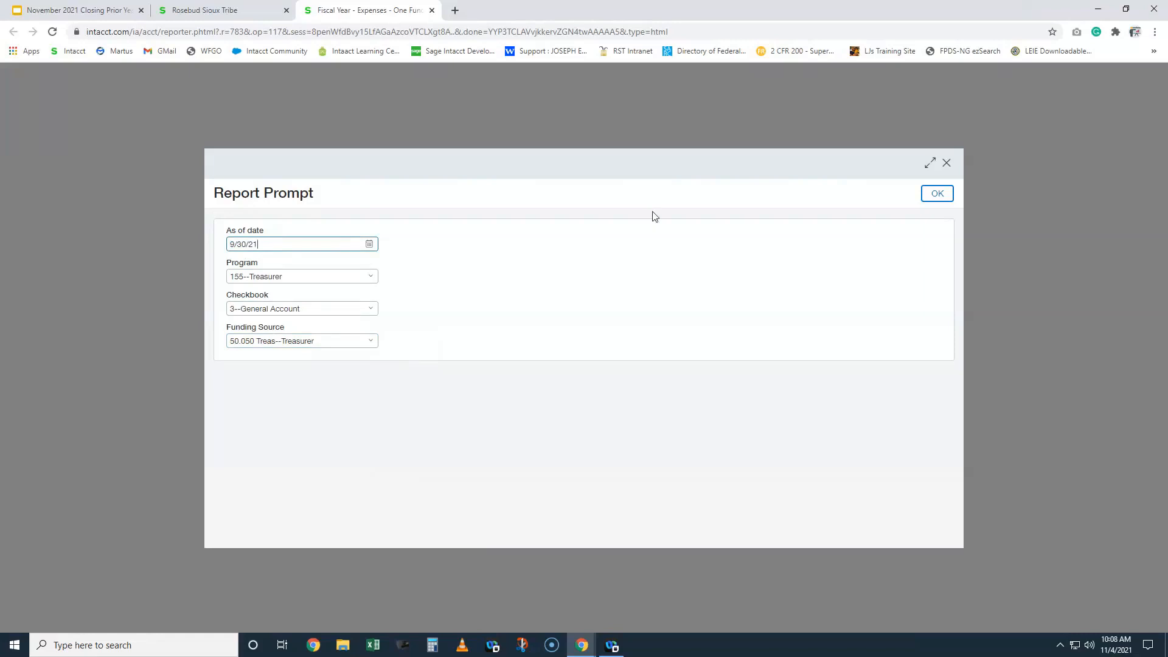
left_click(937, 193)
Step: Review the Find the Balances slide and the encumbrances in the Fiscal Year Expenses report, and return to the Reports Center
left_click(73, 7)
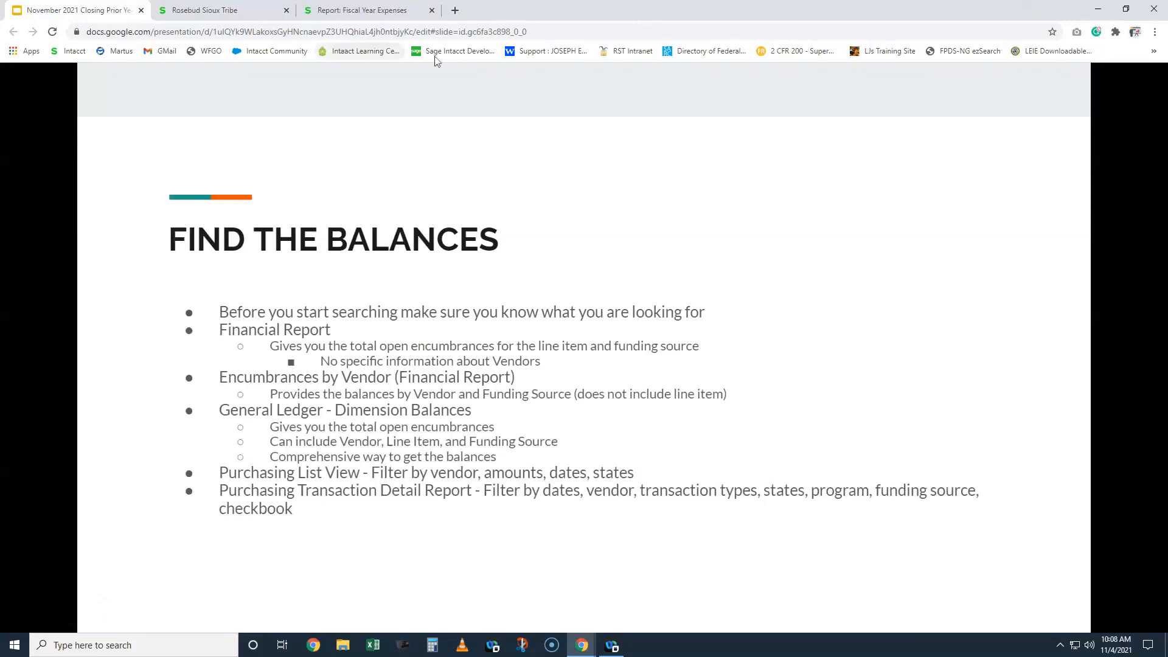
left_click(359, 12)
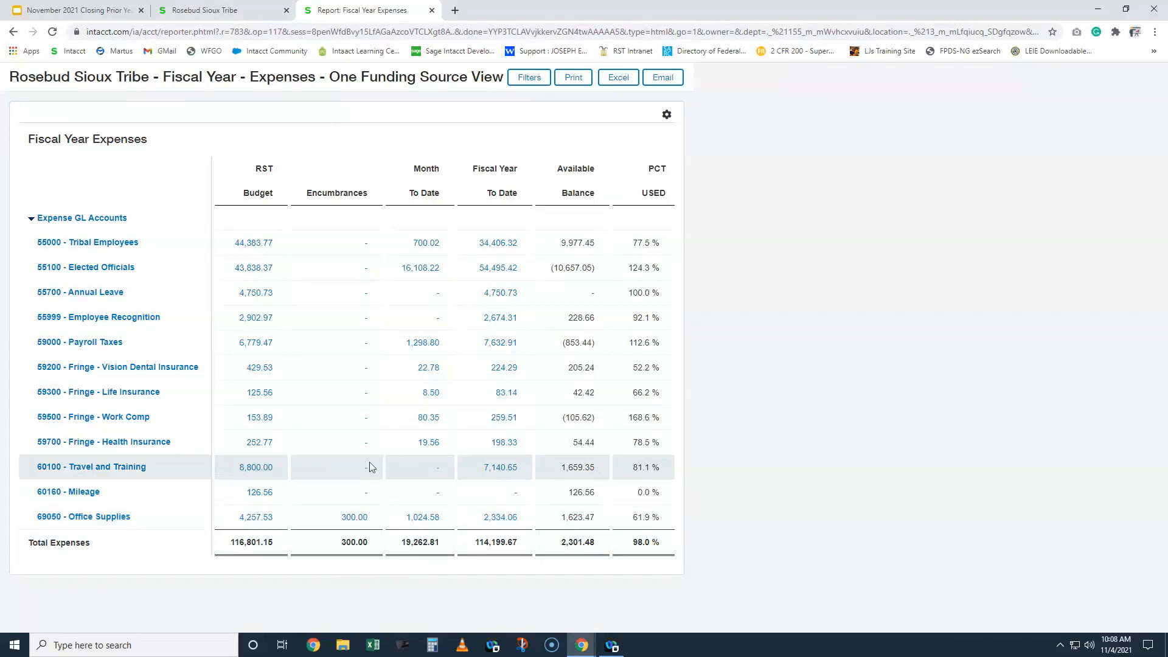
left_click(230, 9)
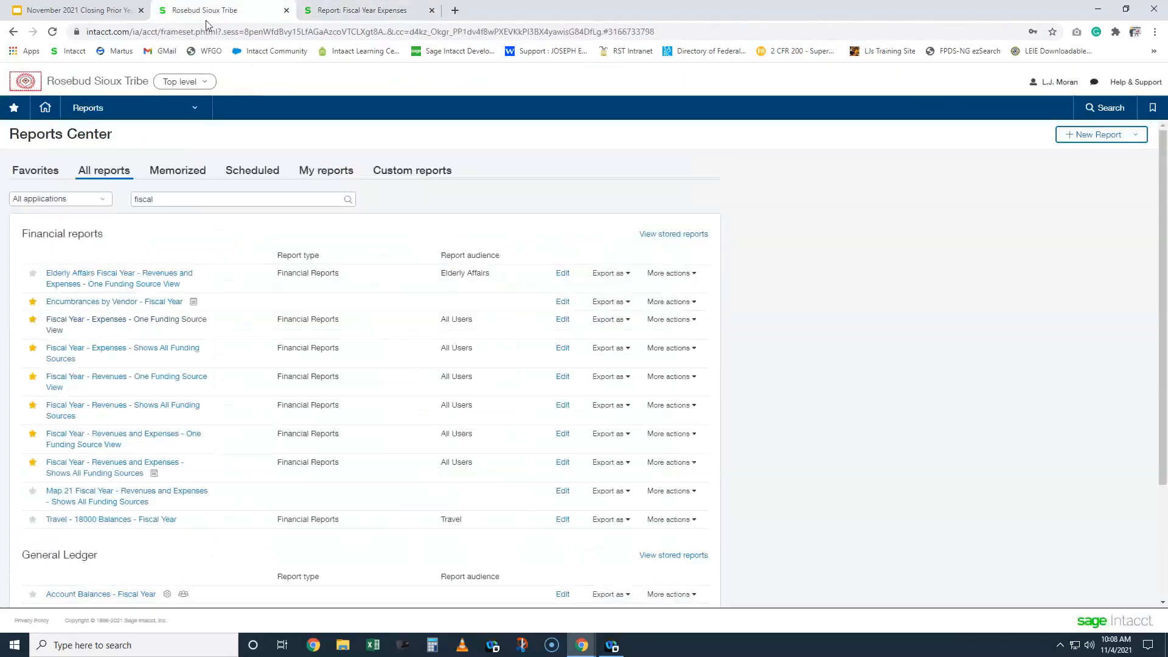
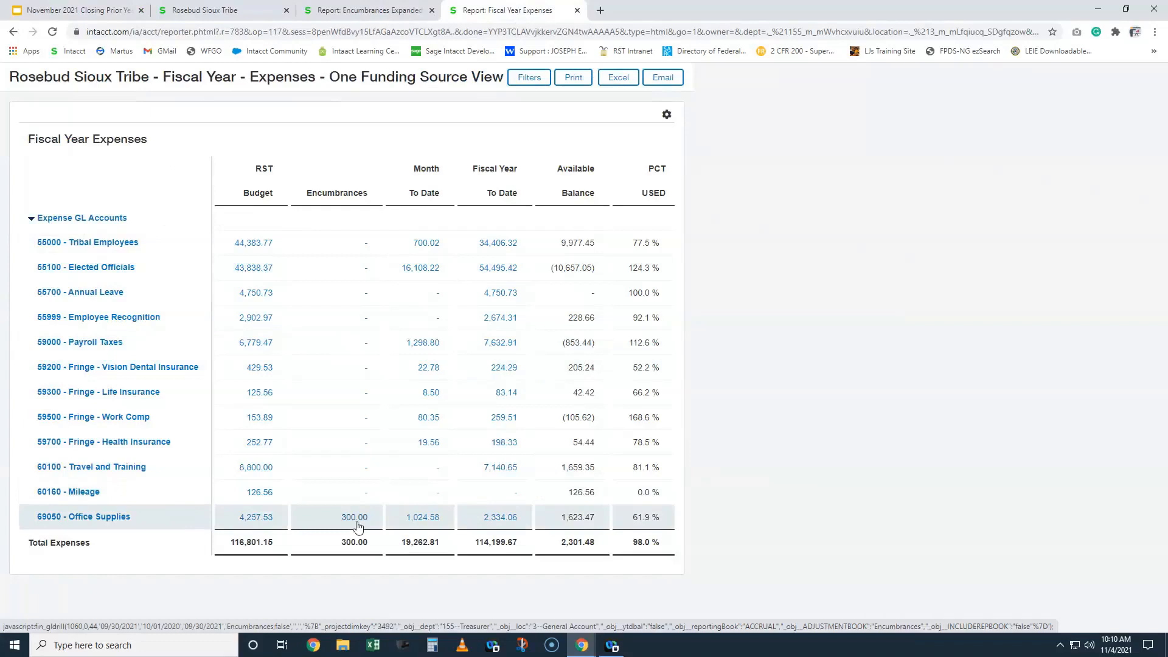
Step: Compare the 69050 - Office Supplies encumbrance with the Encumbrances by Vendor report, and review the Find the Balances slide
left_click(358, 525)
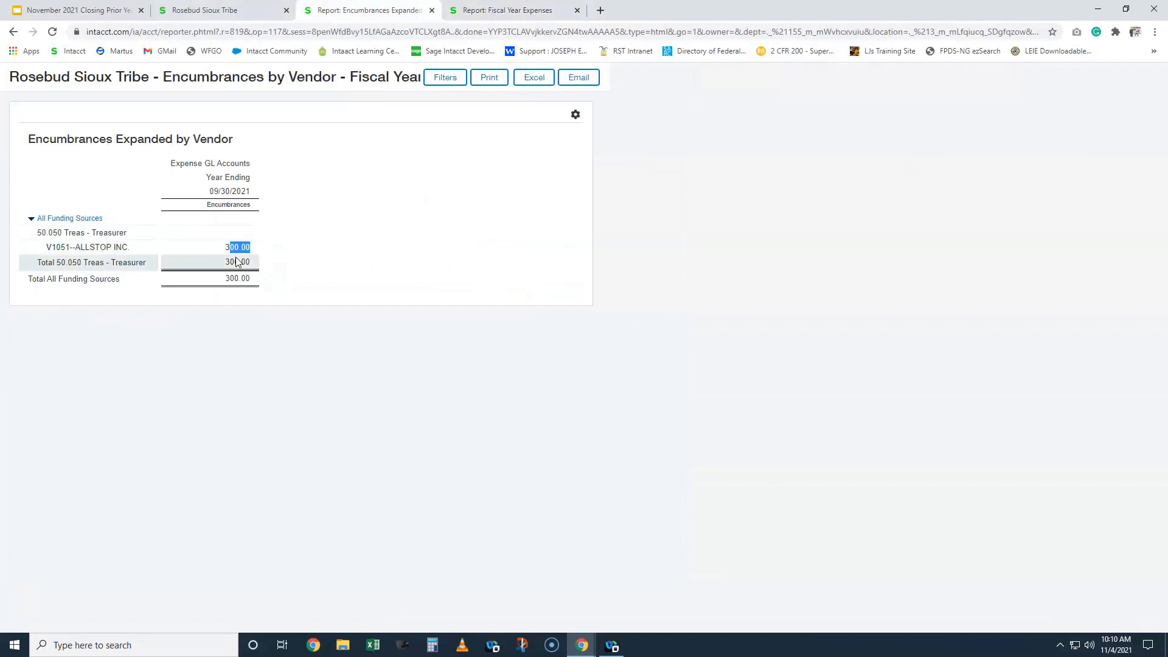
left_click(511, 15)
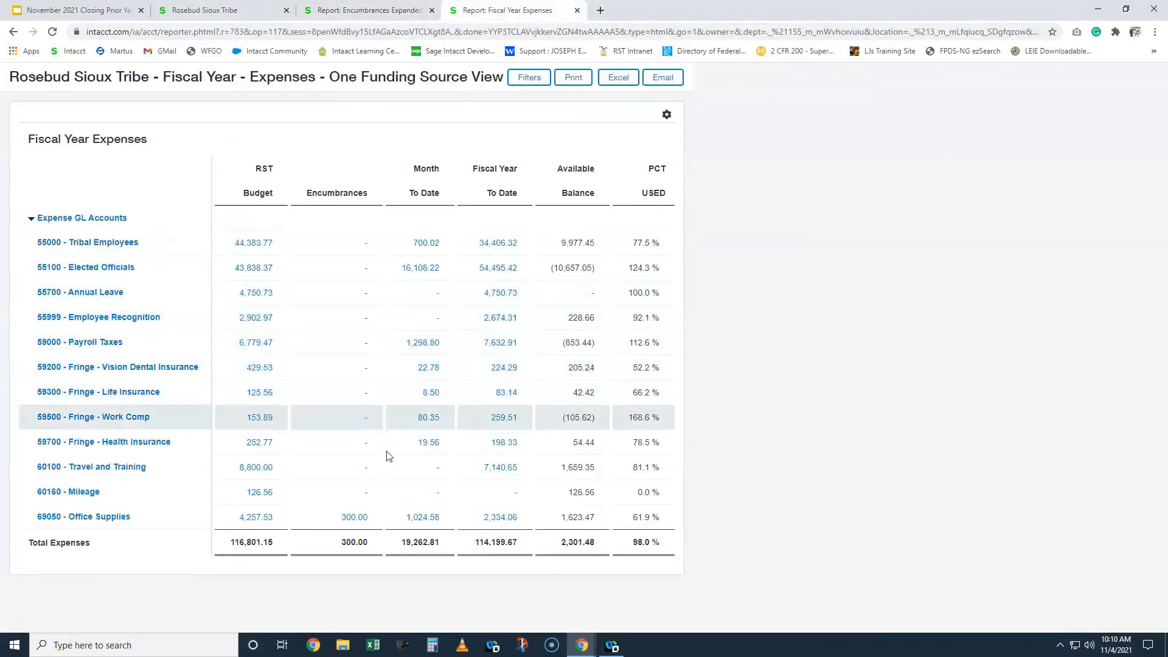
left_click(355, 517)
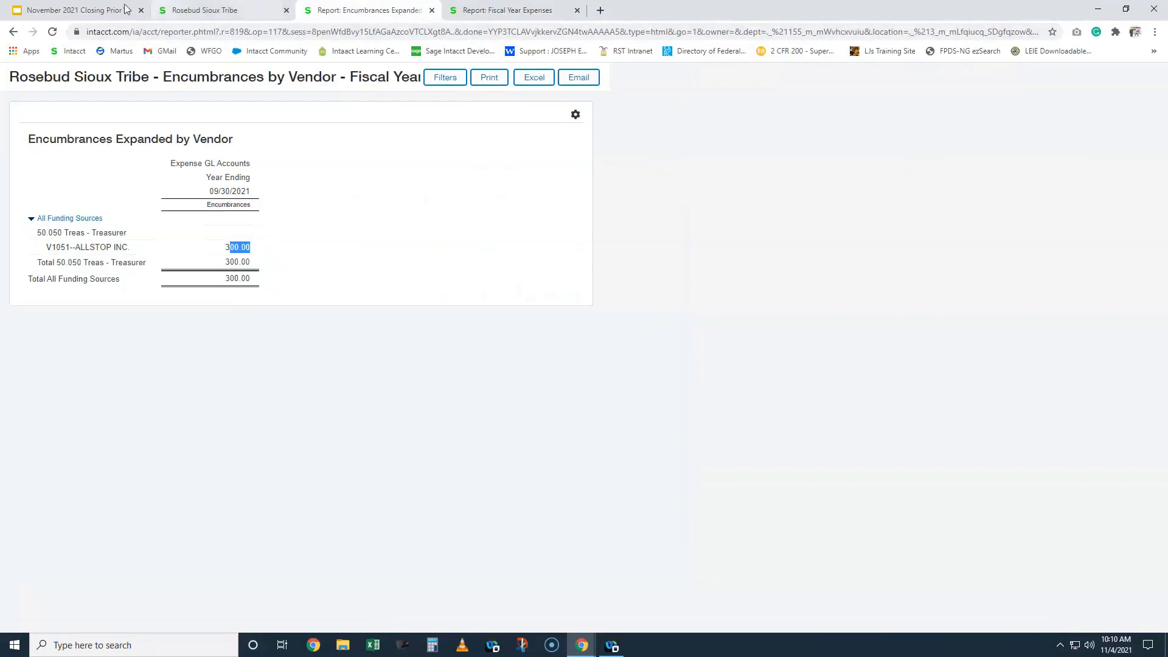
left_click(91, 10)
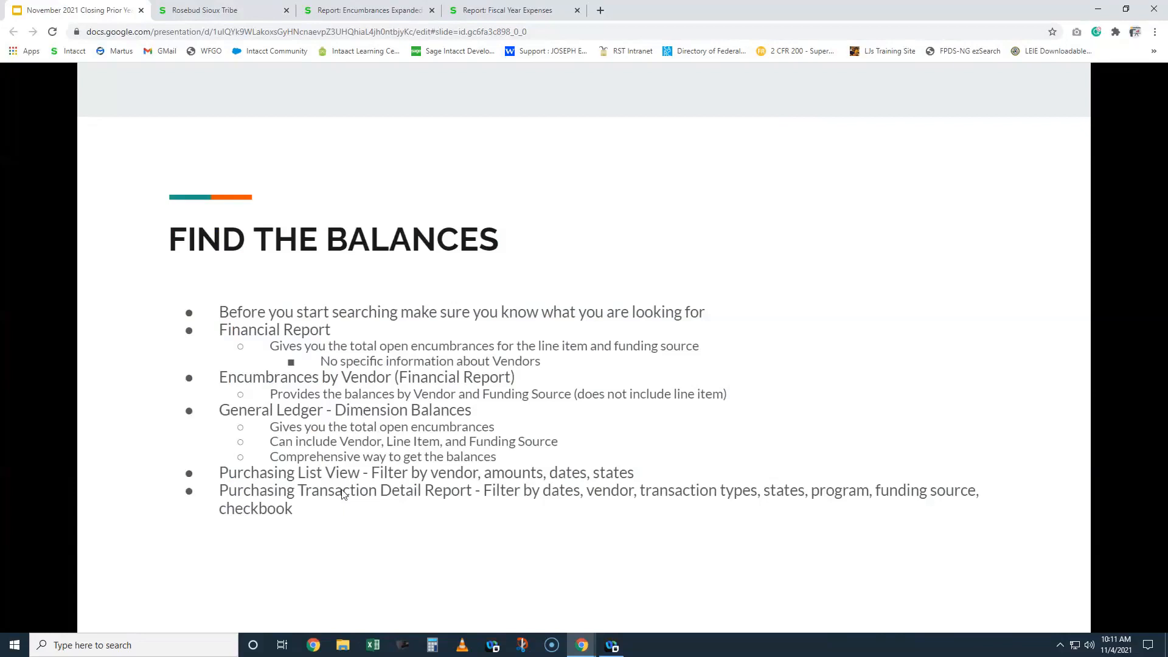
Step: Open the General Ledger Dimension Balances report from the Rosebud Sioux Tribe page
left_click(203, 15)
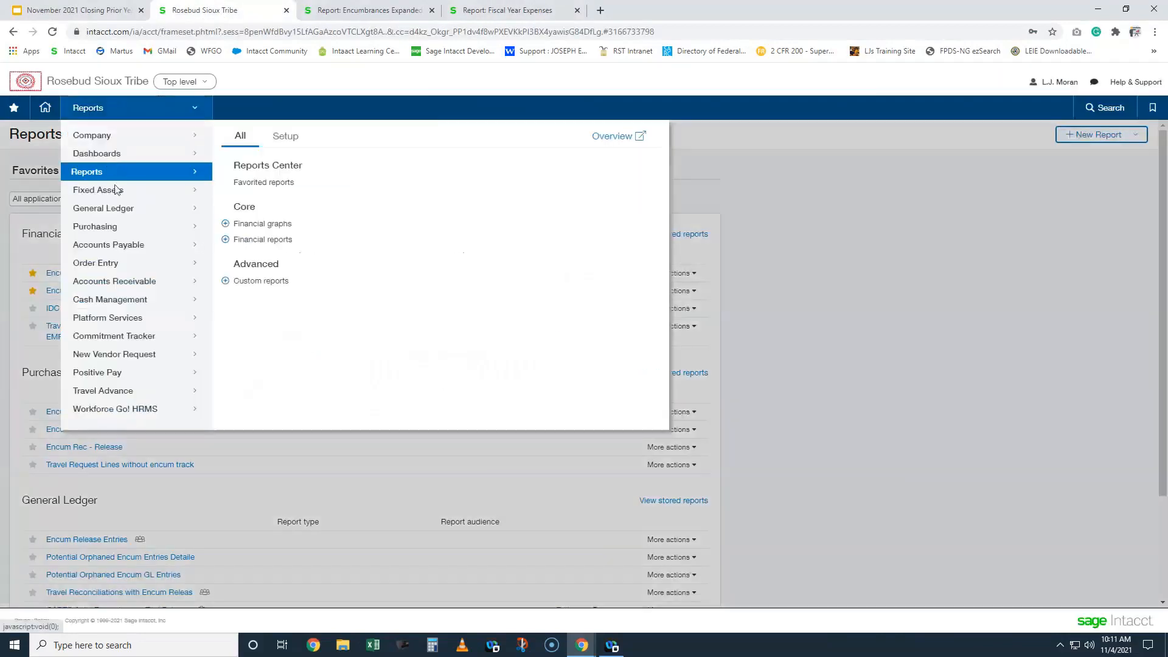
left_click(116, 109)
mouse_move(130, 209)
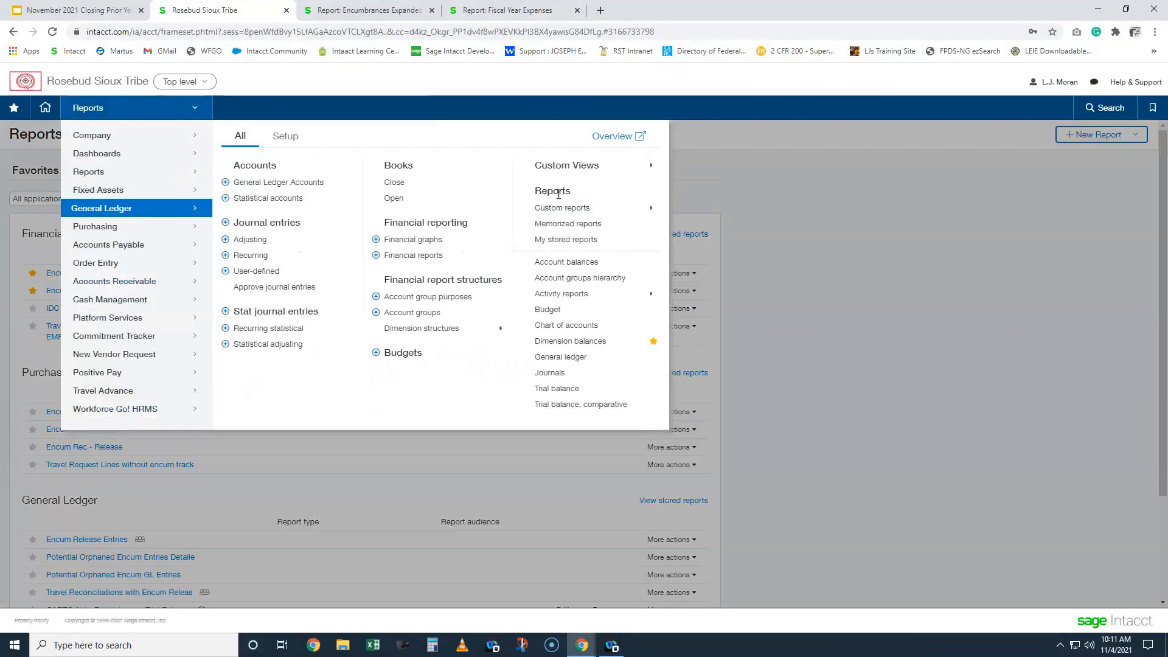
left_click(577, 345)
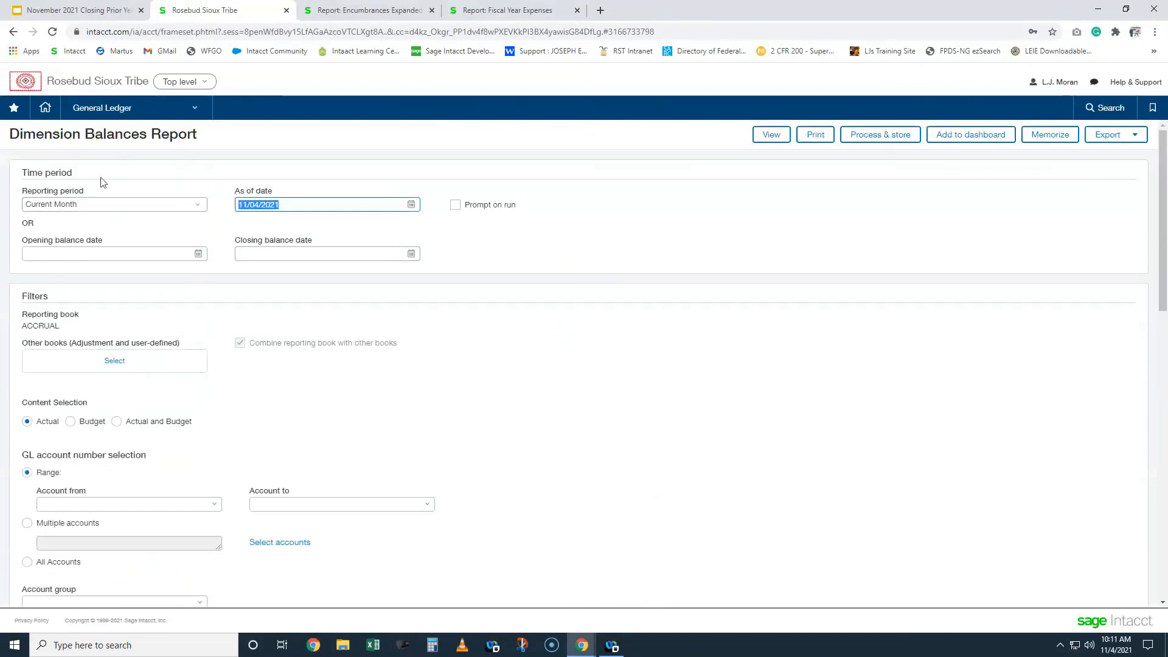
Step: Set the report's opening balance date to 10/01/2020 and its closing balance date to 09/30/2021
left_click(84, 206)
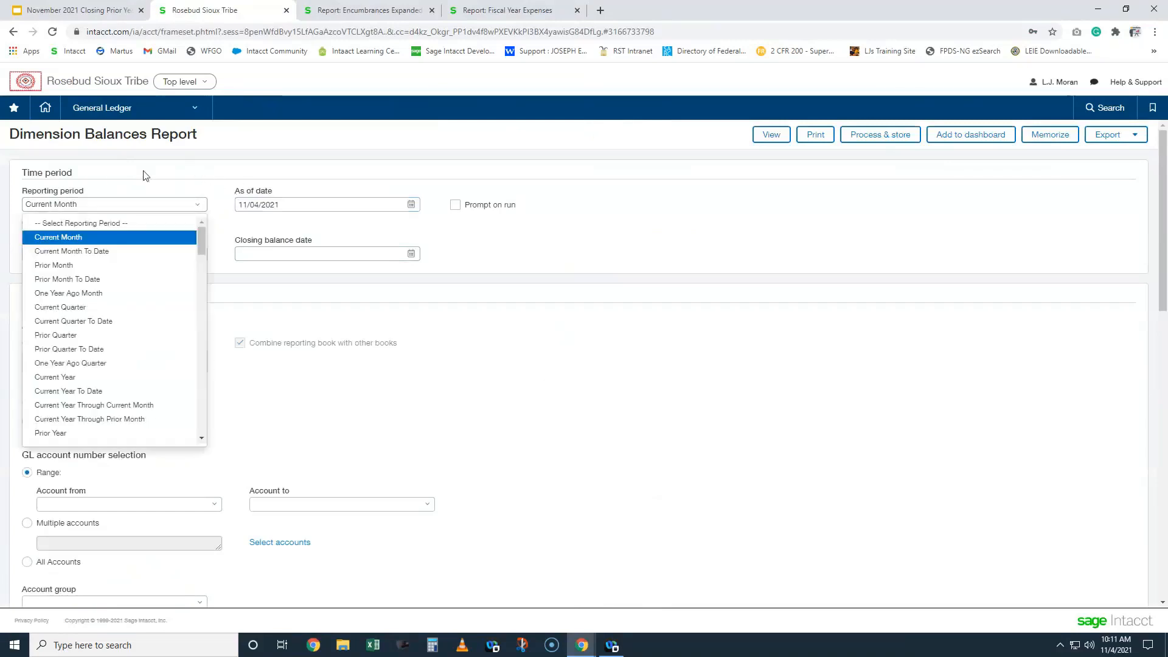
left_click(168, 258)
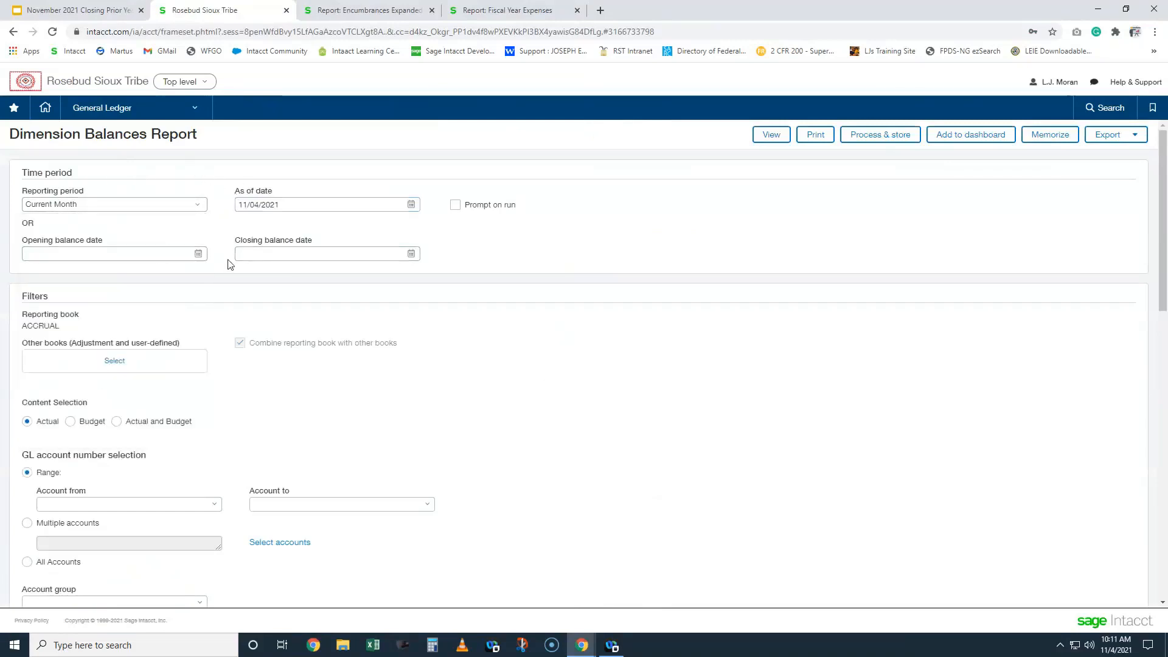
left_click(97, 254)
type("10/01/2020")
key("Tab")
type("9/30/2021")
left_click(100, 254)
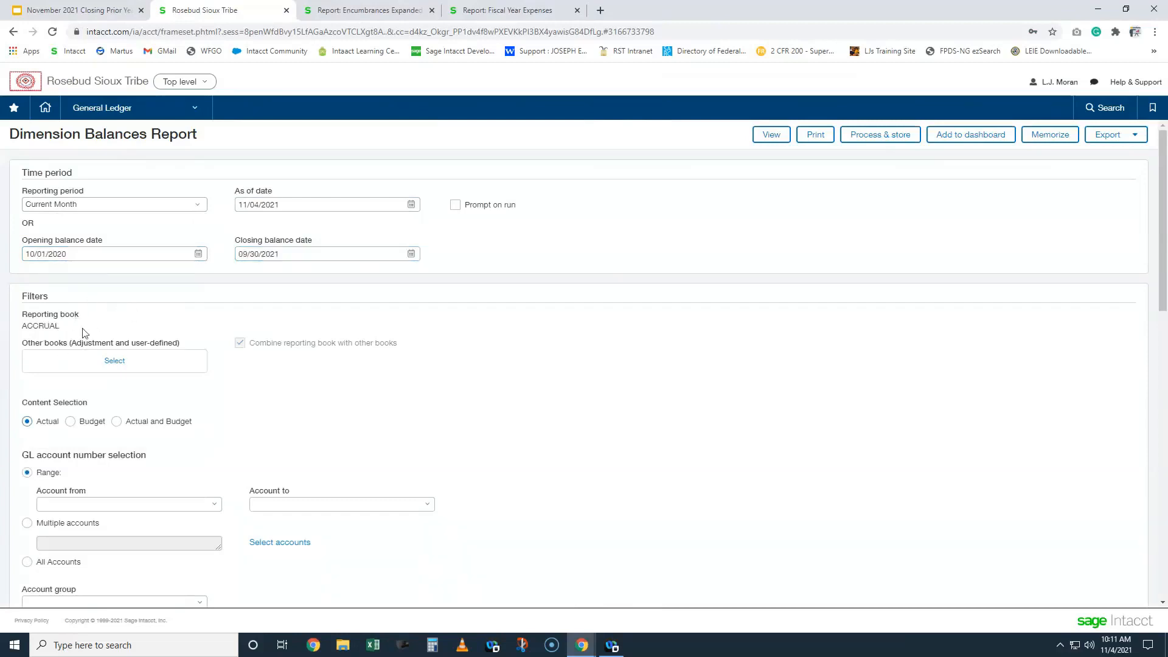
Step: Add the Encumbrances book to the report's other books and turn off combining the reporting book with other books
left_click_drag(68, 328, 27, 316)
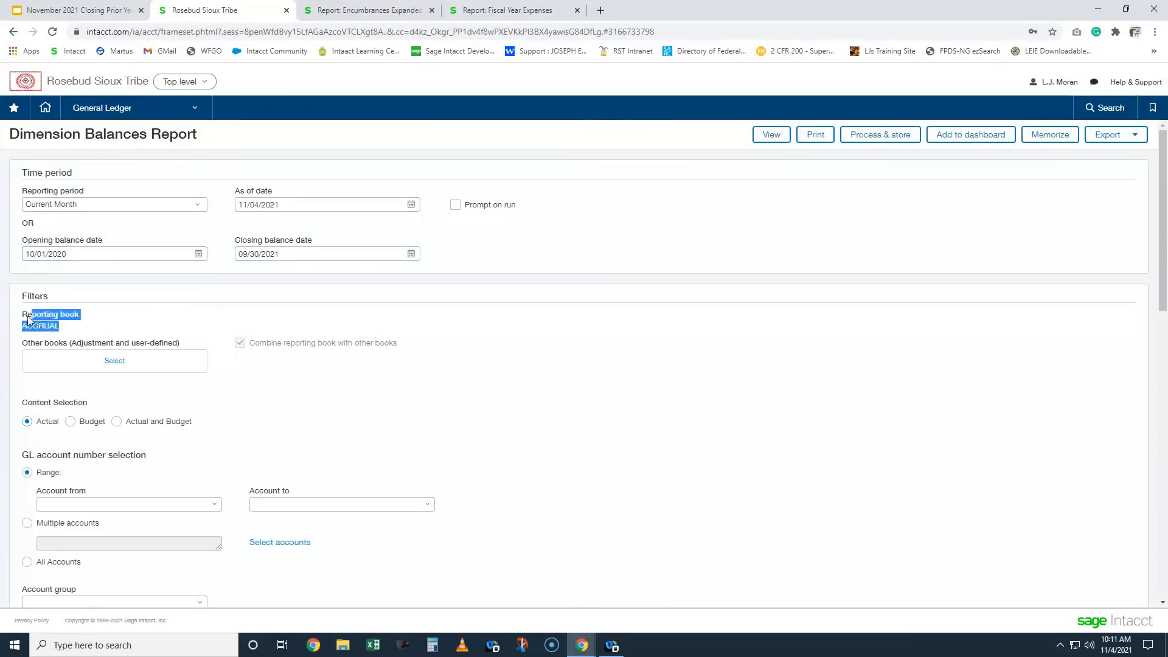
left_click(101, 329)
left_click(116, 365)
left_click(72, 387)
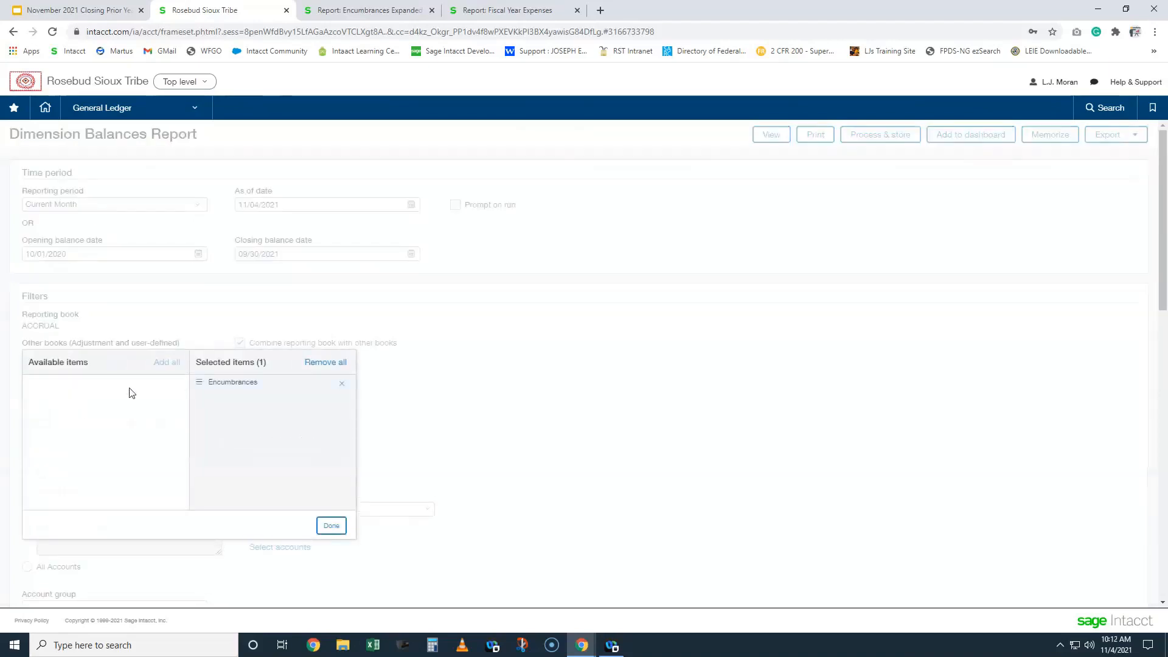
left_click(331, 526)
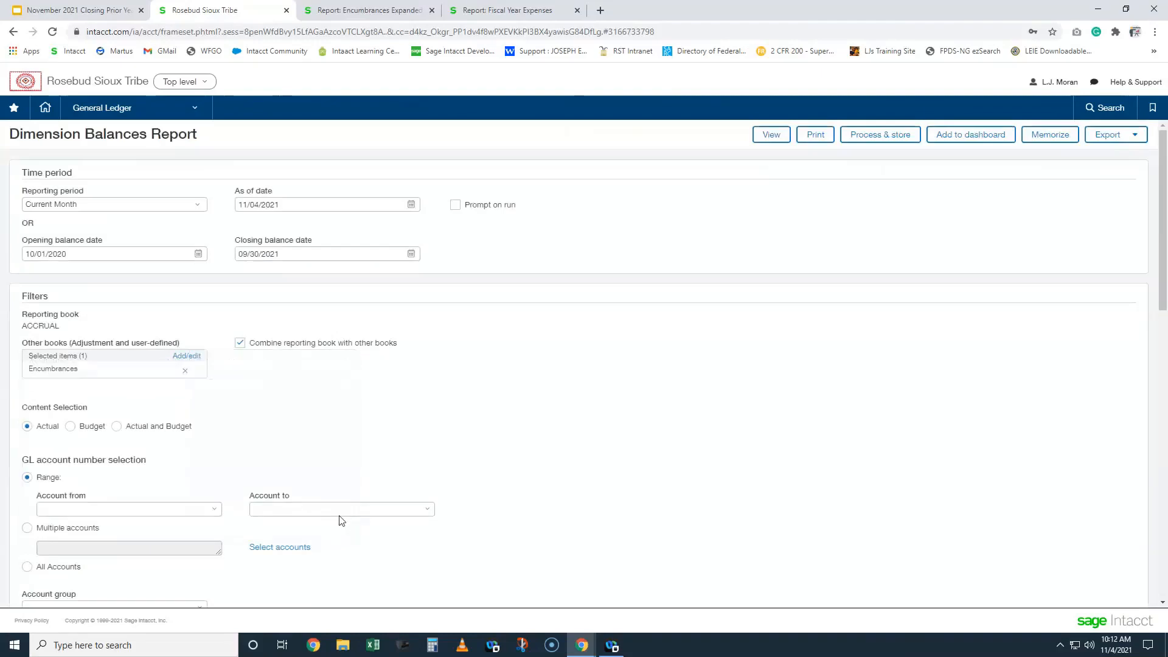
left_click(240, 344)
Step: Include all GL accounts and set the account group to All Exp GL Accts
scroll(207, 337, "down", 1)
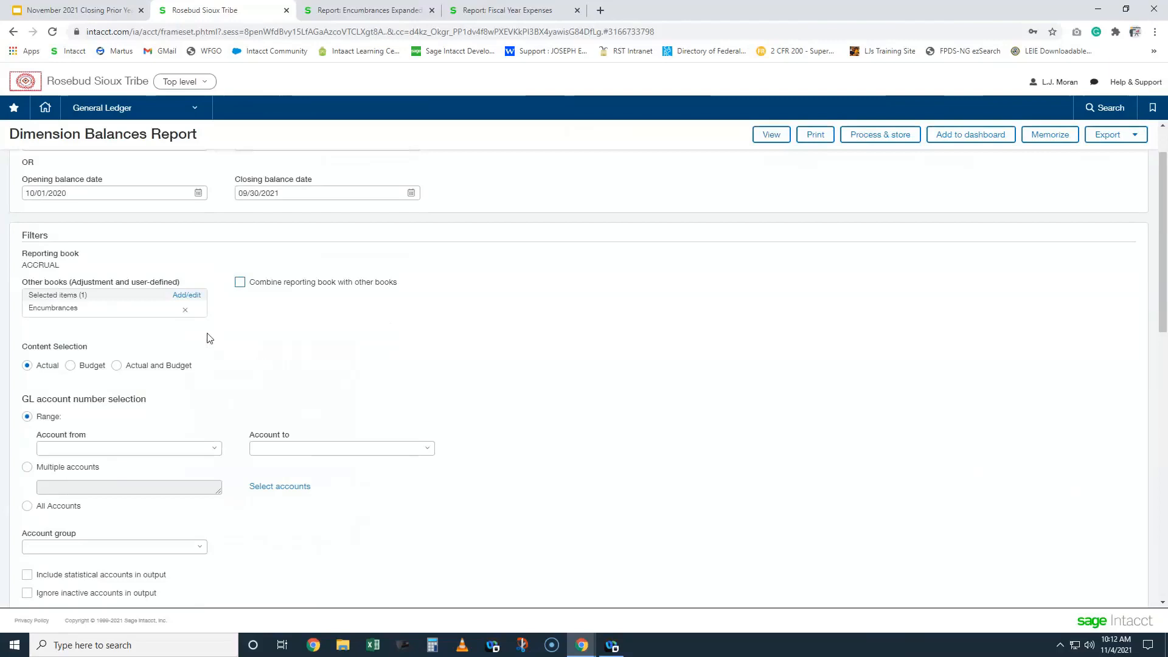
scroll(210, 338, "down", 1)
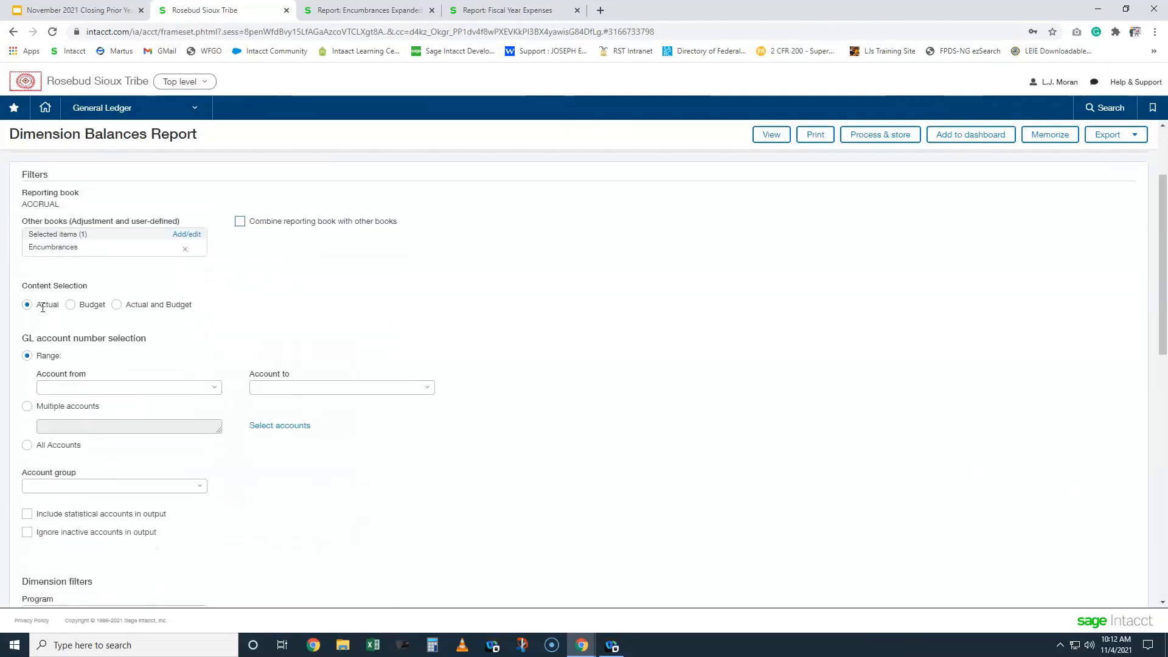
scroll(49, 308, "down", 1)
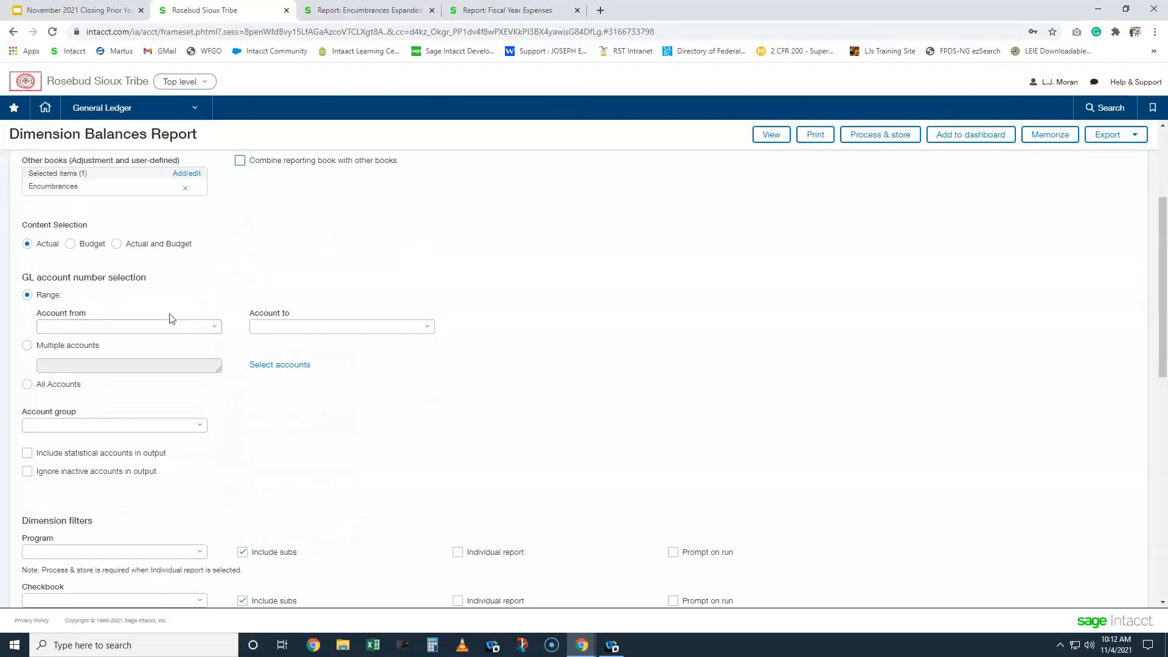
left_click(27, 385)
left_click(83, 431)
type("all exp")
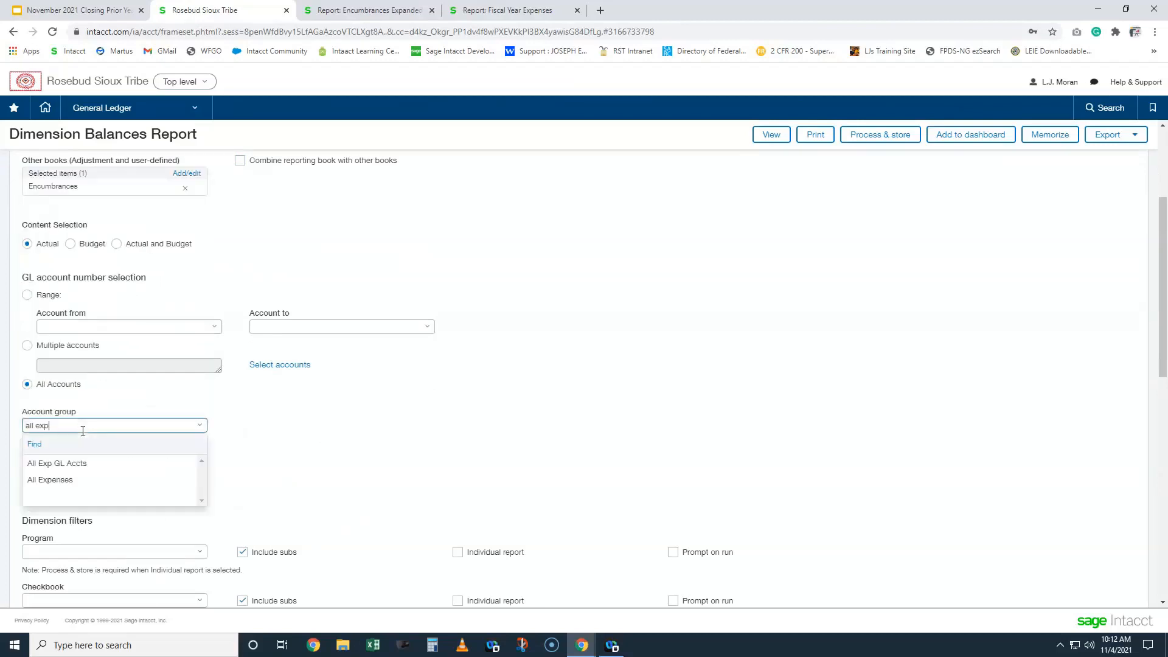
left_click(87, 466)
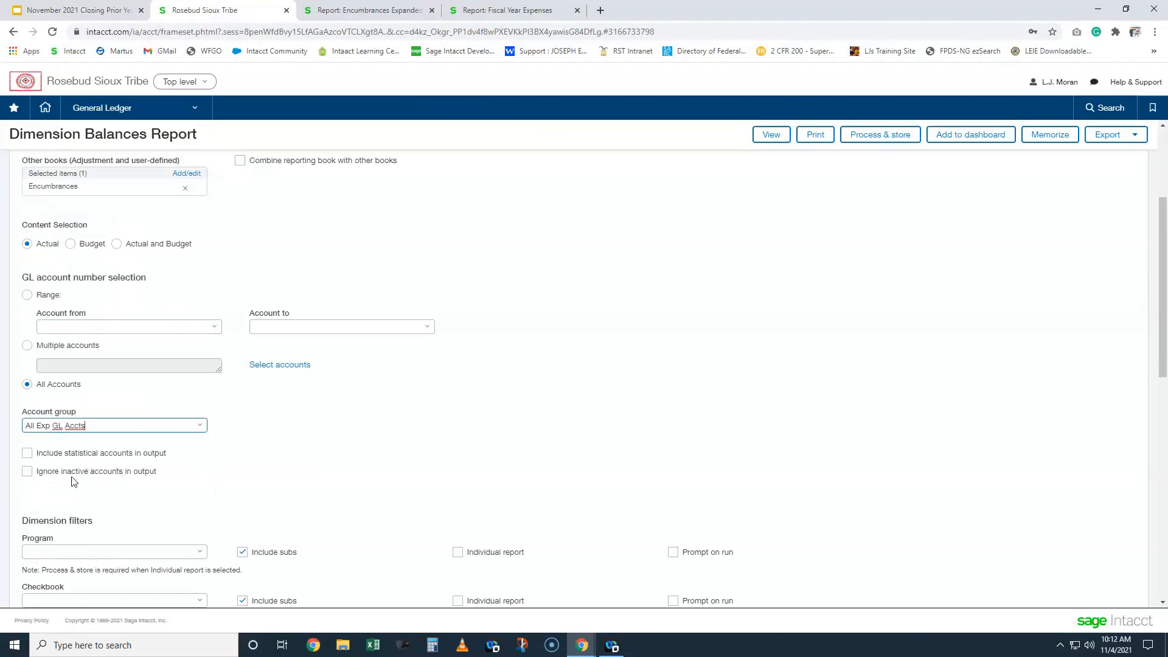
Step: Filter the report by program 155--Treasurer and checkbook 3--General Account
scroll(384, 390, "down", 2)
left_click(158, 429)
type("tre")
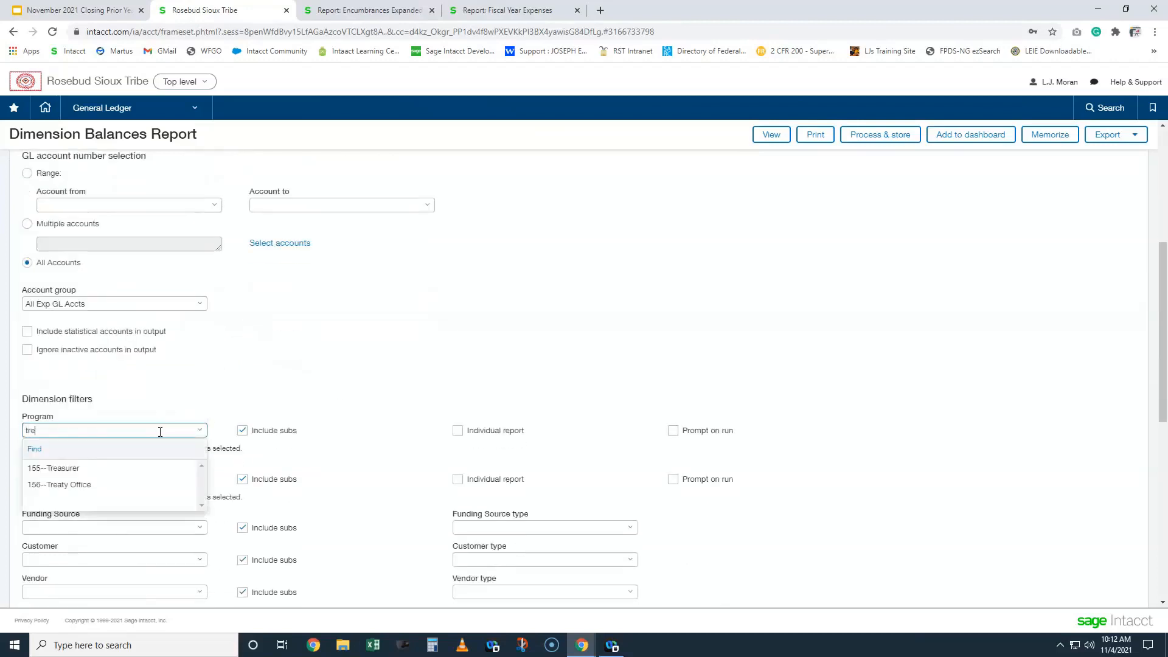
left_click(116, 469)
left_click(85, 482)
type("3")
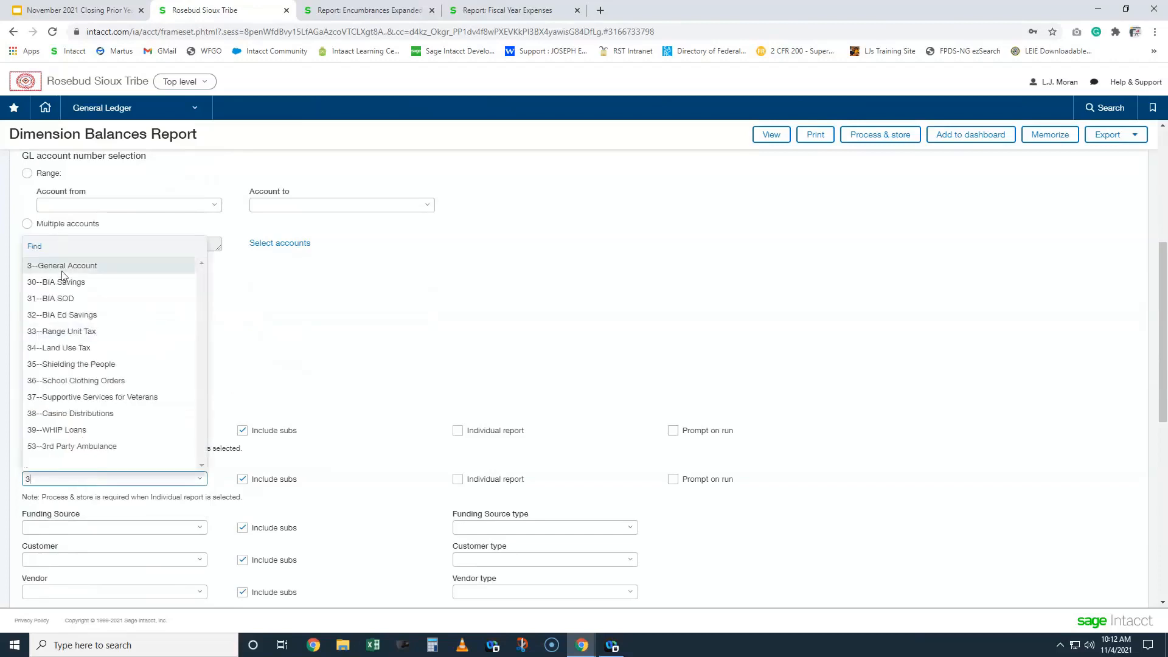
left_click(64, 264)
Step: Set the funding source filter to 50.050 Treas--Treasurer and leave the vendor filter blank
left_click(62, 526)
type("50")
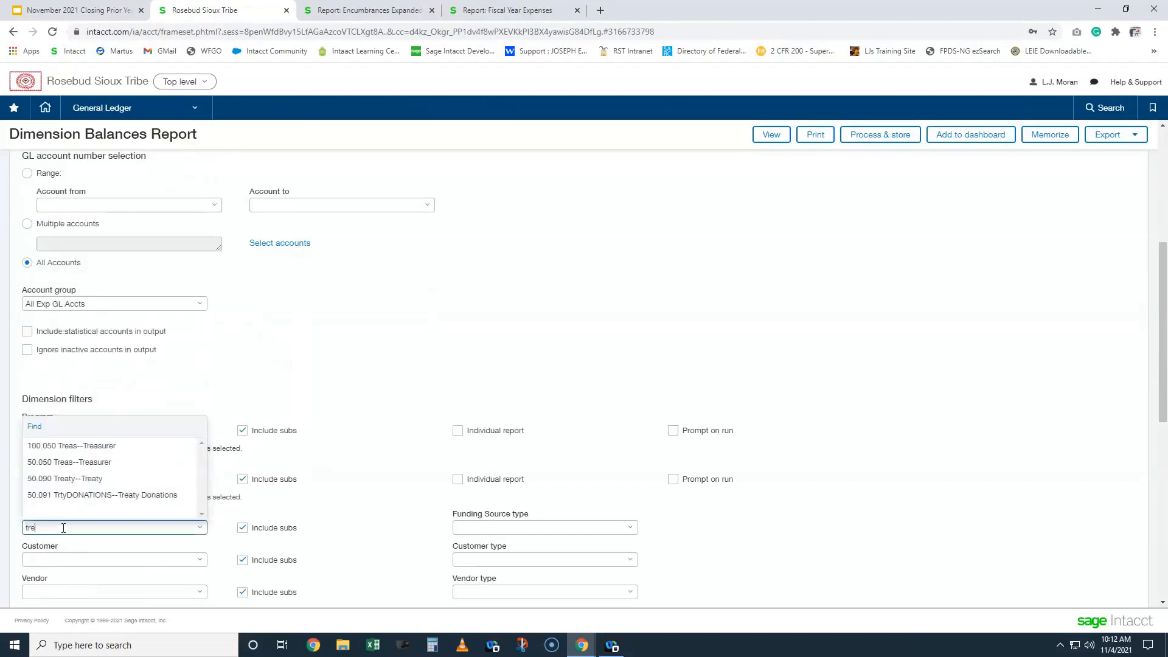
left_click(85, 469)
scroll(86, 468, "down", 2)
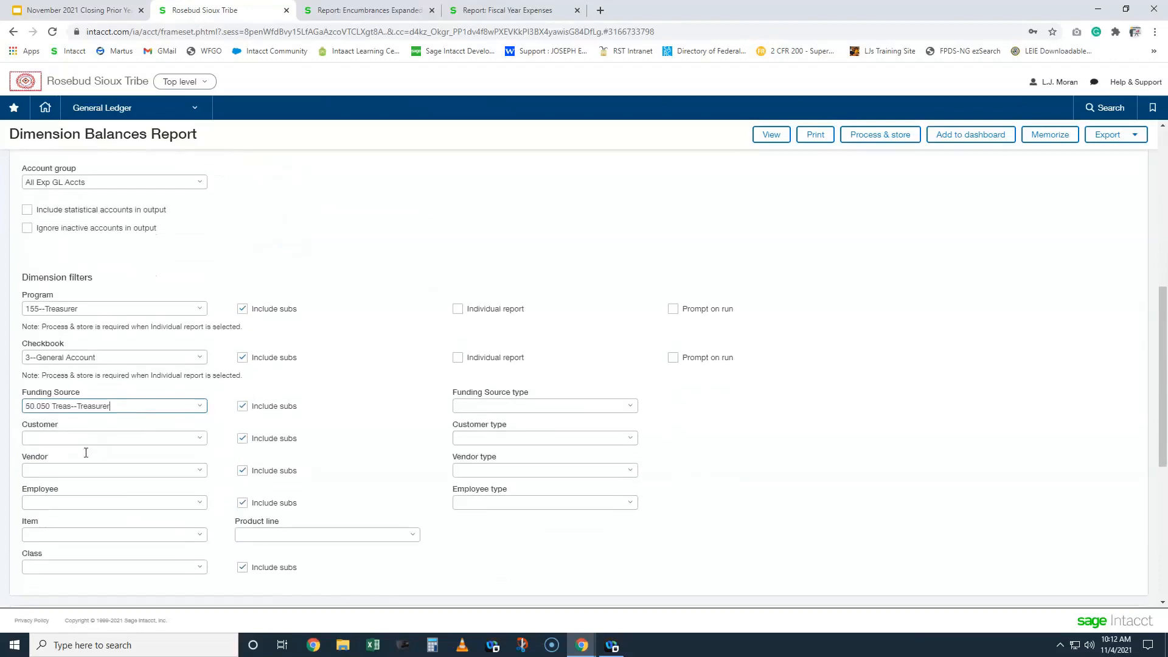
left_click(56, 470)
Step: Remove Funding Source ID and Account ID and Name from the dimension values shown in the report format
scroll(79, 439, "down", 3)
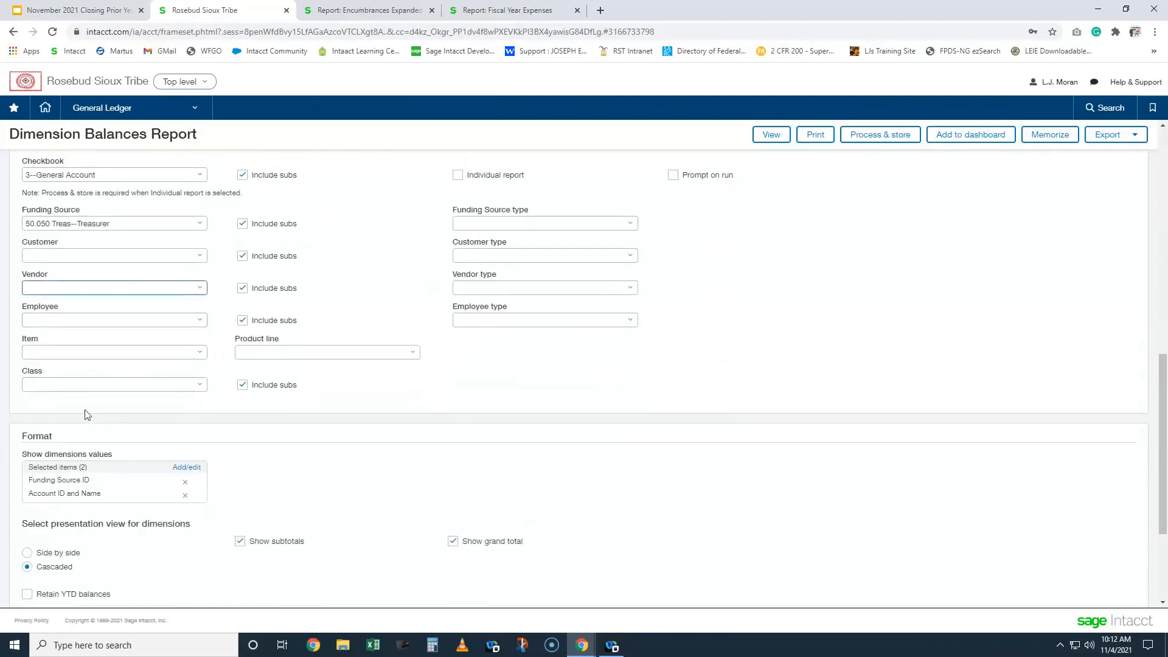
scroll(85, 414, "down", 2)
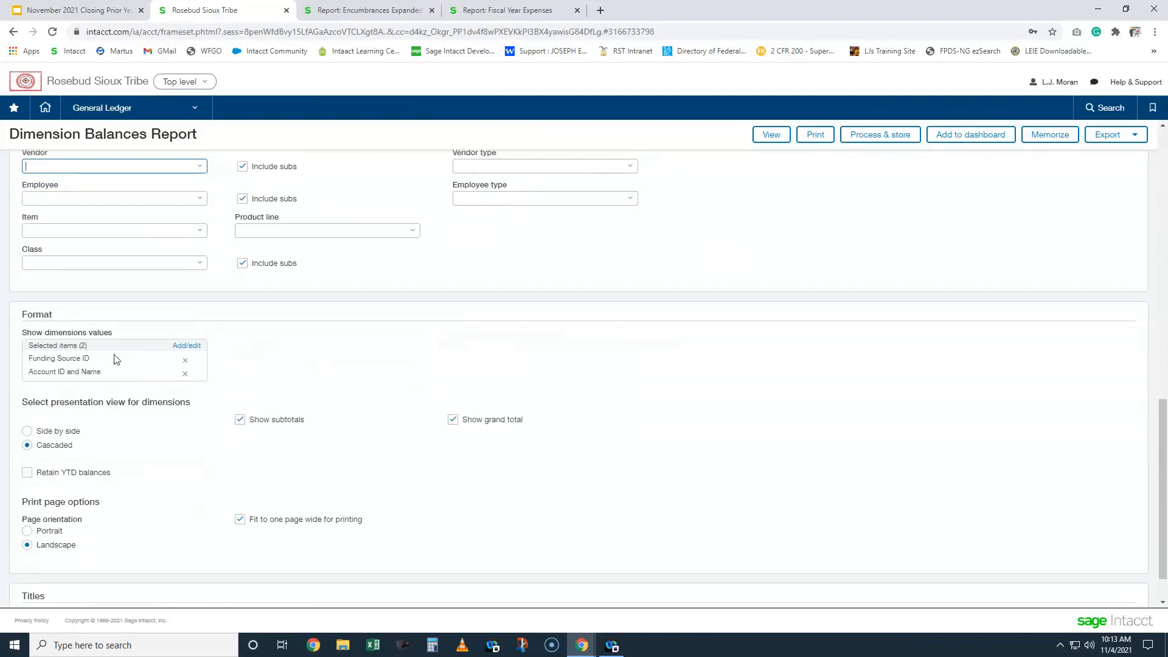
left_click(185, 360)
left_click(185, 361)
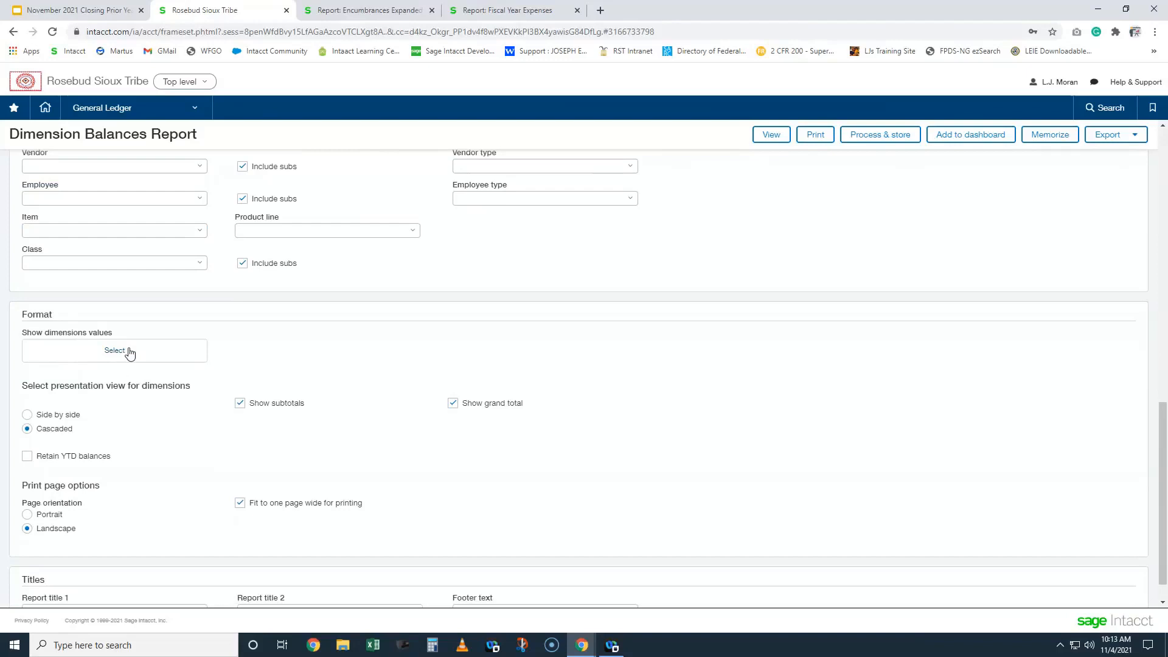
Step: Check the line item detail in Fiscal Year Expenses and the vendor detail in Encumbrances by Vendor, and return to the Dimension Balances report
left_click(510, 10)
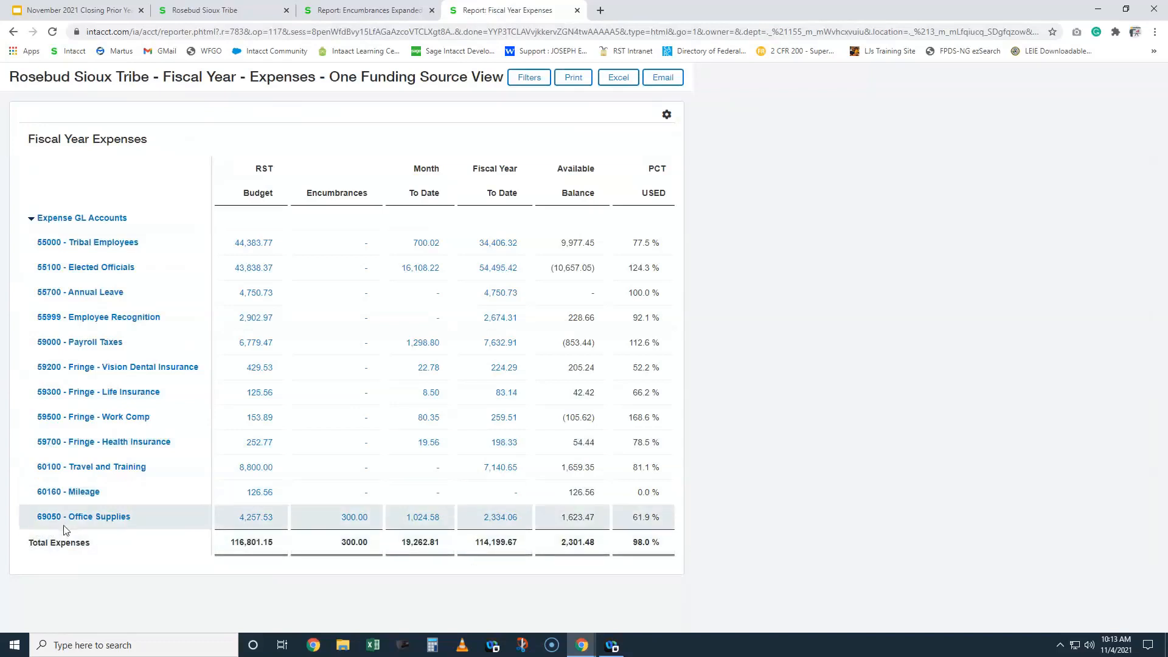
left_click(360, 10)
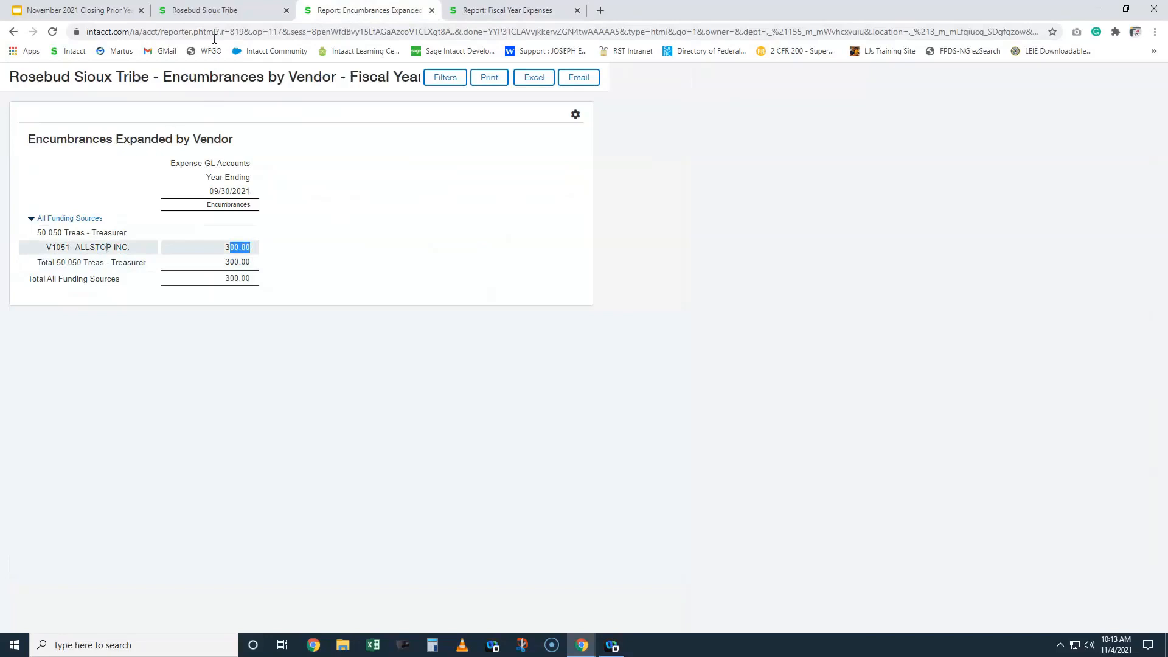
left_click(232, 13)
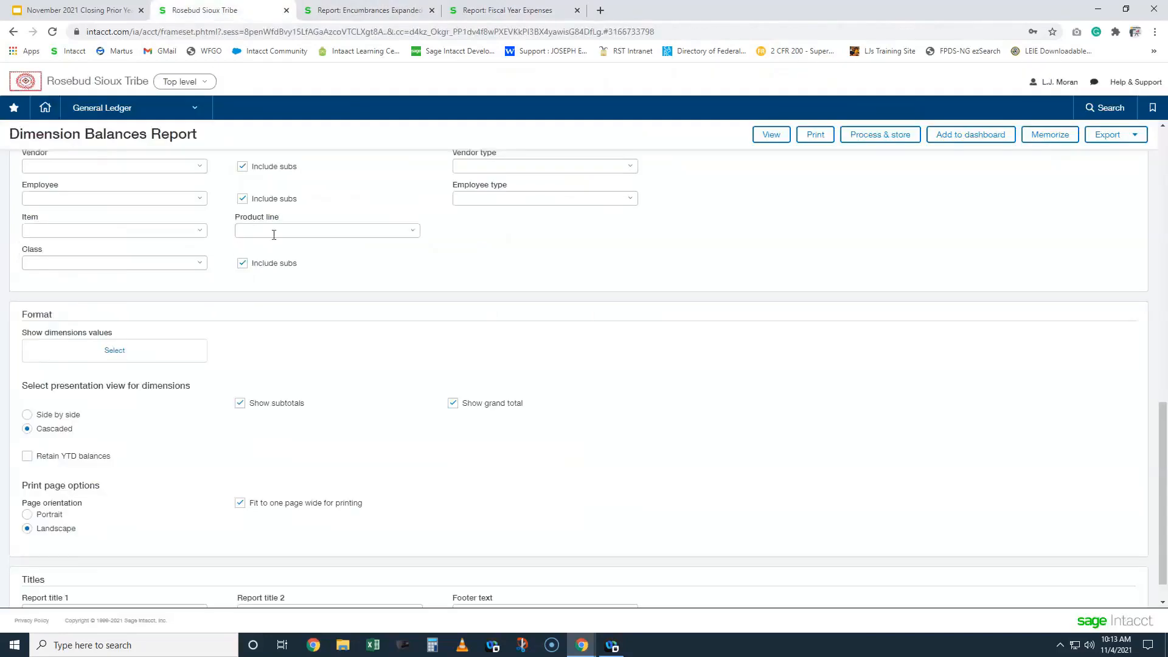
Step: Show the dimension values Funding Source ID, Account ID and Name, and Vendor ID and Name, in that order
left_click(141, 359)
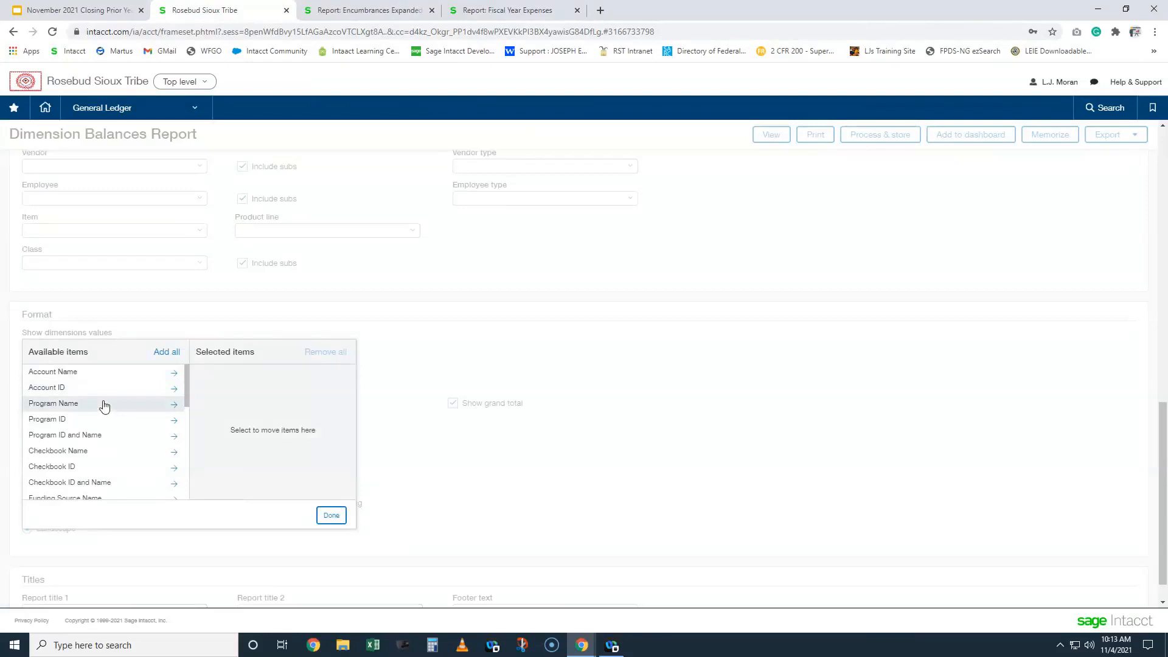
scroll(104, 406, "down", 5)
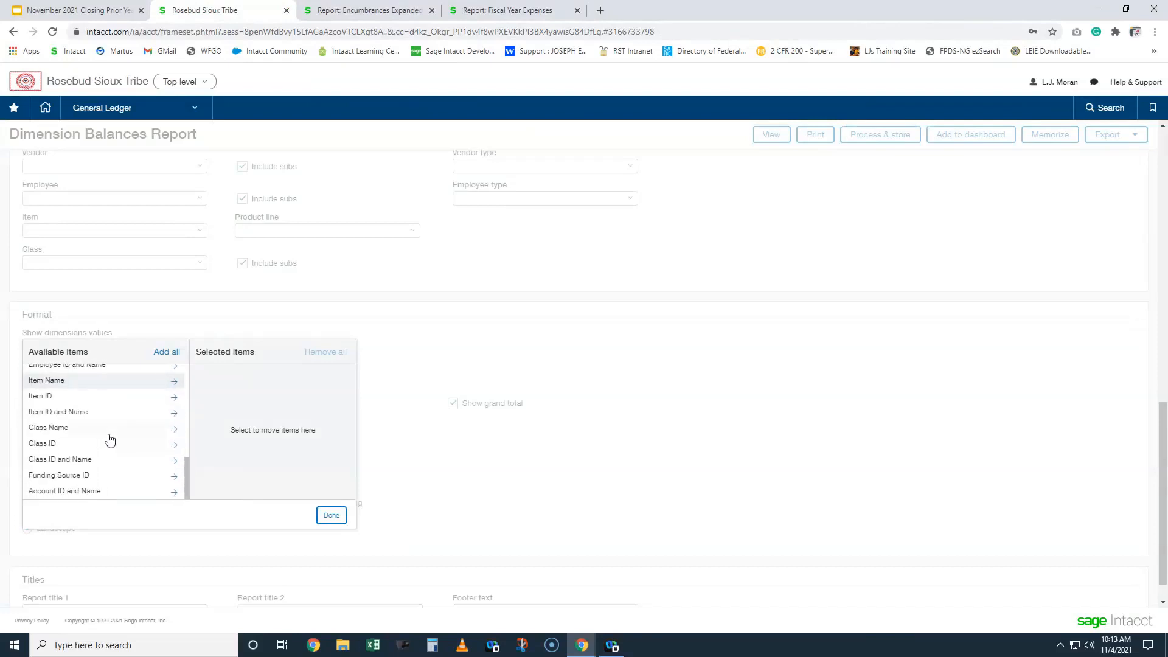
left_click(82, 476)
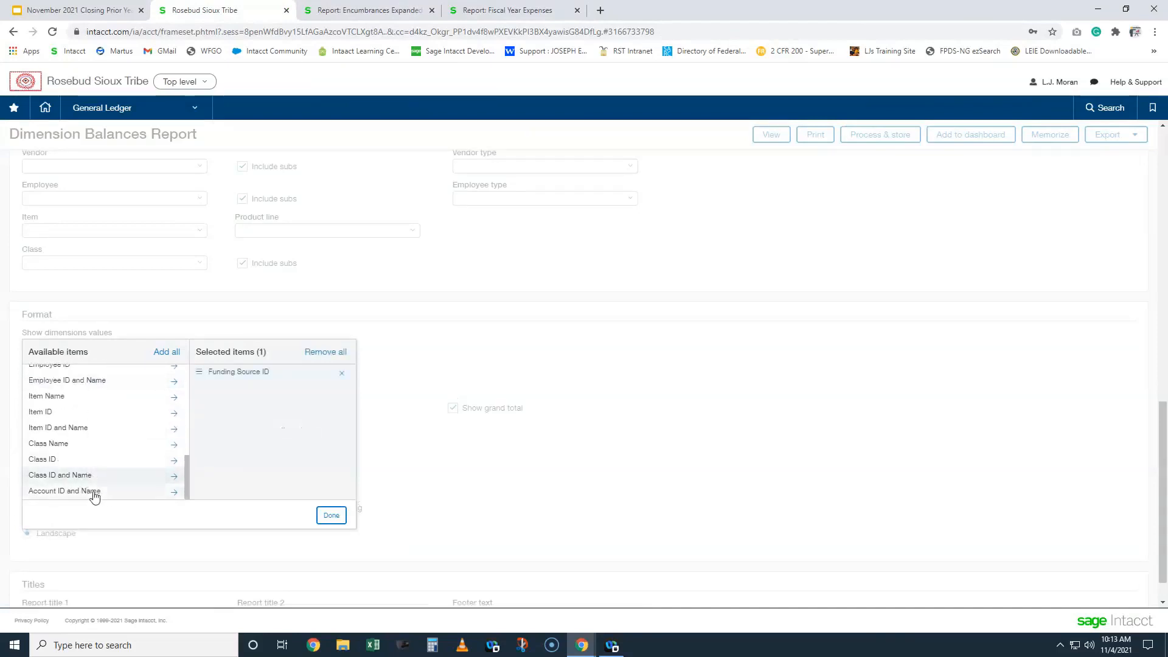
left_click(99, 492)
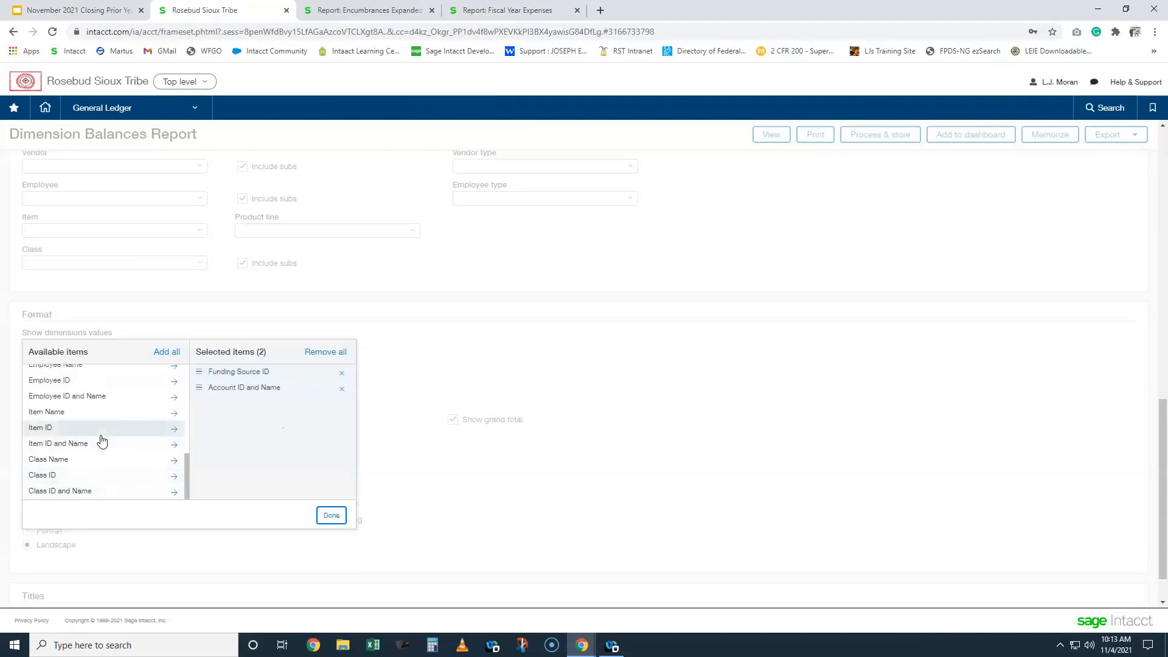
scroll(101, 441, "up", 2)
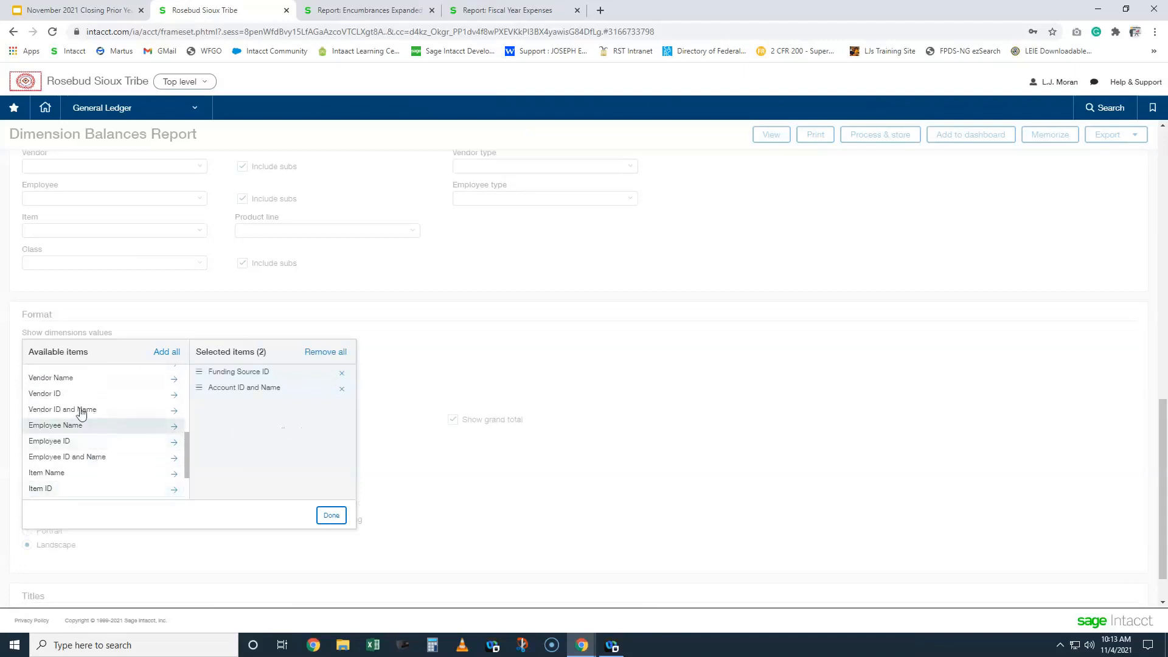
left_click(81, 411)
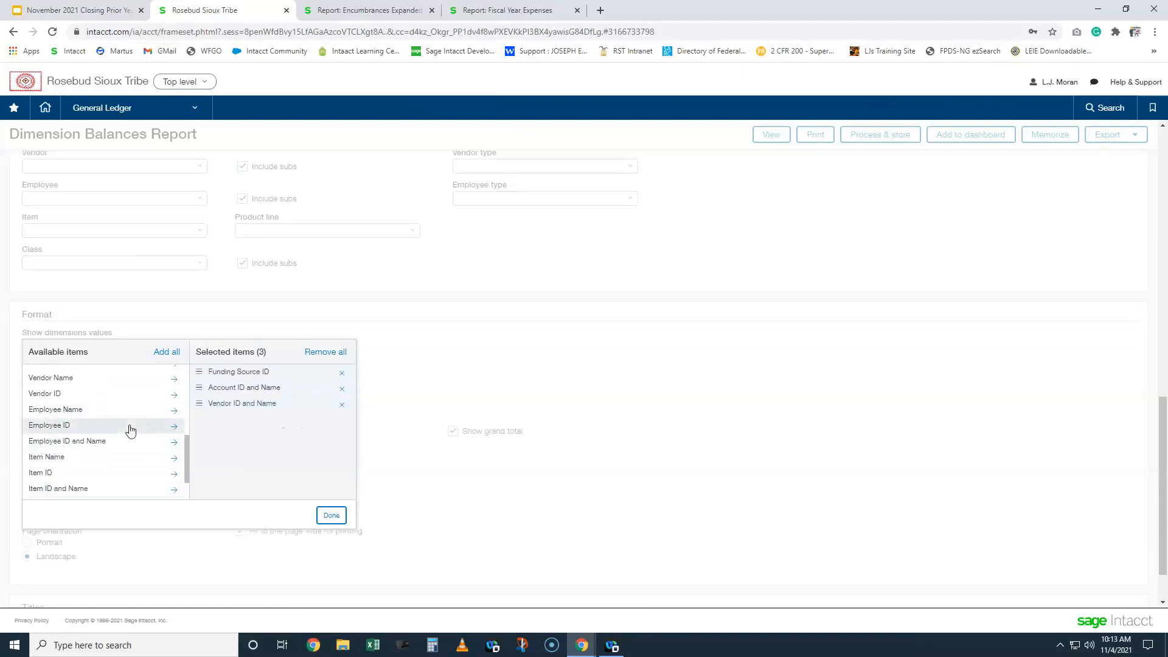
left_click(334, 521)
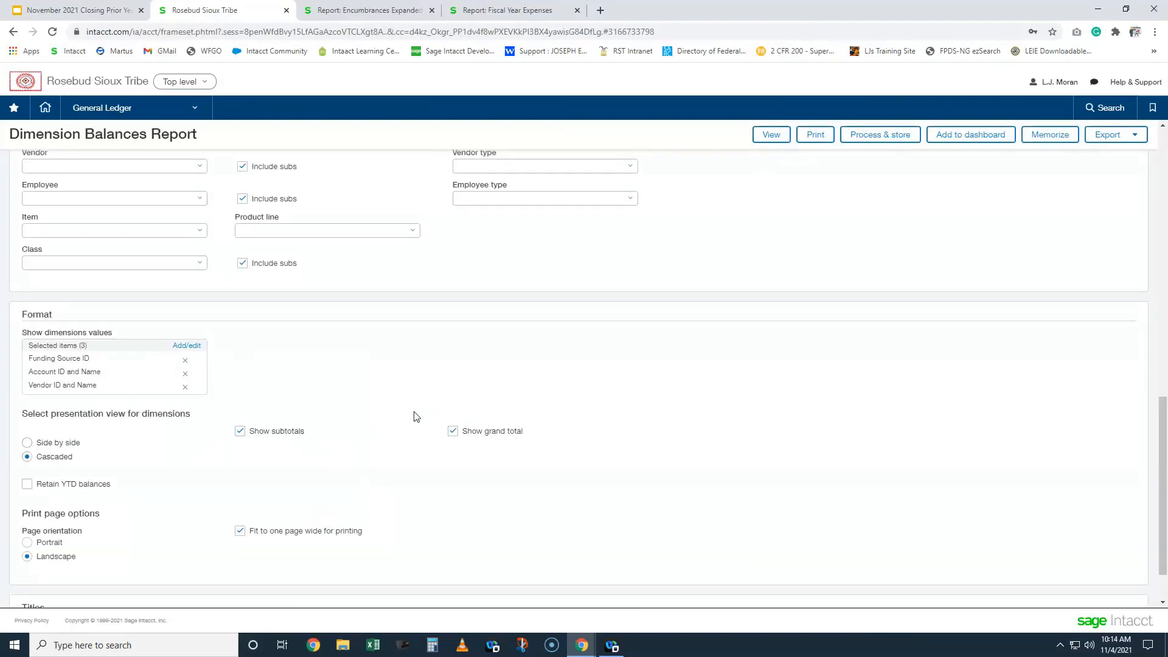
Step: Run the Dimension Balances report and examine its 50.050 Treas funding source and vendor lines
left_click(771, 139)
left_click(645, 185)
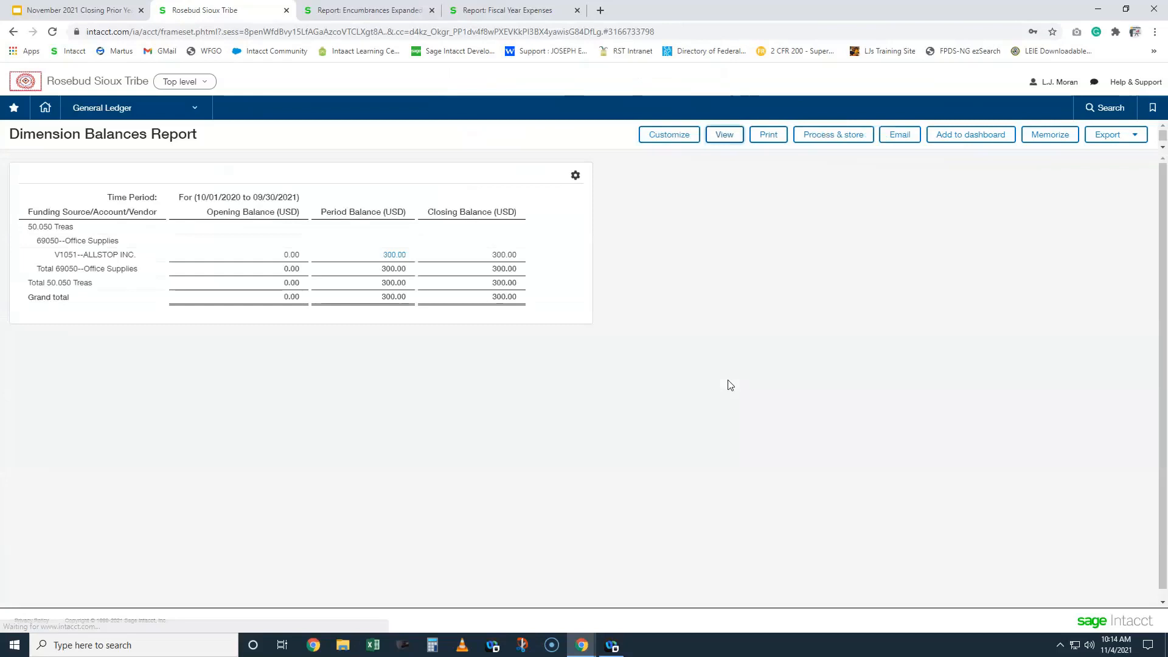
left_click_drag(74, 227, 52, 224)
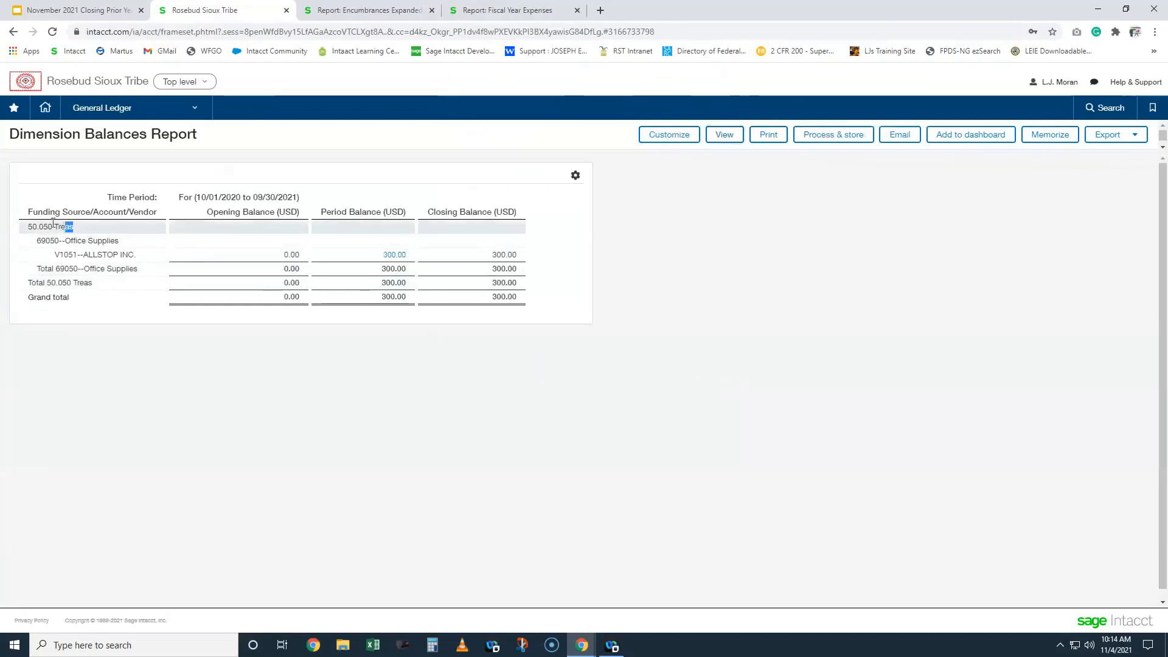
left_click_drag(118, 255, 78, 250)
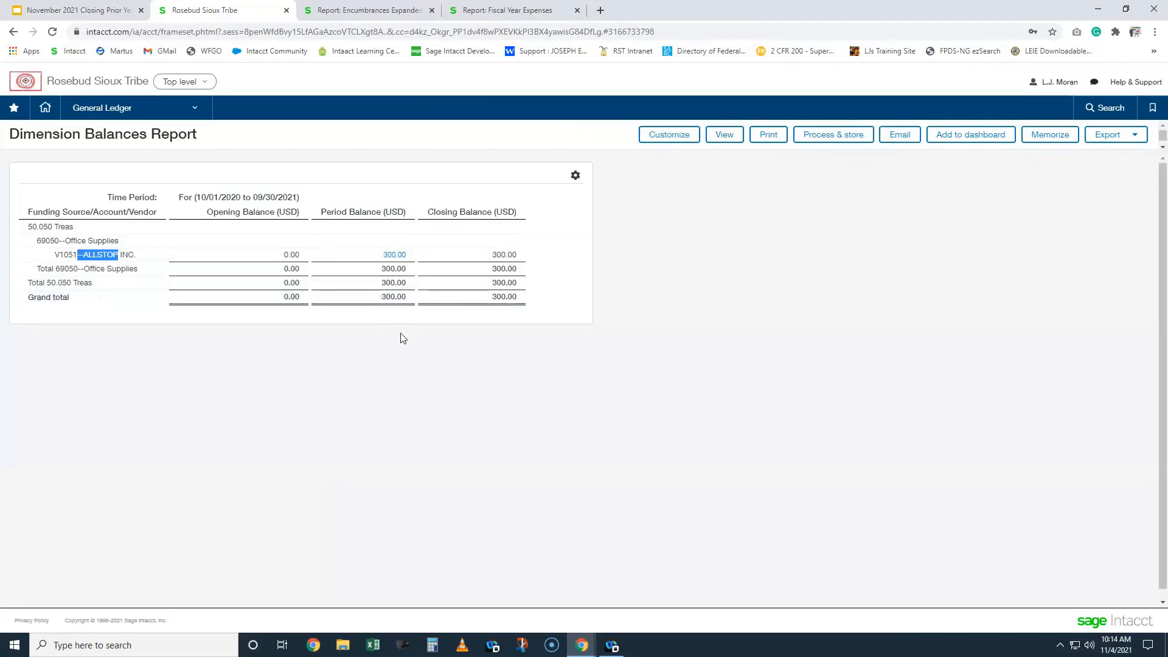
Step: Duplicate the Dimension Balances browser tab and place the copy ahead of the original
right_click(211, 16)
left_click(244, 88)
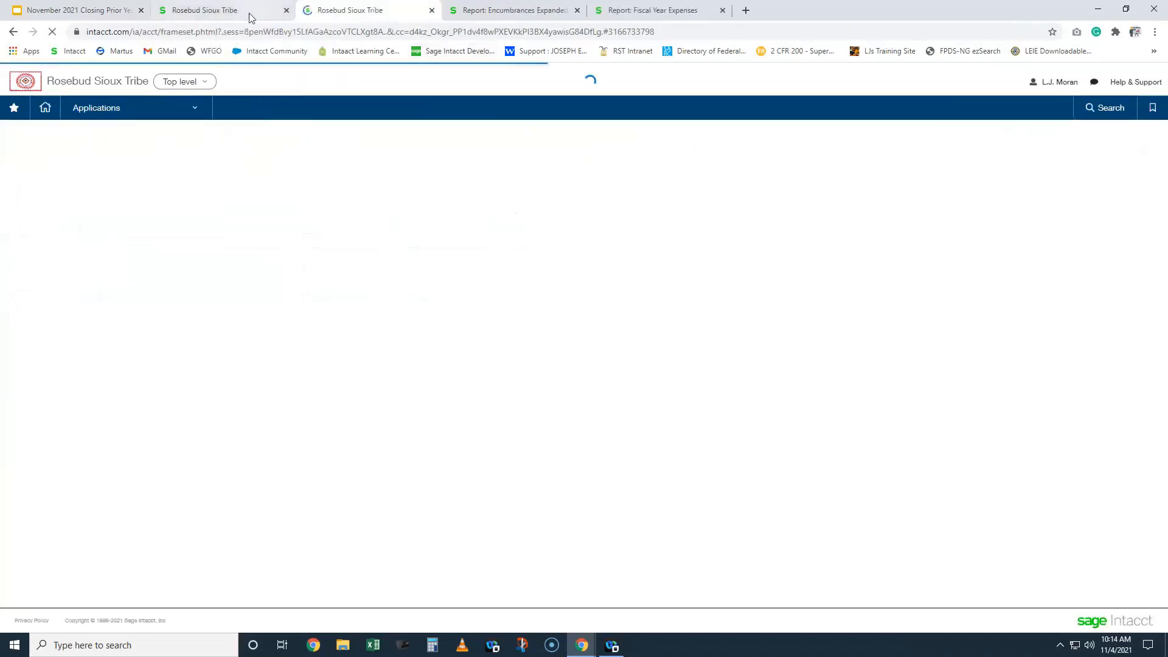
left_click_drag(359, 10, 234, 11)
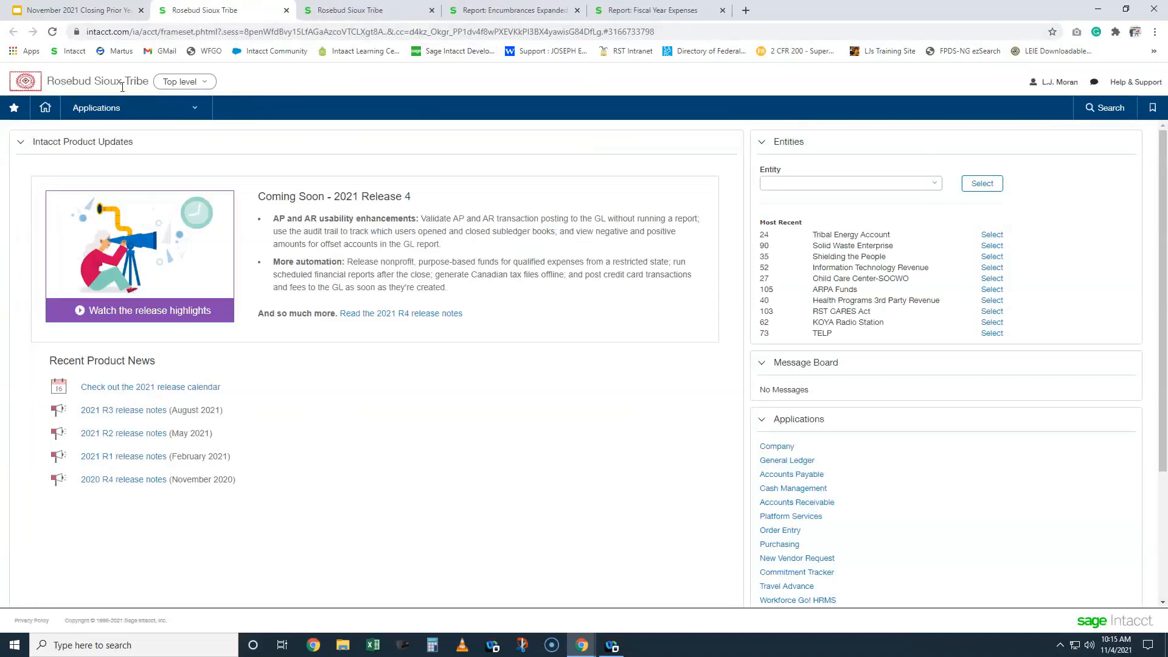
Step: Search all reports in the Reports Center for "purchasing trans" and open Purchasing Transaction Detail
left_click(97, 108)
mouse_move(91, 172)
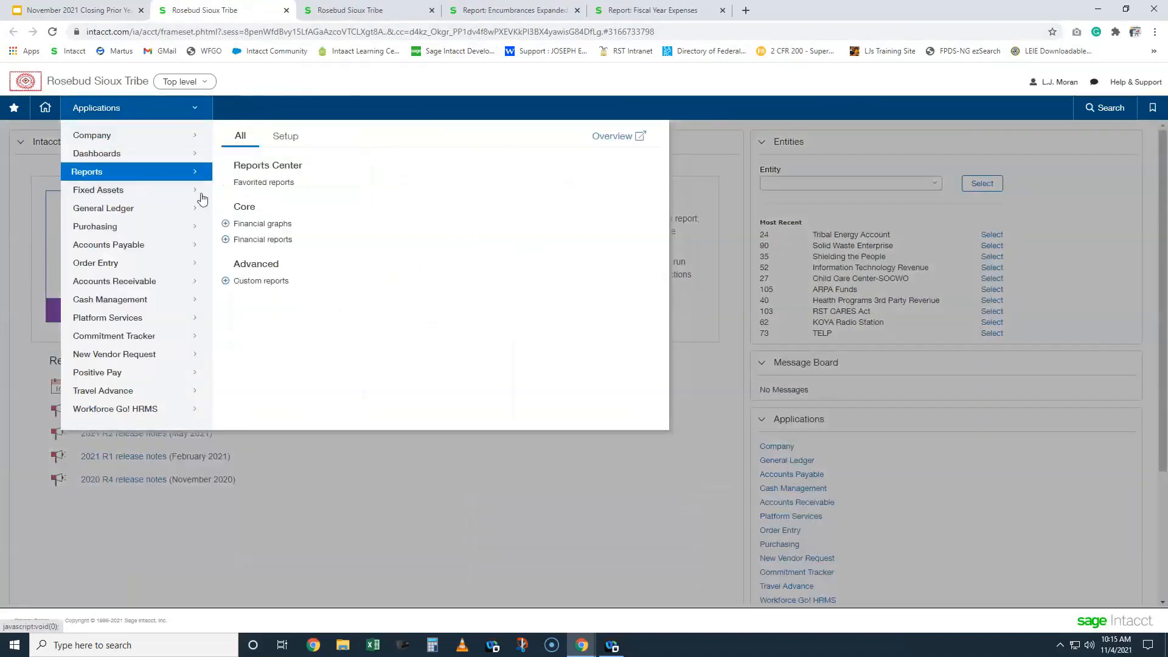
left_click(261, 166)
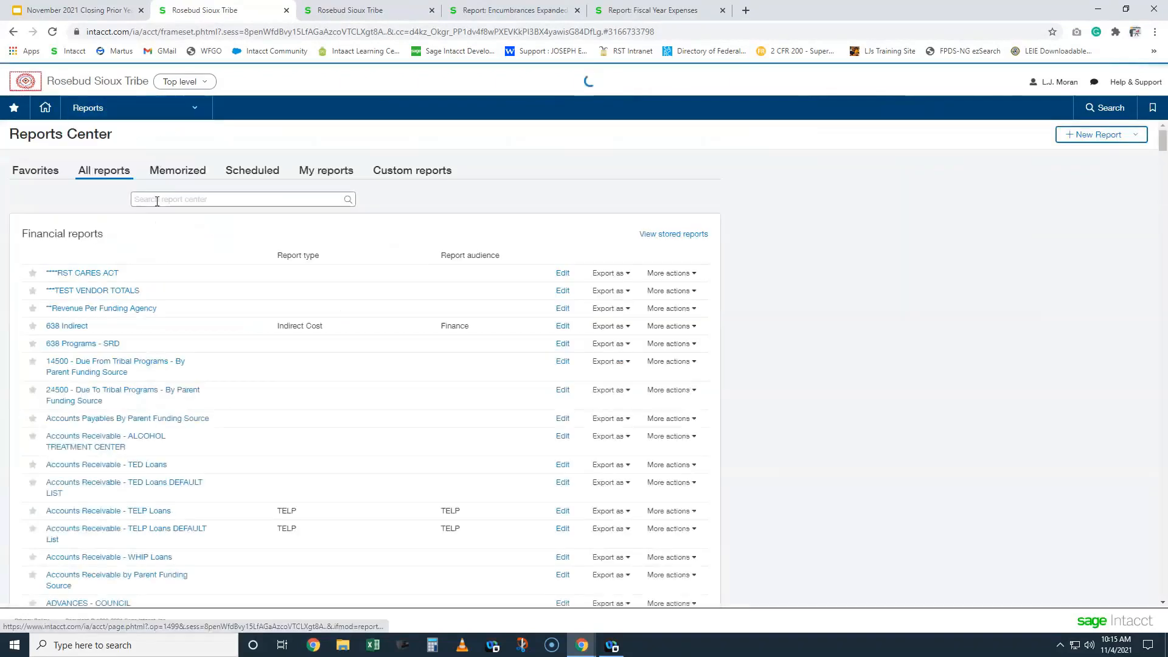
type("purchasing trans")
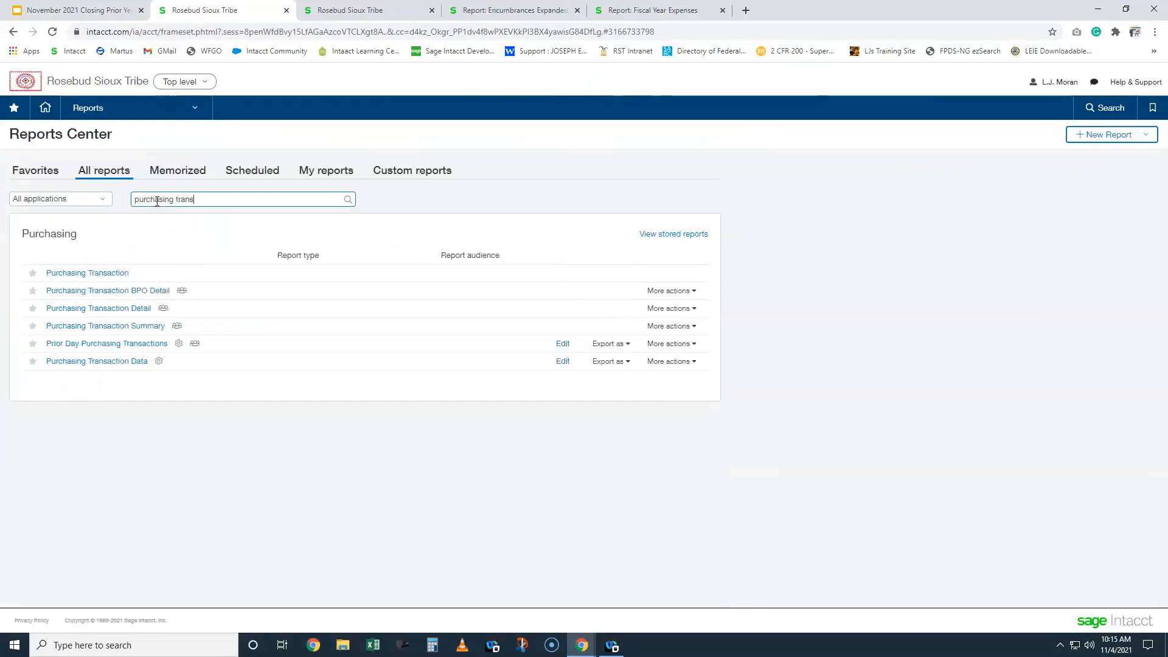
left_click(136, 308)
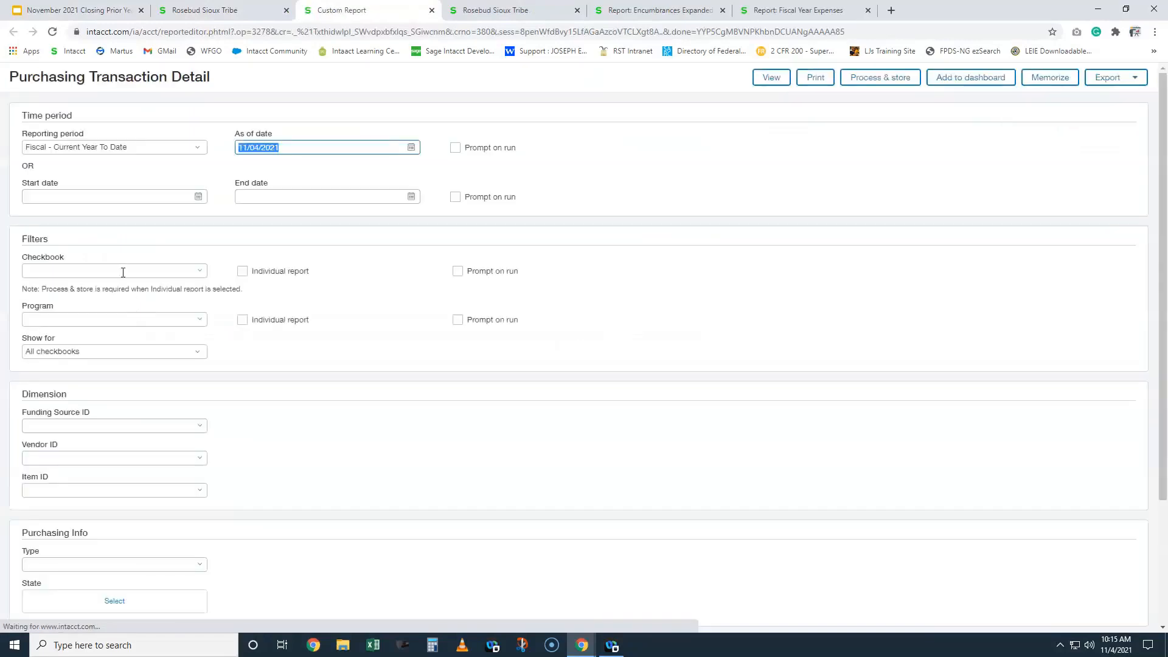
Step: Set the report's start date to 10/01/2020 and its end date to 09/30/2021
left_click(102, 198)
type("10/01/20")
key("Tab")
type("9/30/21")
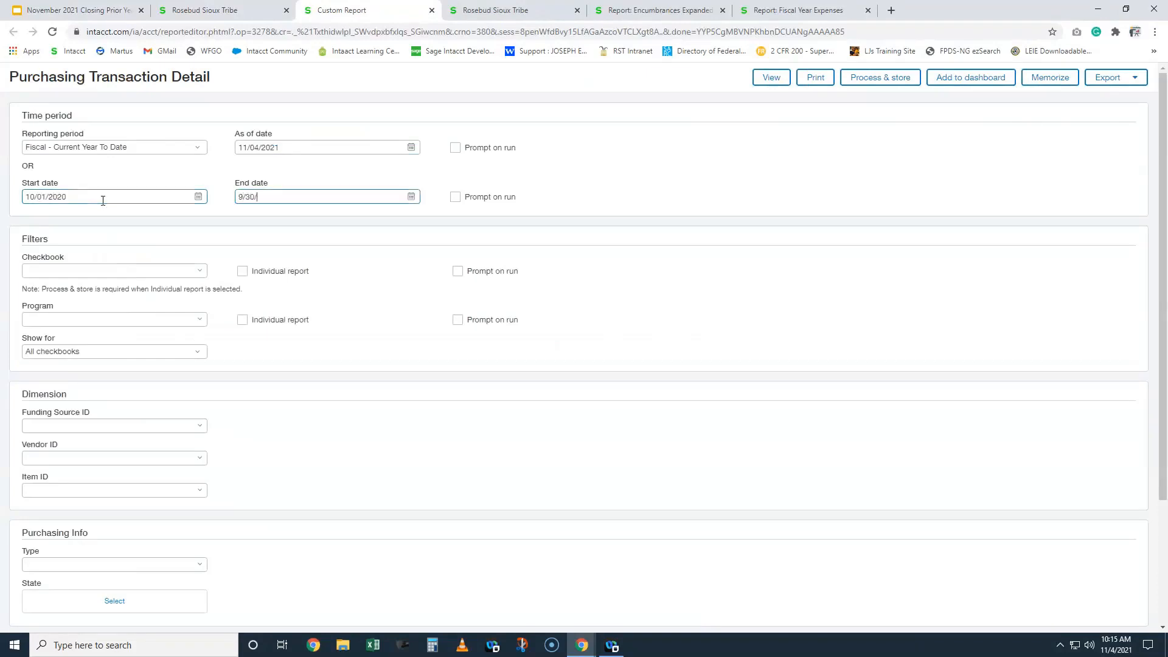
key("Tab")
Step: Filter the report by checkbook 3--General Account and program 155--Treasurer
type("3")
left_click(64, 310)
left_click(64, 317)
type("155")
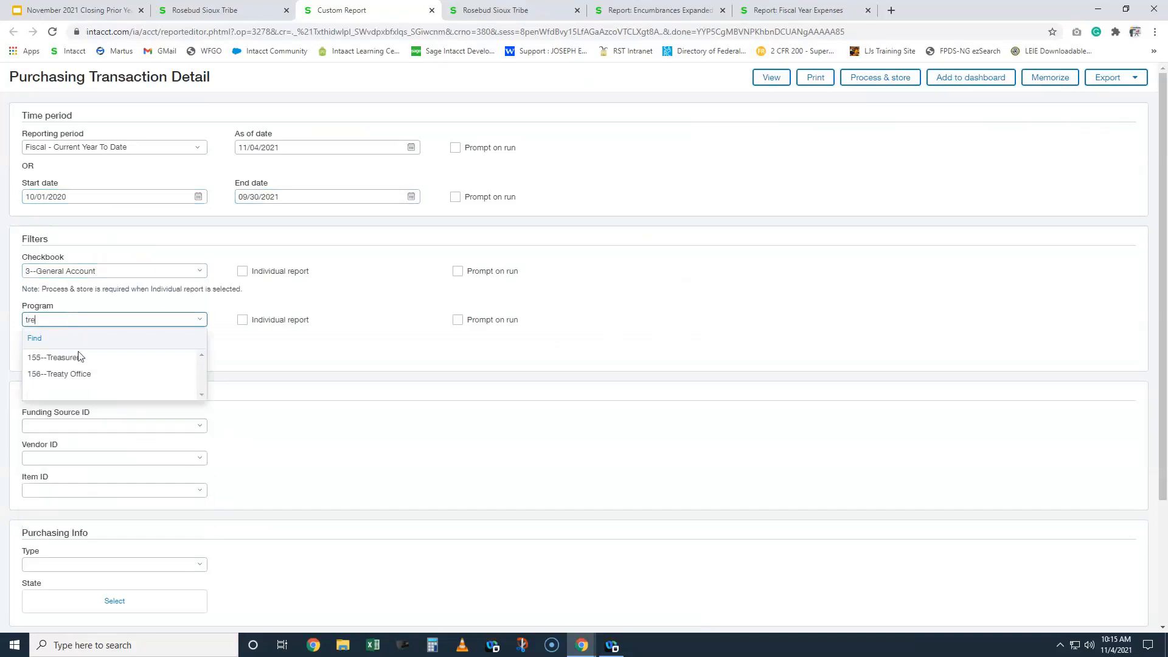
left_click(79, 355)
Step: Set the Funding Source ID to 50.050 Treas--Treasurer
left_click(52, 426)
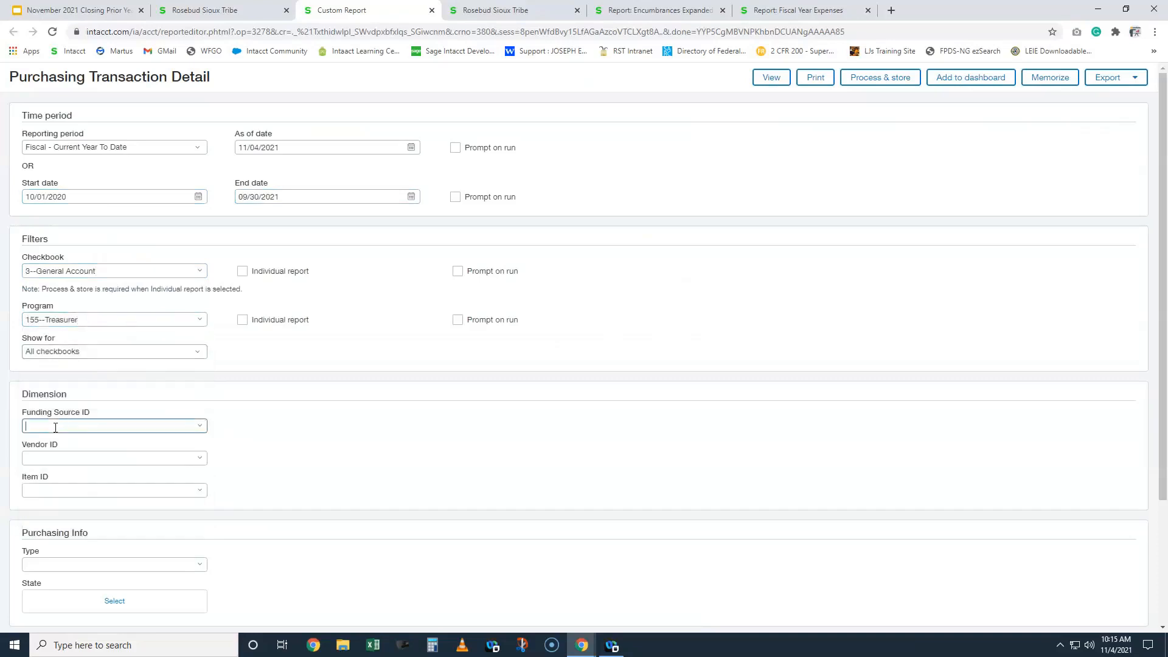
type("r")
type("tre")
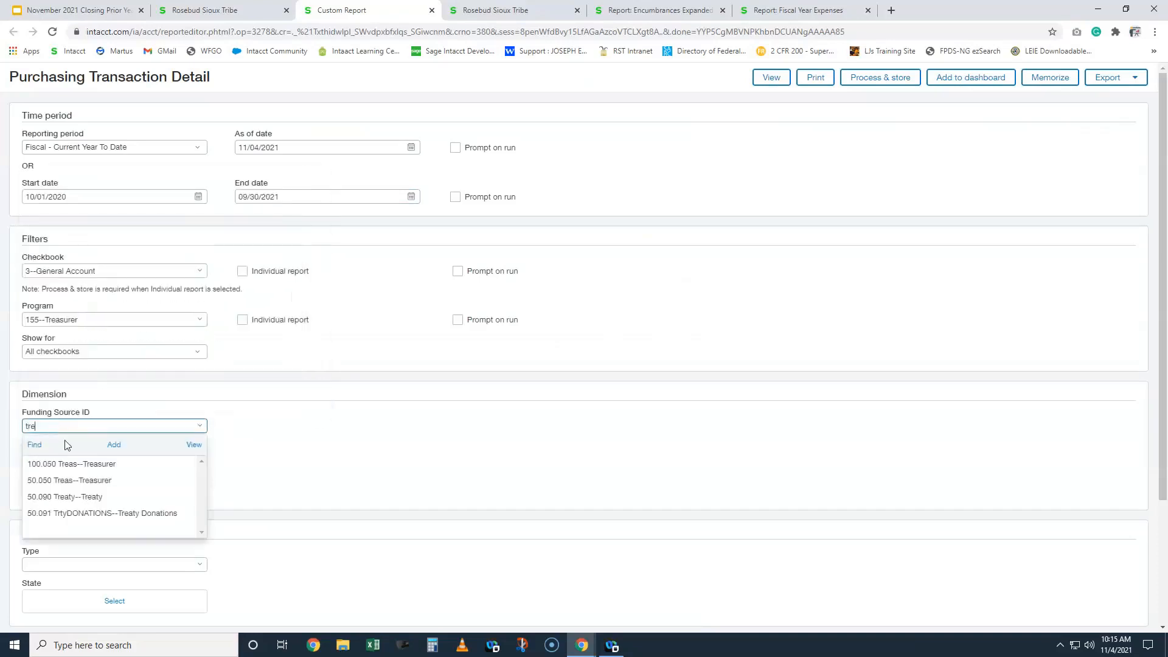
left_click(81, 481)
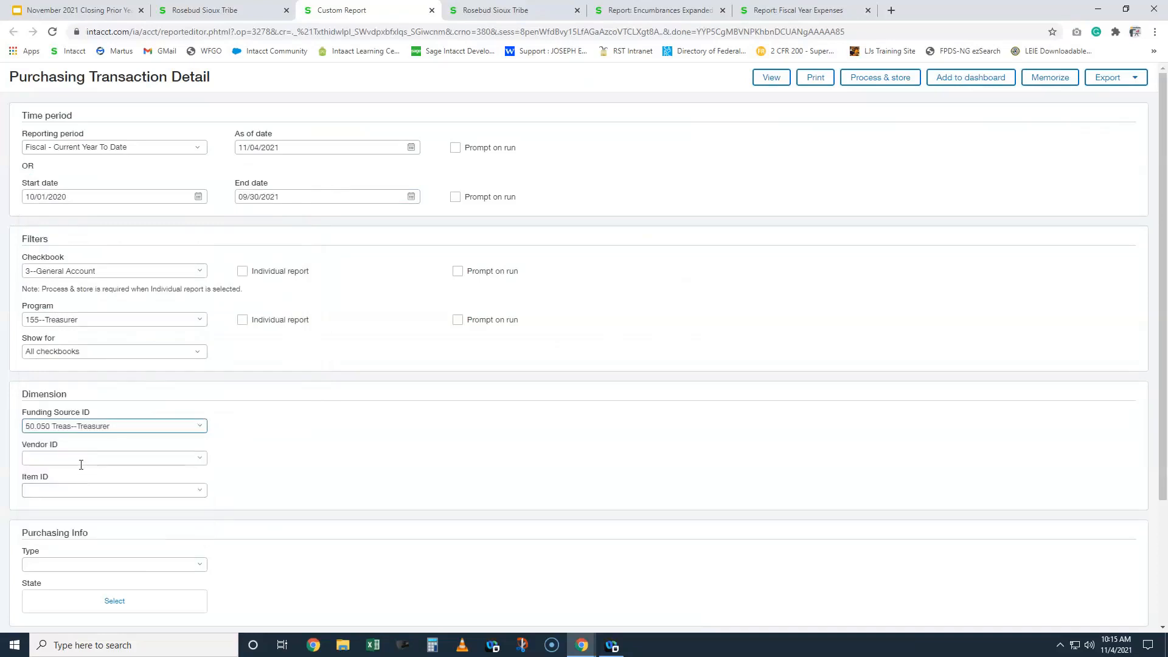
Step: Check the vendor and account in Dimension Balances, and set Vendor ID to V1051--ALLSTOP INC. and Item ID to 69050--Office Supplies
left_click(508, 11)
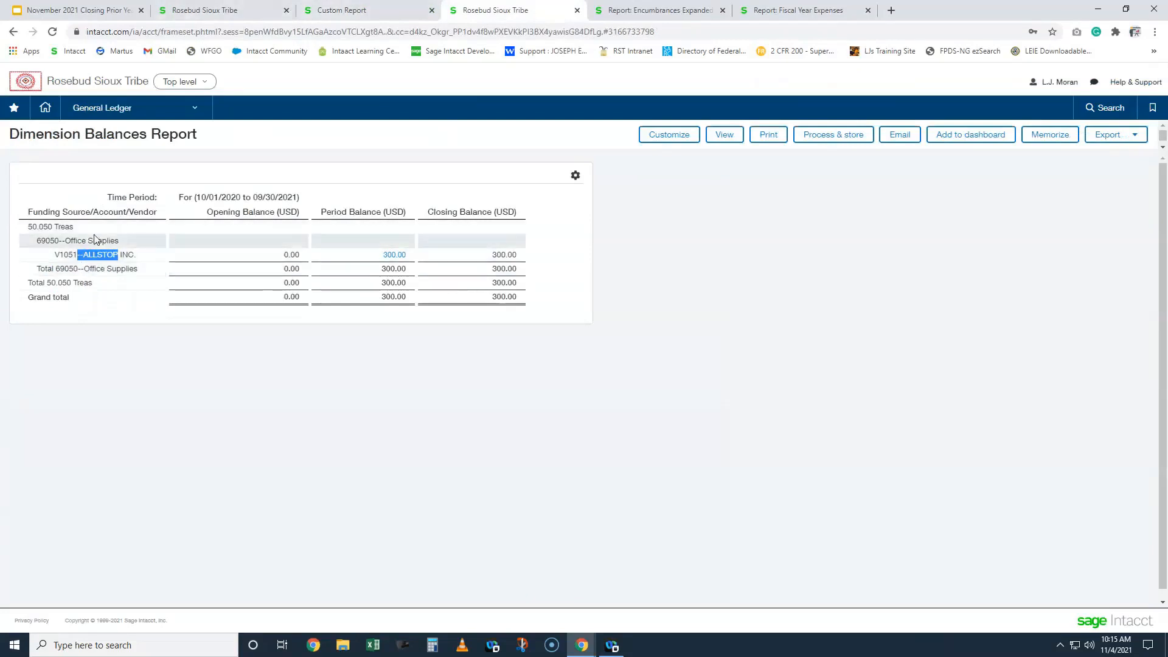
left_click(355, 14)
left_click(139, 457)
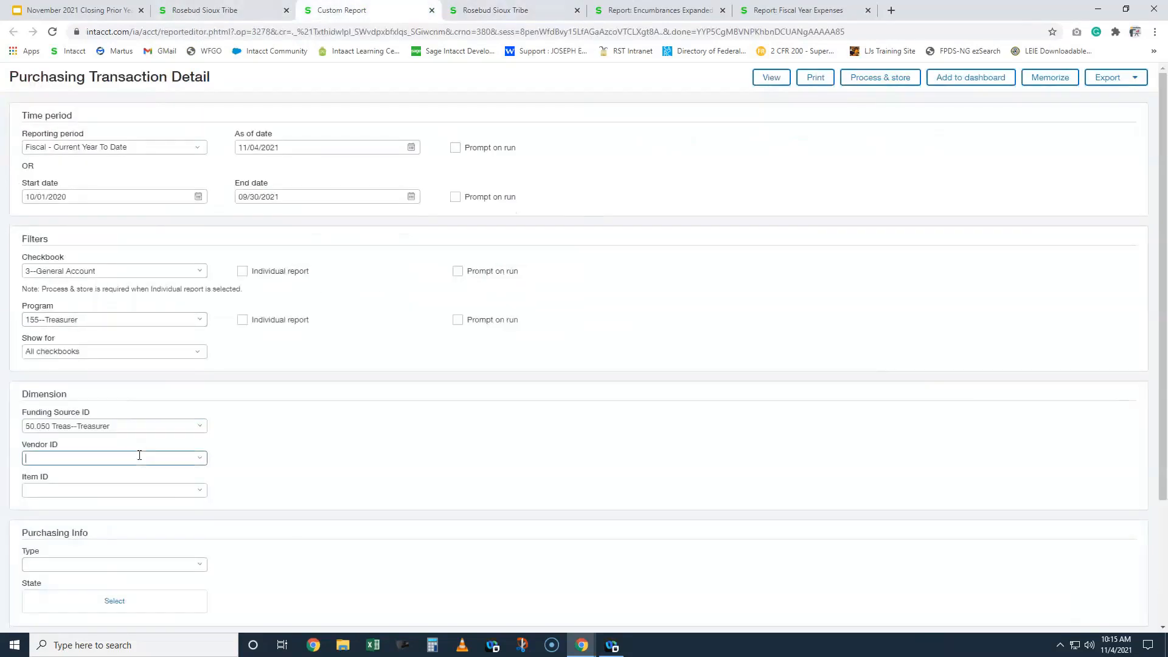
type("allstop")
key("Return")
left_click(69, 491)
type("69")
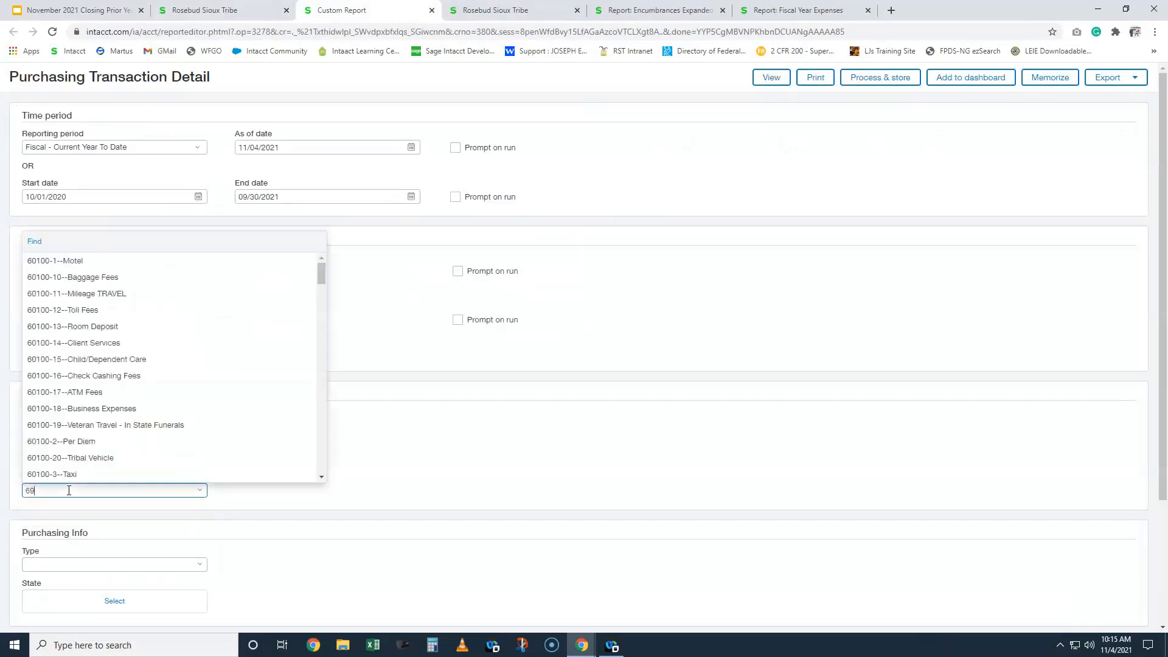
type("050")
left_click(85, 528)
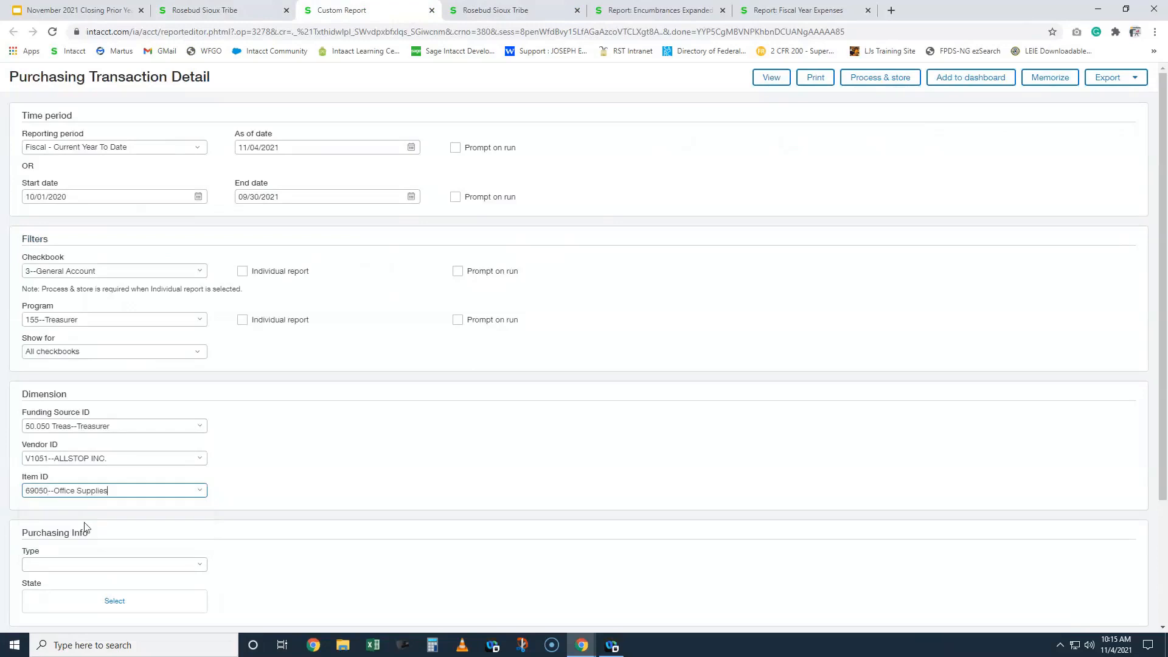
Step: Limit the purchasing state to Pending and leave the transaction type blank
scroll(91, 505, "down", 2)
left_click(124, 480)
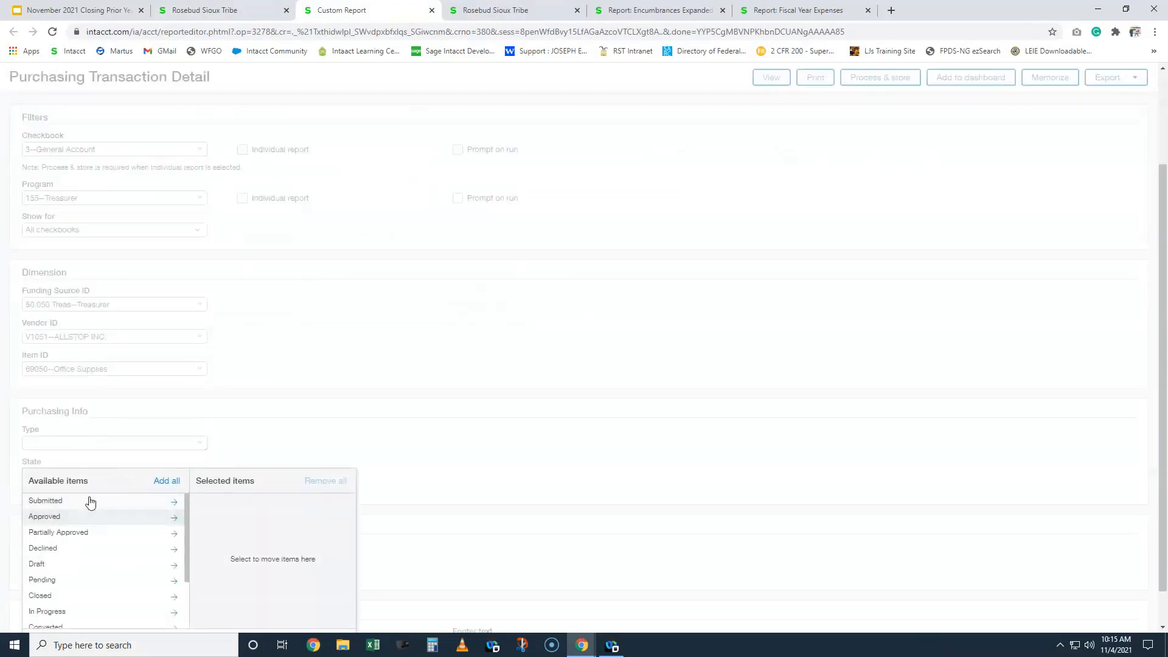
scroll(102, 529, "down", 1)
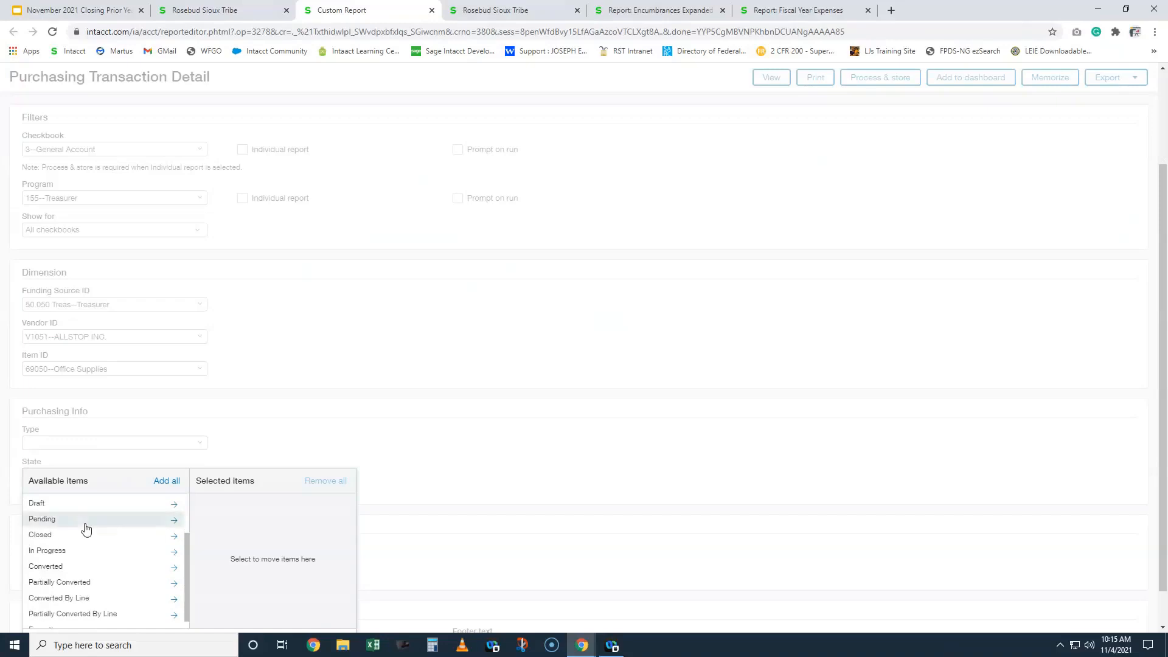
left_click_drag(88, 523, 214, 506)
left_click(332, 598)
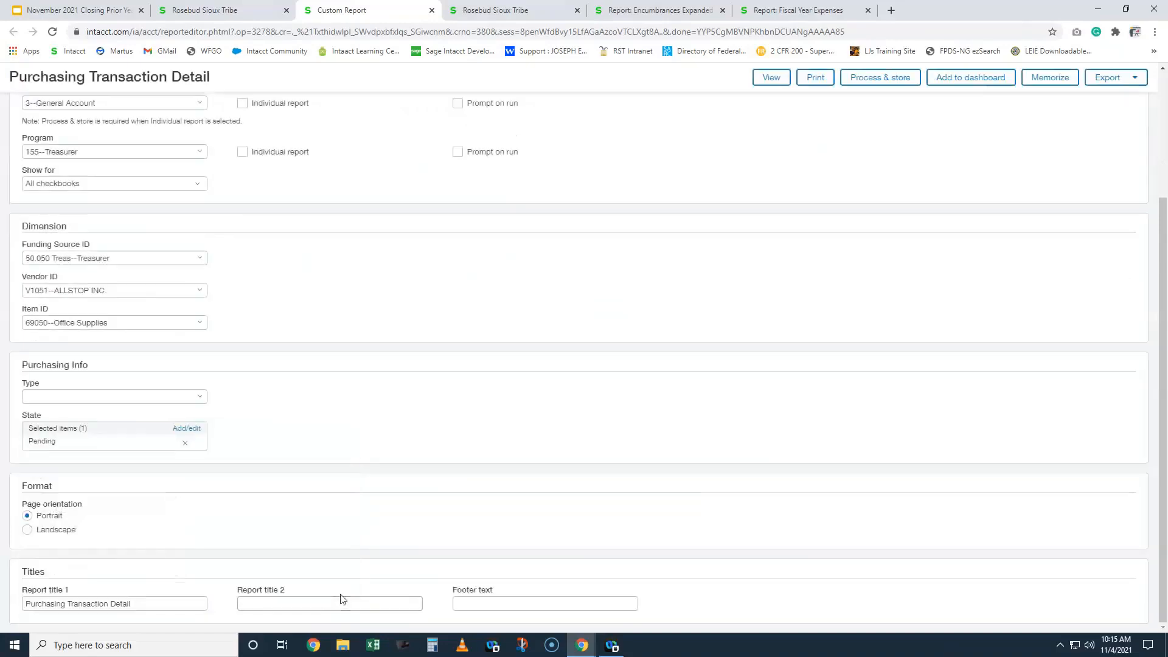
left_click(204, 406)
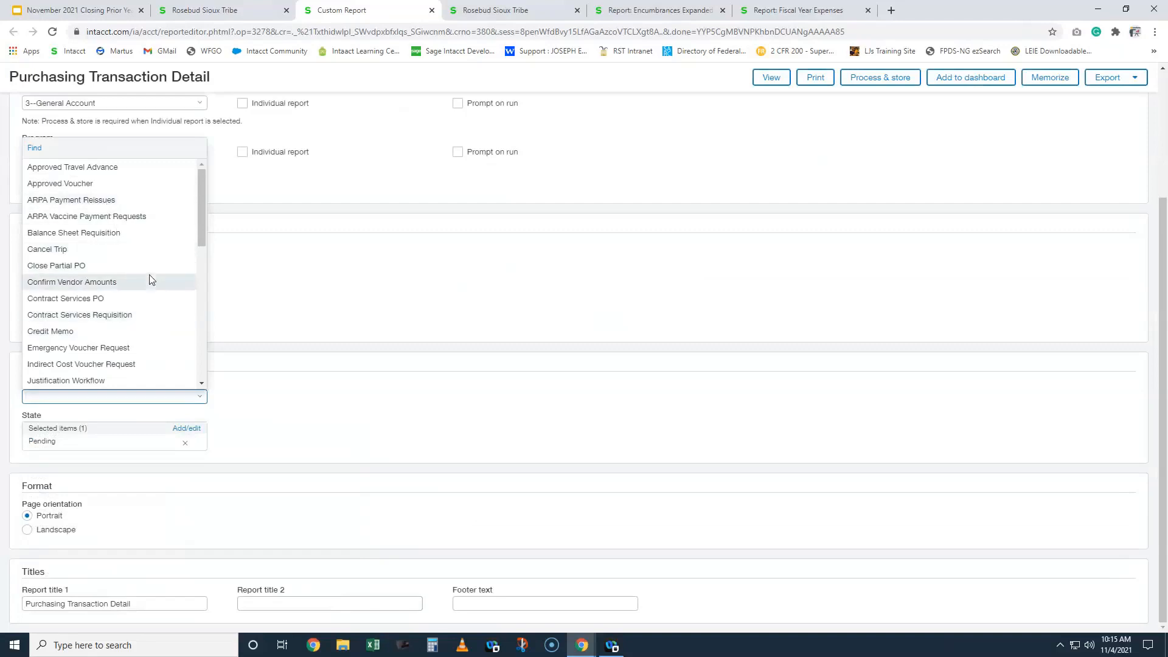
left_click(492, 384)
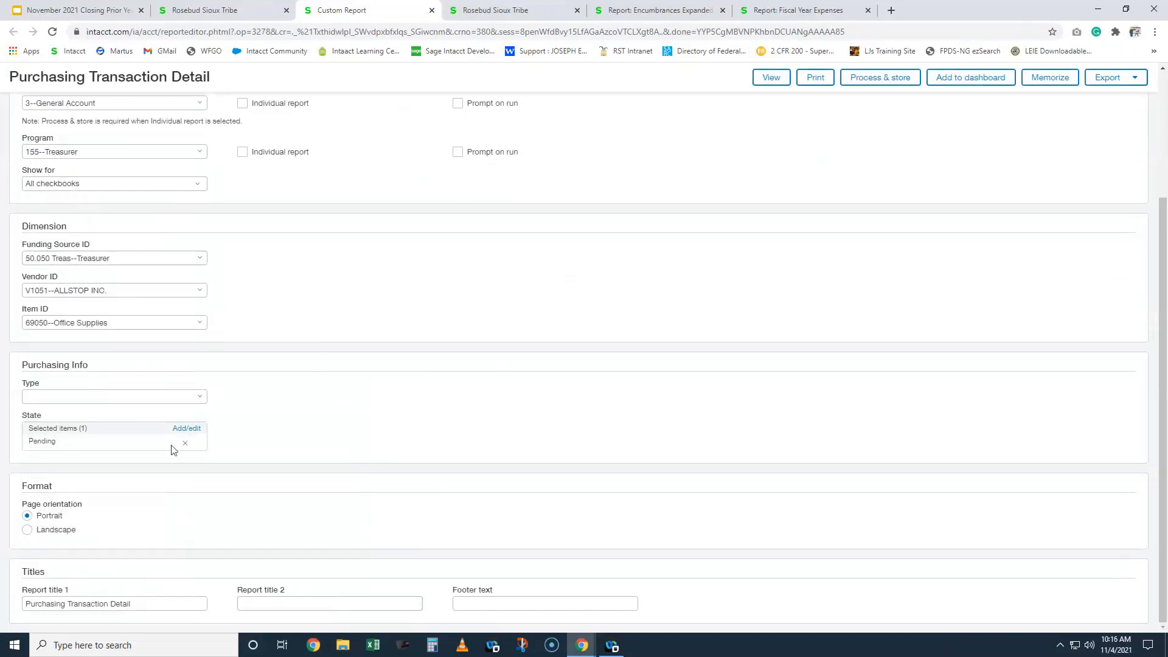
Step: Run the Purchasing Transaction Detail report and compare its total with the Office Supplies encumbrance in Fiscal Year Expenses
left_click(771, 77)
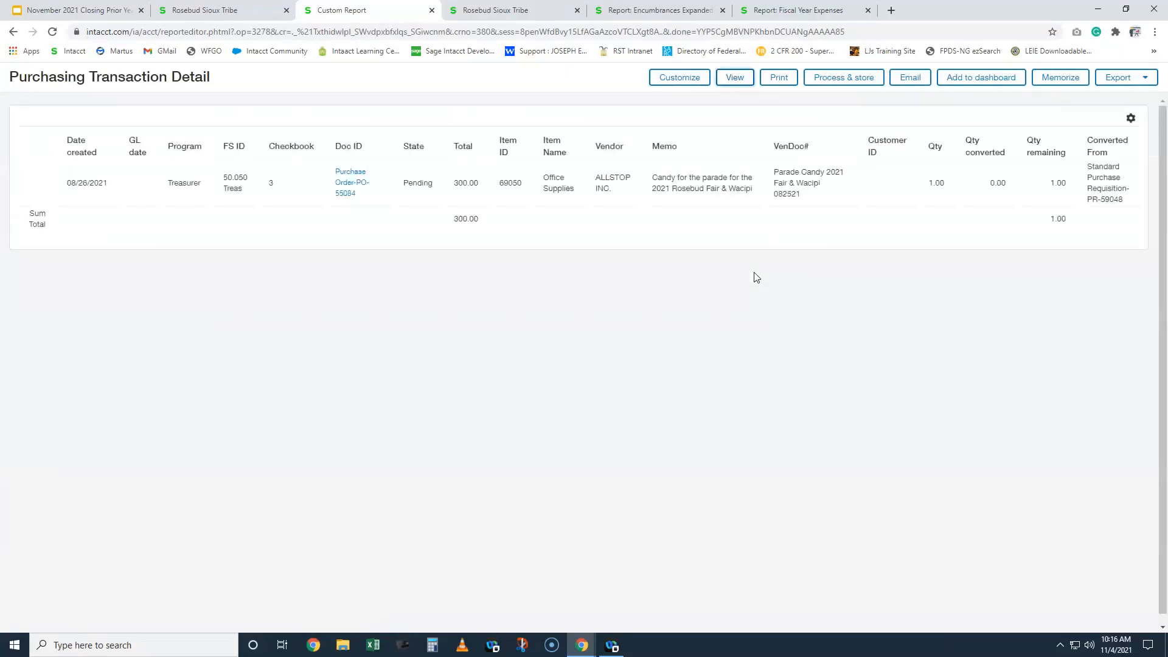
left_click_drag(456, 184, 474, 188)
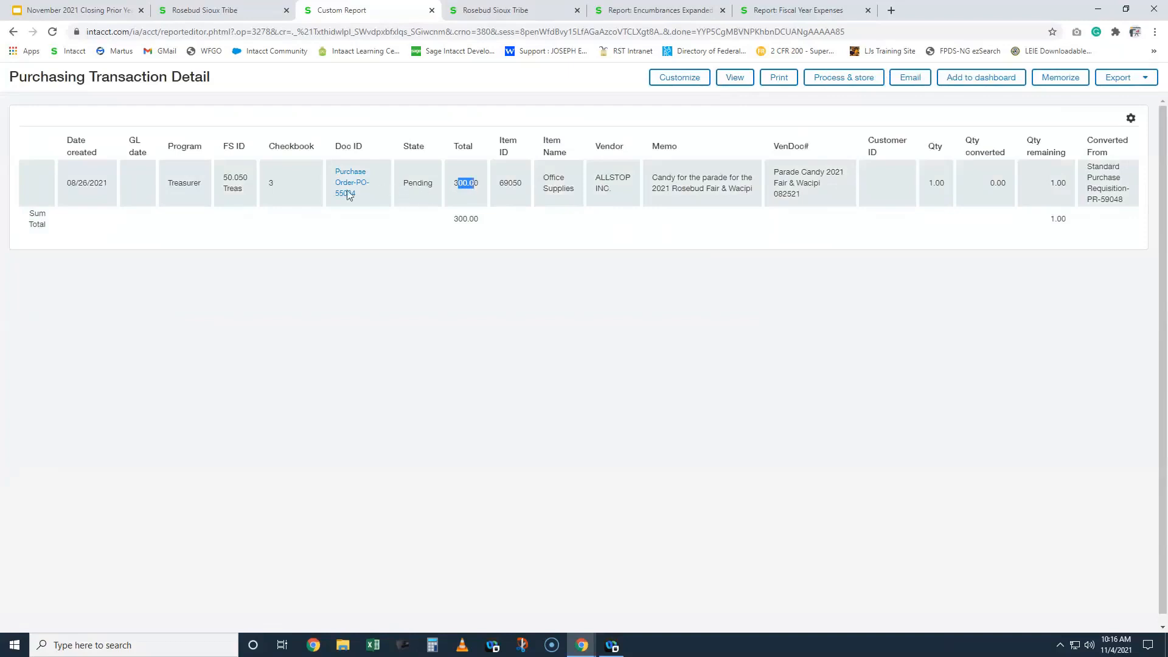
left_click_drag(66, 184, 111, 188)
left_click(414, 231)
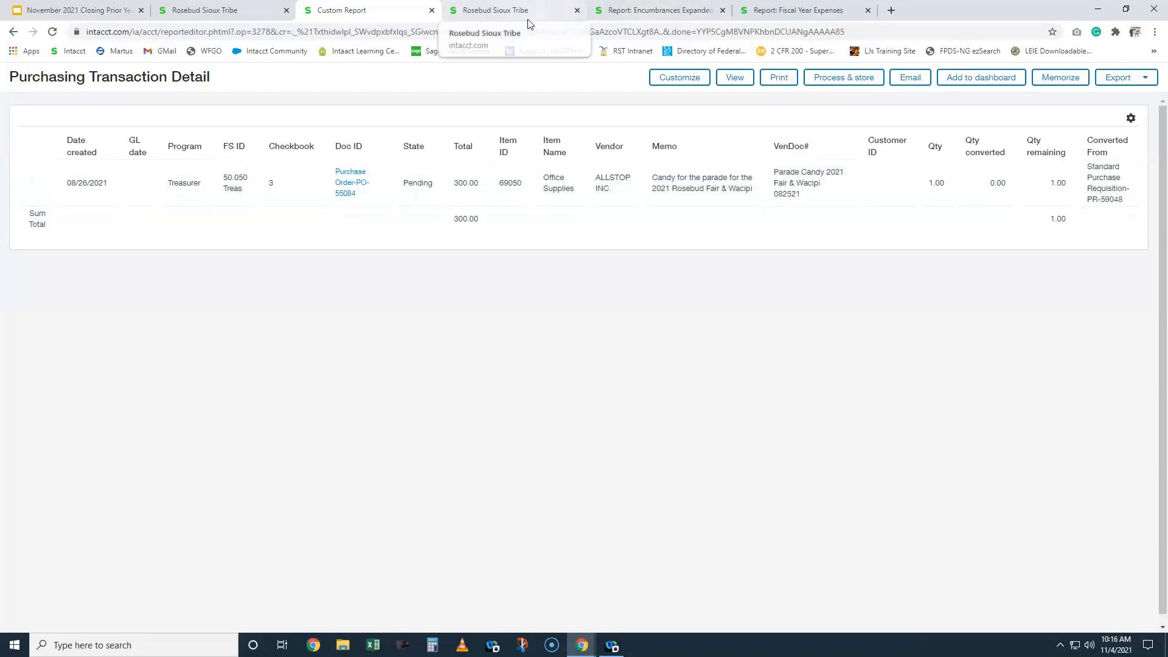
left_click(744, 17)
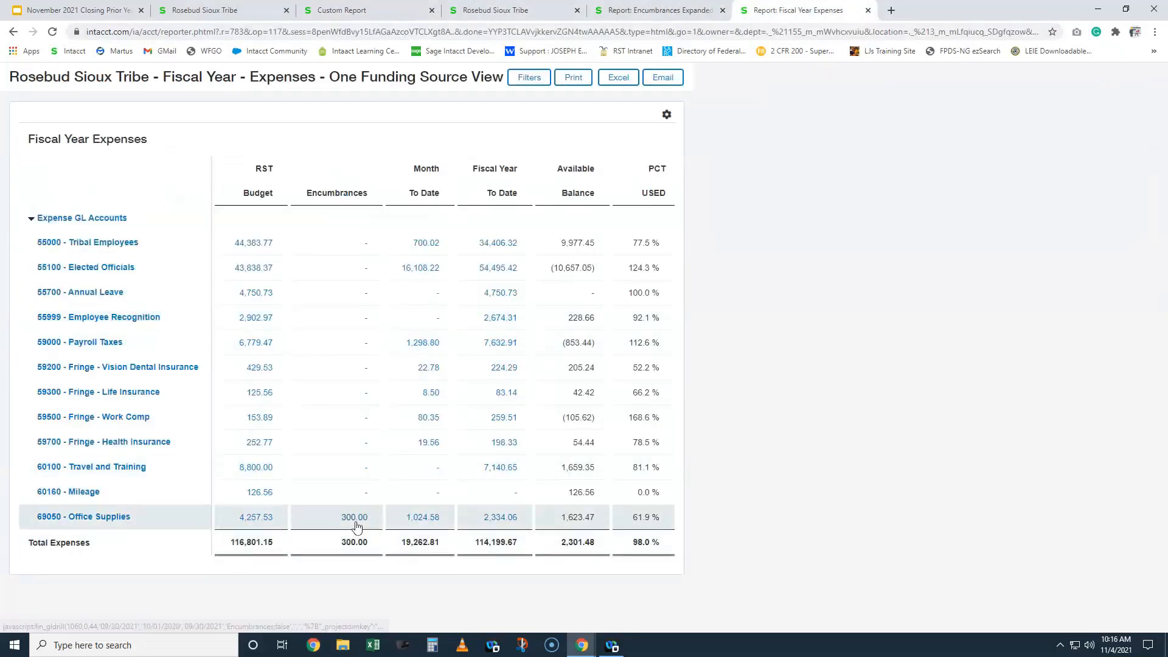
left_click(344, 6)
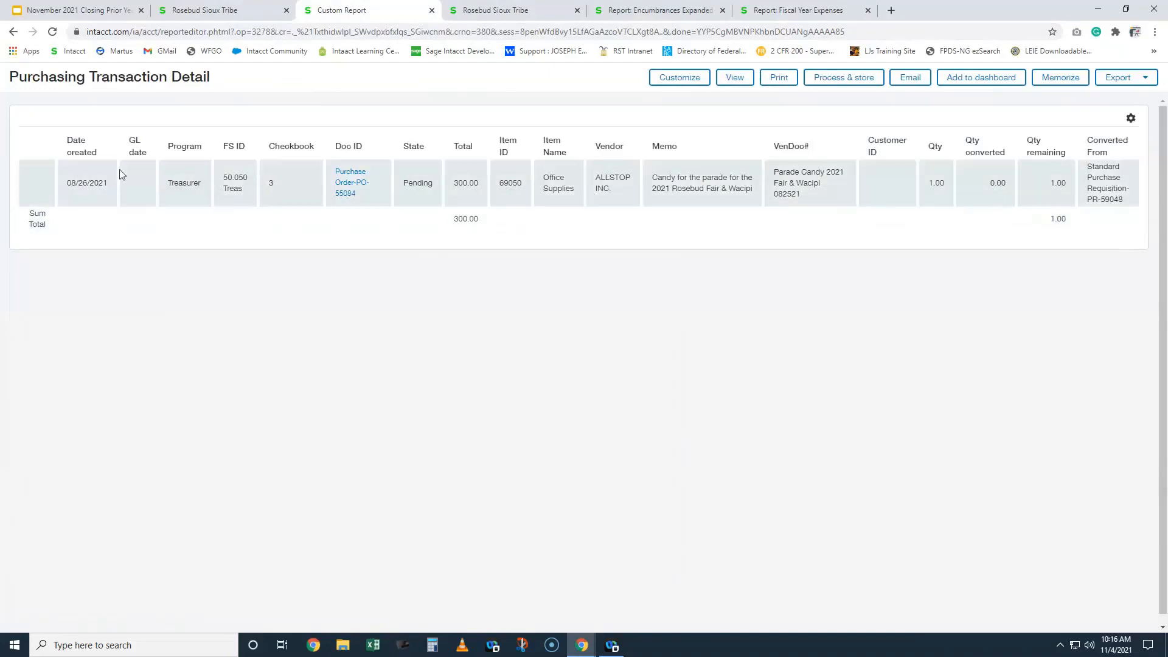
Step: Open the pending ALLSTOP INC. purchase order from the report and look through its additional actions
left_click(344, 196)
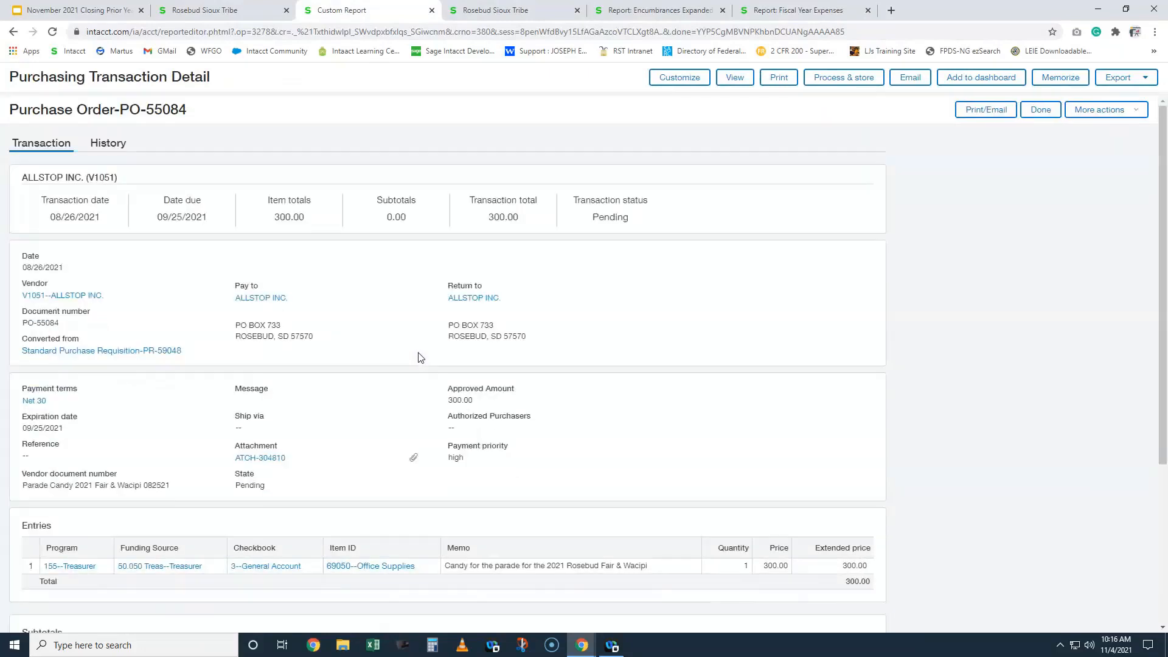
left_click(1116, 111)
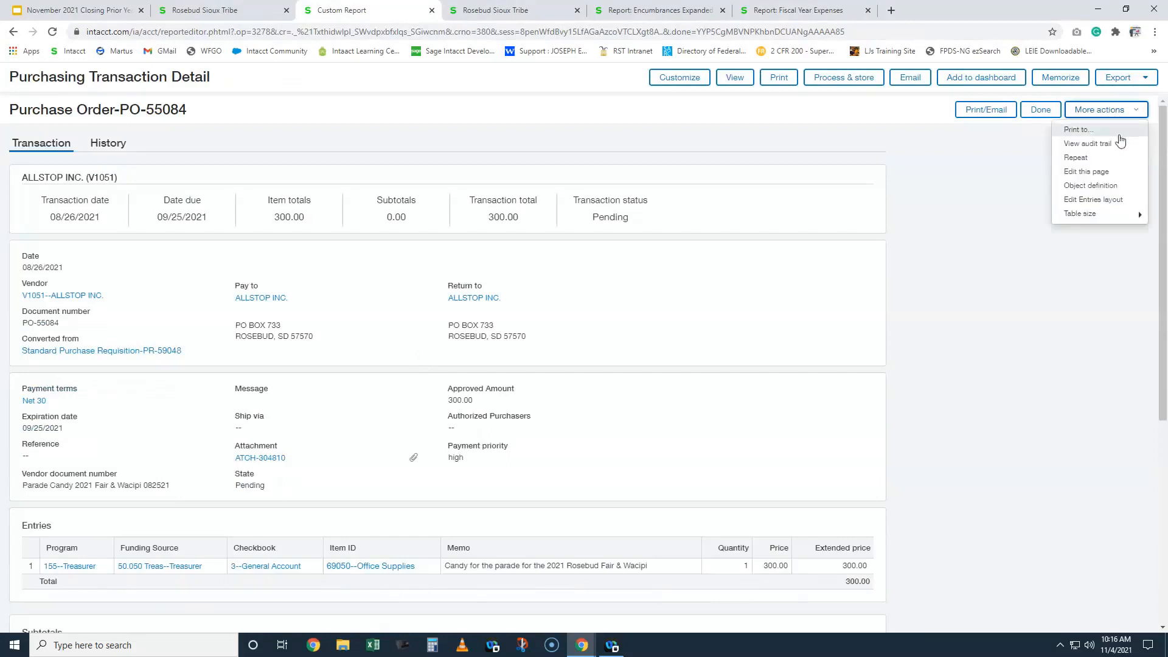
left_click(946, 180)
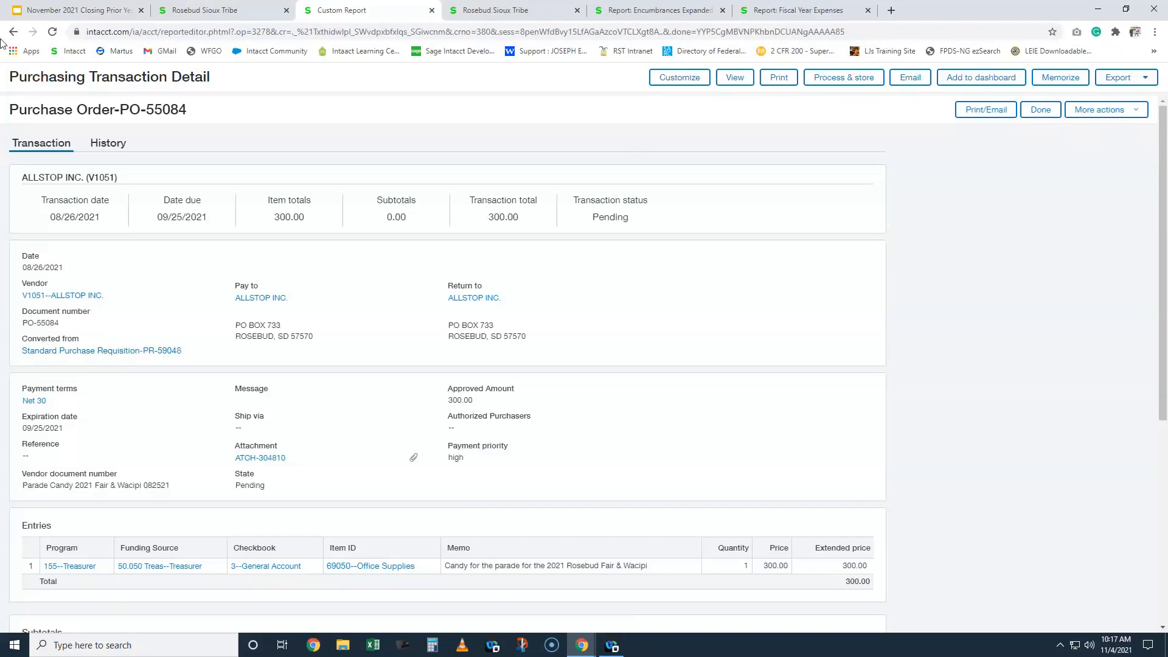
Step: Review the Find the Balances slide and close the presentation's browser tab
left_click(53, 13)
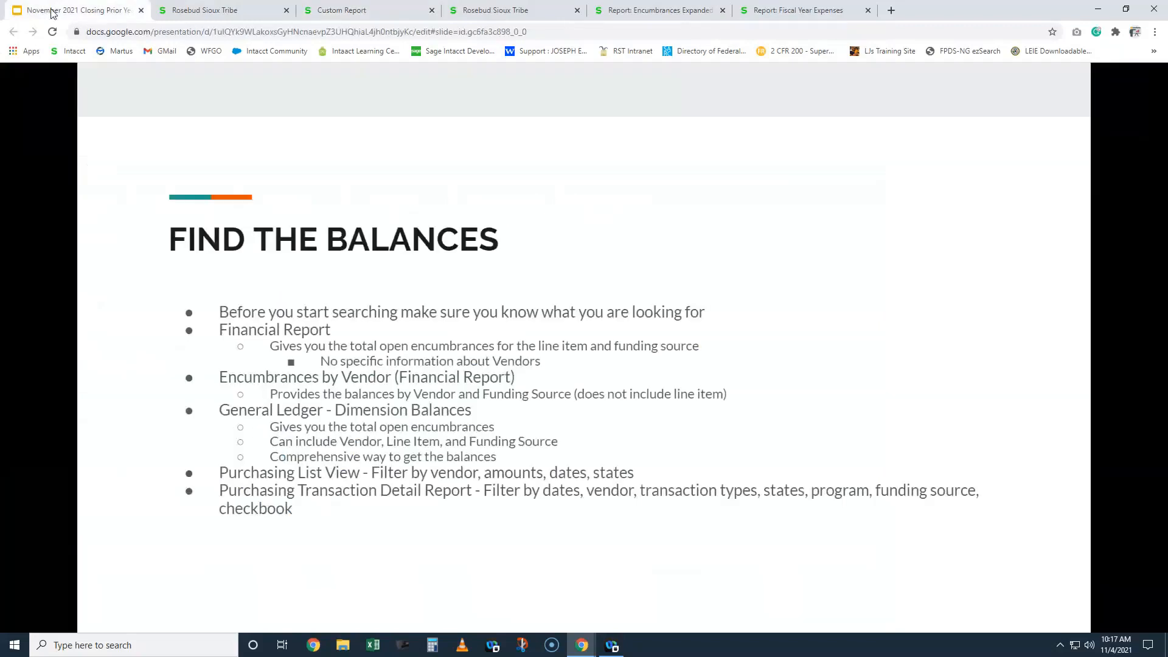
key("ctrl+w")
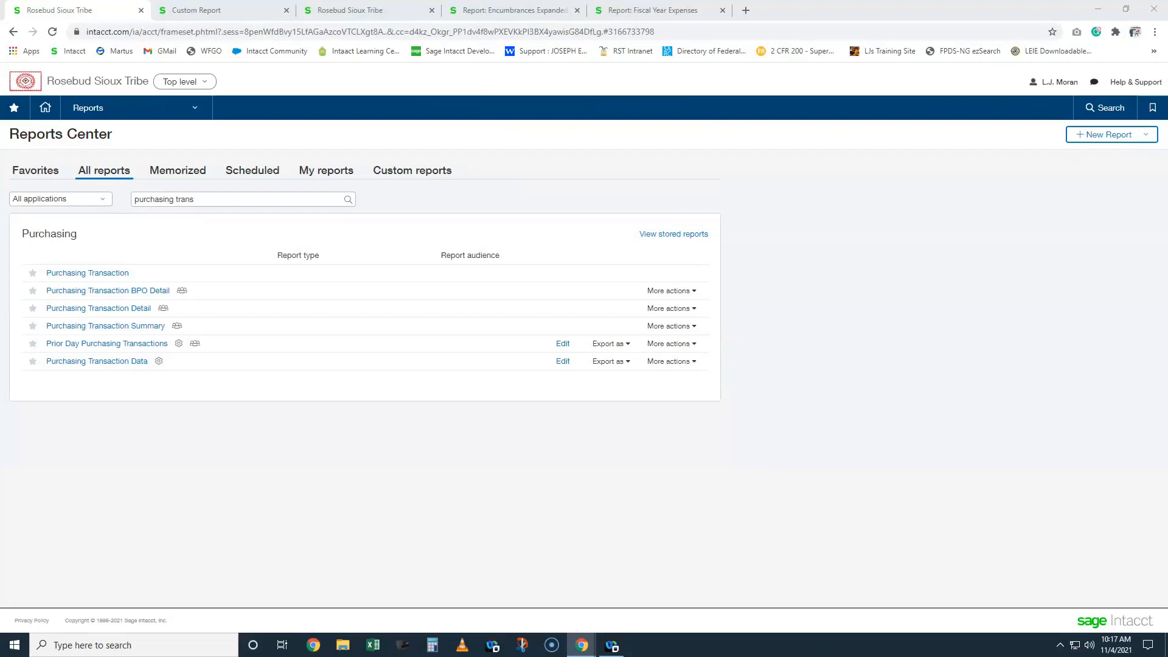
Step: Open the list of all purchasing transactions from the Purchasing application
left_click(120, 115)
left_click(123, 227)
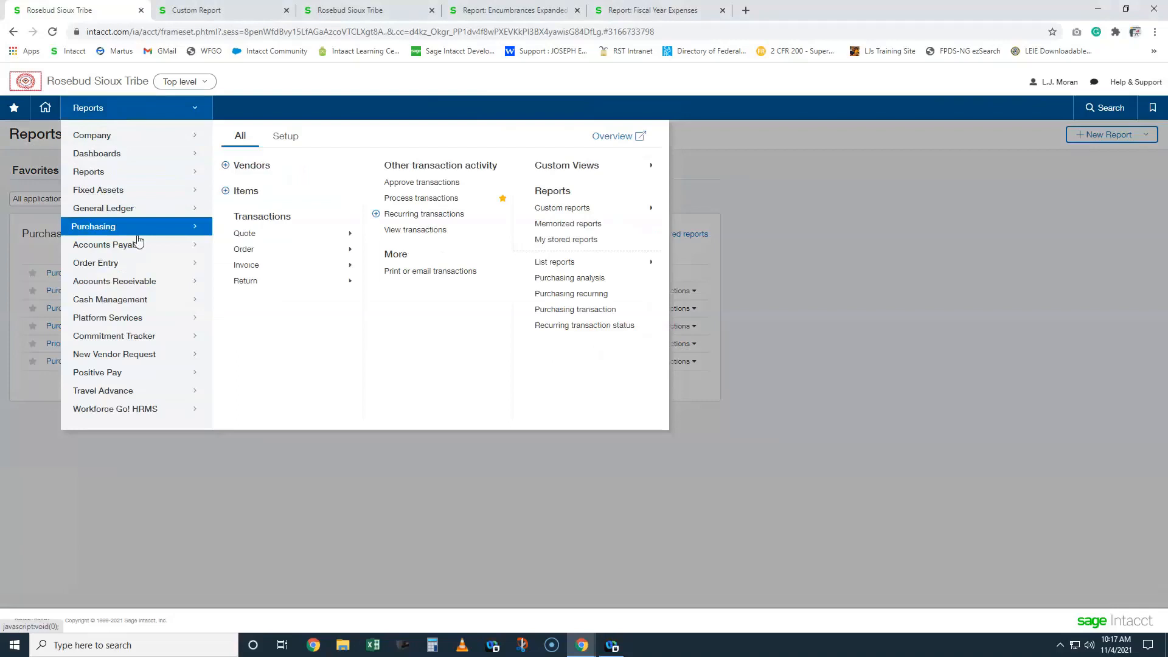
mouse_move(269, 238)
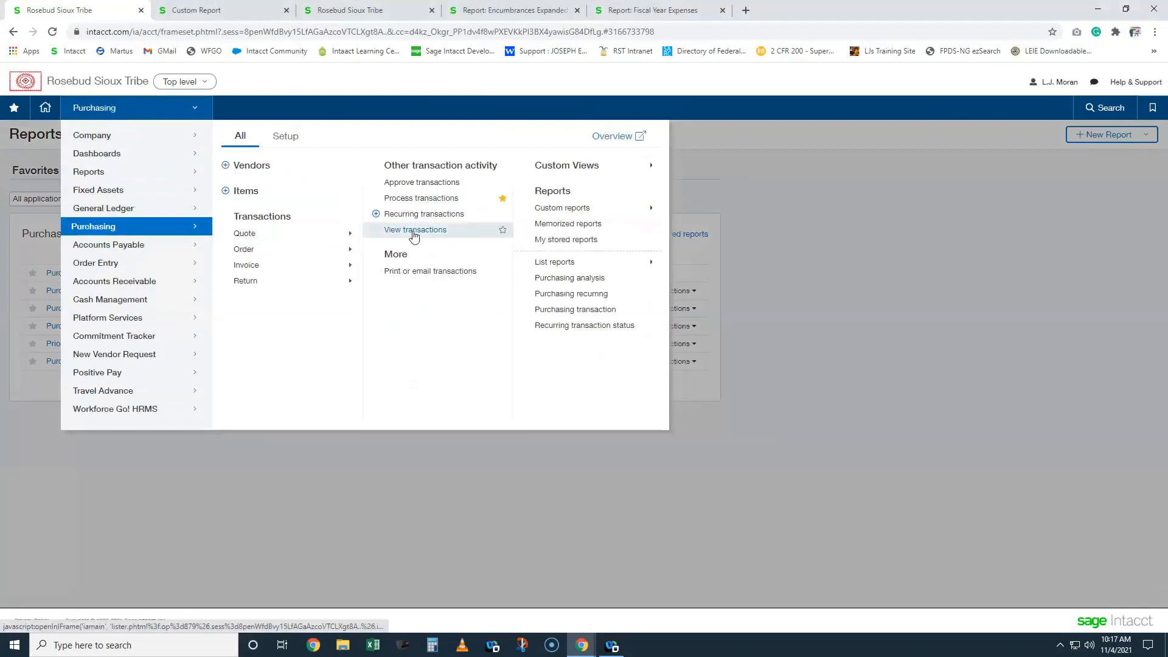
left_click(414, 231)
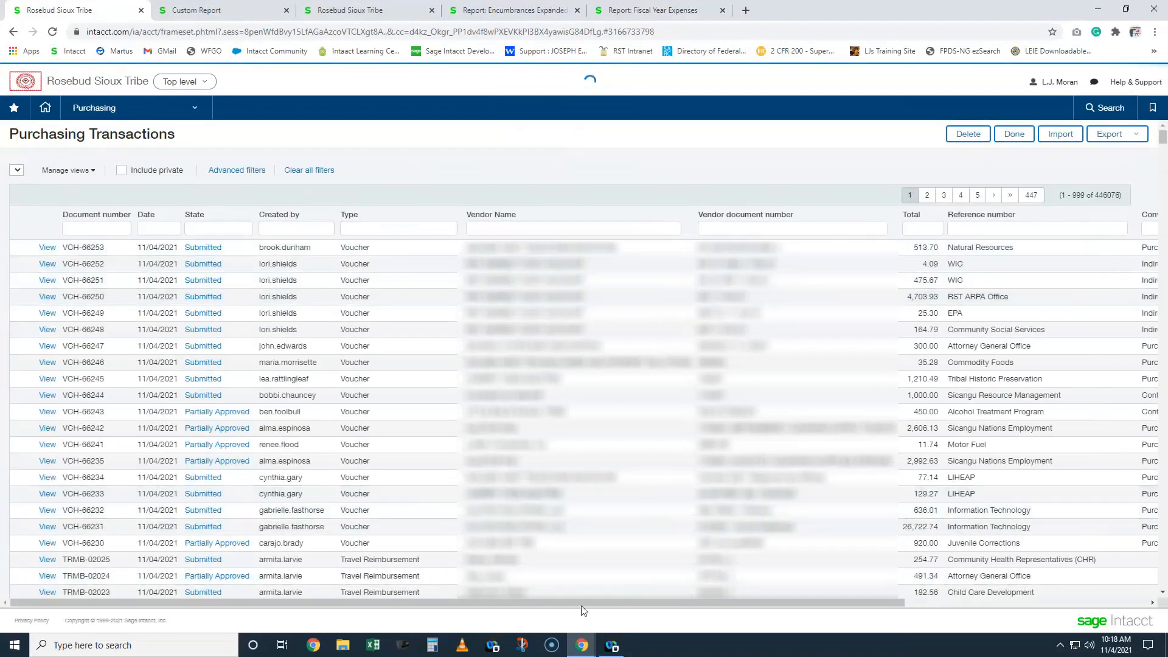
Step: Look across the columns of the Purchasing Transactions list and check its total record count
left_click_drag(606, 602, 908, 618)
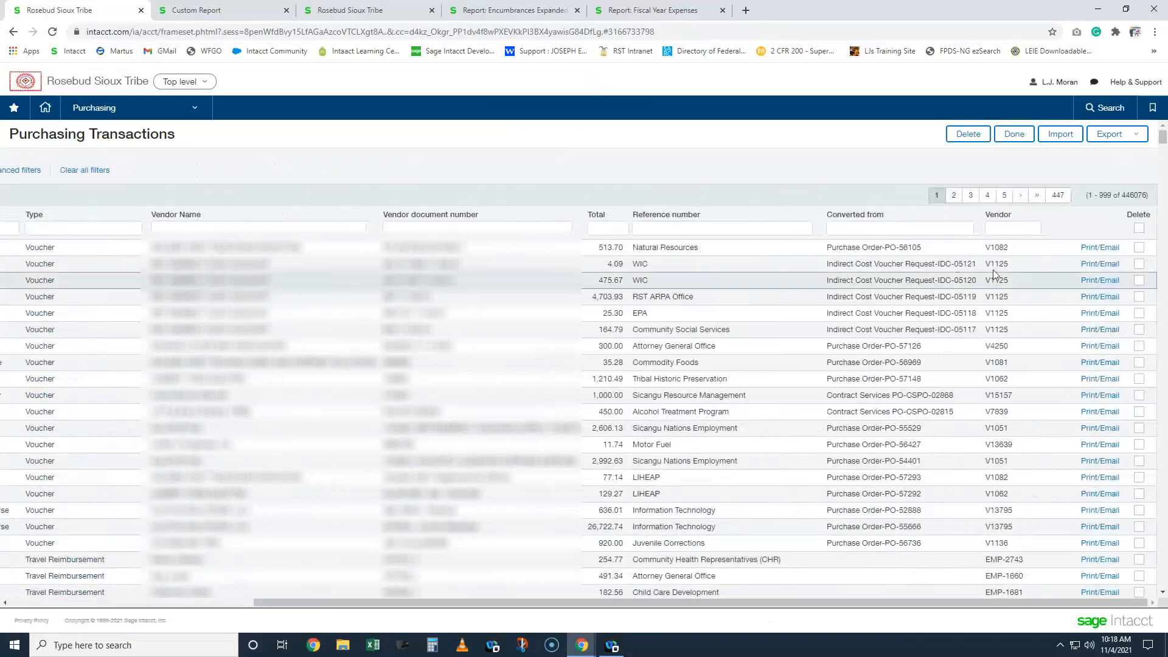
double_click(1123, 196)
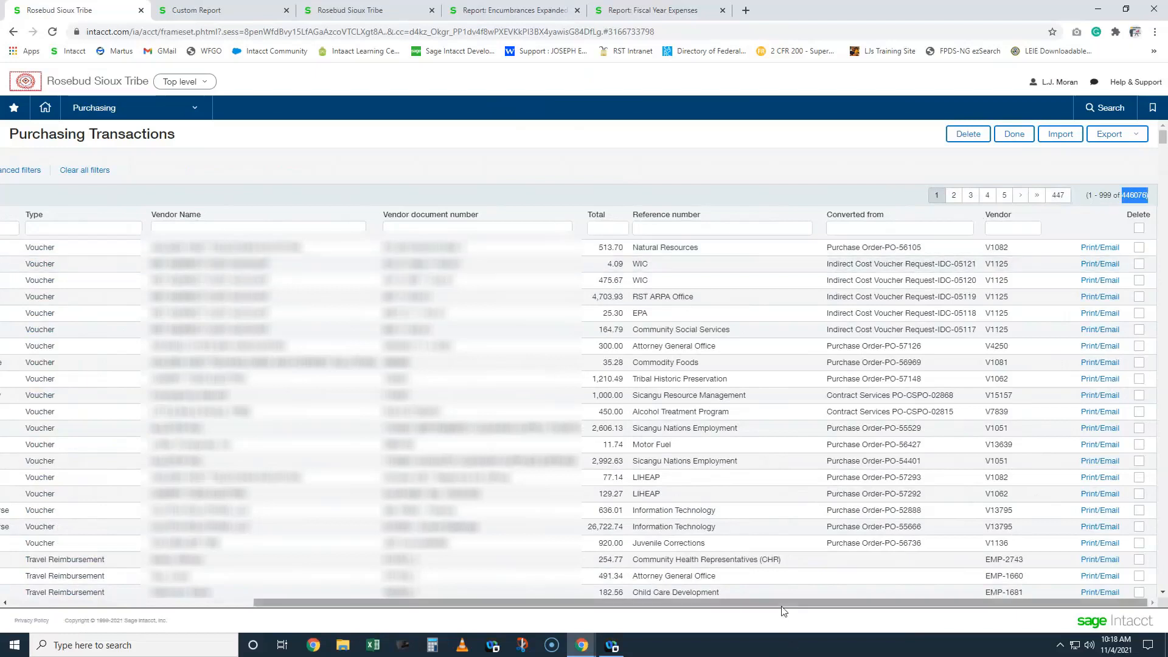
left_click_drag(782, 604, 455, 646)
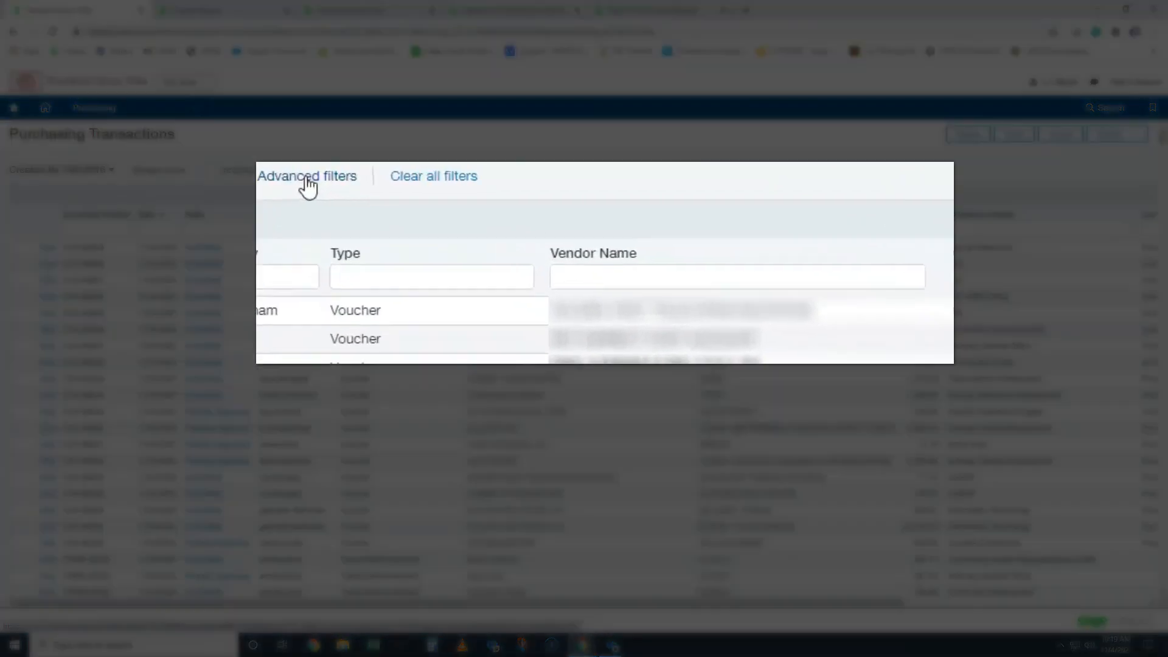
Step: Set up an advanced filter for transactions with Date less or equal 9/30/2021
left_click(307, 178)
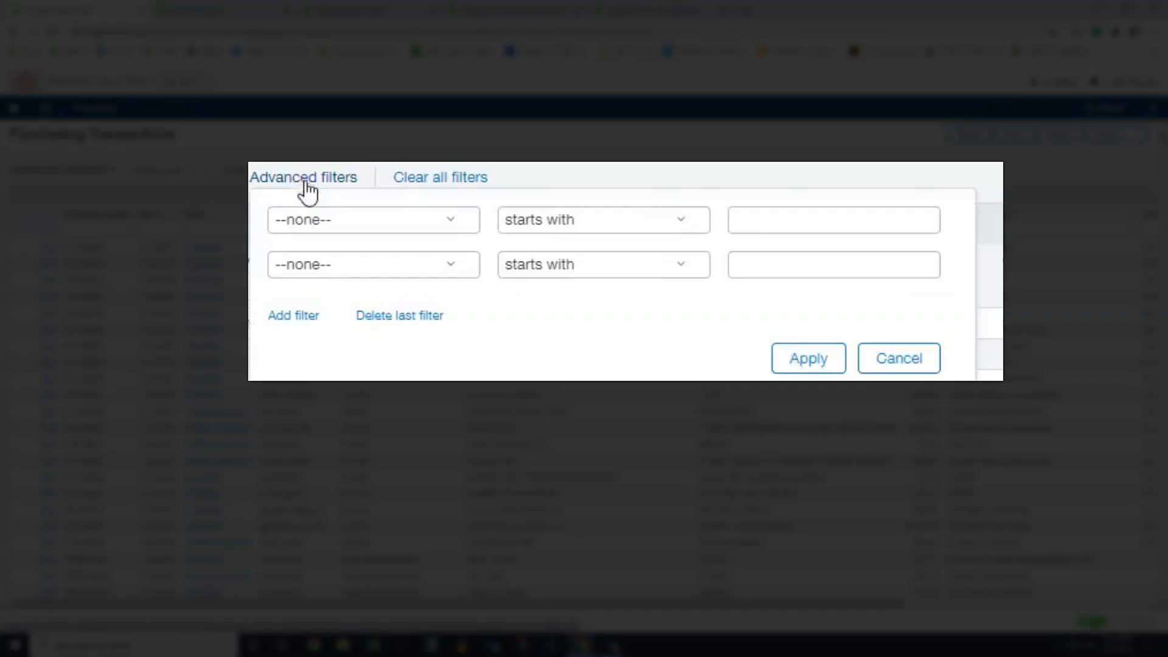
left_click(328, 222)
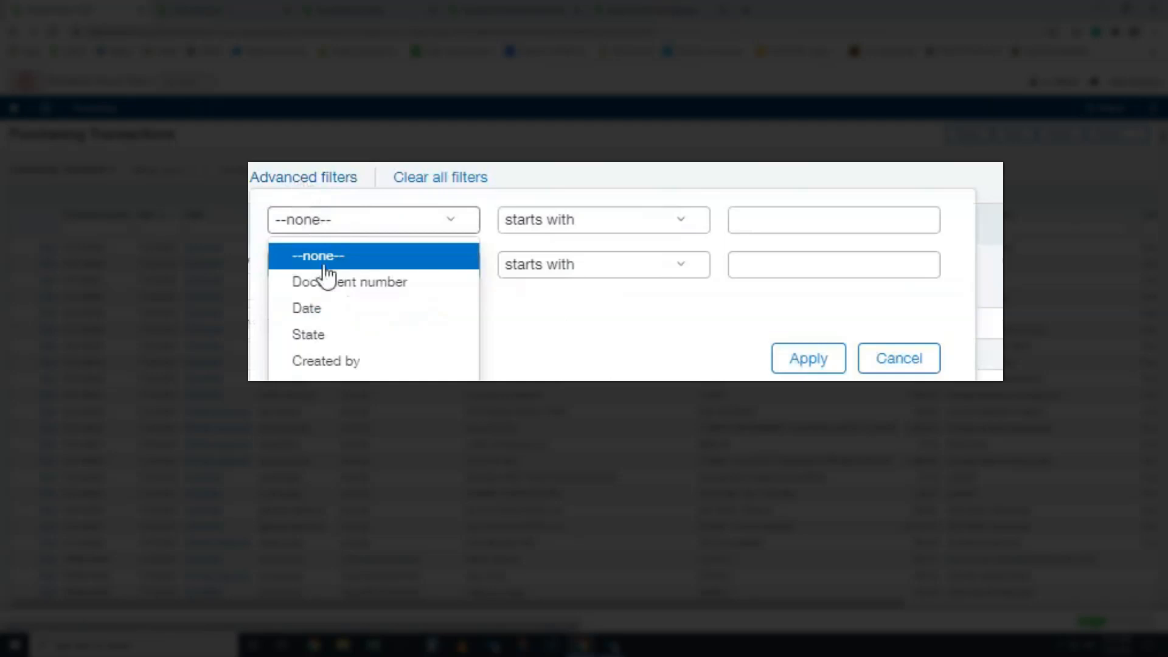
left_click(339, 310)
left_click(582, 220)
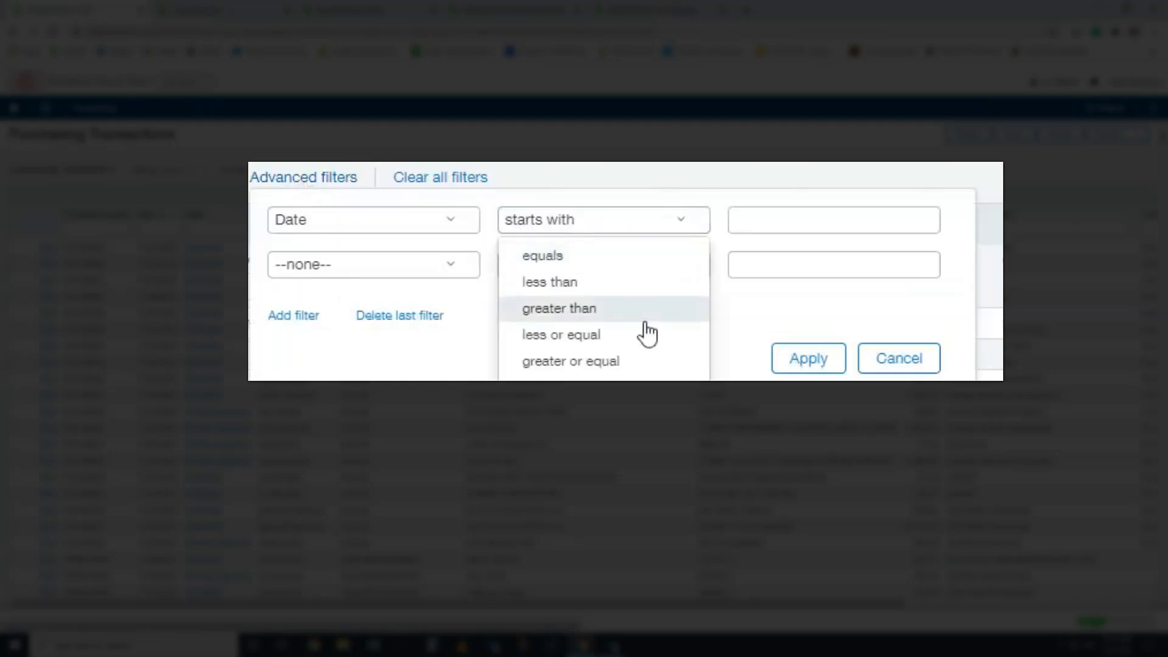
left_click(627, 336)
left_click(866, 223)
type("9/30/2021")
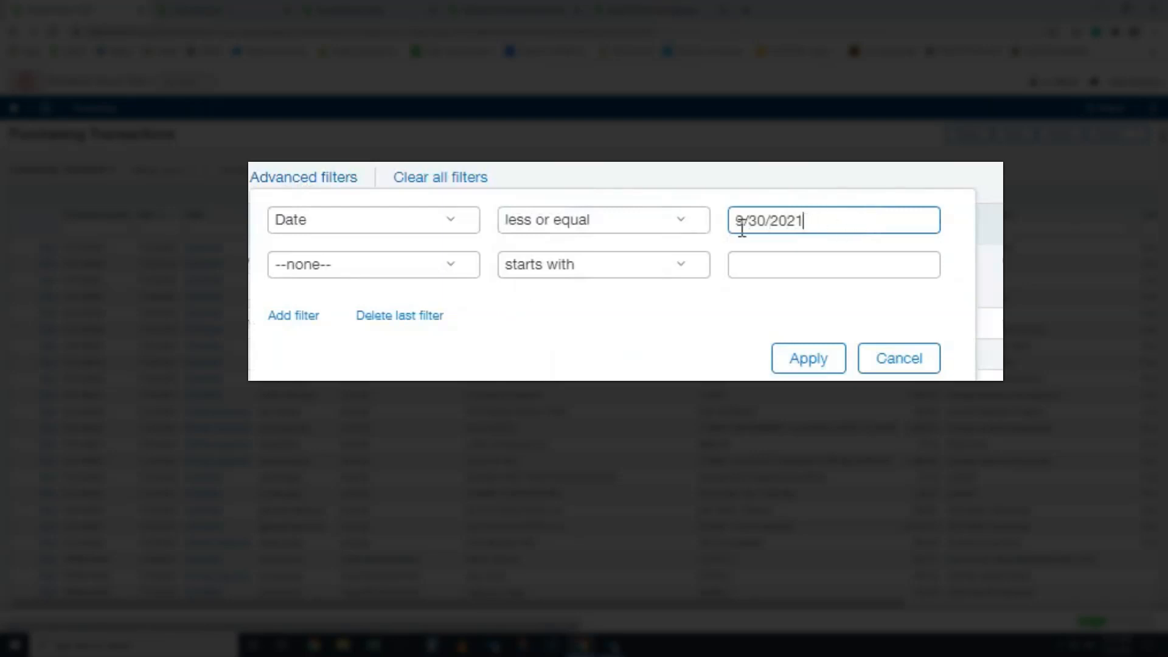
Step: Set the second filter row to Date greater or equal 10/1/2020
left_click(341, 263)
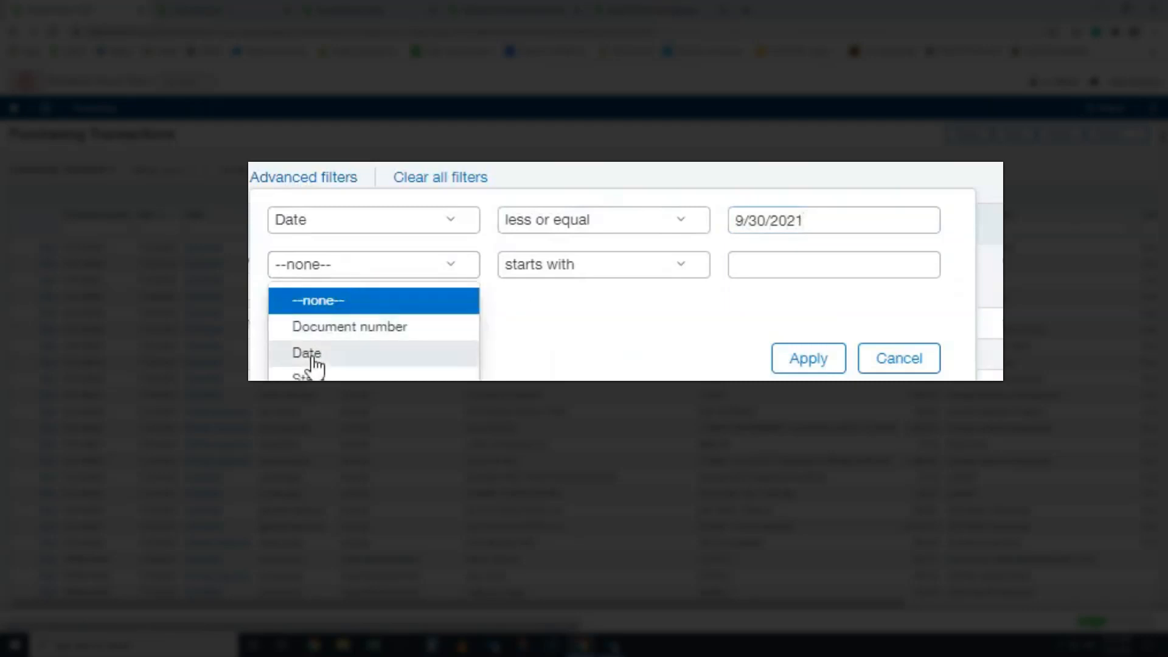
left_click(306, 353)
left_click(533, 267)
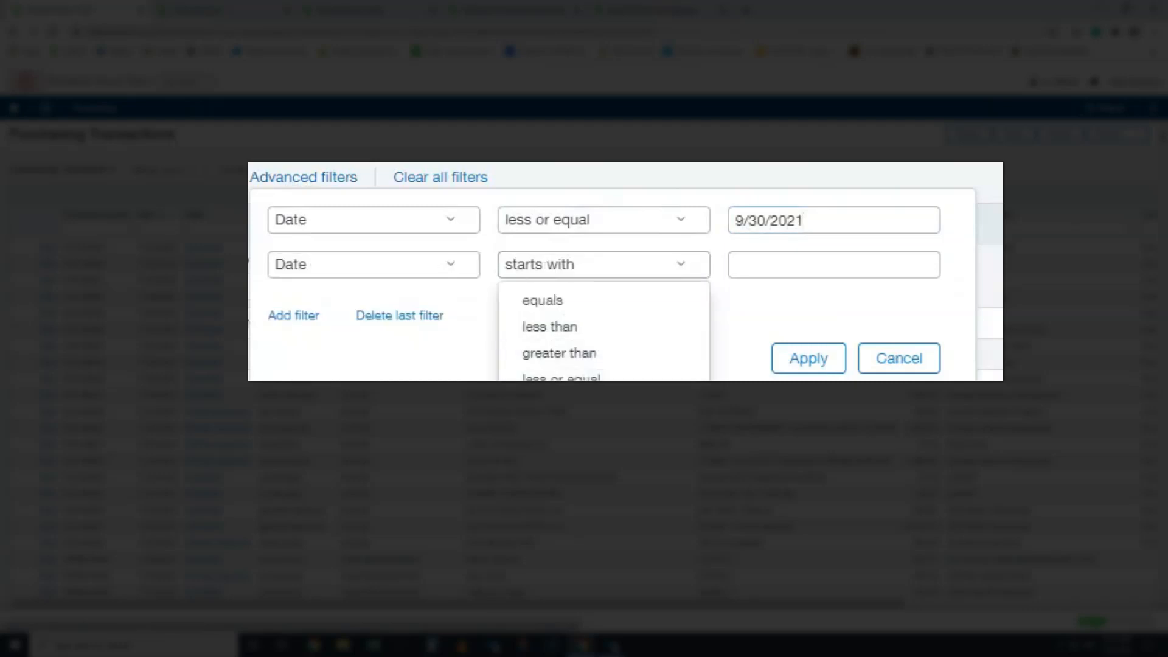
left_click(560, 405)
left_click(818, 260)
type("10/1/2020")
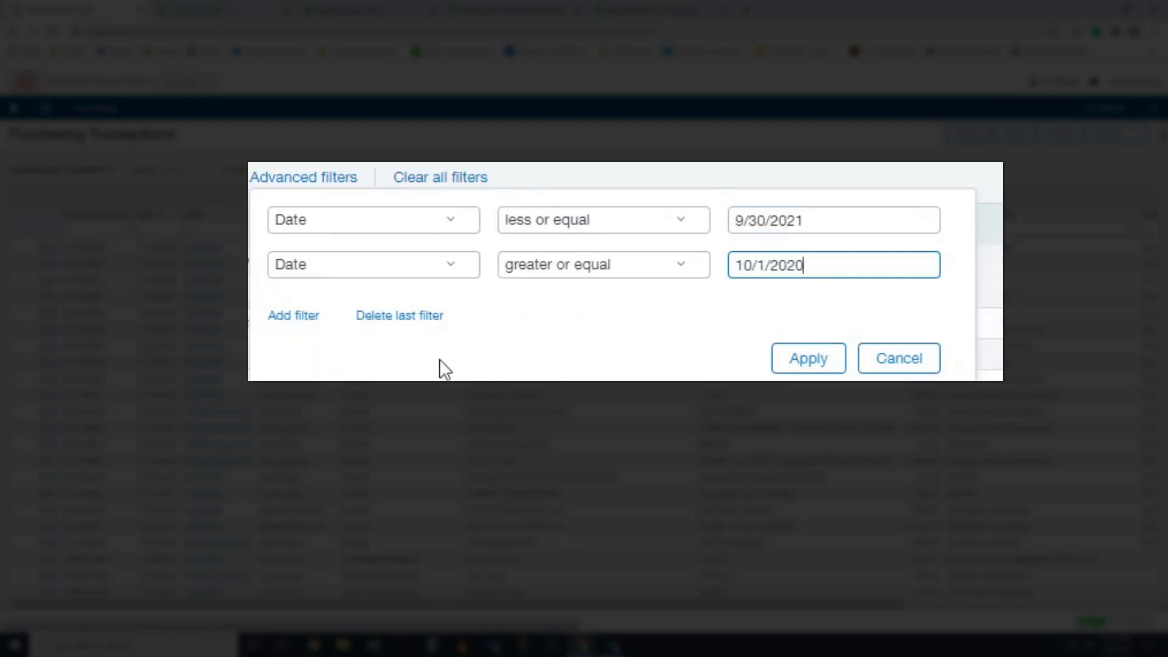
Step: Add a third filter row with State equals Pending
left_click(295, 318)
left_click(295, 311)
left_click(317, 423)
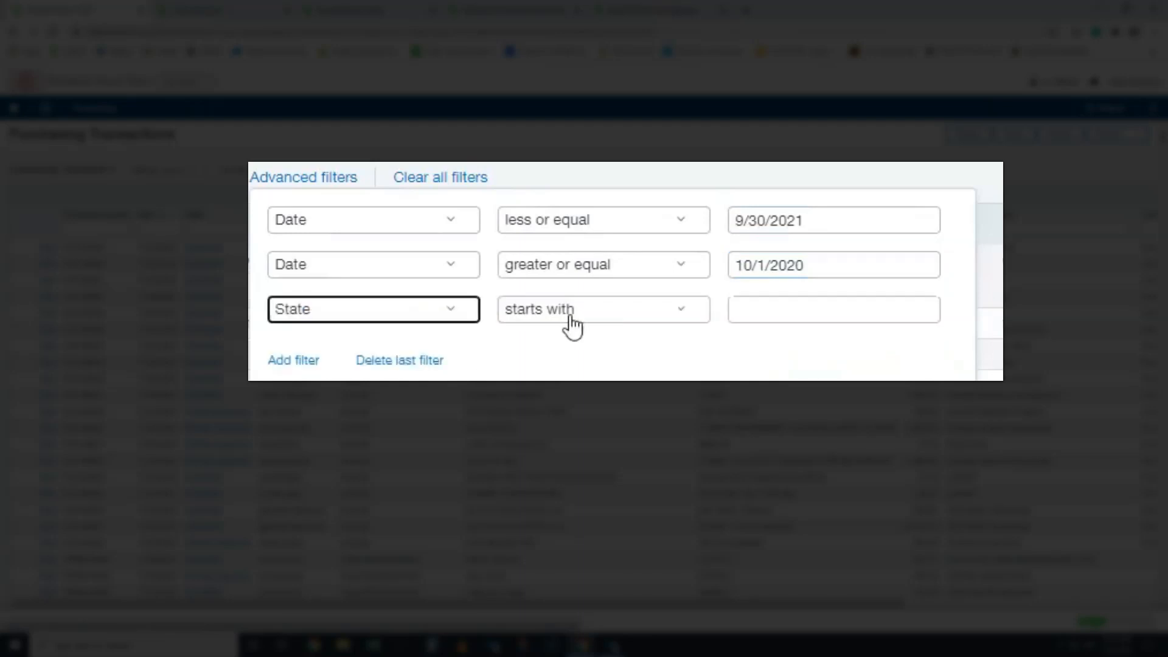
left_click(571, 319)
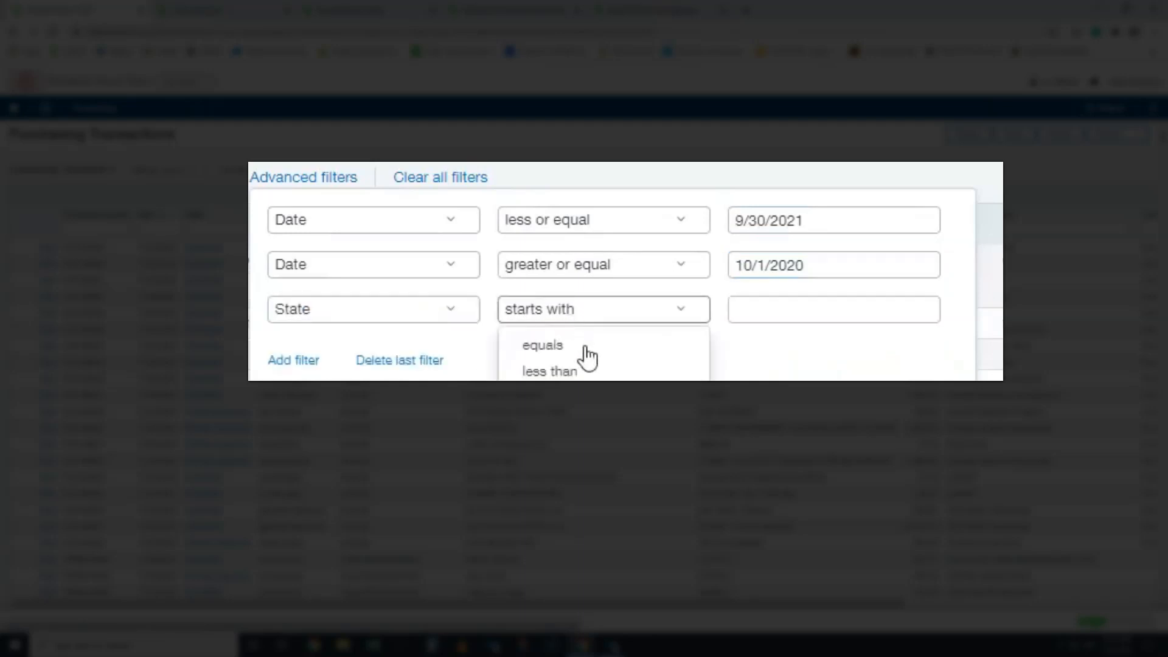
left_click(581, 342)
left_click(785, 303)
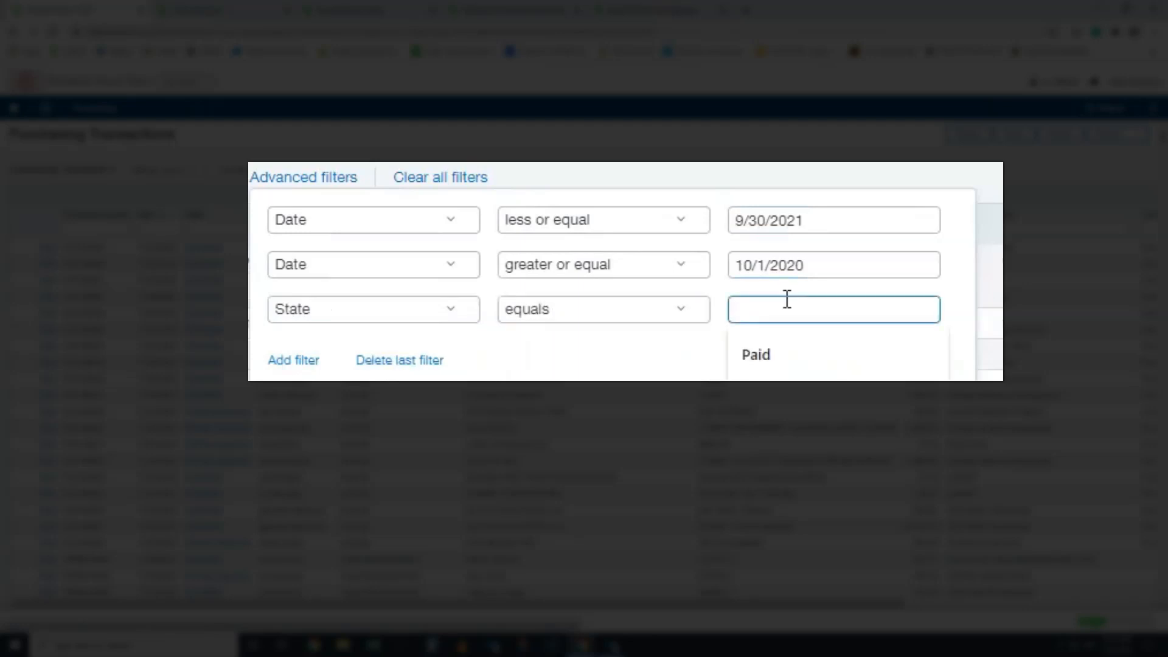
type("Pending")
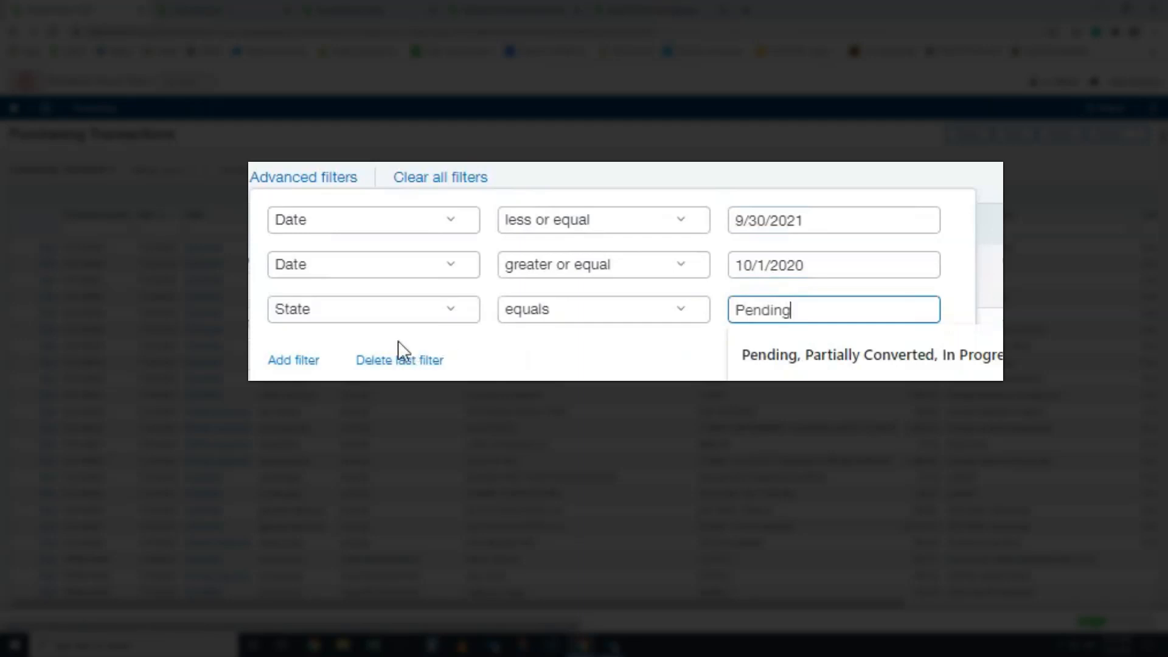
Step: Add a filter with Type includes "Standard Purchase Requisition, Contract Services Requisition" and apply the filters to the transaction list
left_click(297, 363)
left_click(298, 362)
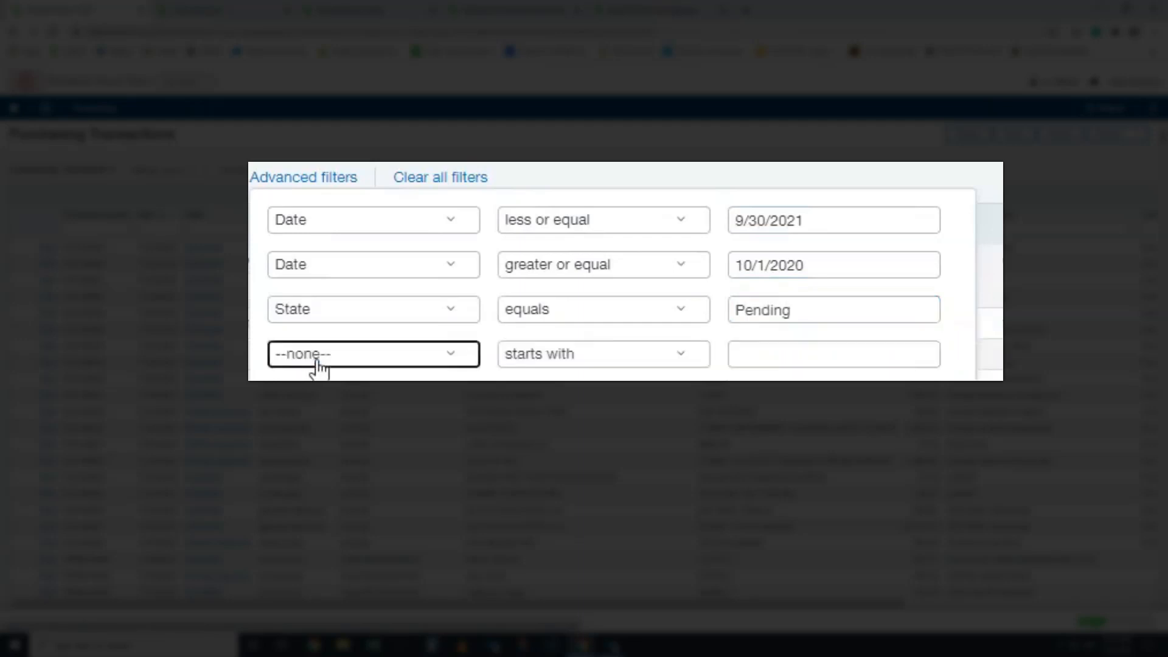
left_click(316, 475)
left_click(578, 363)
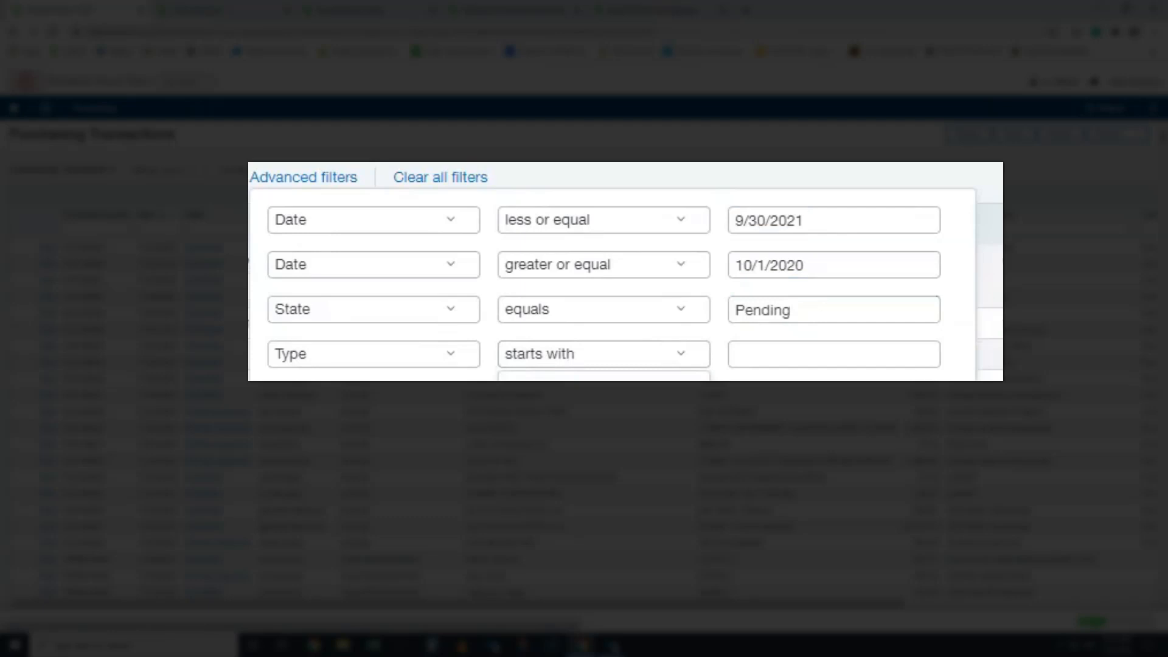
left_click(548, 469)
left_click(779, 363)
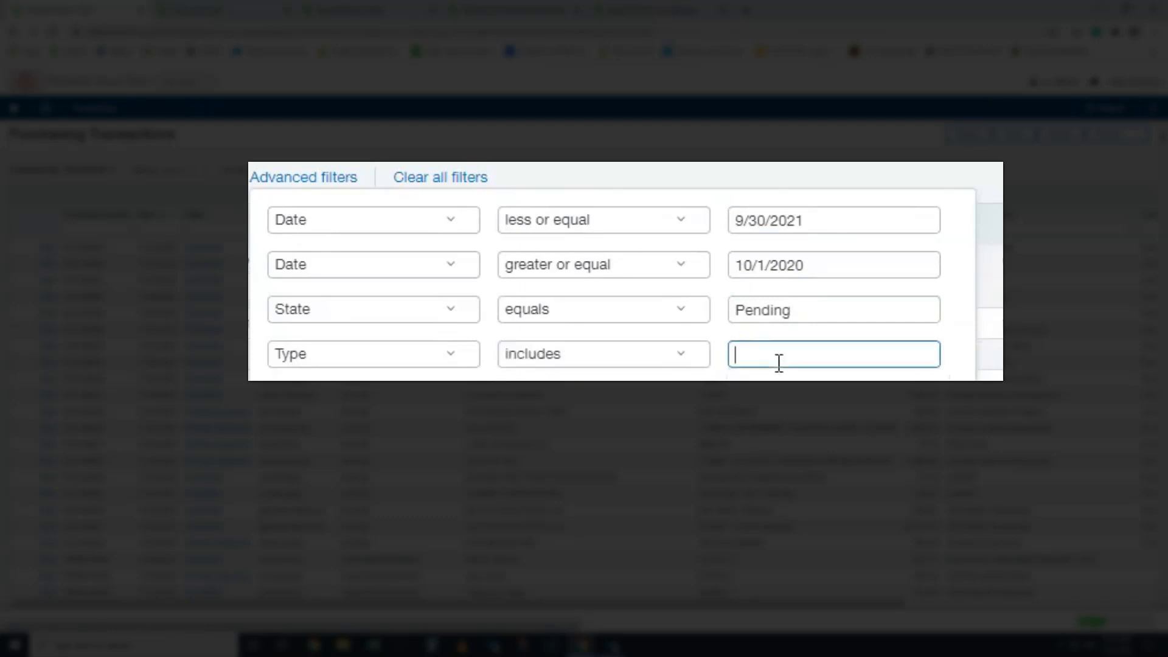
type("Standard Purchase ")
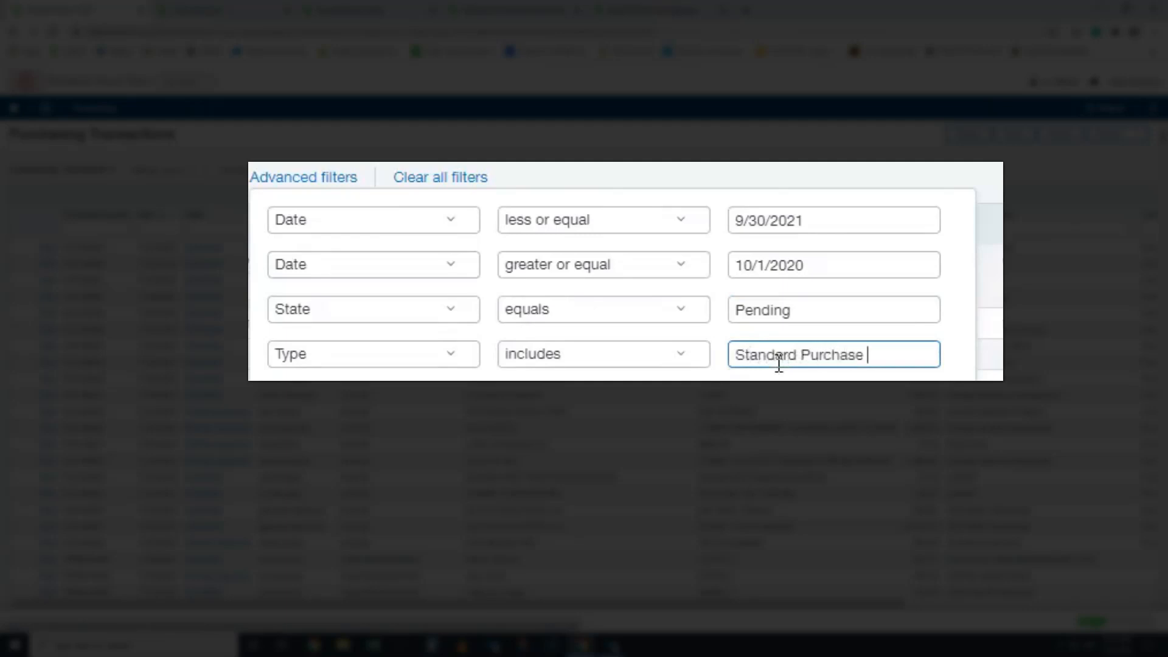
type("Requisition")
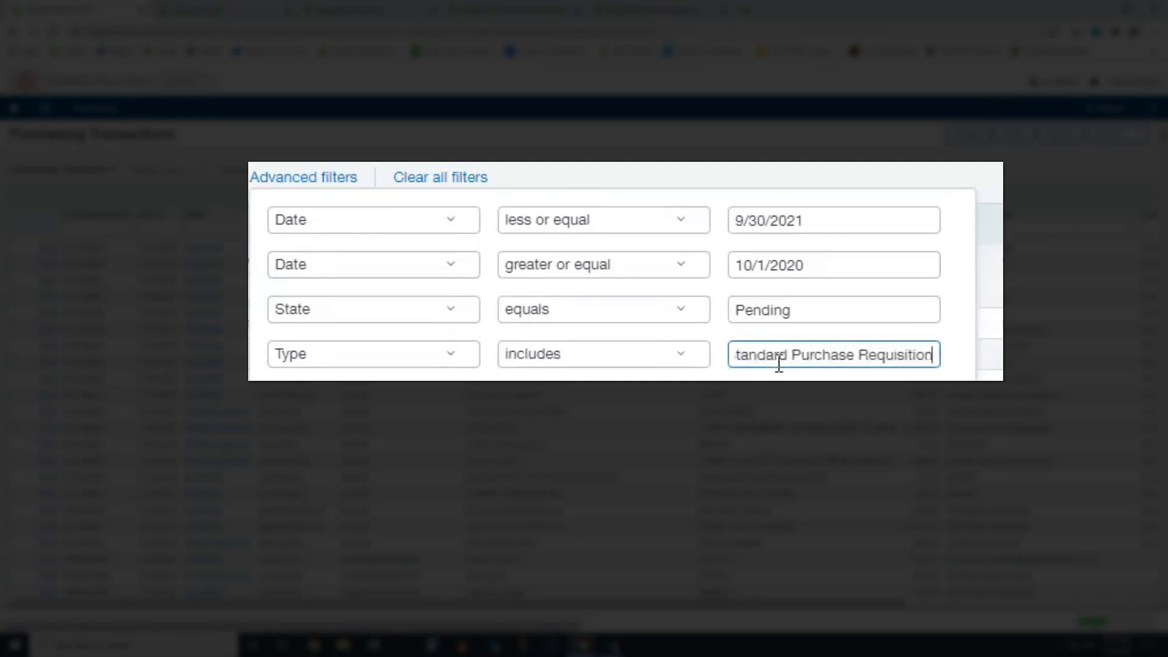
type(", ")
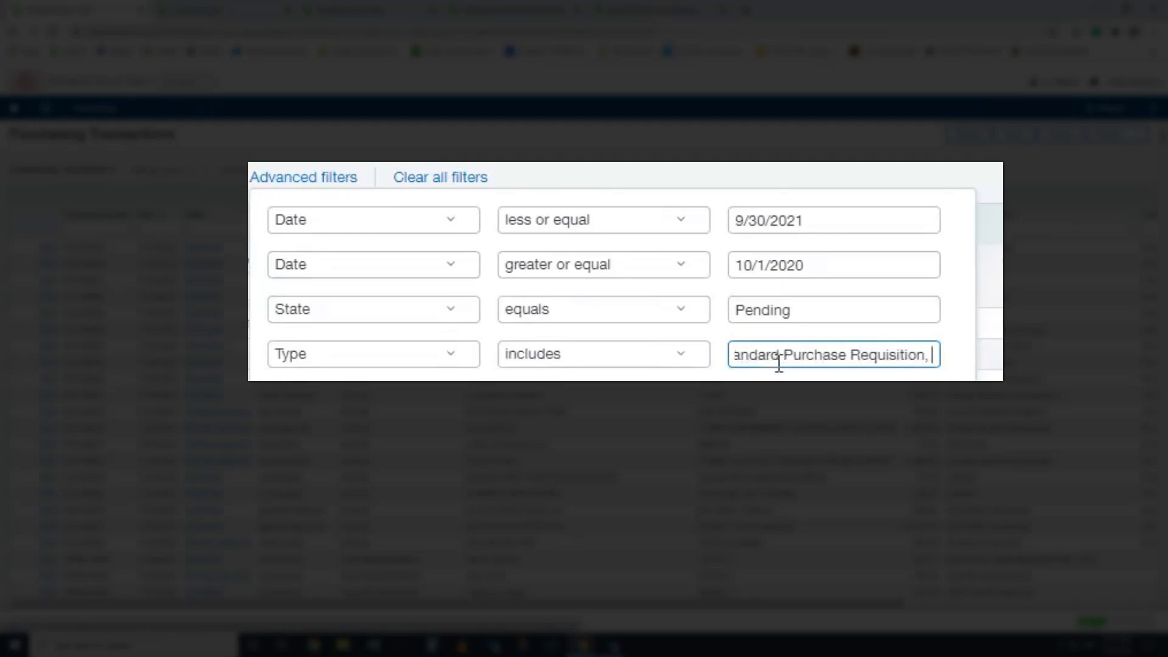
type("Contract S")
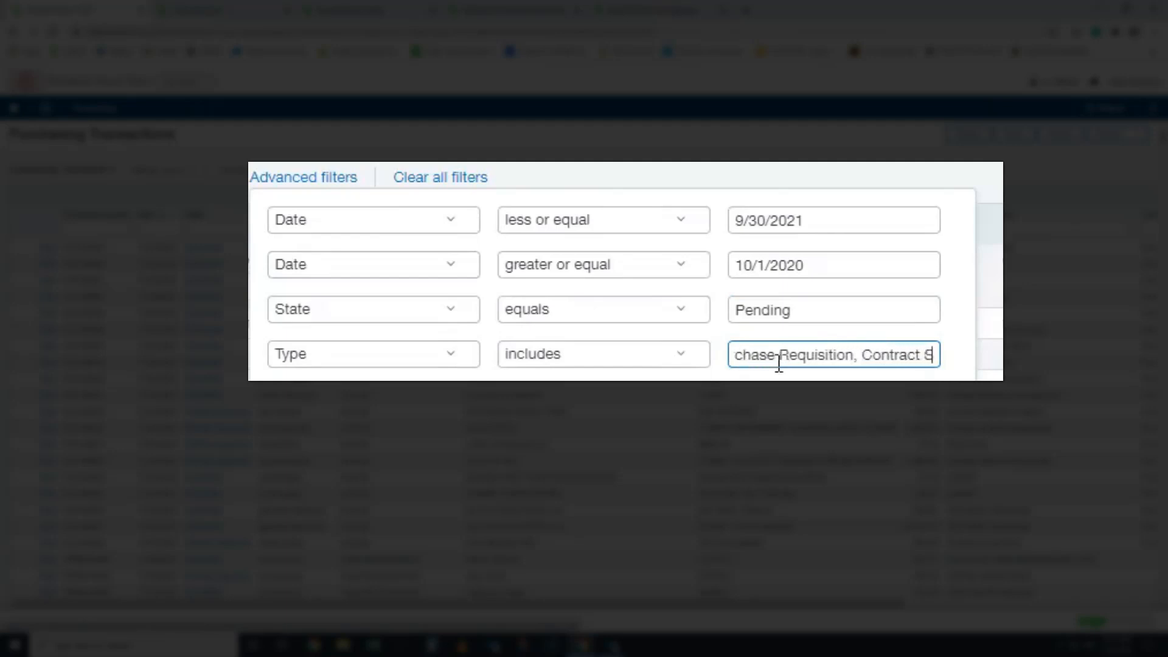
type("ervices Requisition")
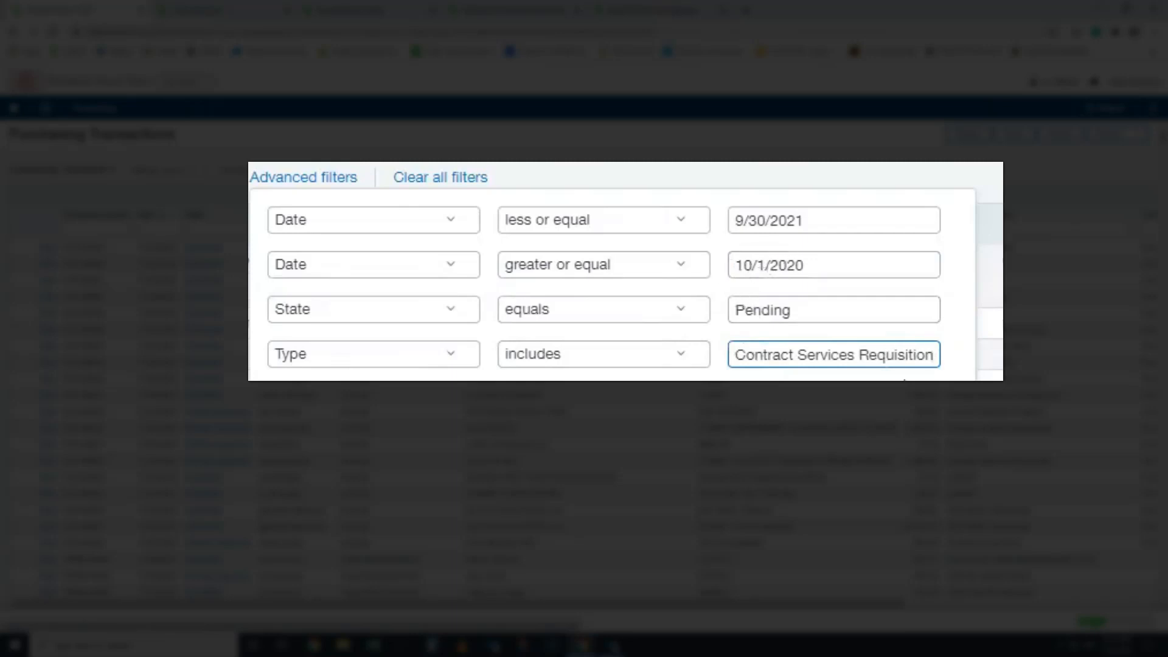
left_click(578, 314)
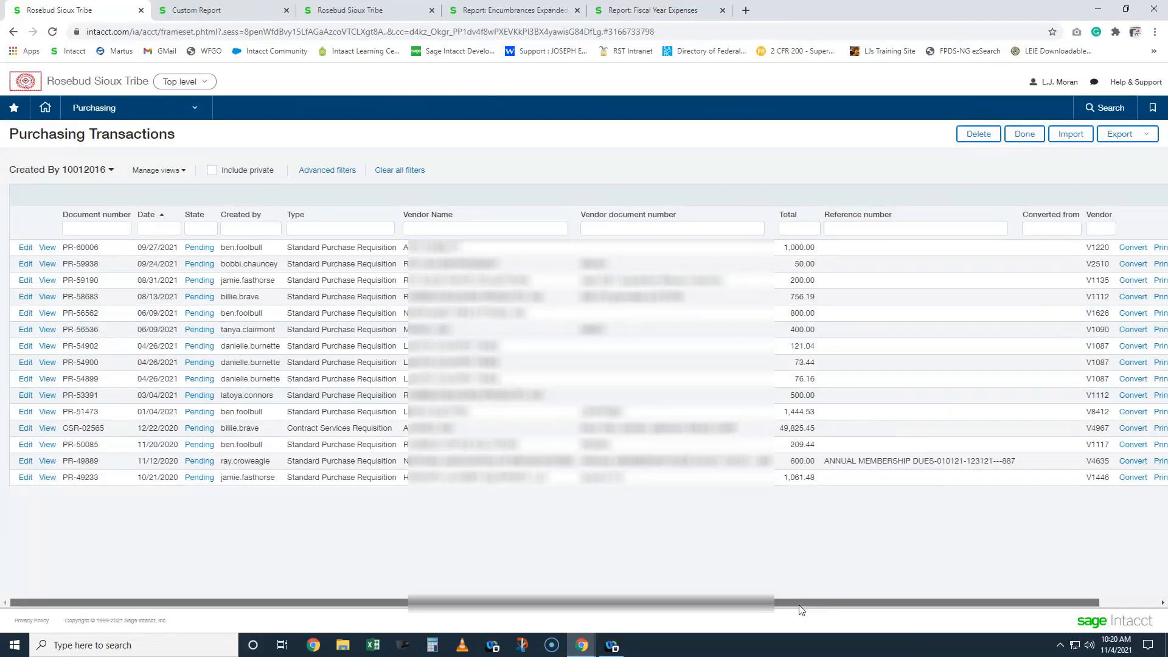
Step: Examine the filtered list's record count, the Contract Services Requisition entry, and the oldest and newest transaction dates
scroll(800, 613, "right", 2)
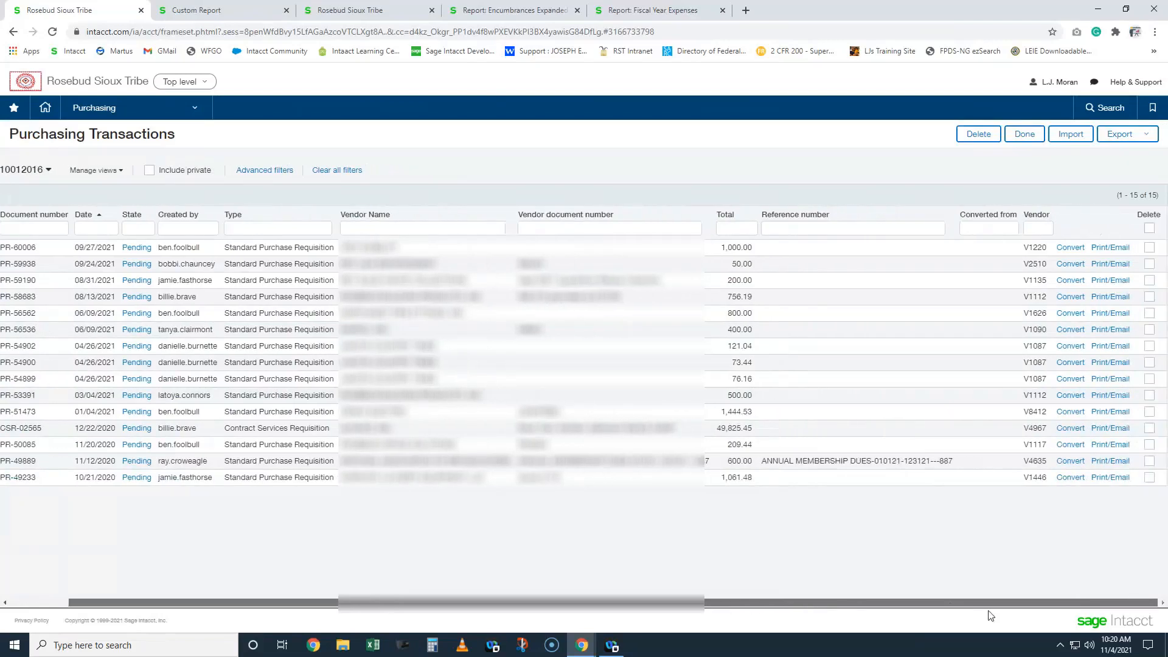
scroll(584, 395, "left", 2)
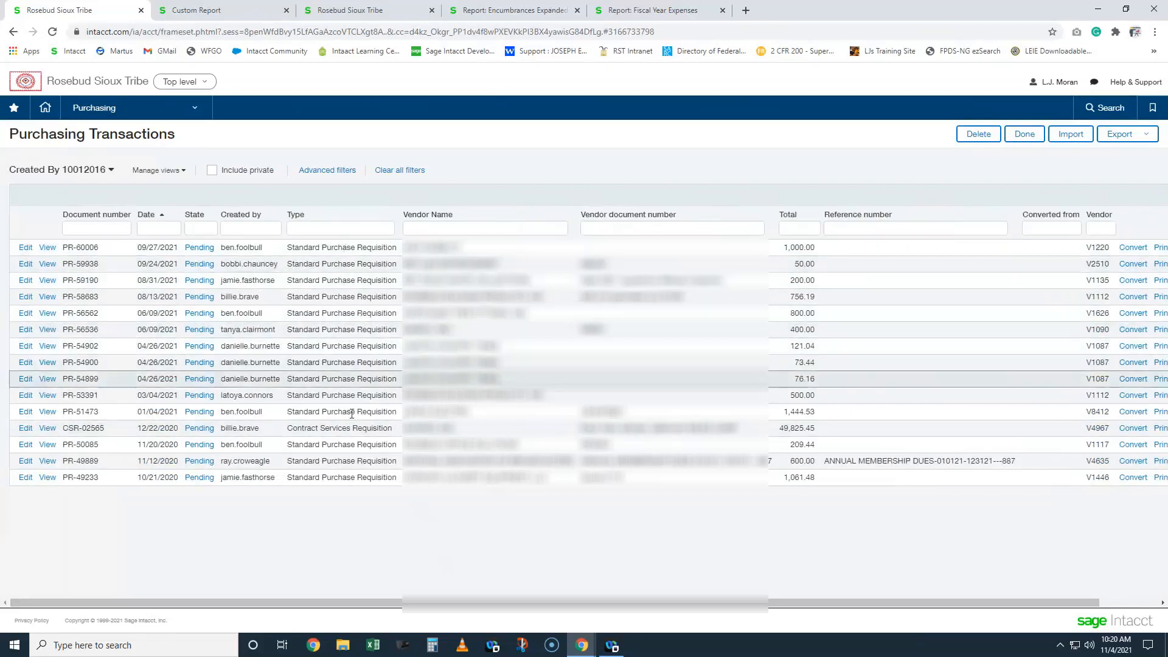
left_click_drag(297, 430, 373, 429)
left_click(438, 505)
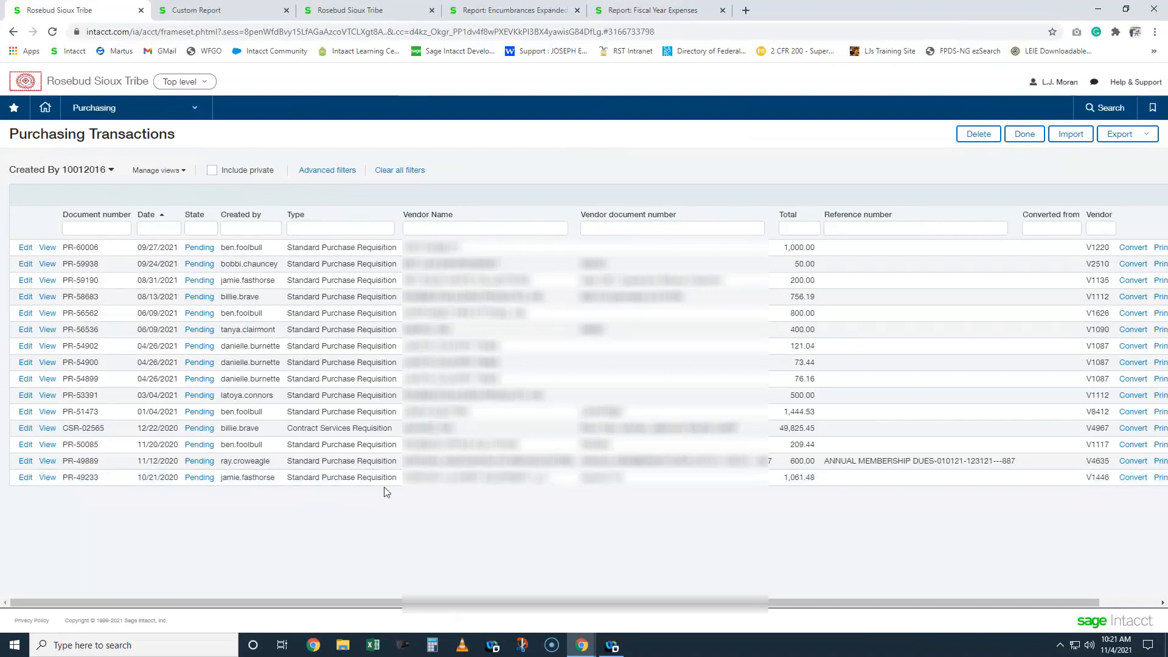
left_click_drag(137, 479, 169, 489)
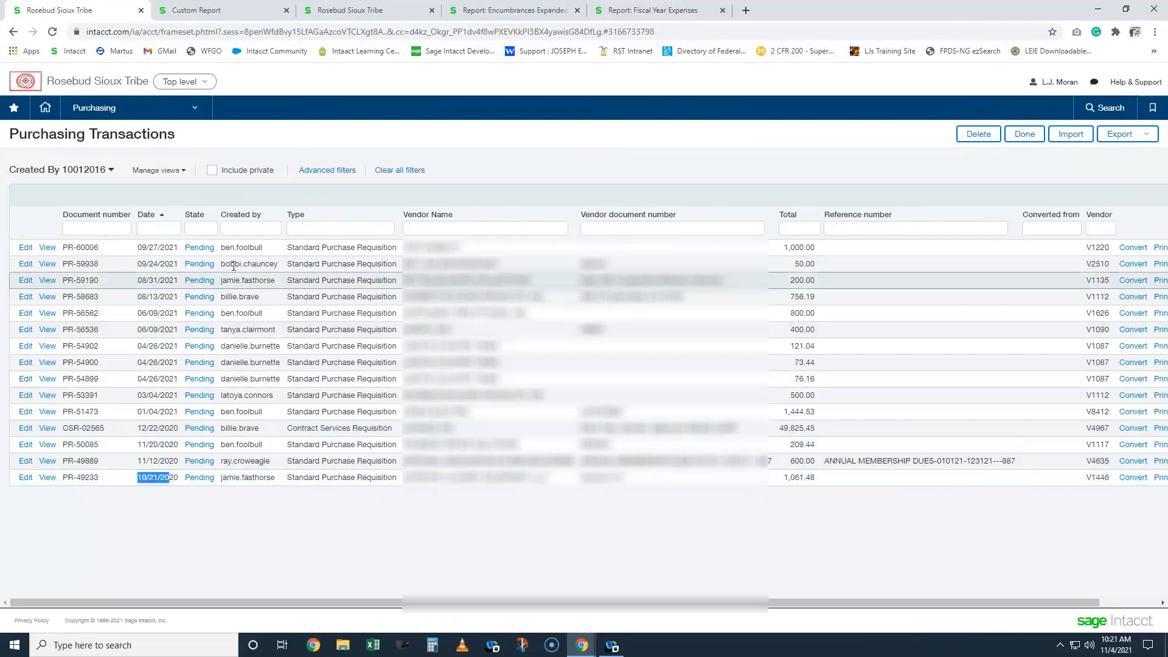
left_click(144, 248)
left_click_drag(144, 248, 155, 248)
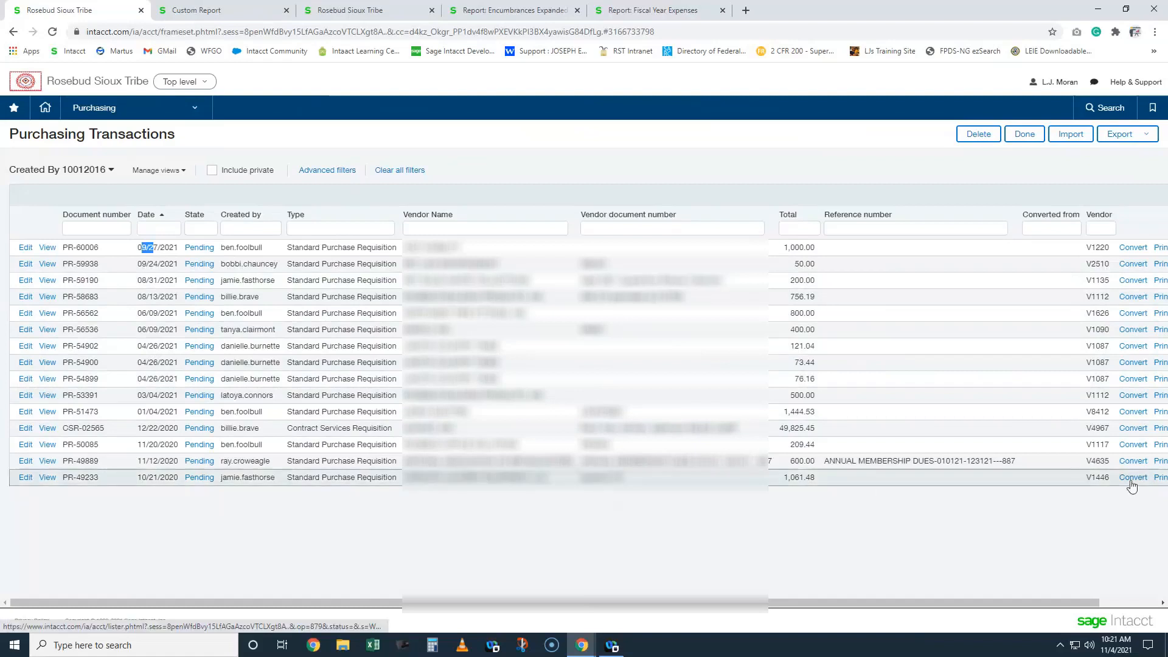
Step: Convert the pending requisition dated 10/21/2020 to a Purchase Order and set the new order's date to 9/30/21
left_click_drag(1063, 603, 1139, 590)
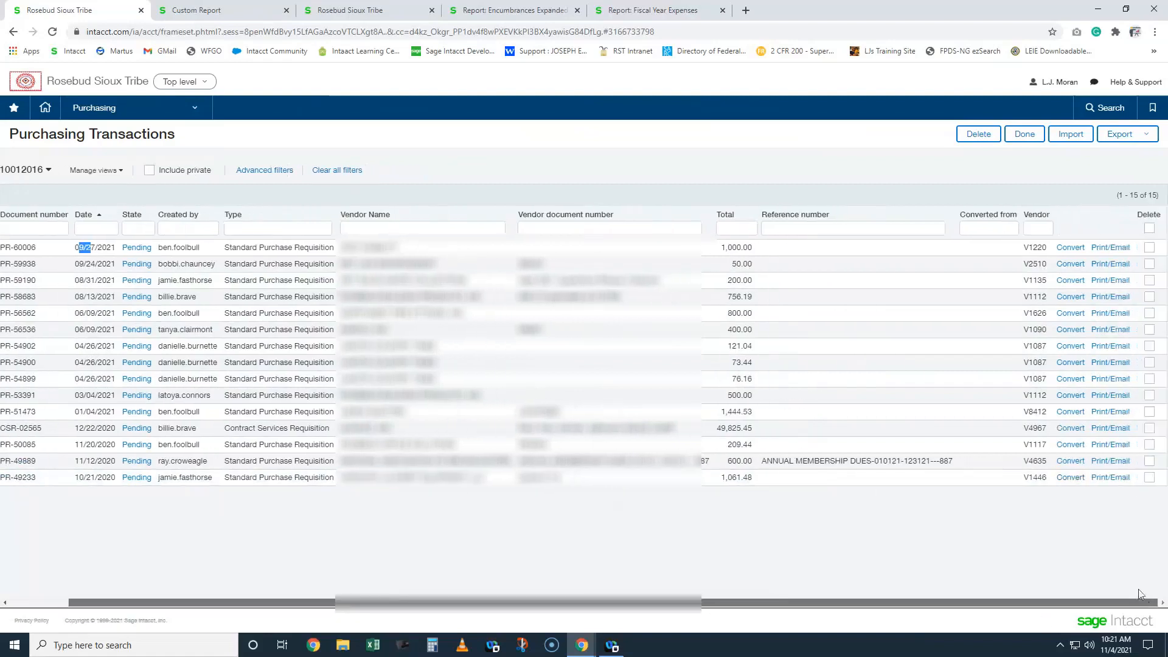
left_click(1070, 477)
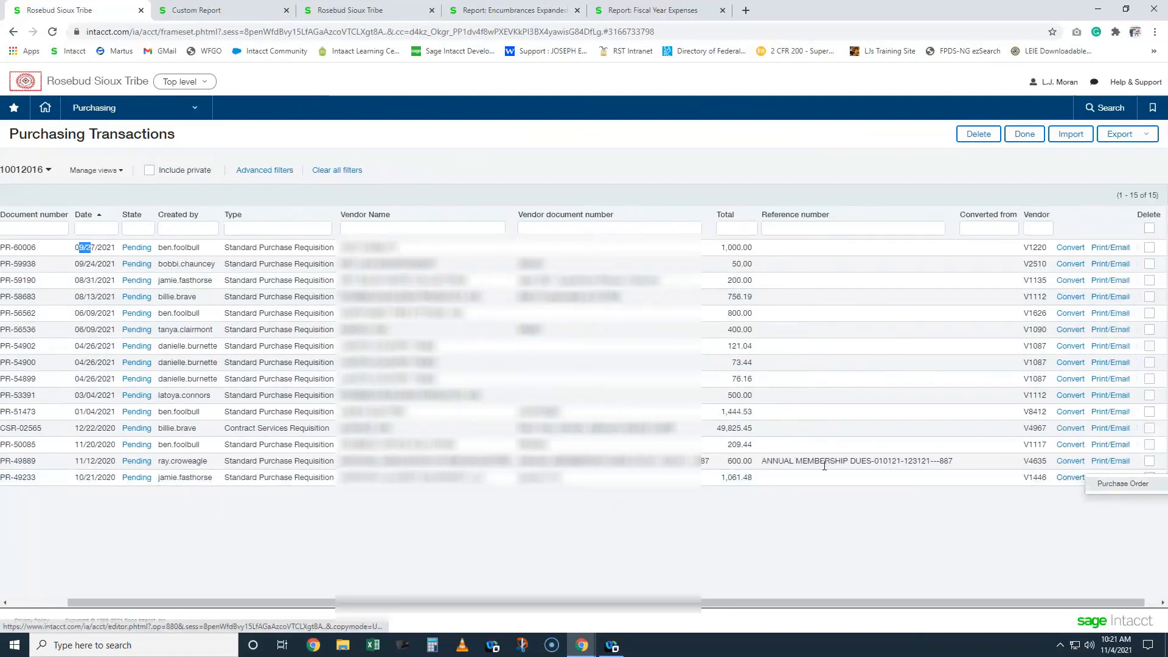
left_click(1065, 478)
left_click(1100, 485)
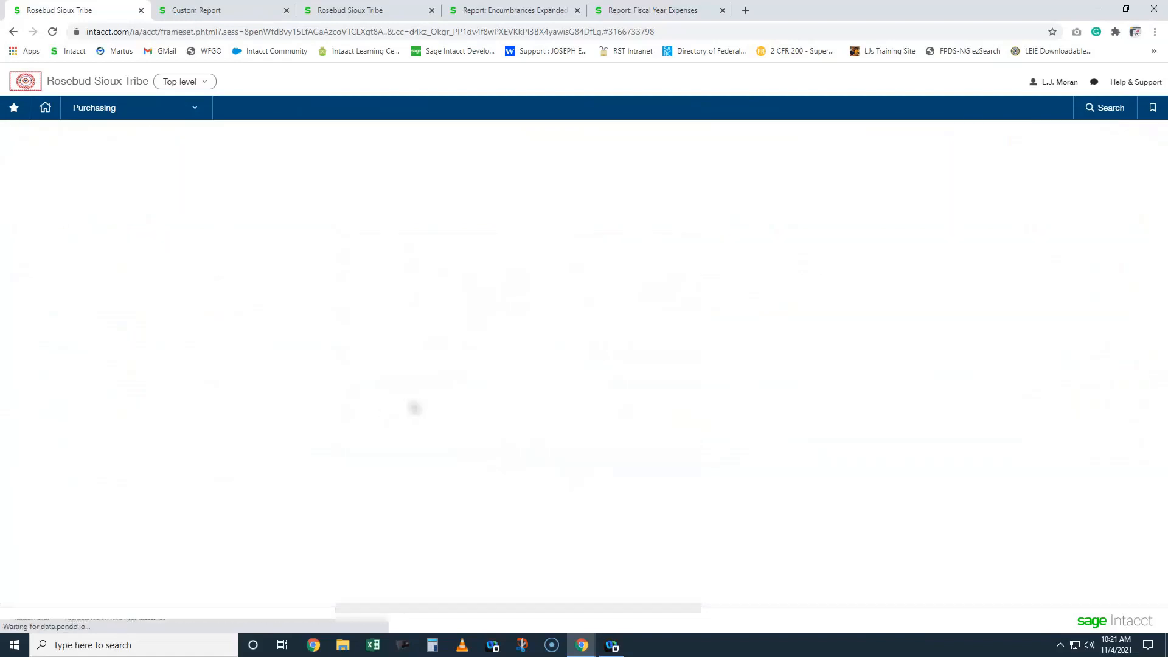
type("9/30/21")
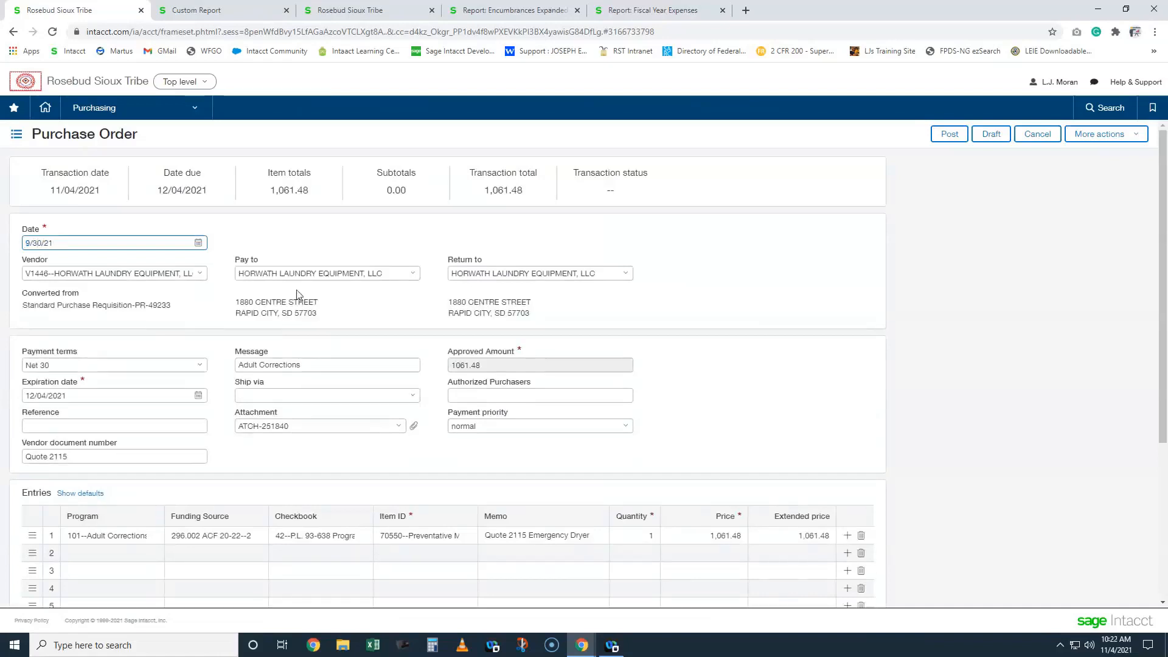
Step: Clear all list filters and filter the purchasing transactions by State "pend" and Vendor Name "hor"
left_click(409, 403)
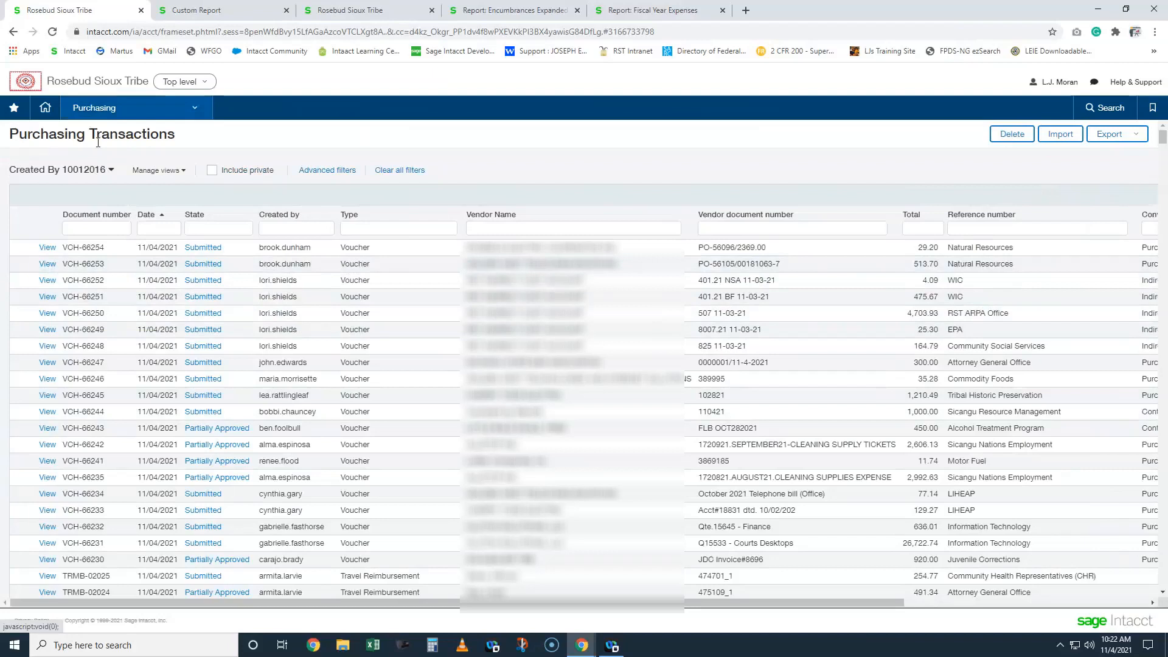
left_click(509, 226)
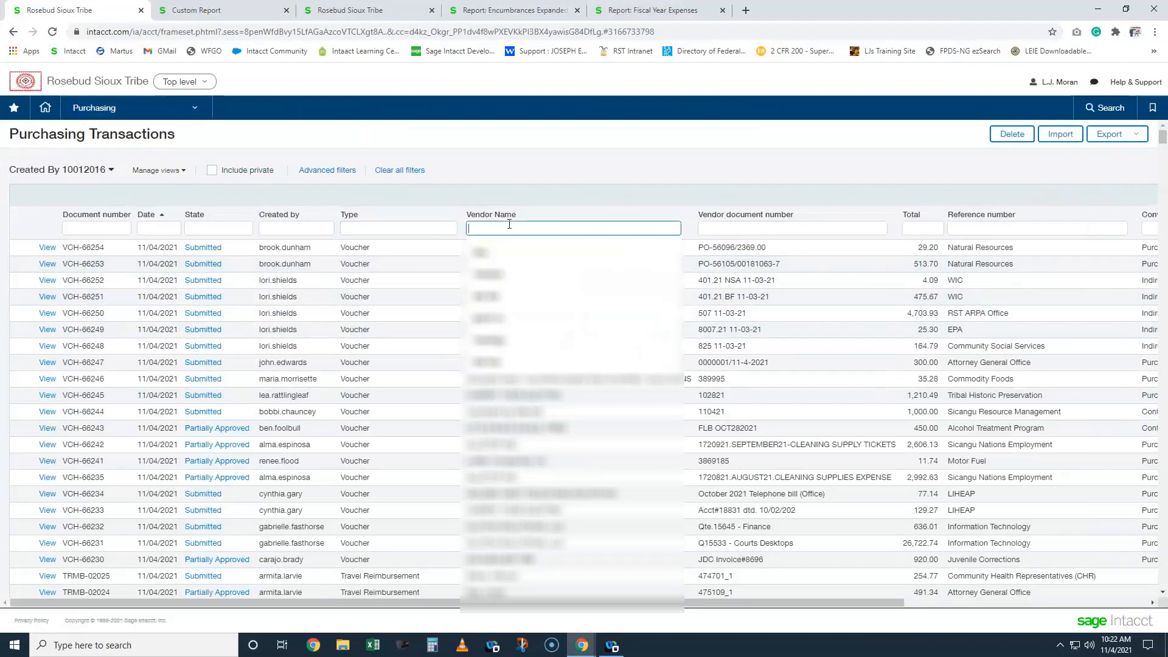
type("hor")
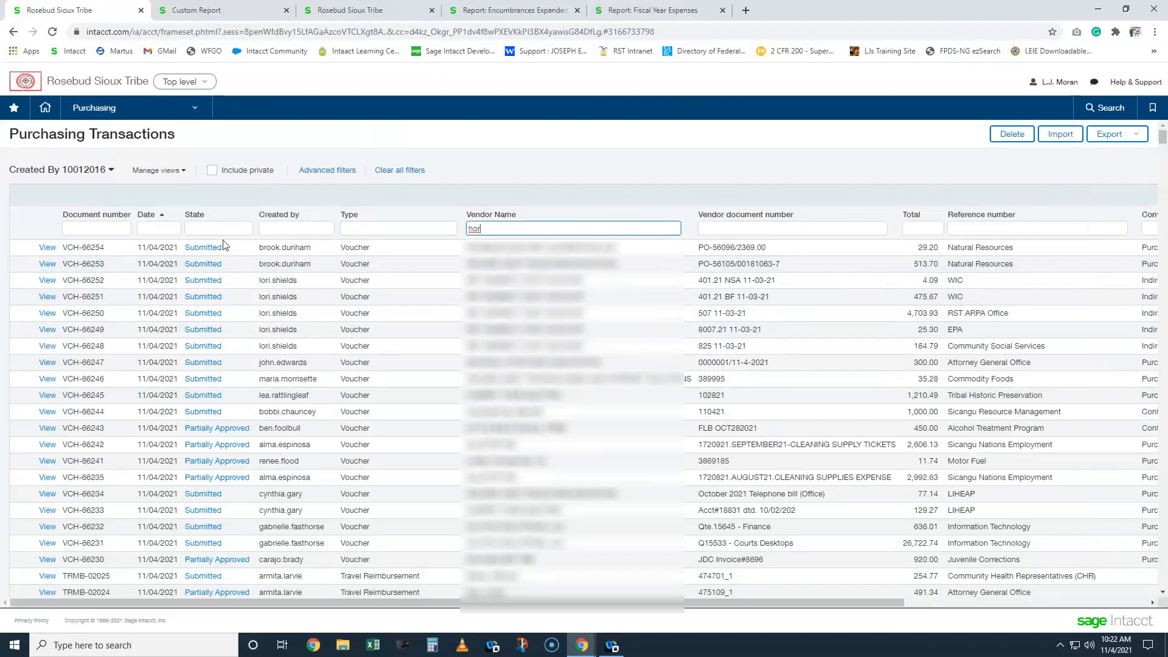
left_click(224, 230)
type("pend")
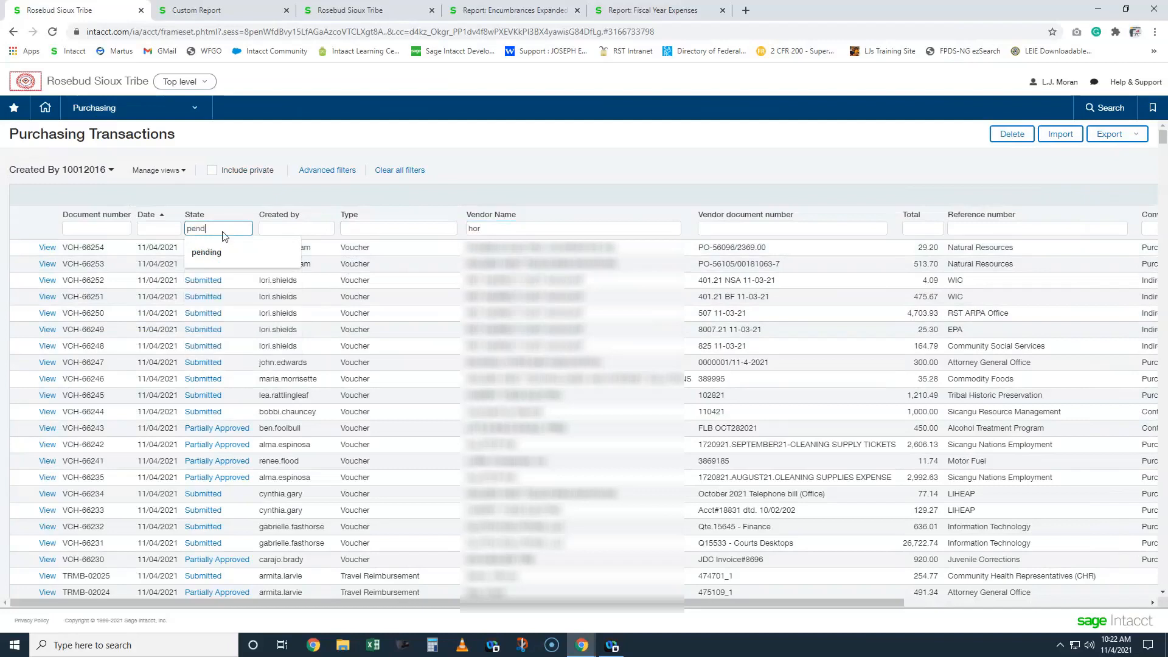
key("Return")
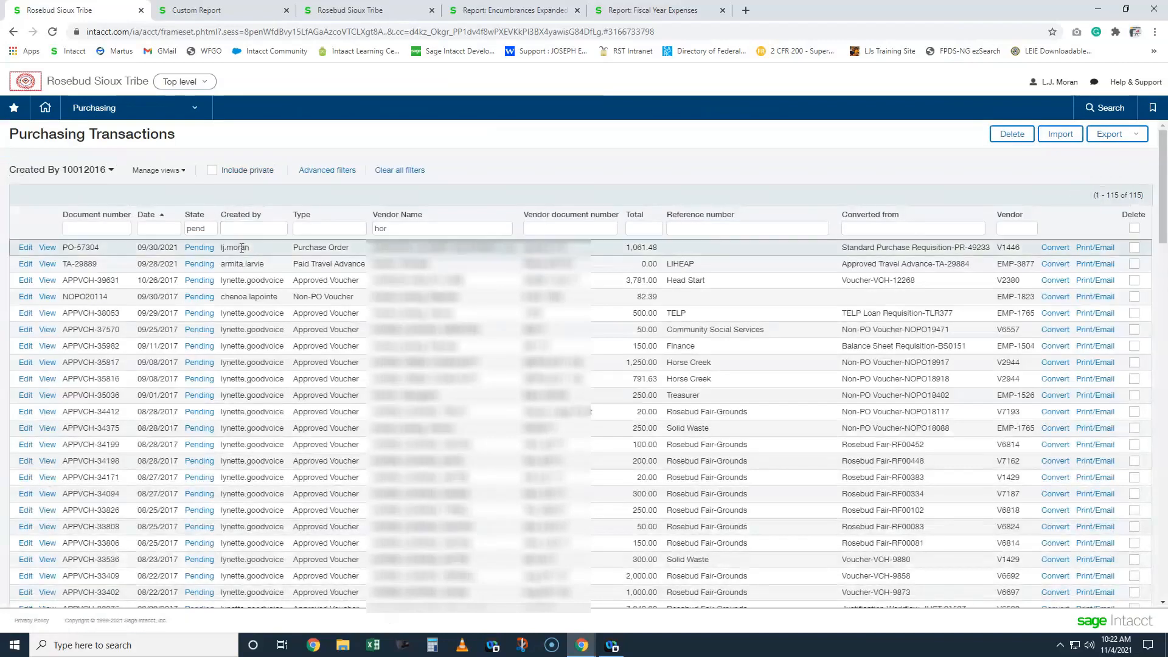
Step: Narrow the pending transactions further with "l" as the Created by filter
left_click(243, 230)
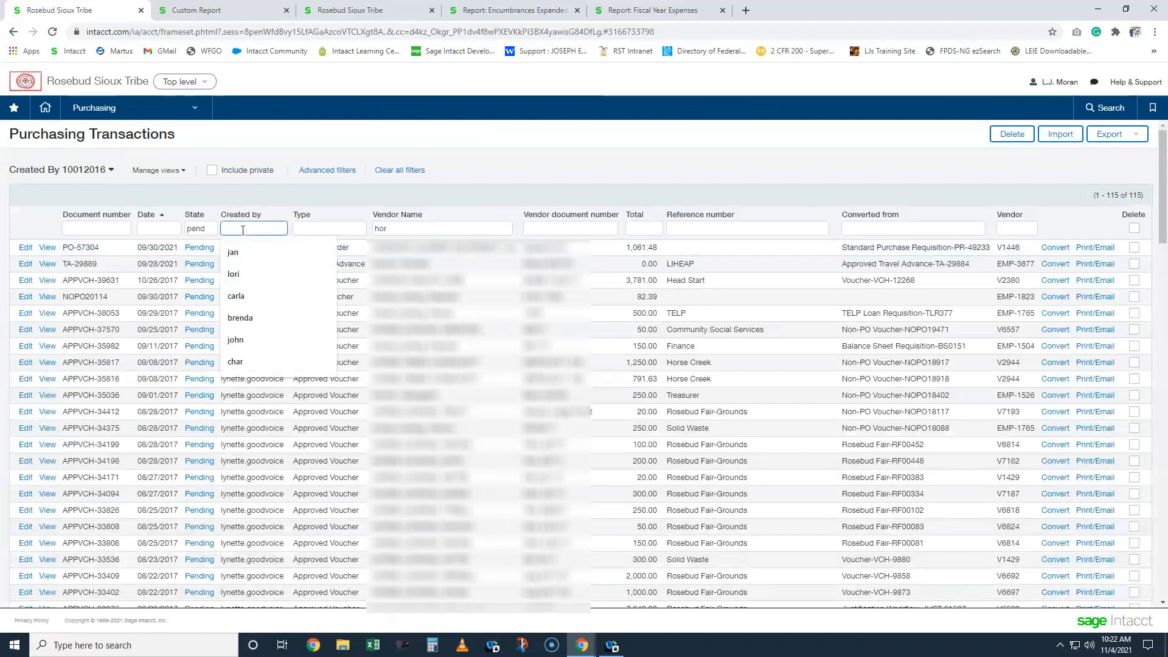
type("j")
key("Return")
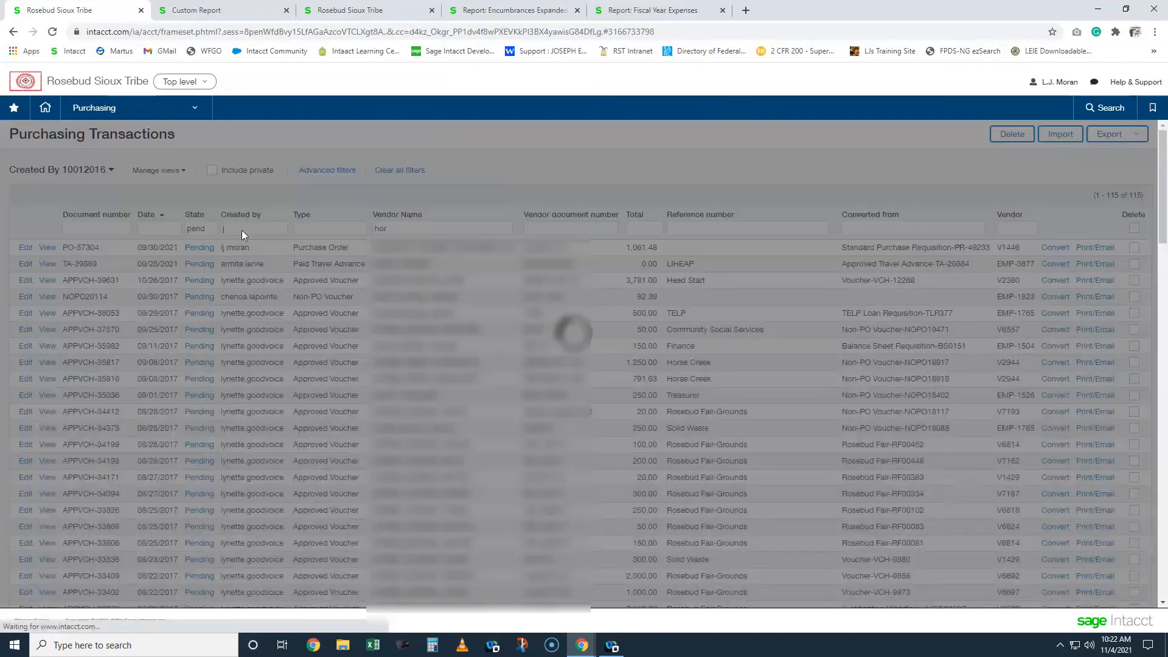
left_click(335, 227)
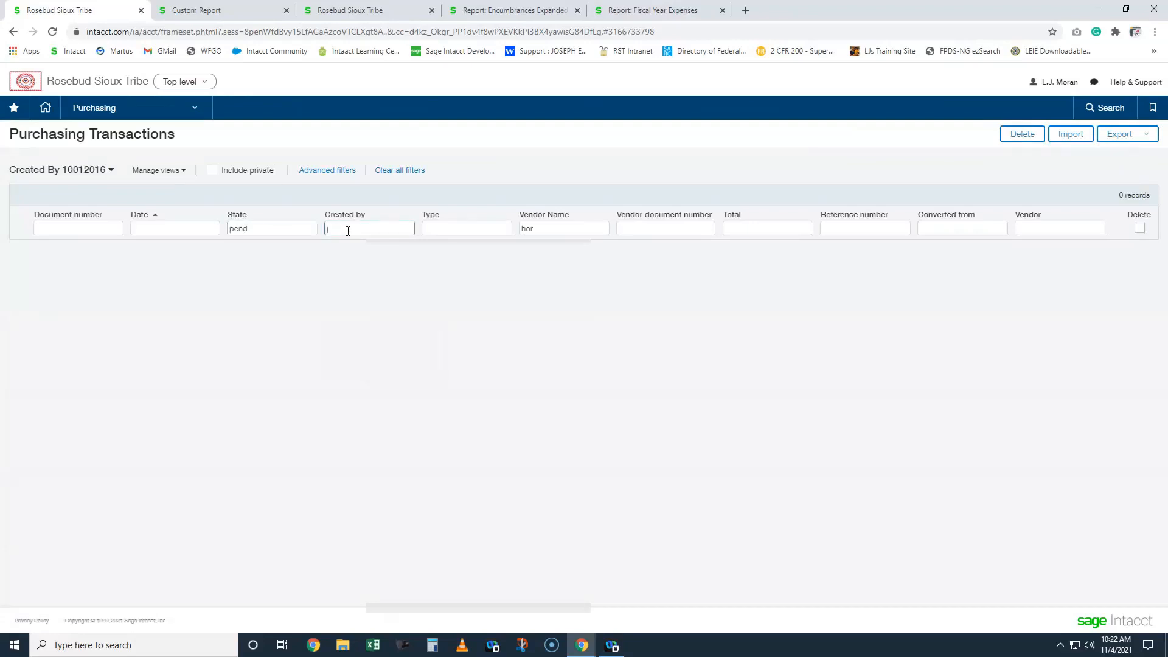
key("Return")
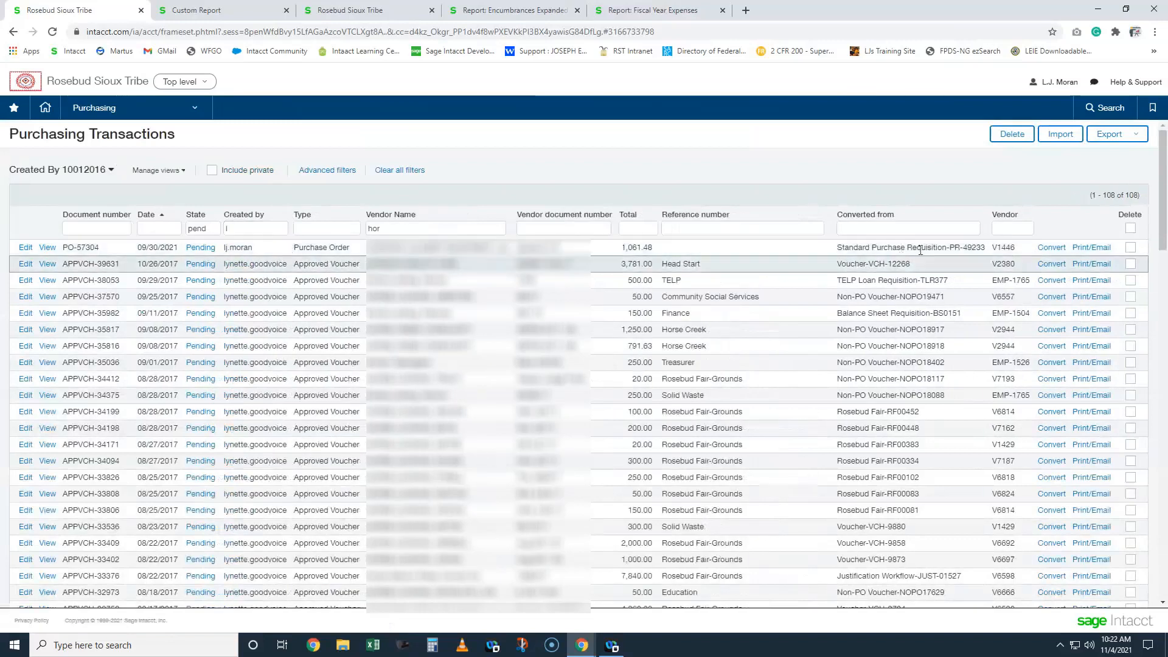
Step: Convert the pending 09/30/2021 purchase order to a Close Partial PO dated 9/30/21 and post it, overriding the fiscal-year warning
left_click(1042, 250)
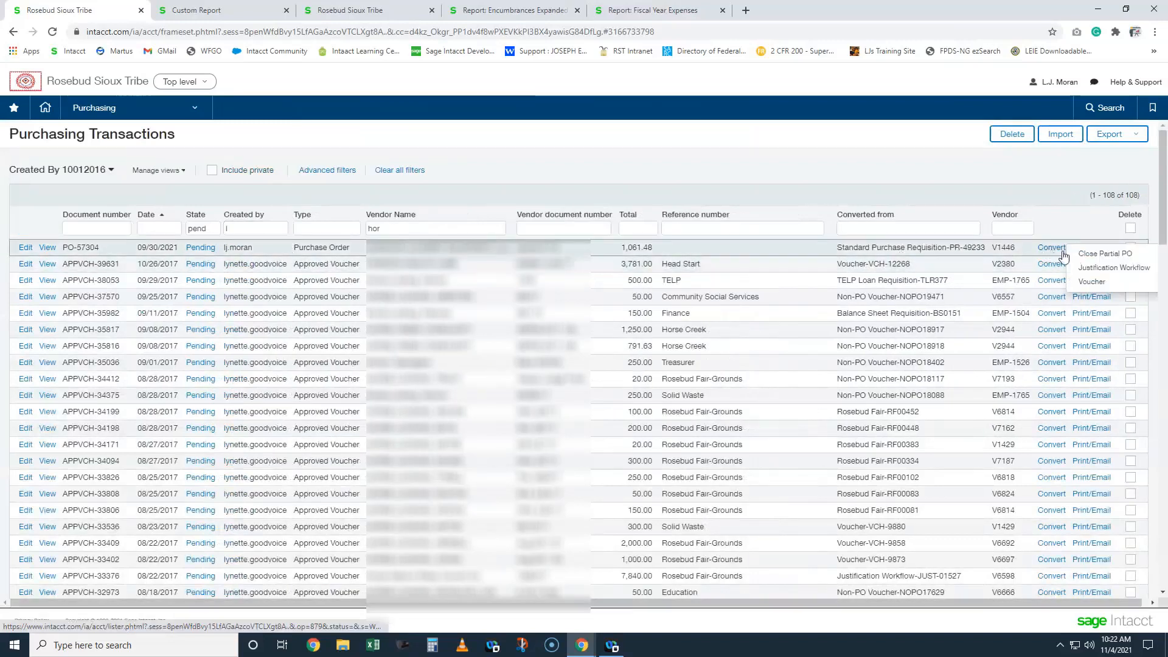
left_click(1099, 254)
type("9/30/21")
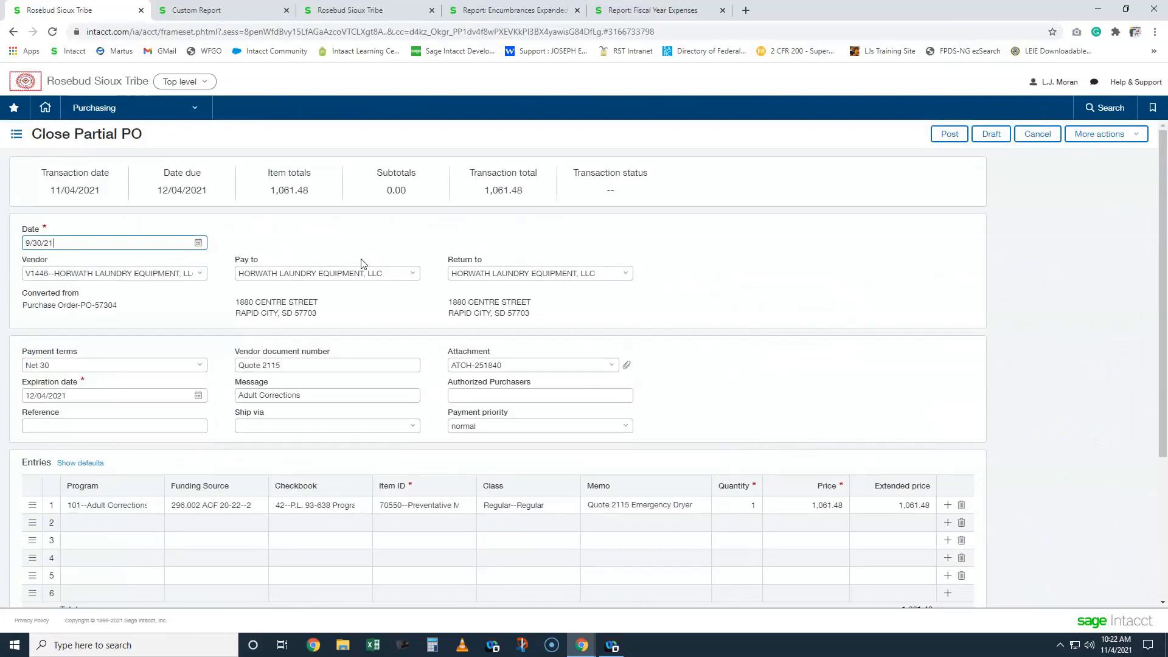
left_click(949, 134)
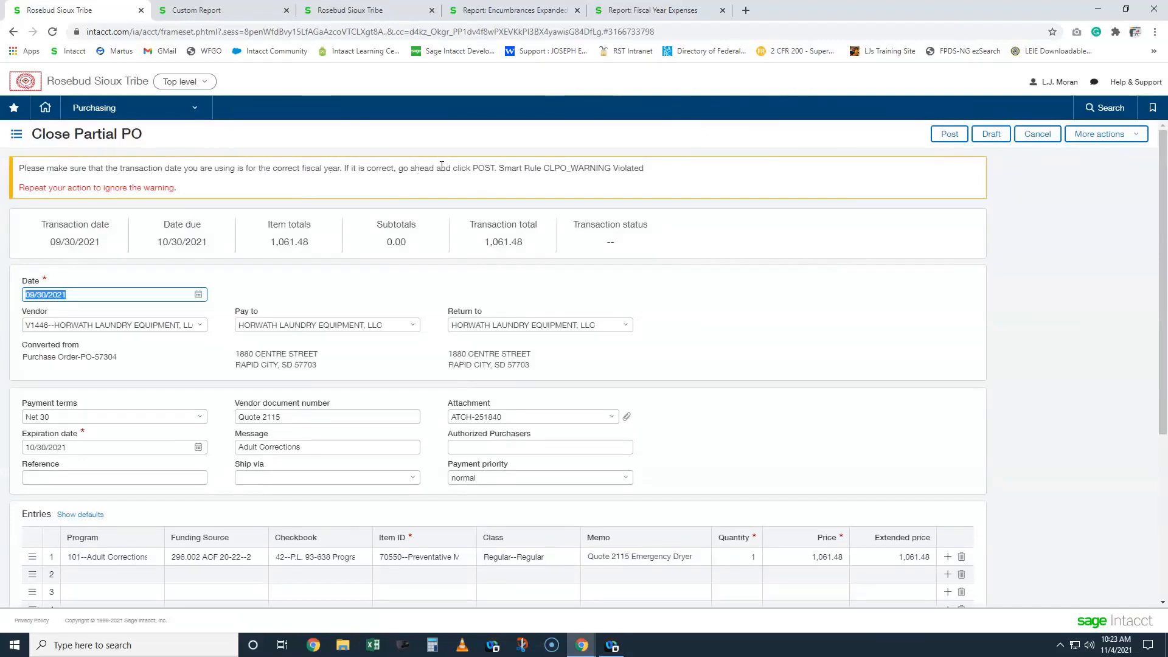
left_click(951, 135)
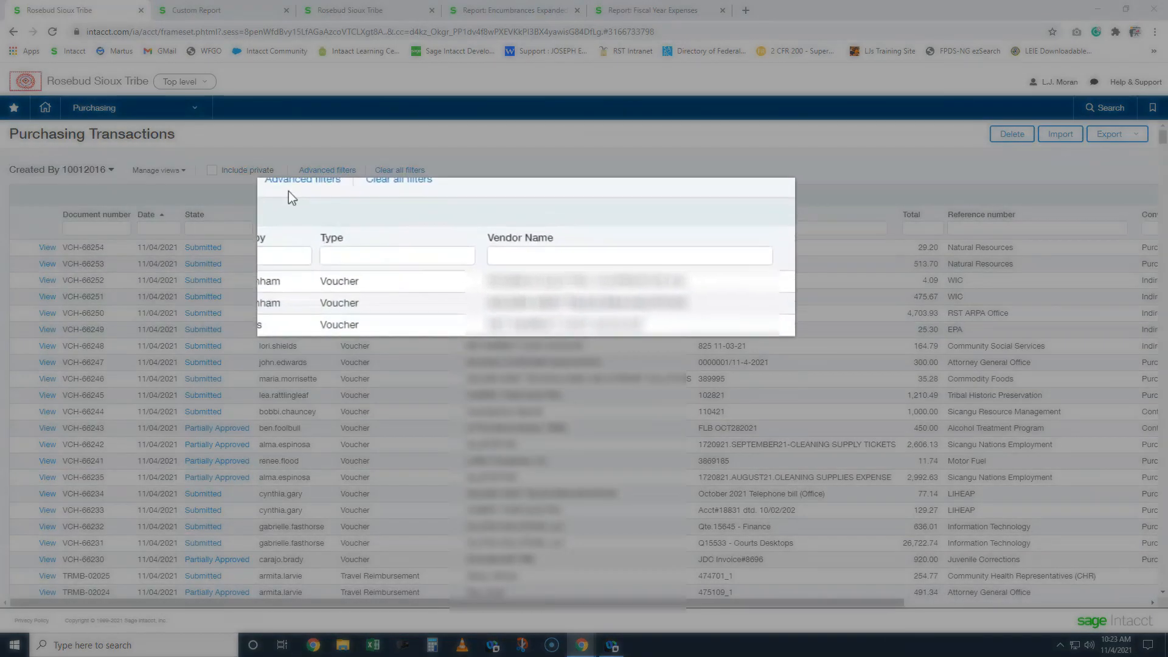
Step: Set the first advanced filter on the transaction list to Date greater or equal 10/1/2020
left_click(291, 180)
left_click(328, 238)
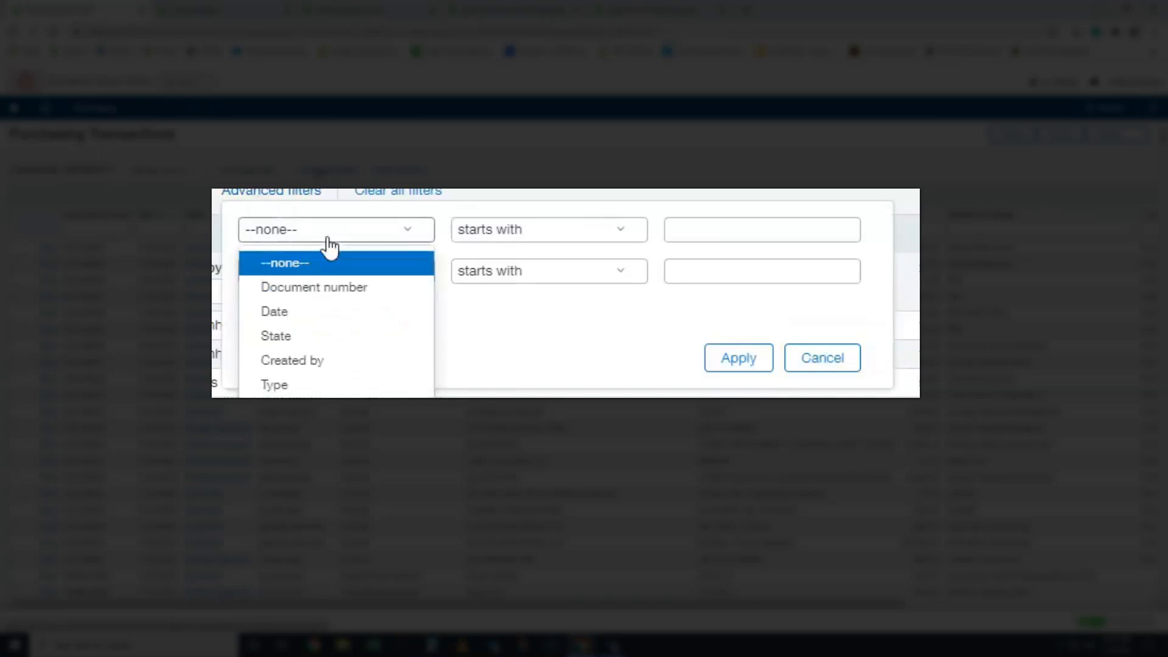
left_click(347, 311)
left_click(557, 233)
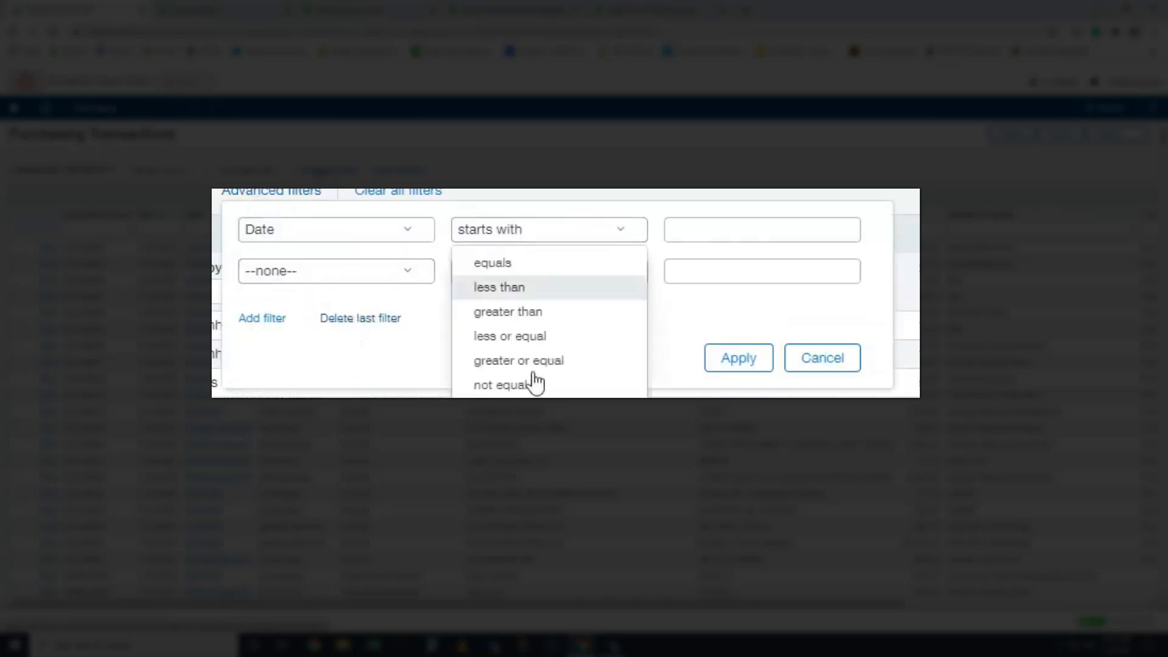
left_click(536, 362)
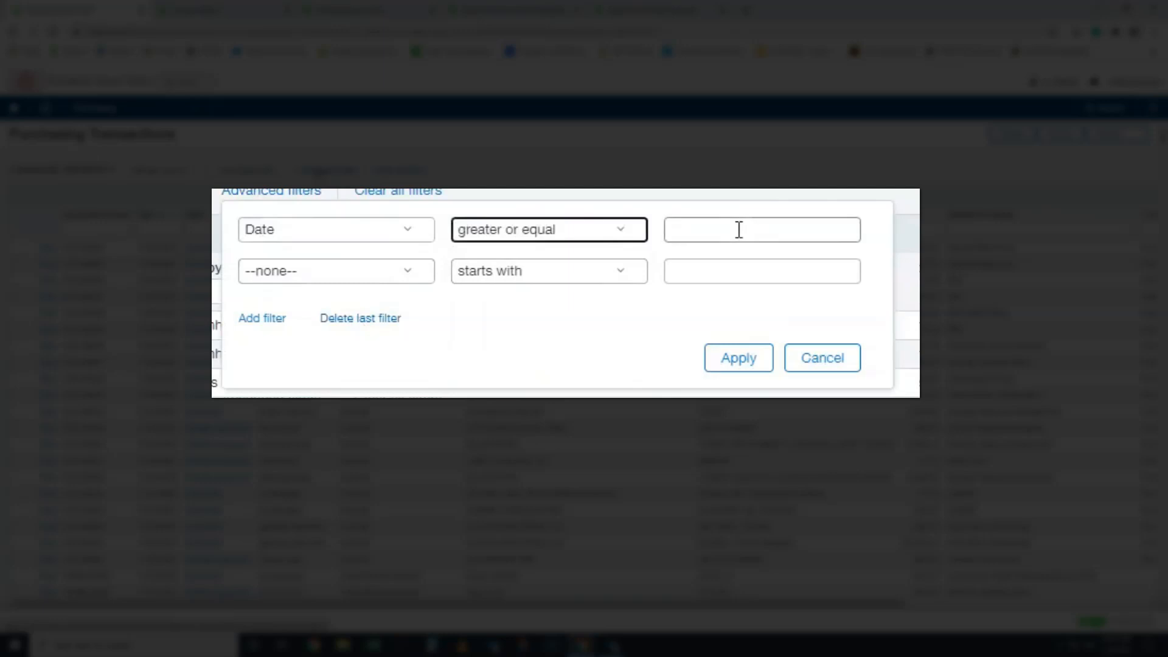
left_click(739, 230)
type("10/1/20")
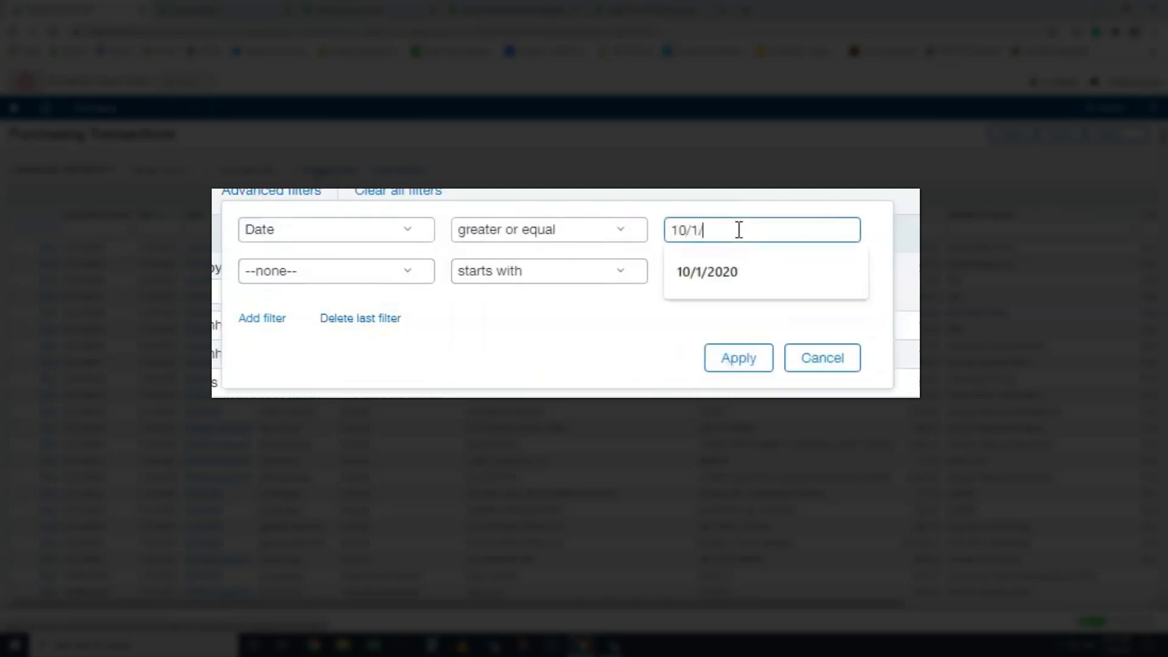
left_click(738, 276)
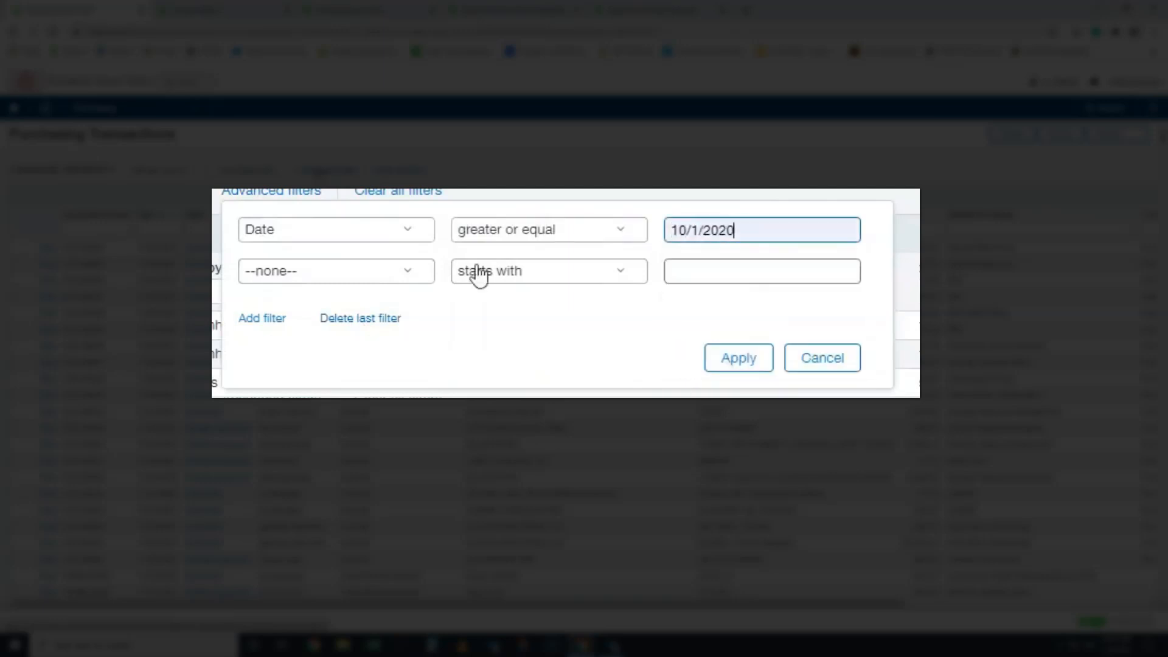
Step: Set the second advanced filter to Date less or equal 9/30/2021
left_click(328, 273)
left_click(408, 352)
left_click(514, 285)
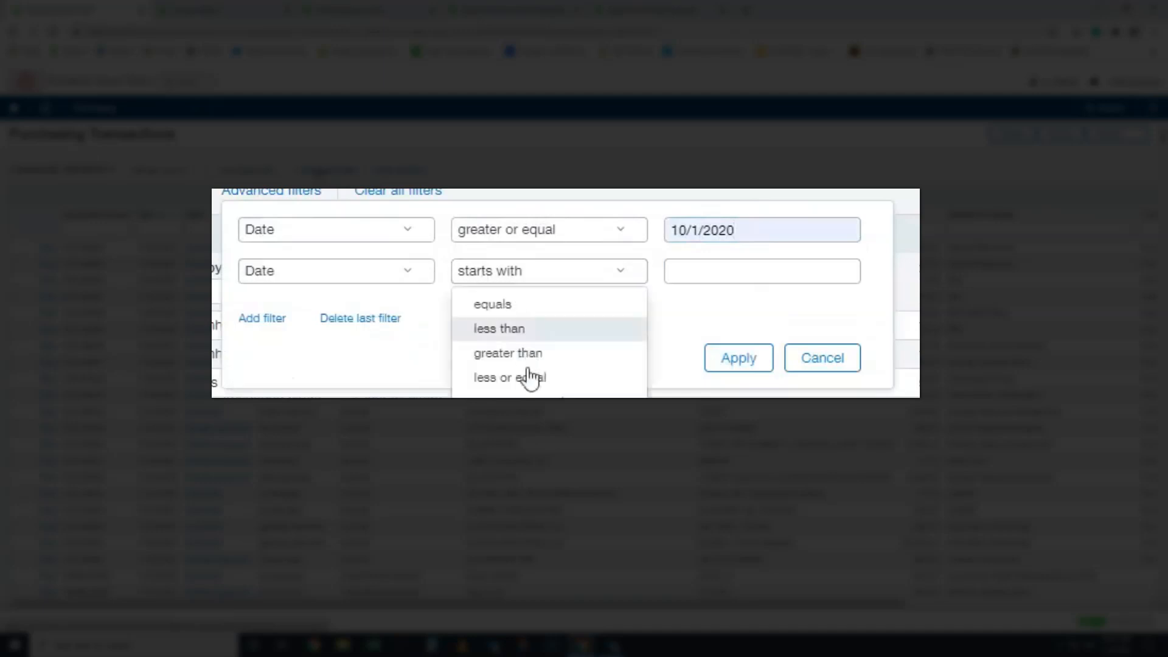
left_click(528, 378)
left_click(738, 269)
type("9/30/2021")
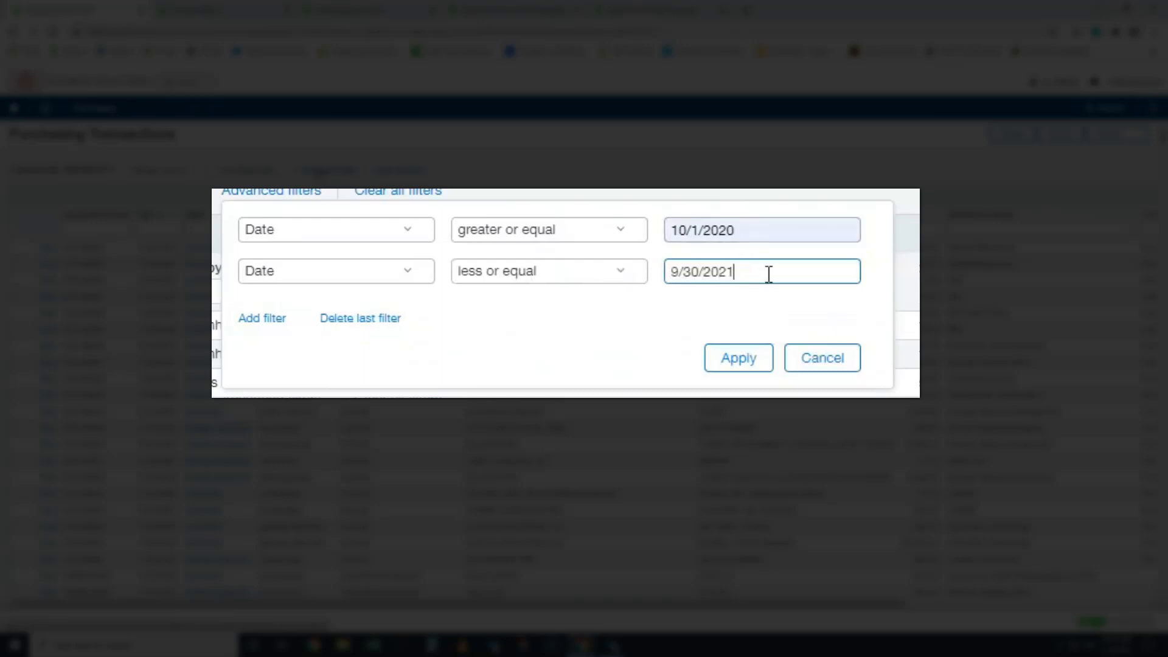
Step: Add a third advanced filter with Type includes "Purchase Order"
left_click(264, 319)
left_click(308, 322)
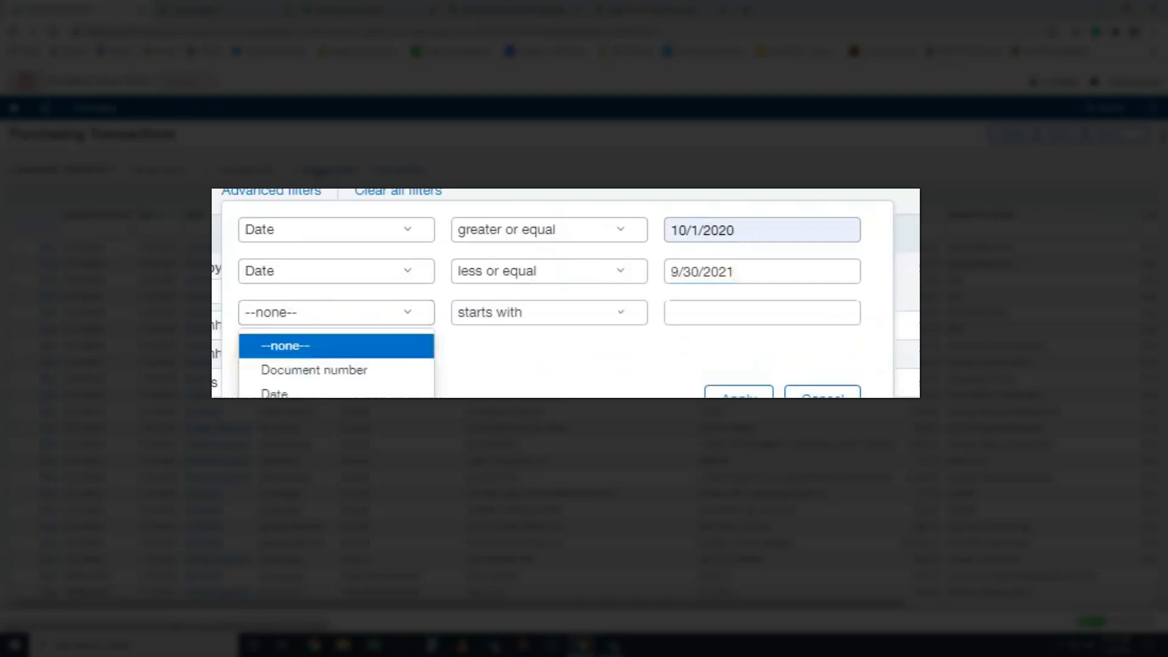
left_click(304, 418)
left_click(550, 320)
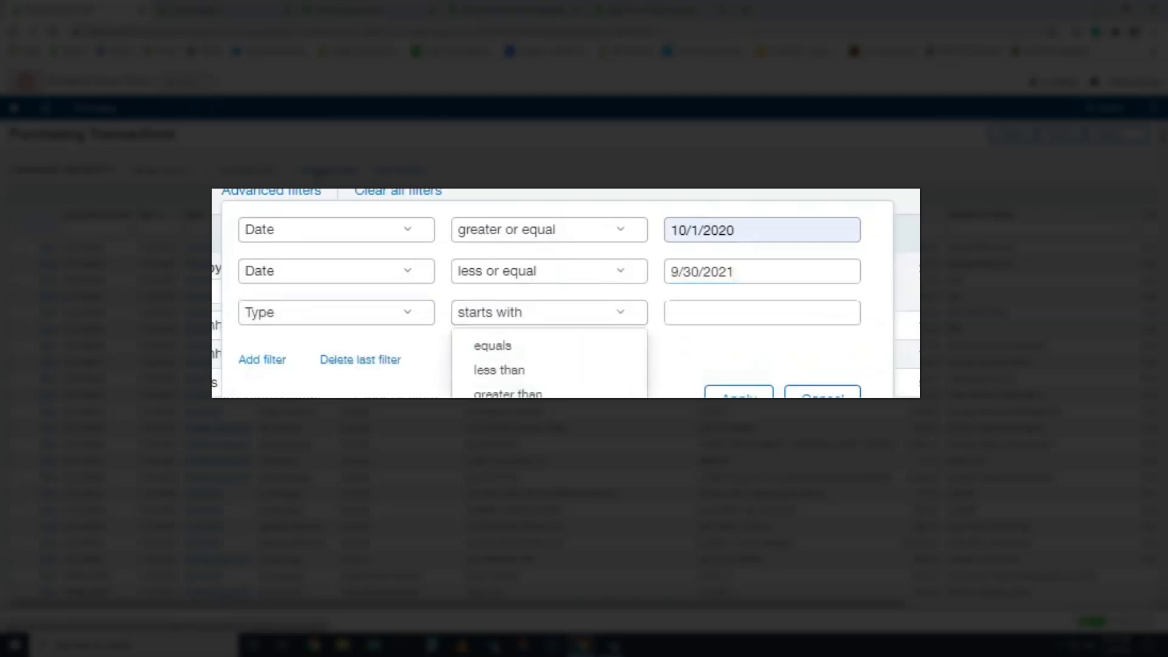
left_click(511, 491)
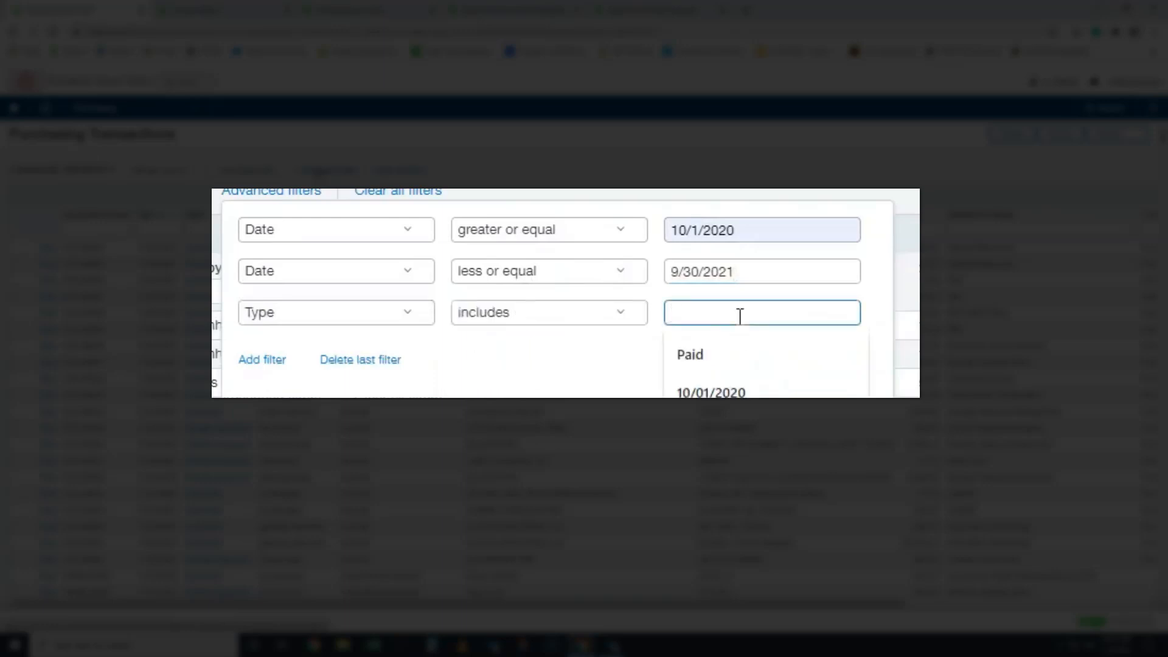
type("Purchase Order")
Step: Add a fourth filter with State includes "Pending, Partially Converted, In Progress, Draft" and apply the filters to the transaction list
left_click(272, 362)
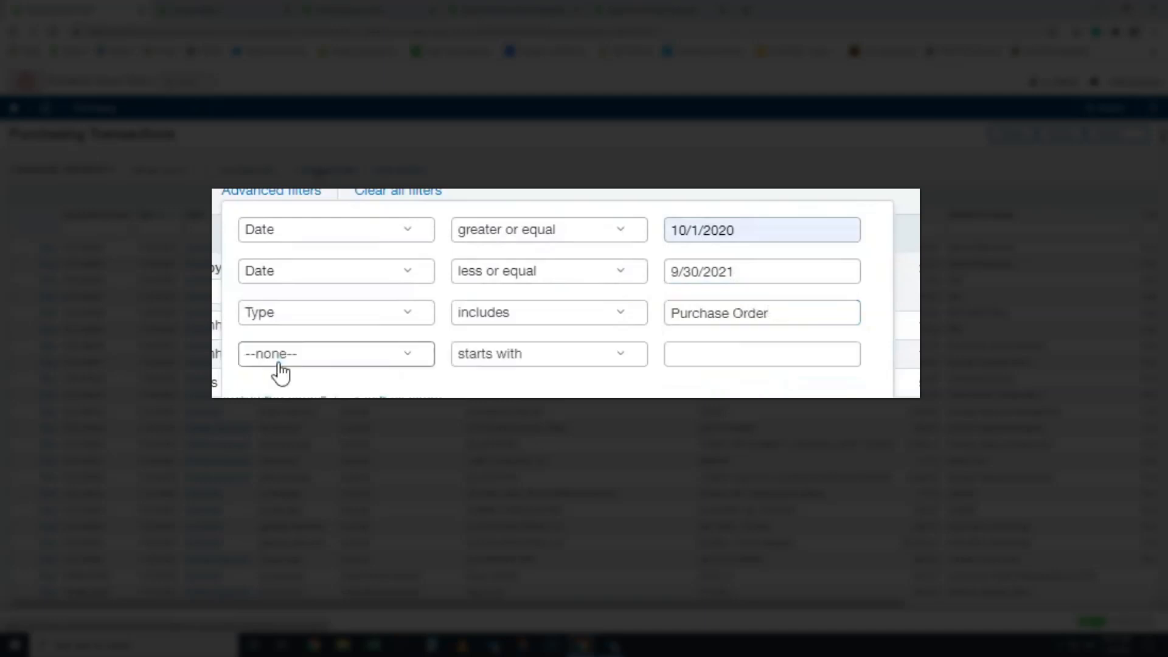
left_click(280, 364)
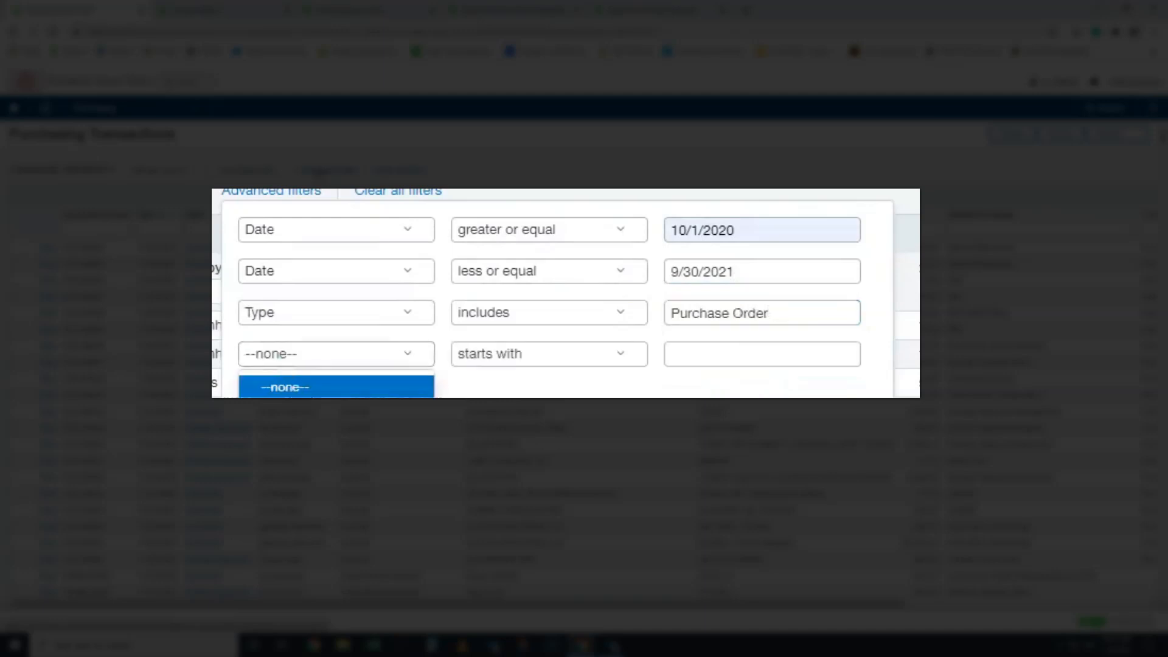
left_click(286, 426)
left_click(538, 359)
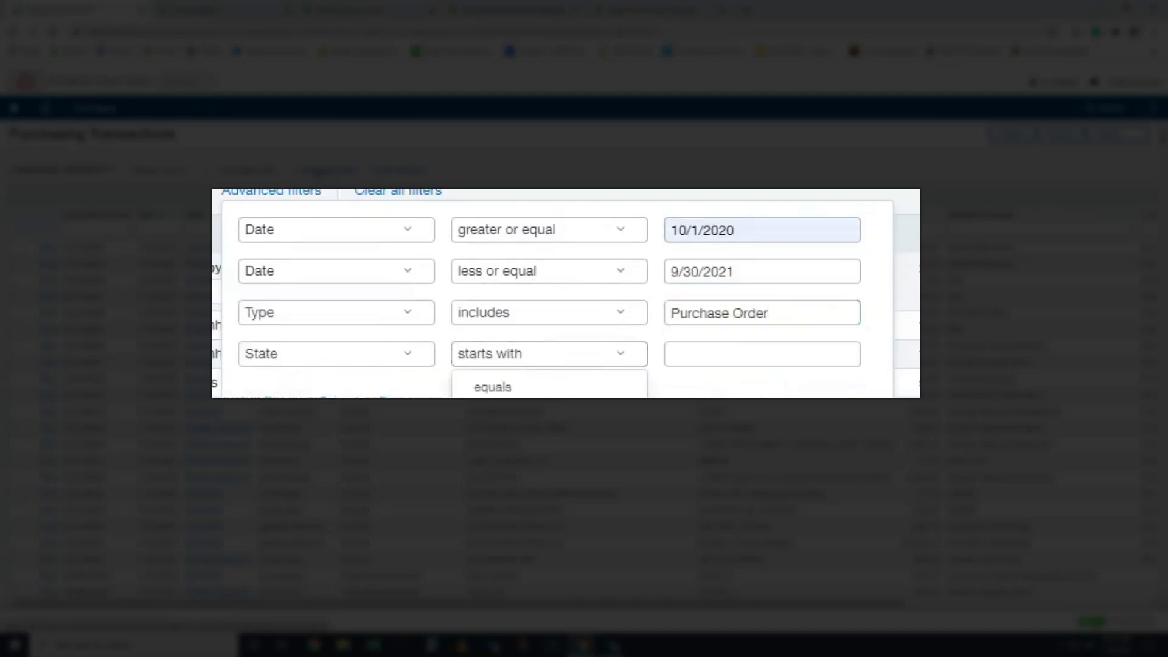
left_click(499, 441)
left_click(698, 355)
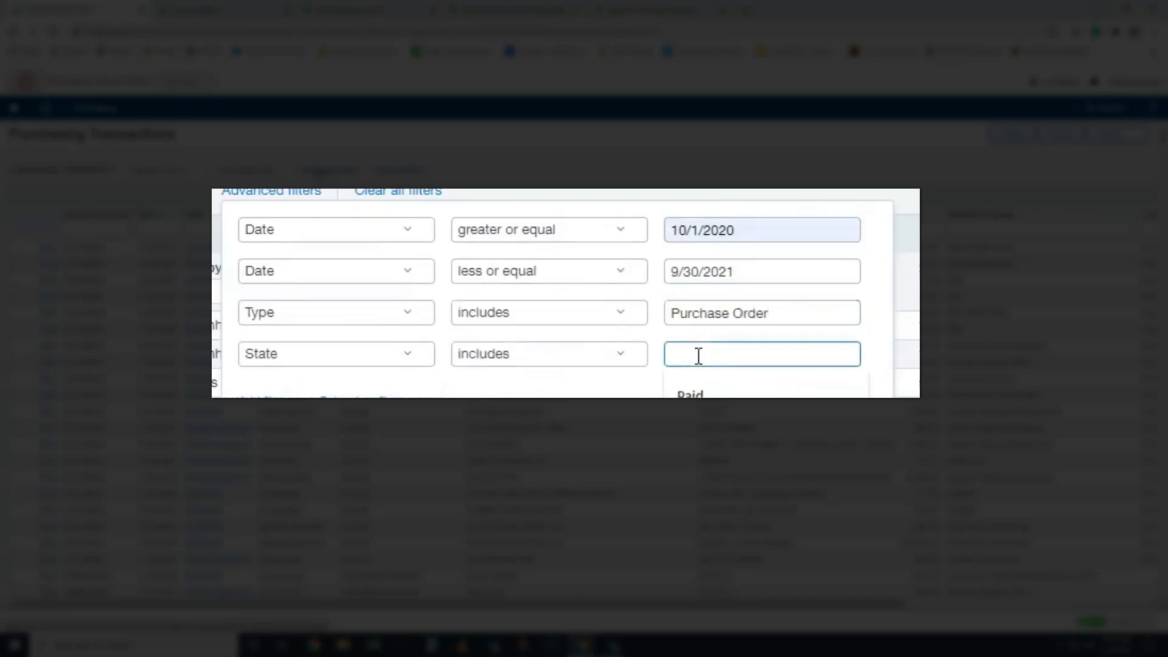
type("Pending")
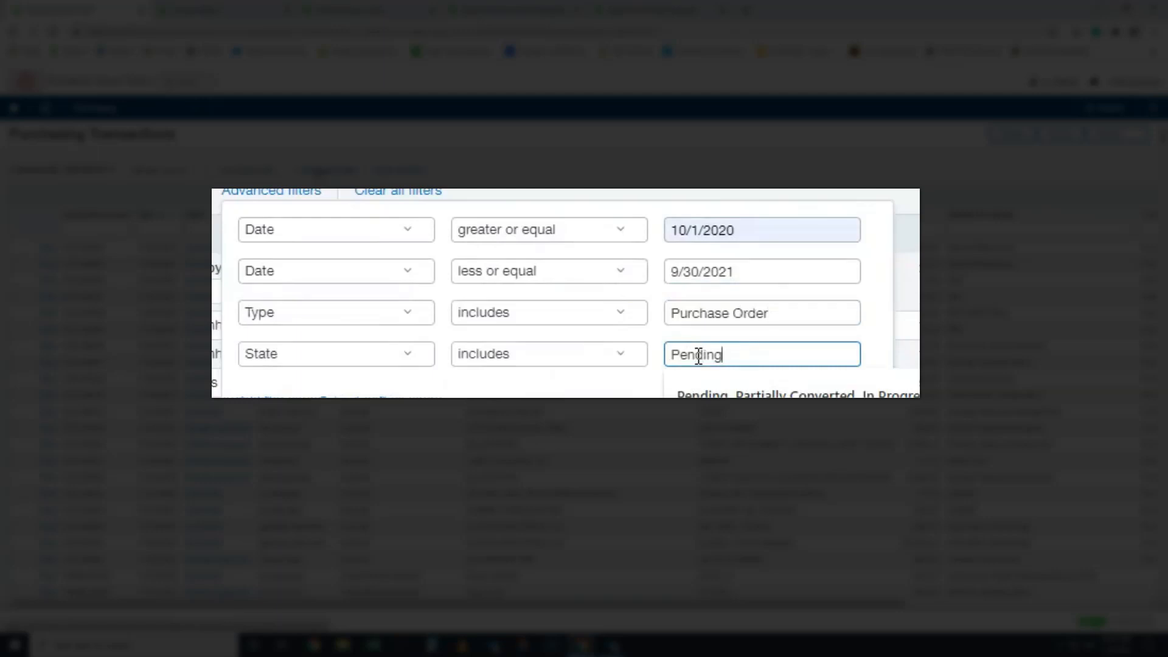
type(", Partially Conver")
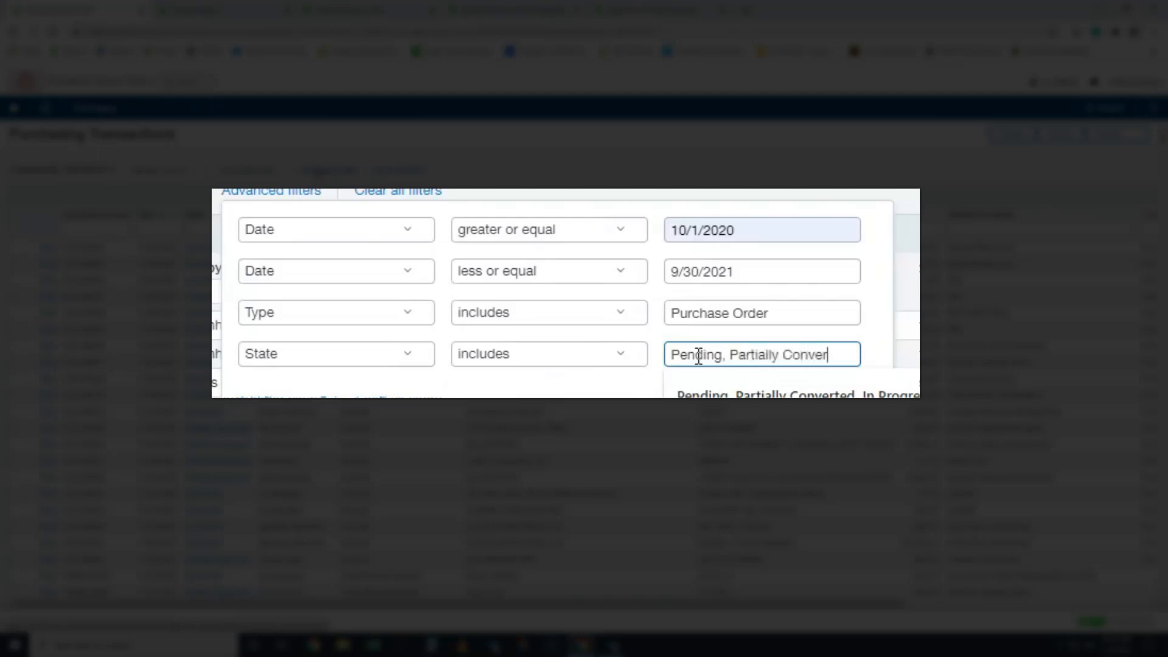
type("ted, In Progress")
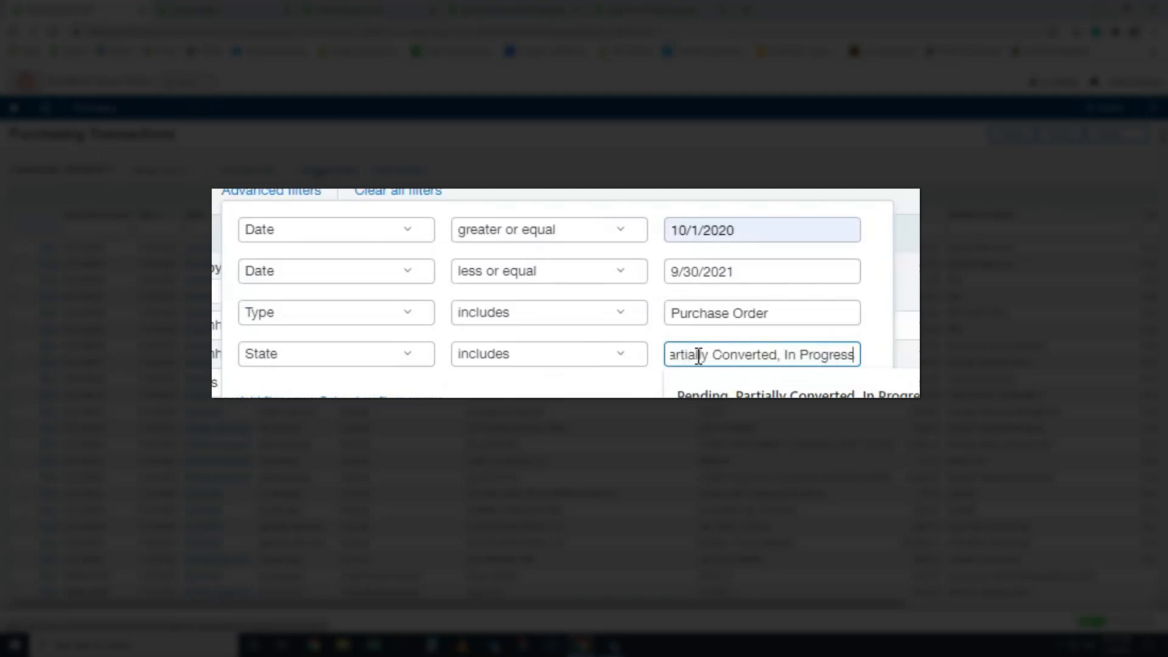
type(", Draft")
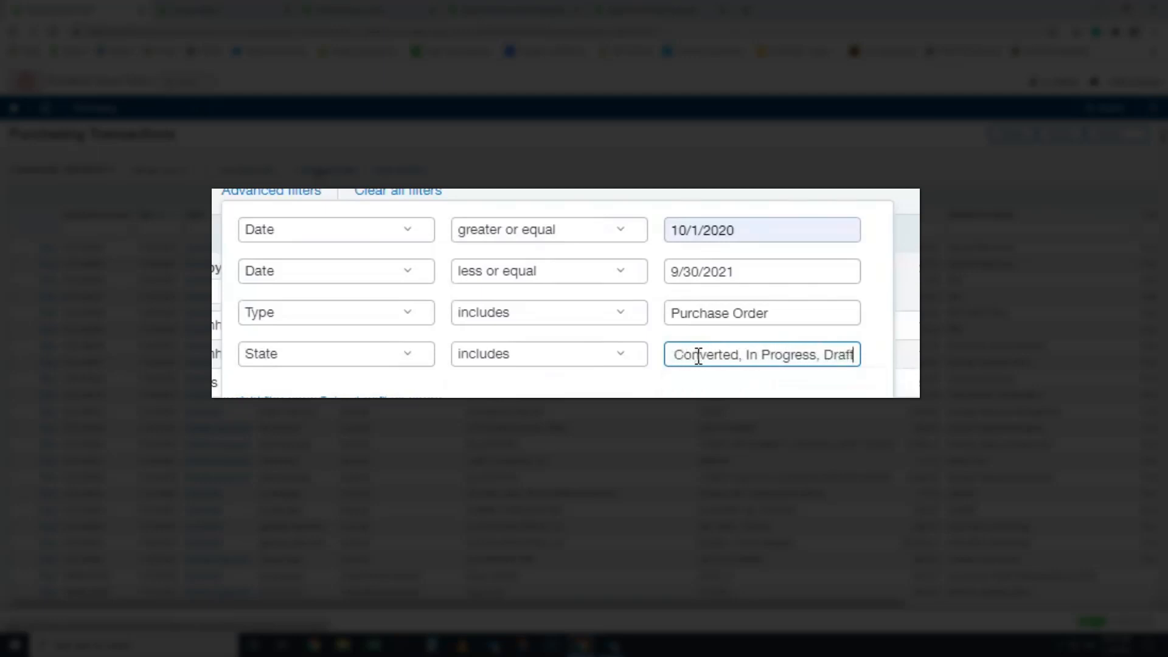
key("Return")
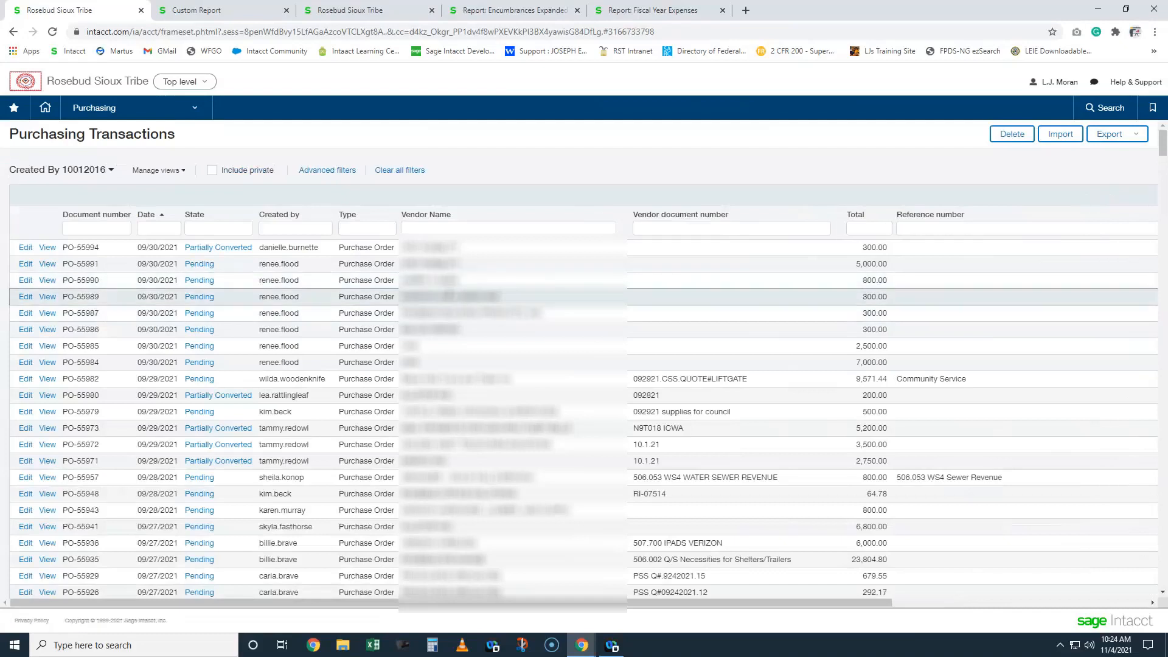
Step: Sort the filtered purchase orders by date with the oldest first and examine the earliest transaction date
left_click_drag(648, 603, 615, 603)
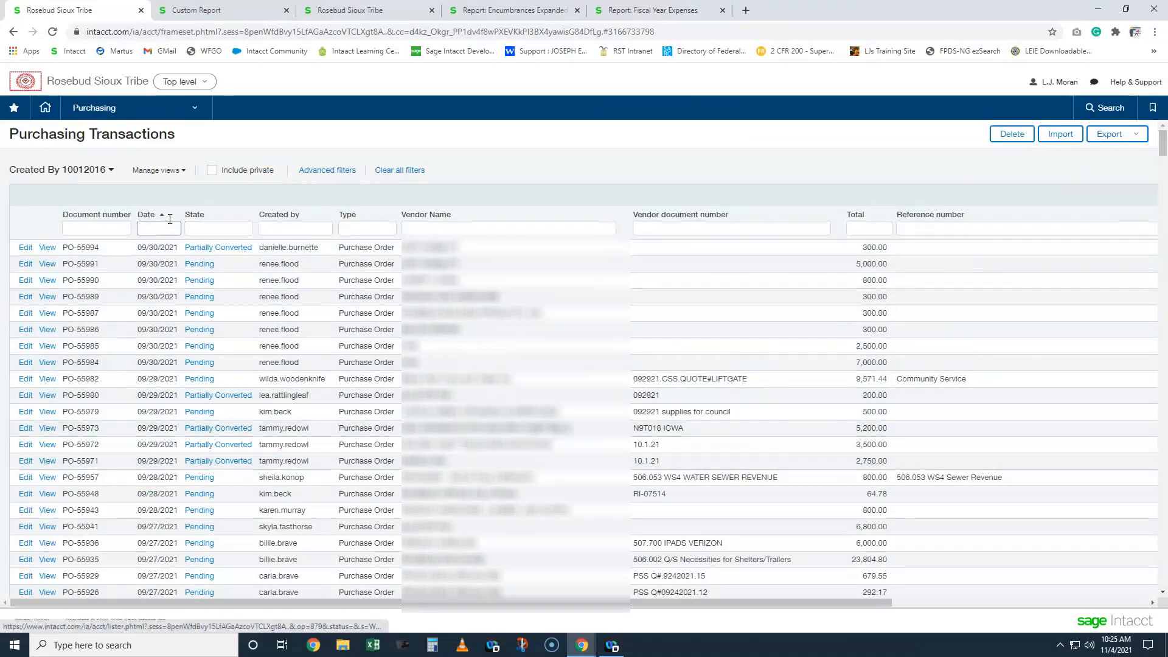
left_click(148, 216)
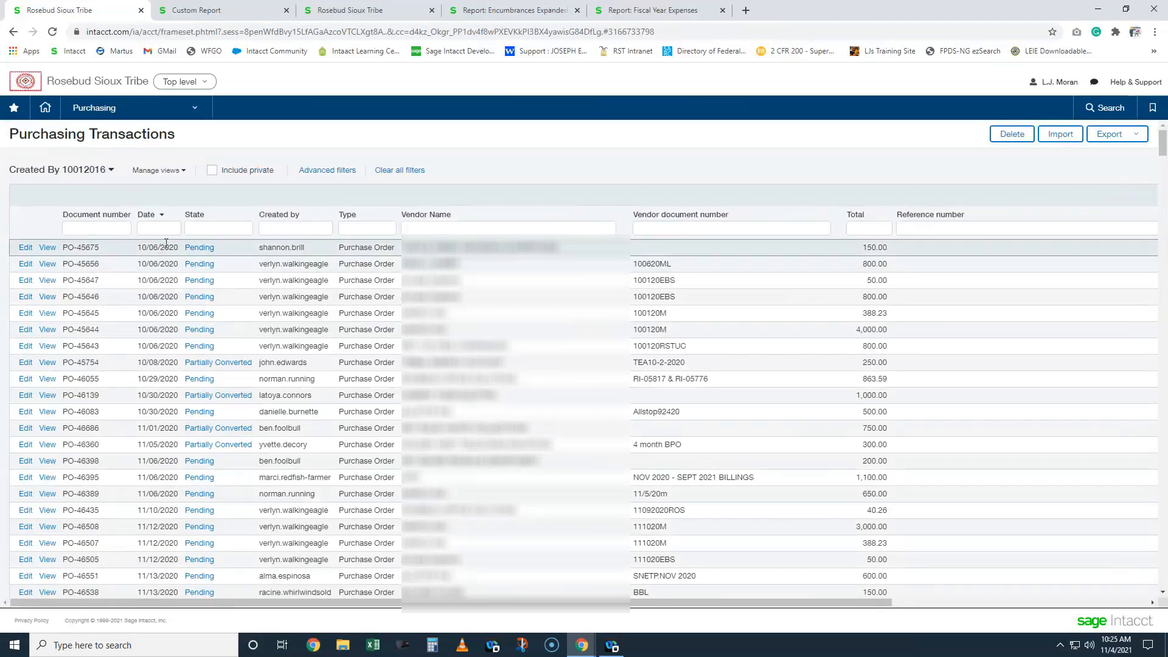
left_click_drag(147, 247, 171, 247)
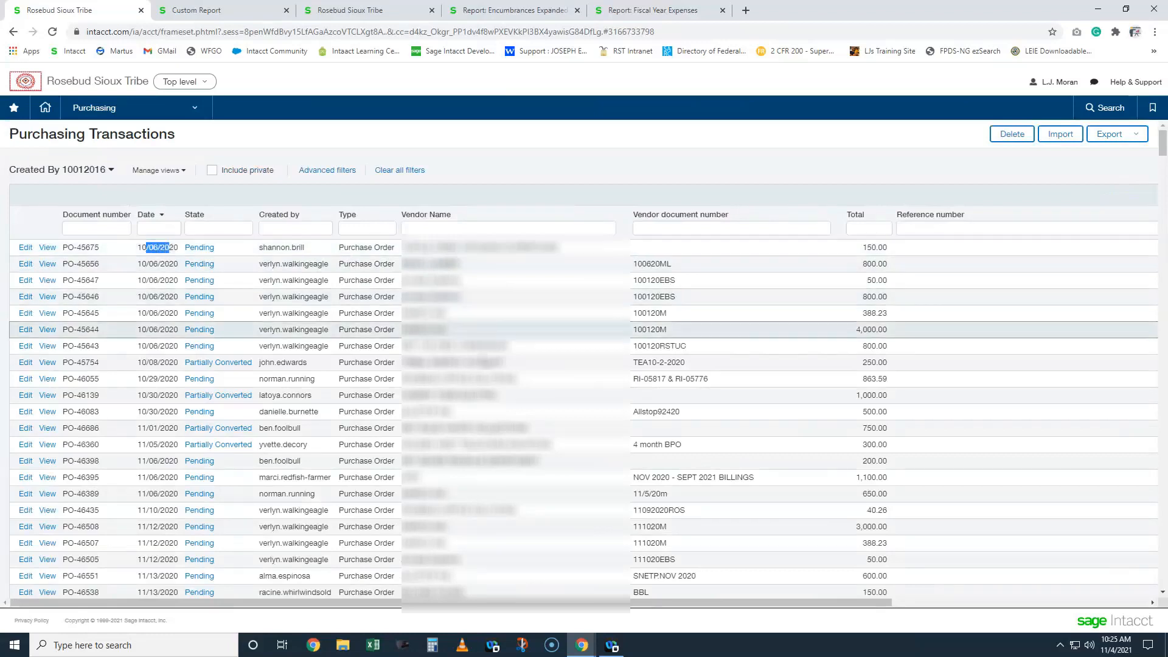
Step: Convert the oldest open purchase order to a Close Partial PO dated 9/30/21 and post it, overriding the fiscal year warning
left_click_drag(595, 604, 848, 604)
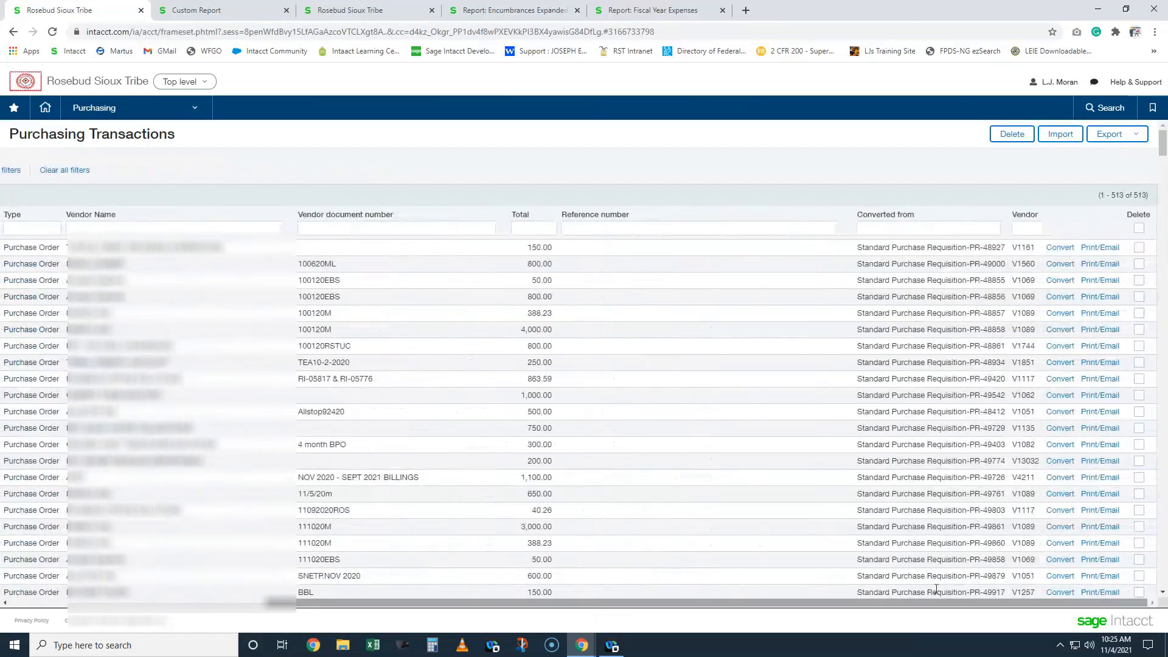
mouse_move(1060, 250)
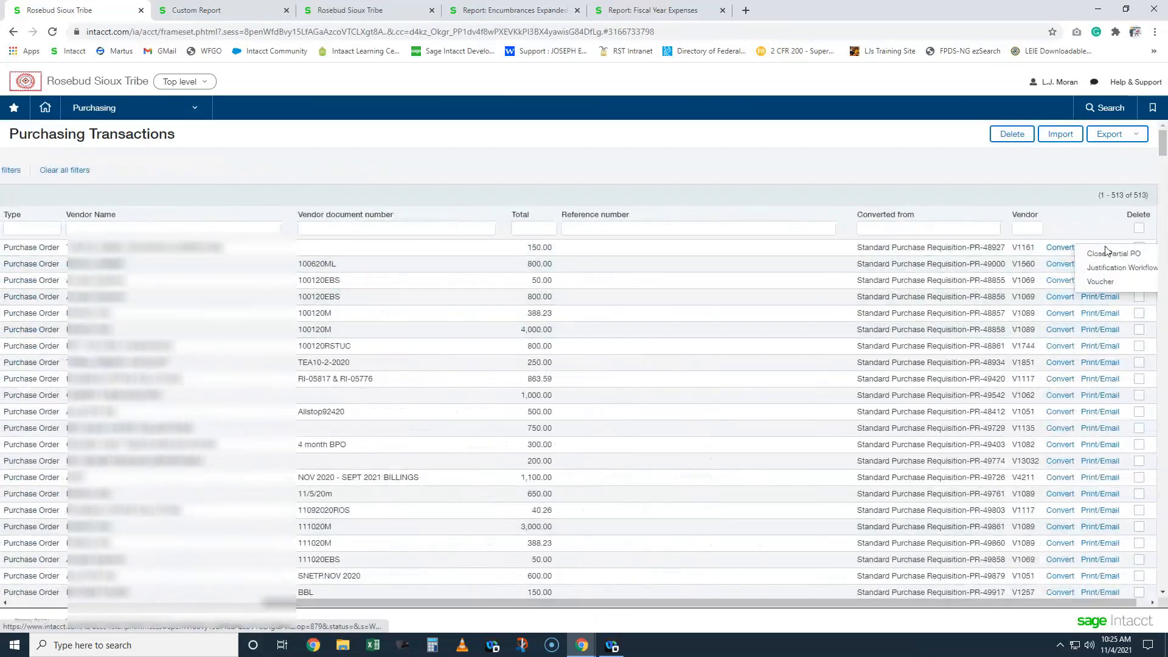
left_click(1107, 256)
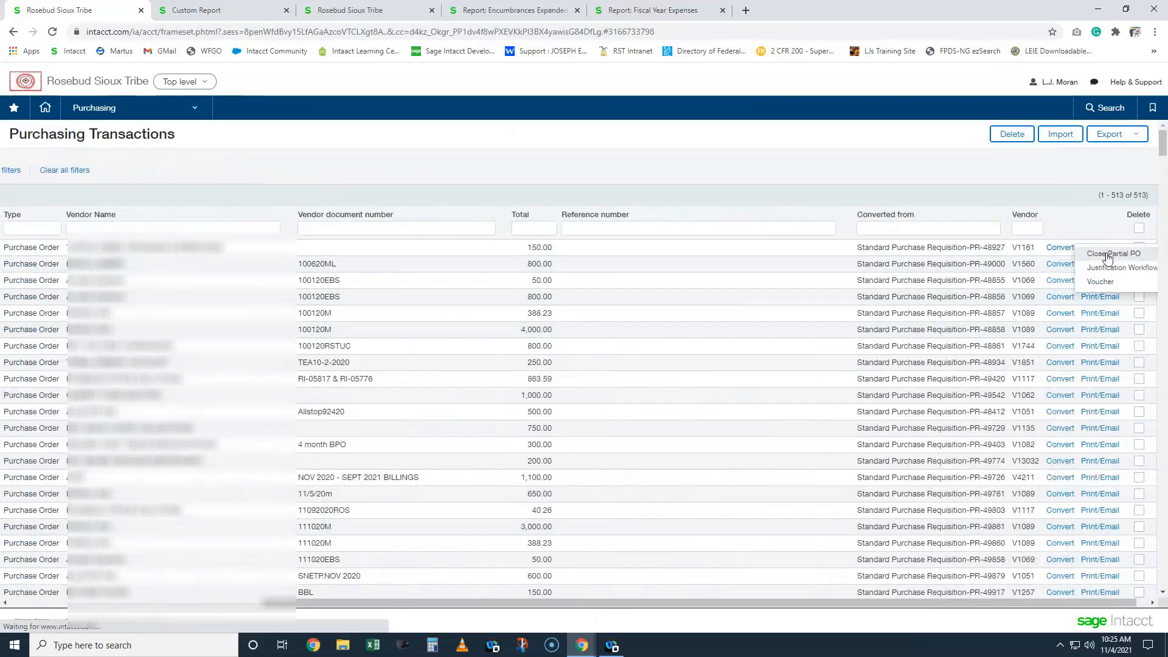
type("9/30/21")
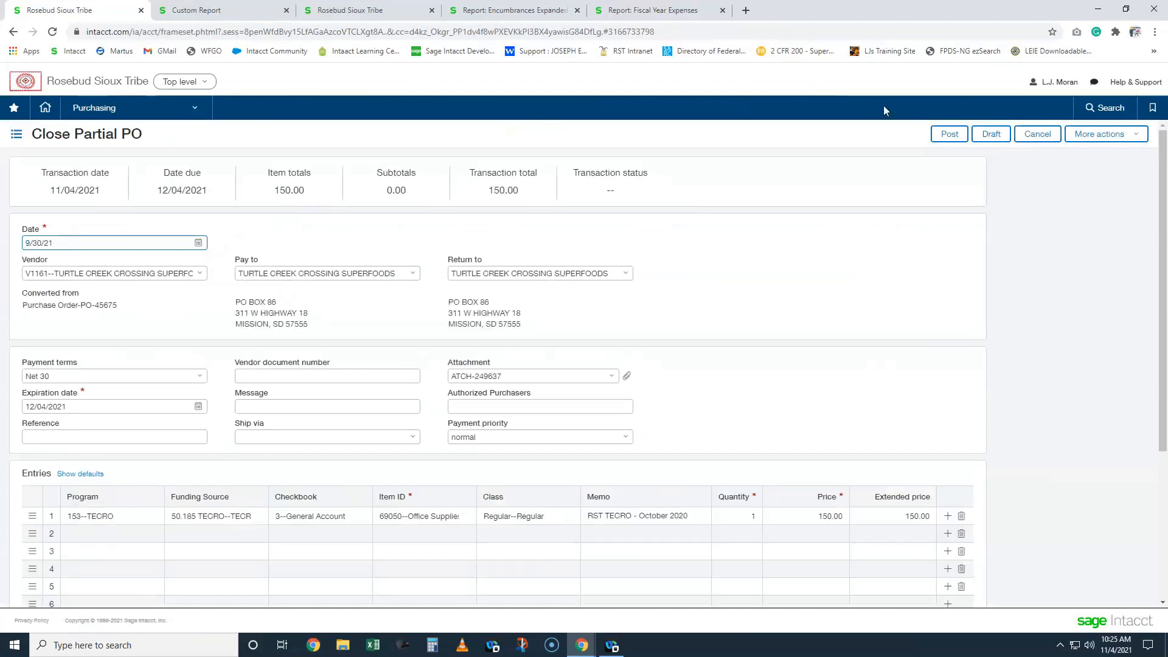
left_click(908, 243)
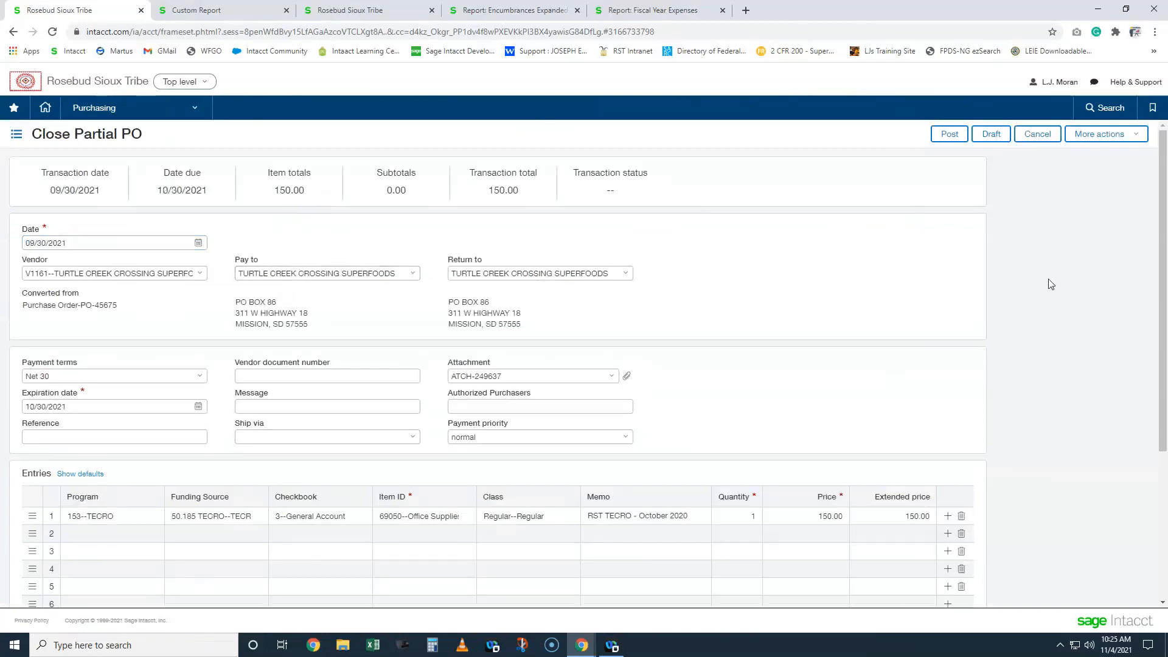
left_click(953, 137)
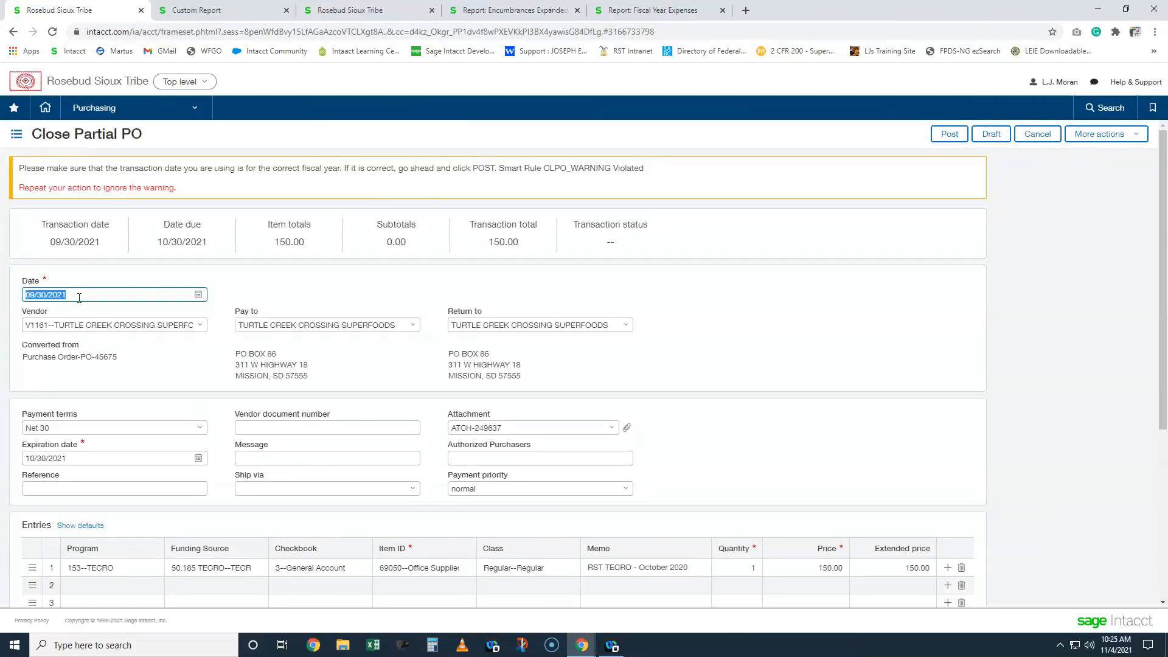
left_click(948, 134)
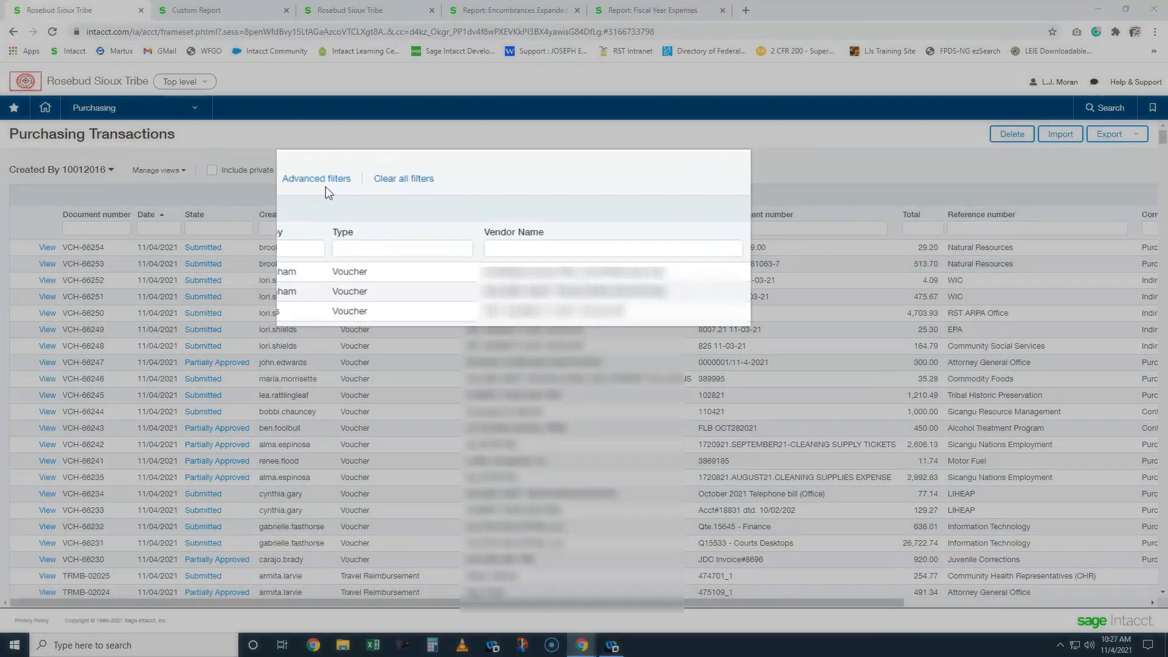
Step: Set the first advanced filter of the purchasing transactions to State equals "Declined"
left_click(316, 180)
left_click(308, 243)
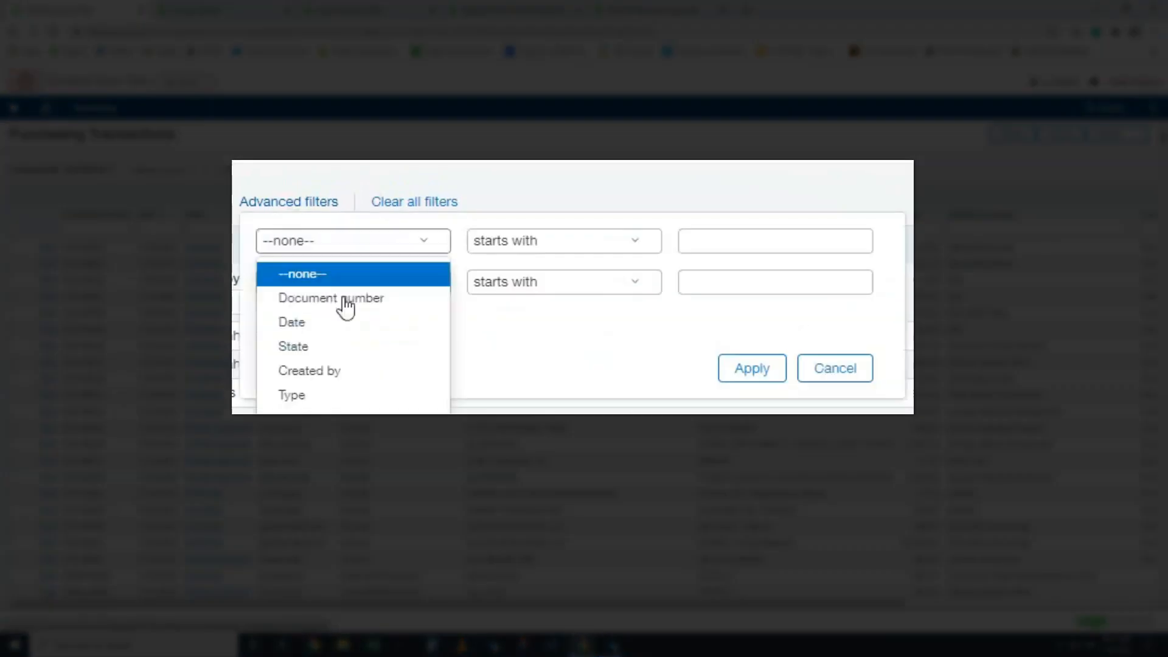
left_click(328, 344)
left_click(508, 246)
left_click(544, 275)
left_click(733, 238)
type("Declined")
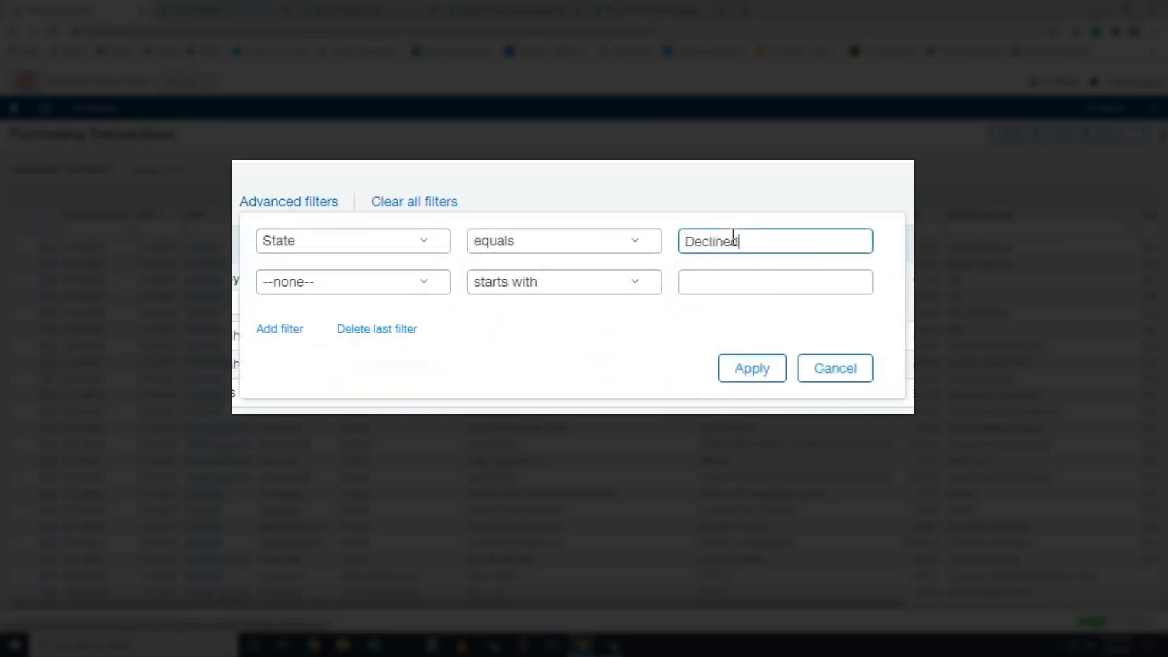
Step: Set the second advanced filter to Date less or equal 11/30/2020
left_click(351, 284)
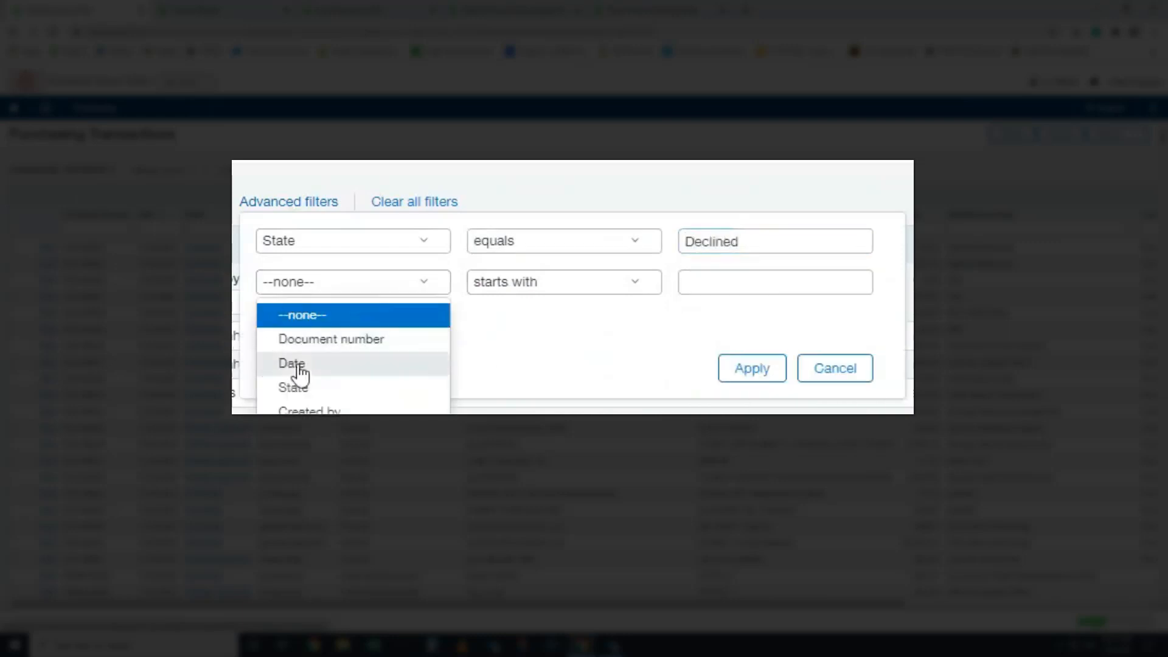
left_click(299, 363)
left_click(517, 289)
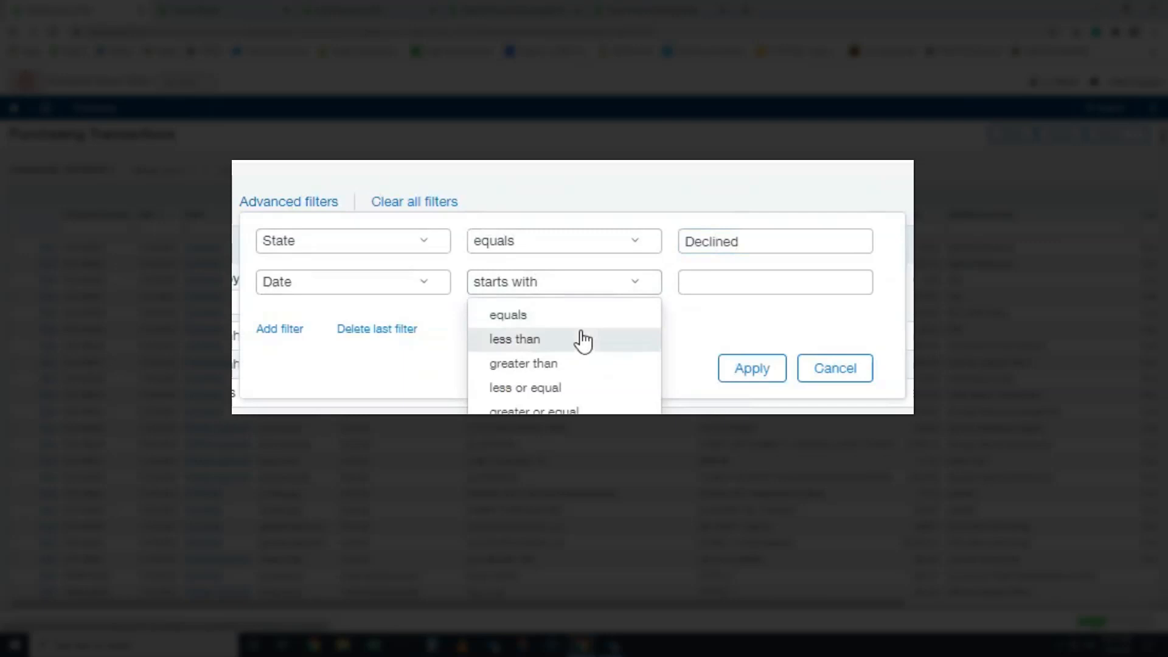
left_click(524, 387)
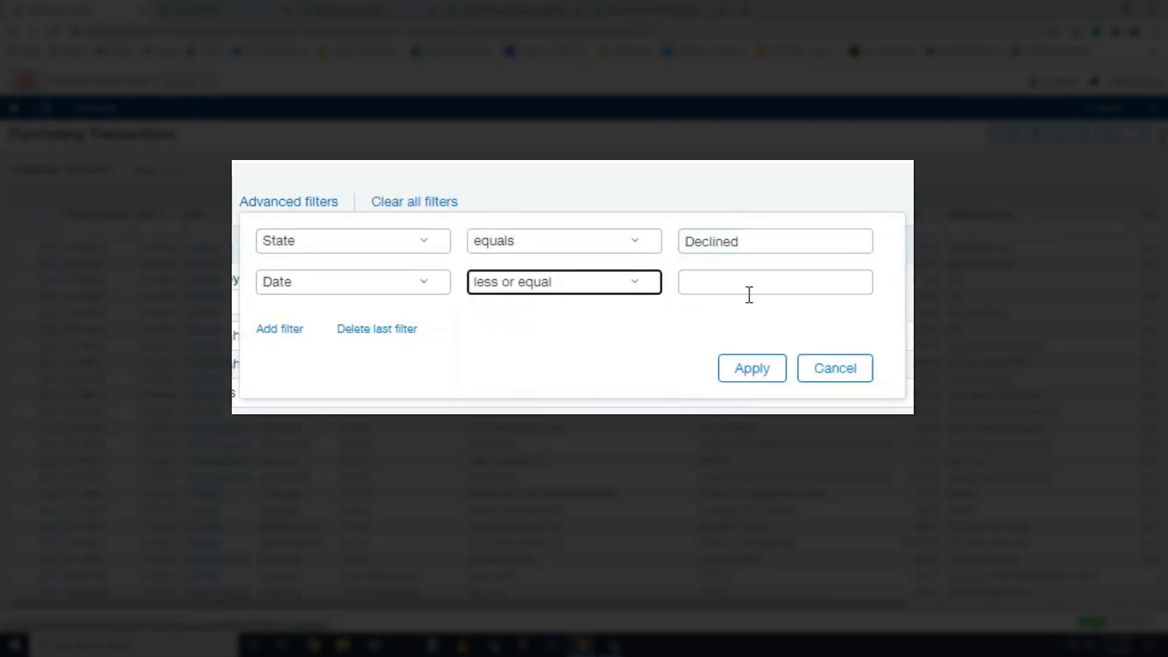
left_click(748, 292)
type("11/30/2020")
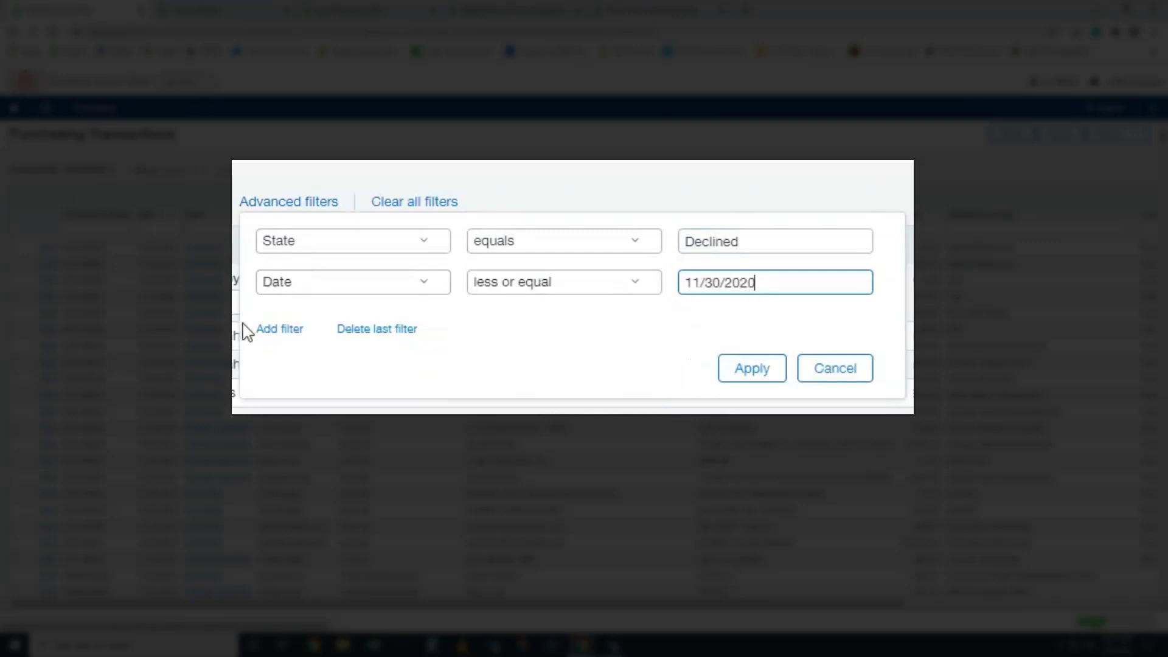
Step: Add a third advanced filter with Date greater or equal 10/01/2020
left_click(277, 329)
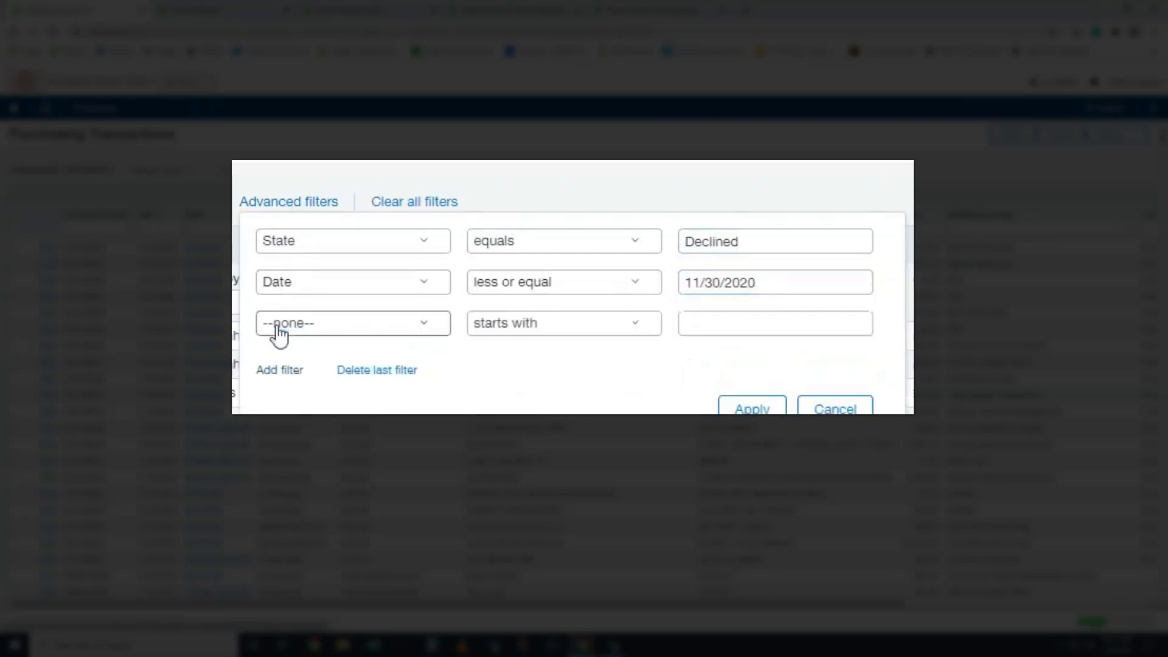
left_click(319, 325)
left_click(328, 405)
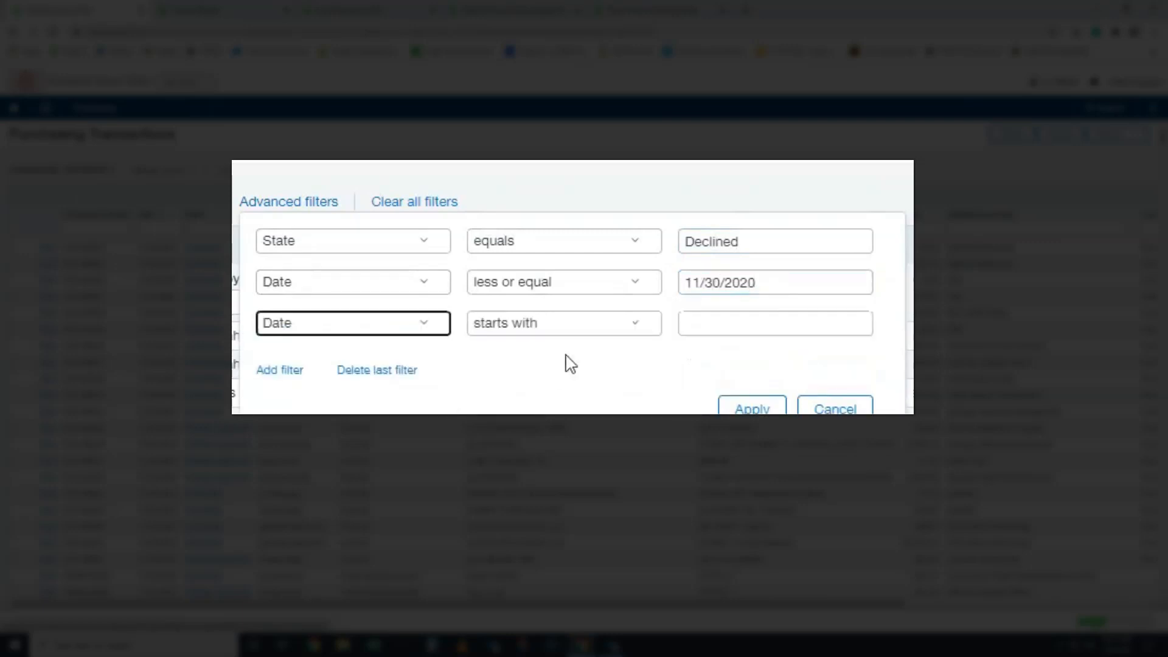
left_click(563, 325)
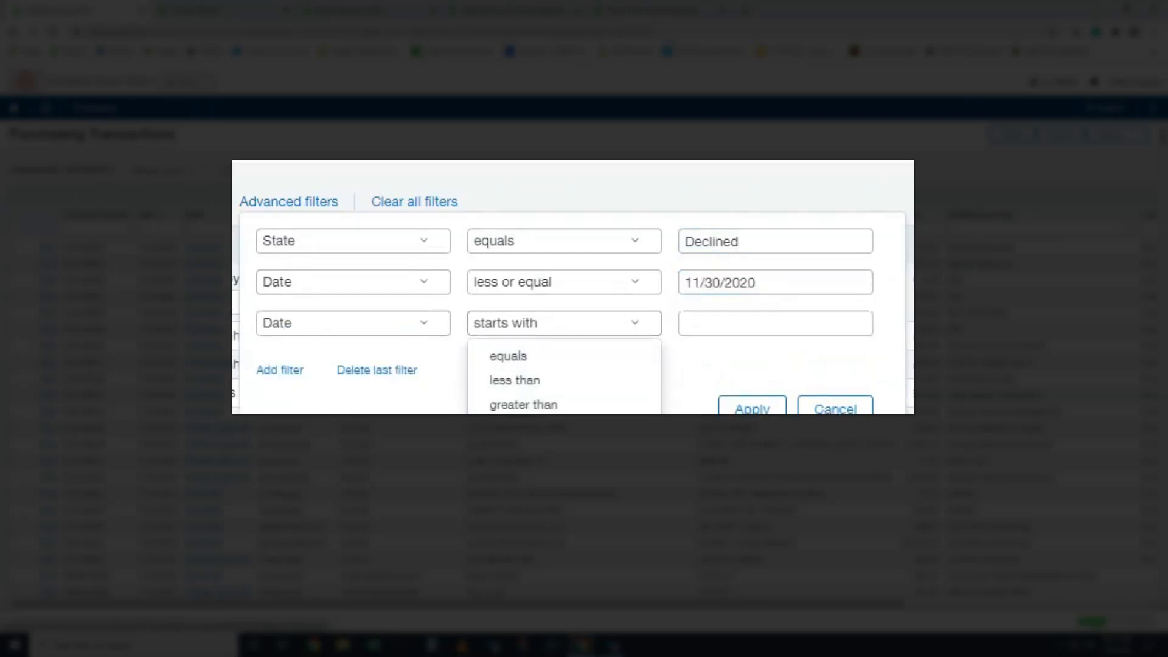
left_click(524, 453)
left_click(755, 321)
type("10/")
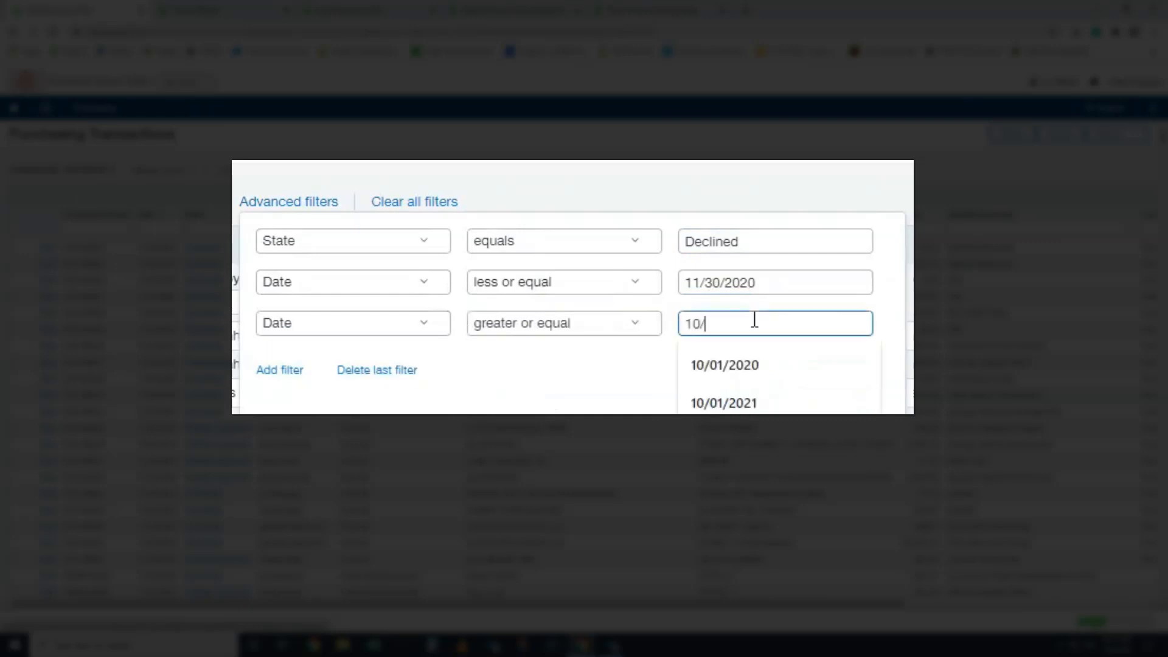
type("01/2020")
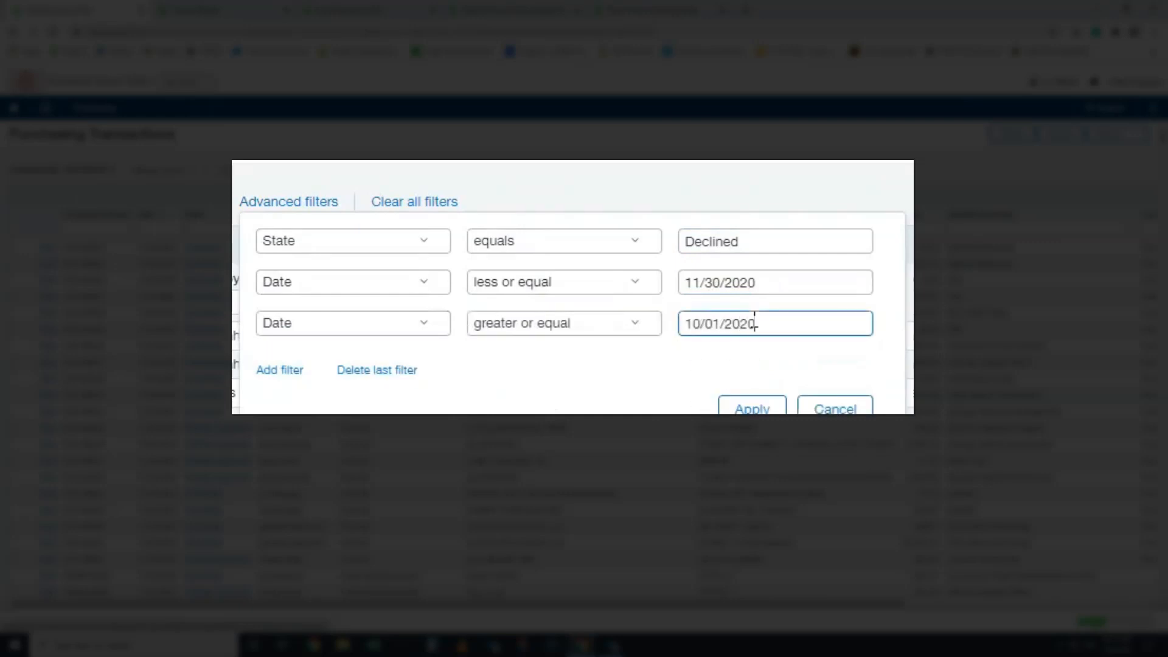
Step: Add a fourth filter with Type equals "Voucher" and apply the filters to the transaction list
left_click(283, 371)
left_click(314, 373)
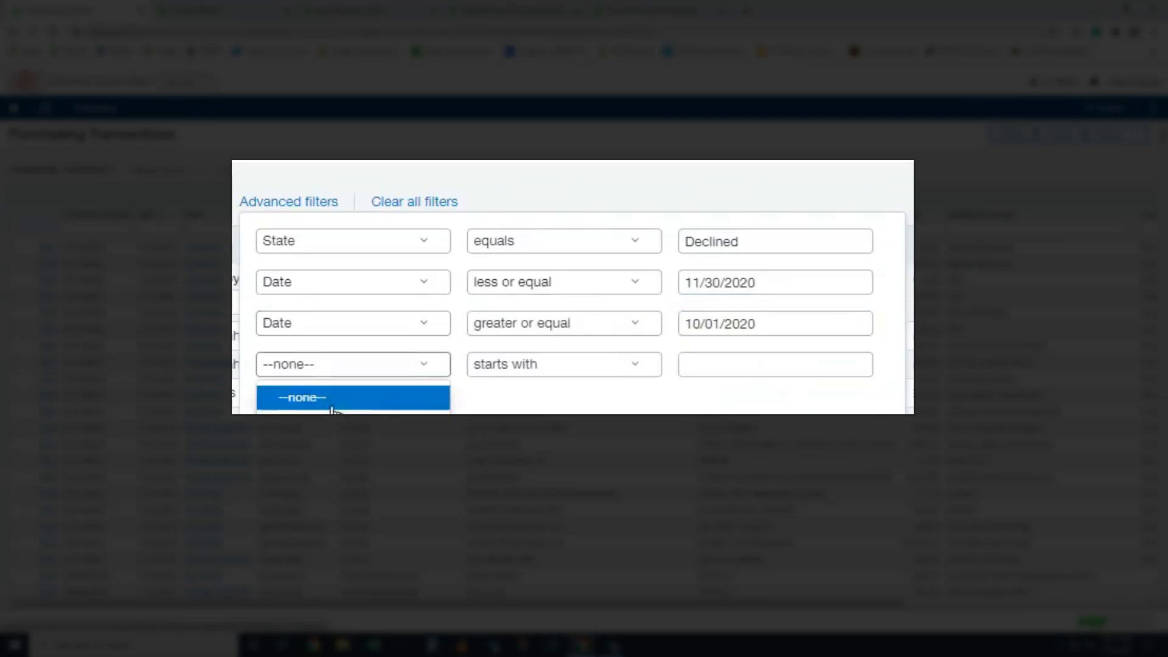
left_click(313, 486)
left_click(520, 373)
left_click(529, 398)
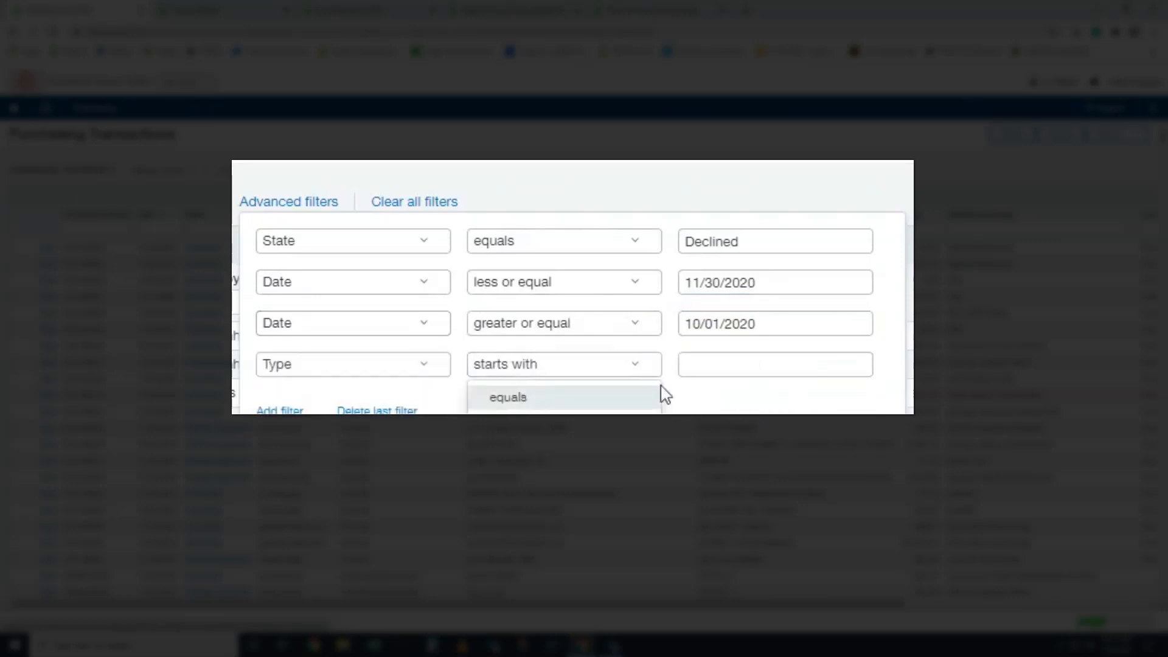
left_click(738, 369)
type("Voucher")
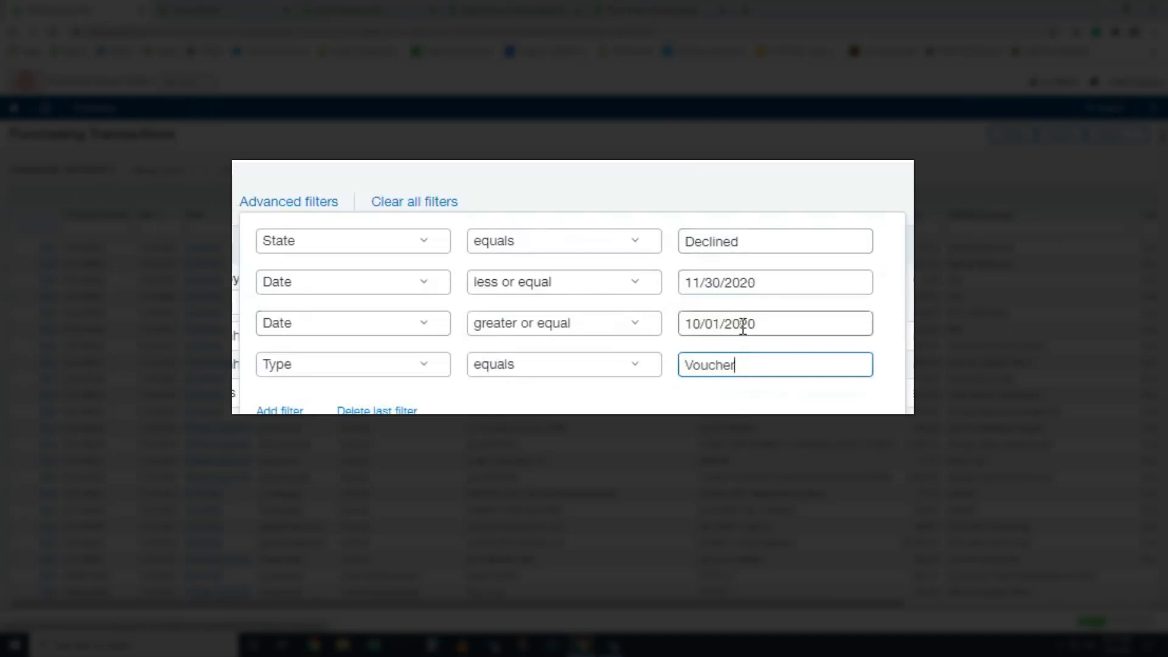
left_click(839, 437)
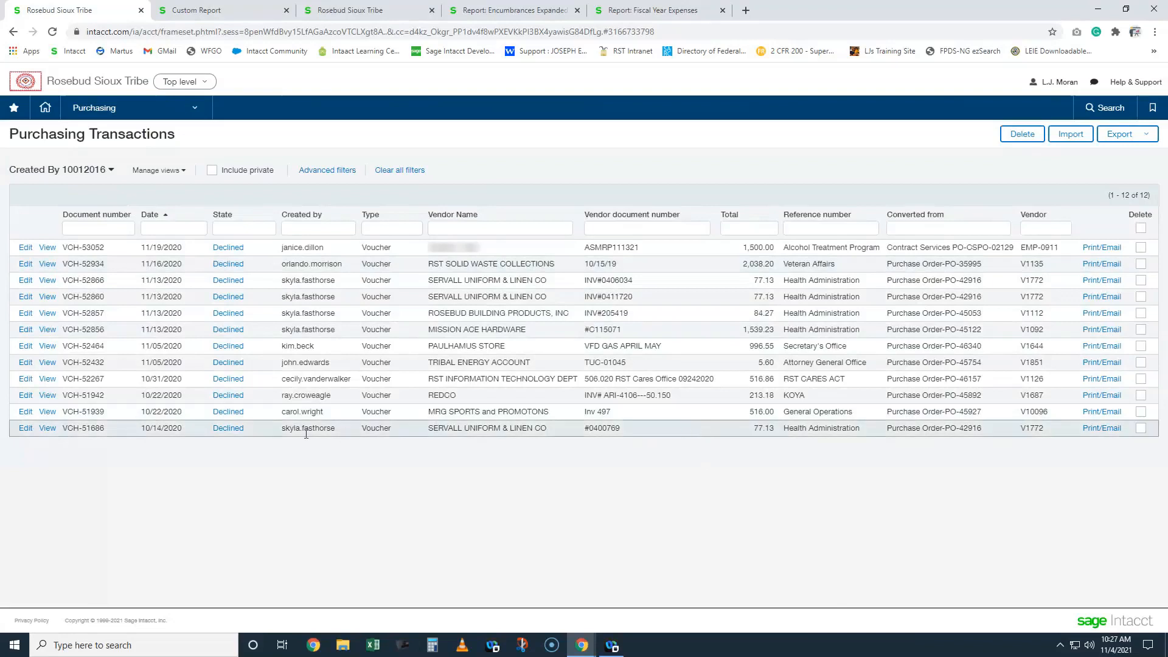
Step: Open the declined Servall Uniform & Linen voucher dated 10/14/2020 for editing, review its details, and close it without saving
left_click_drag(314, 429, 773, 436)
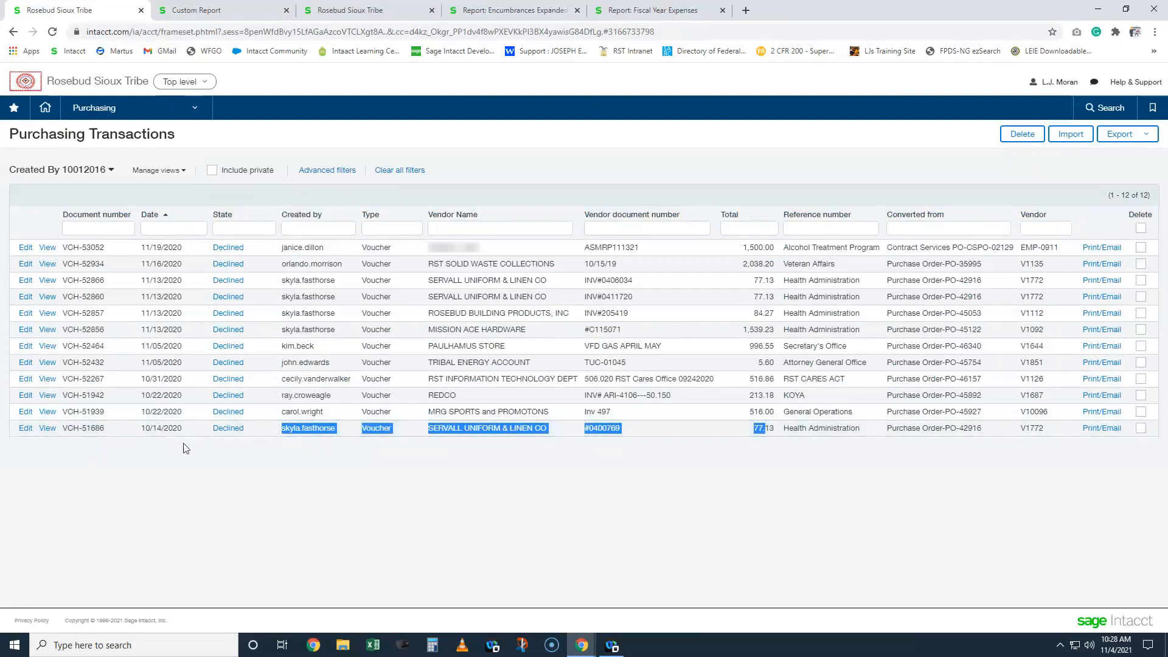
left_click(339, 477)
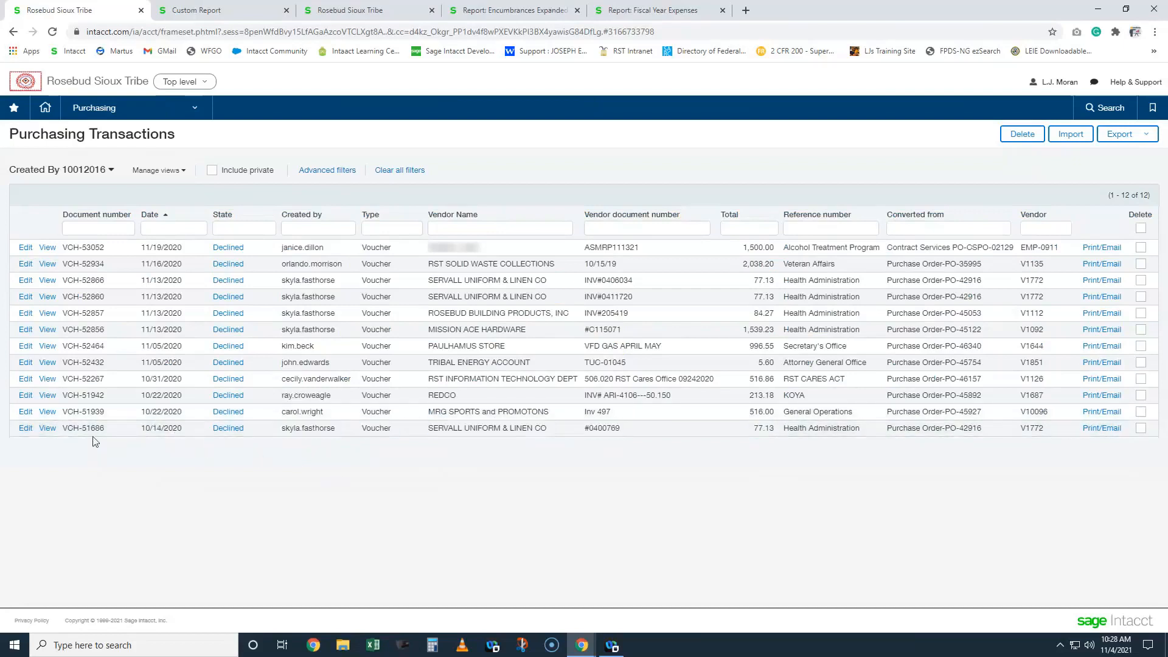
left_click(25, 431)
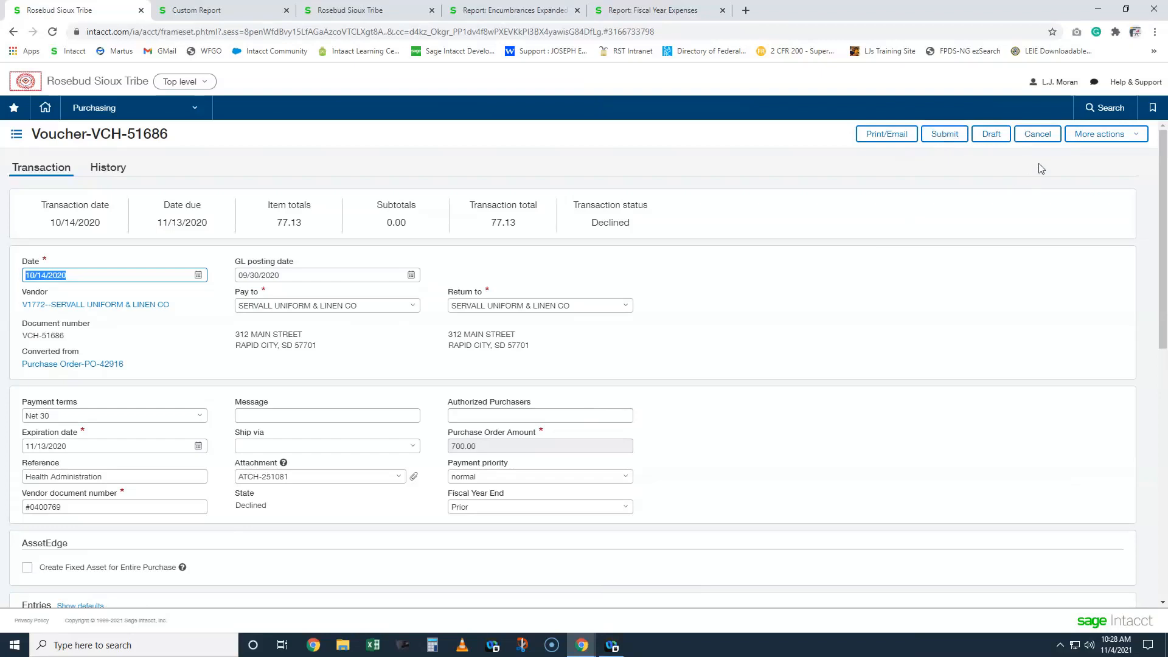
left_click(1043, 139)
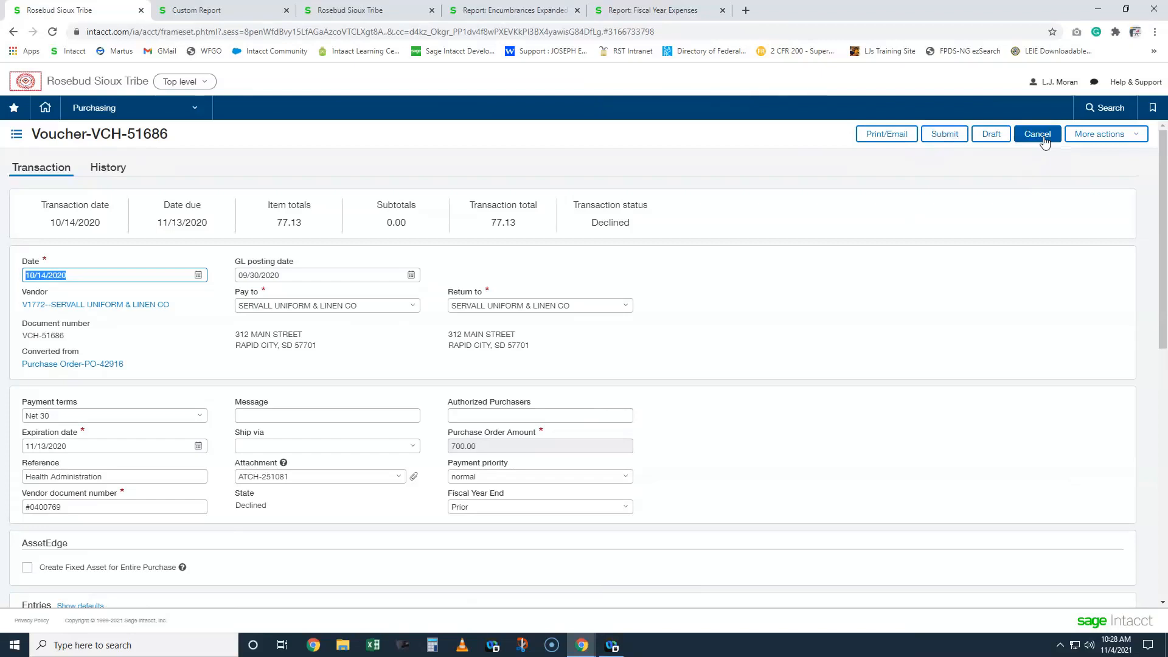
left_click(1044, 139)
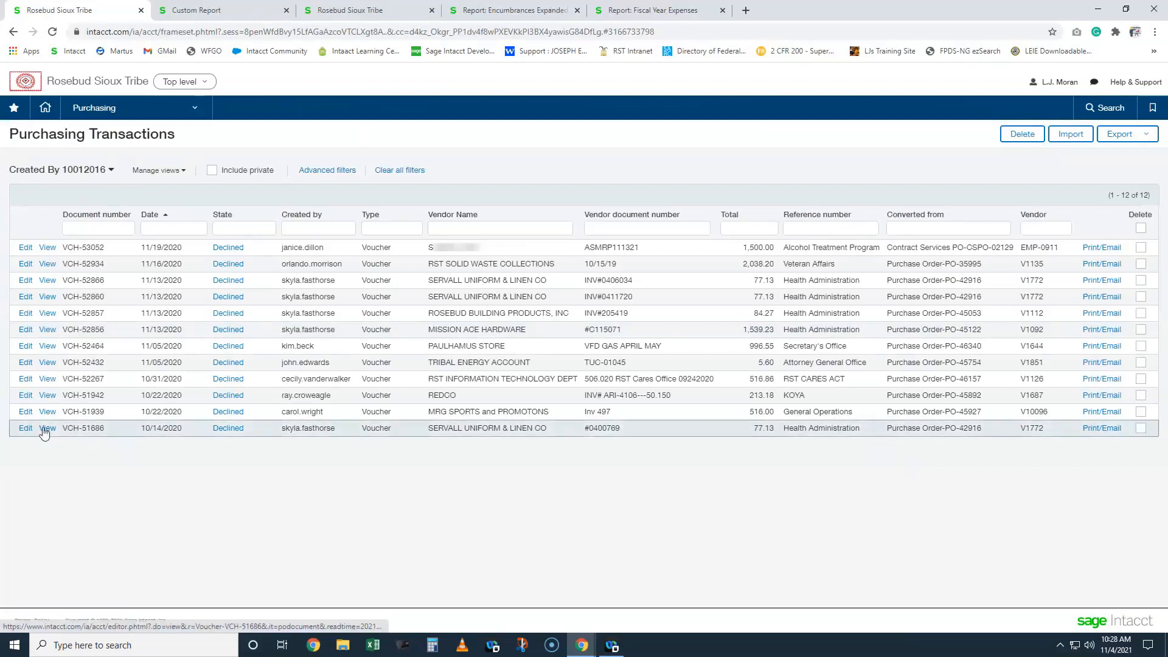
Step: View the 10/14/2020 declined voucher's history and examine the states and dates of its purchase order and related vouchers
left_click(46, 429)
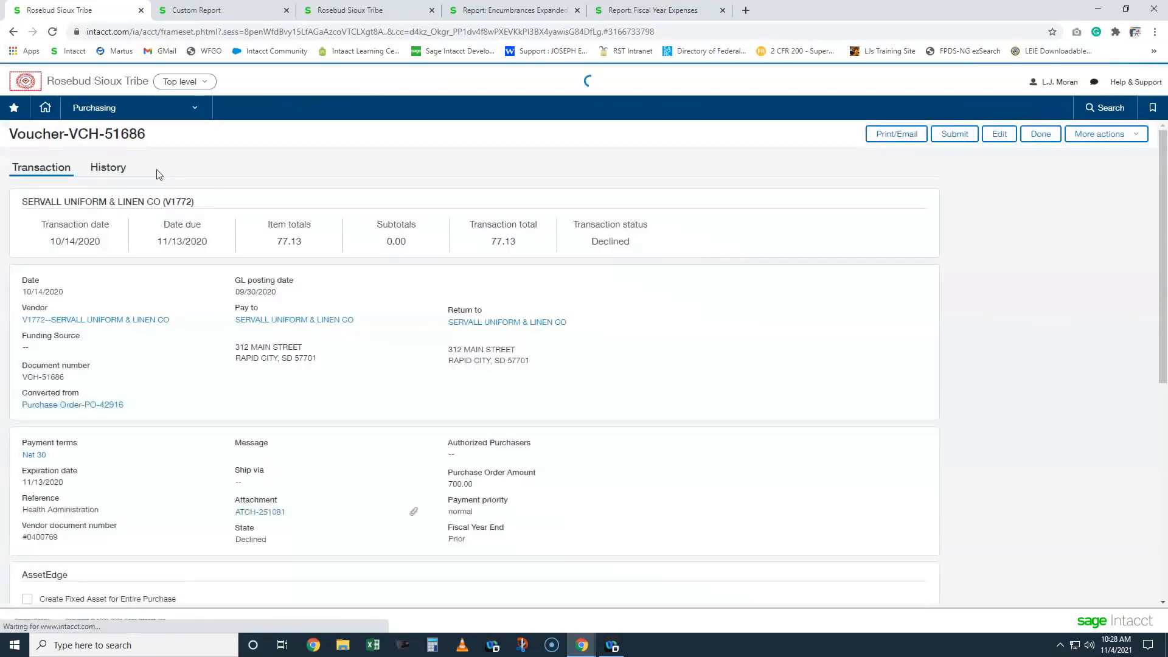
left_click(107, 171)
scroll(426, 368, "down", 2)
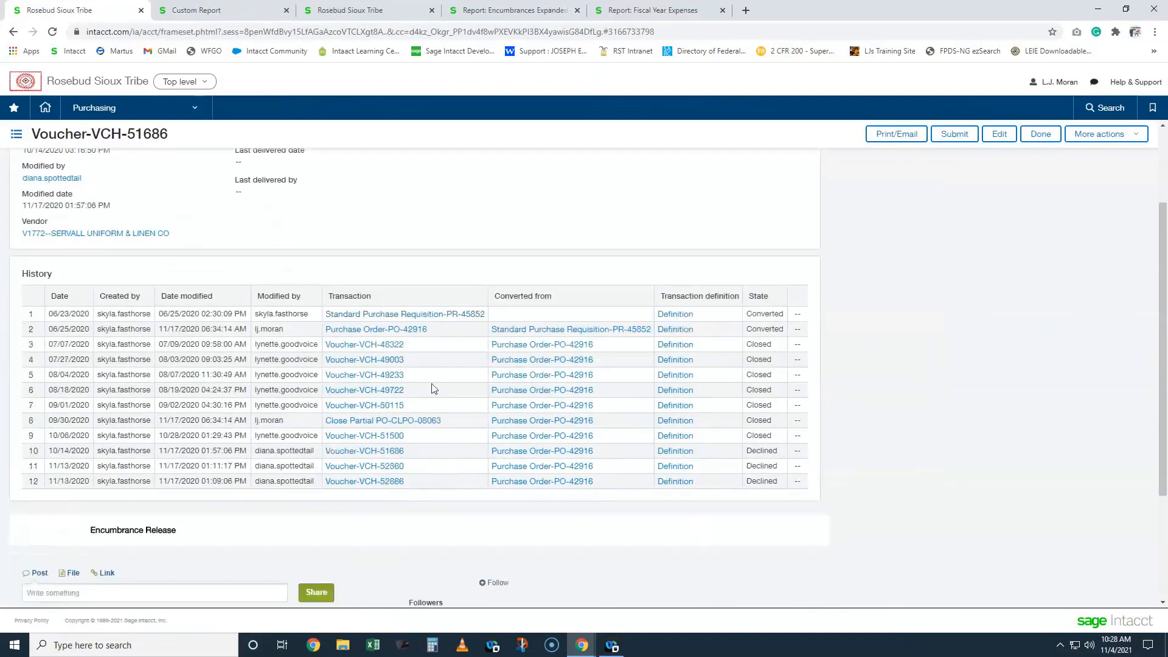
left_click_drag(745, 451, 780, 482)
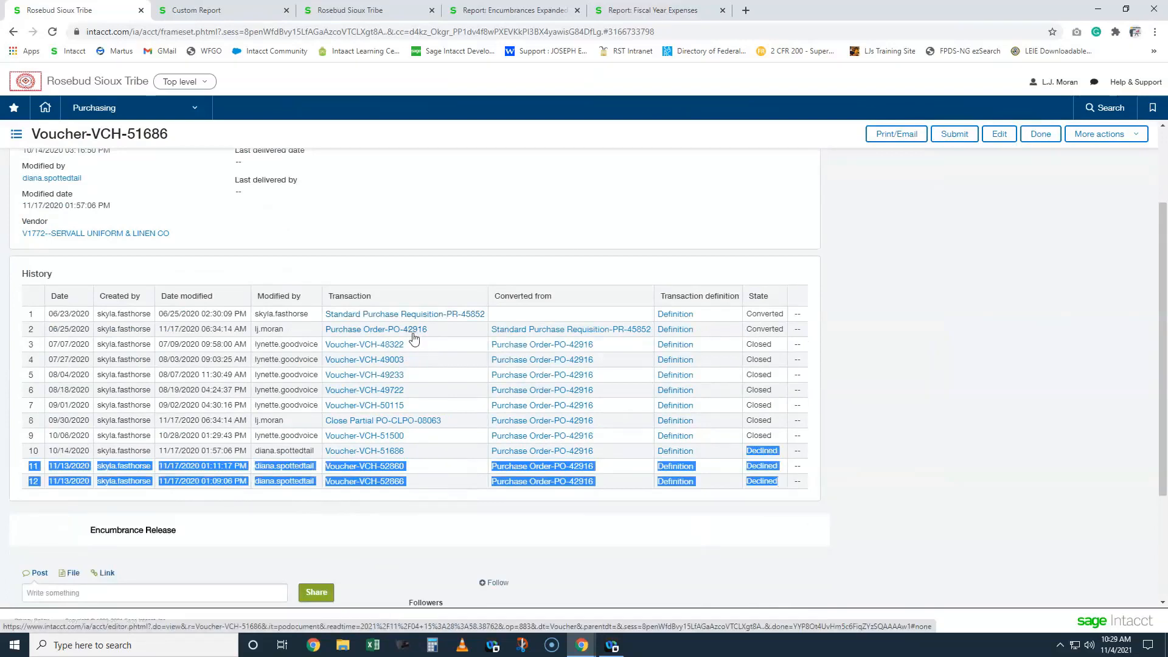
left_click_drag(747, 330, 782, 330)
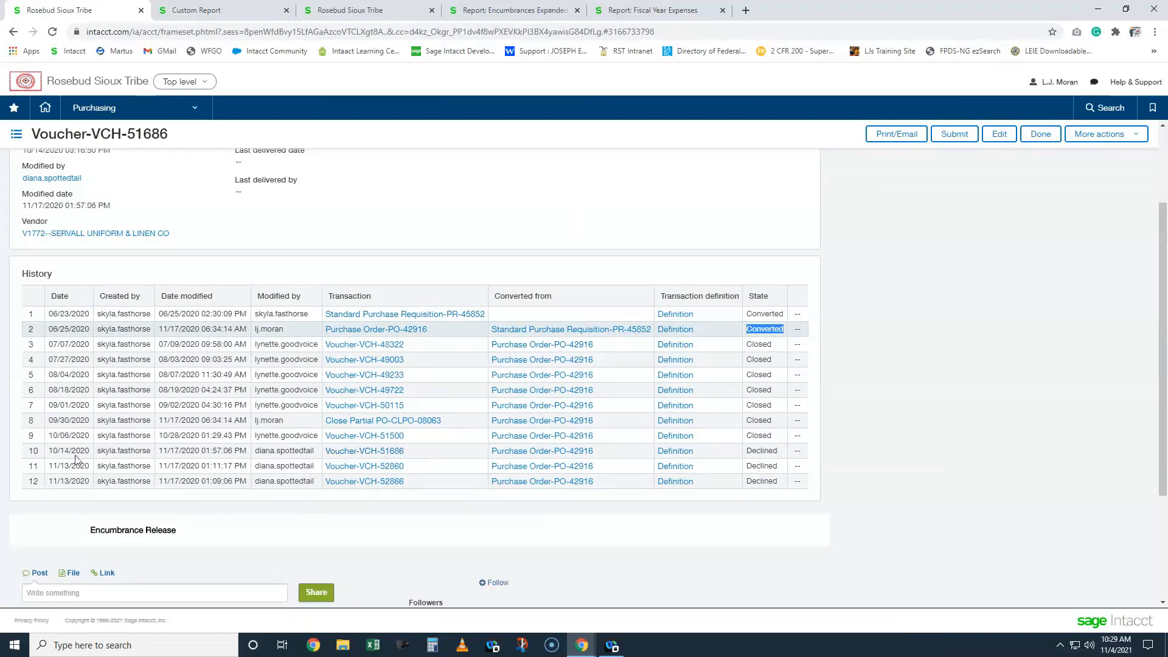
left_click_drag(75, 453, 78, 486)
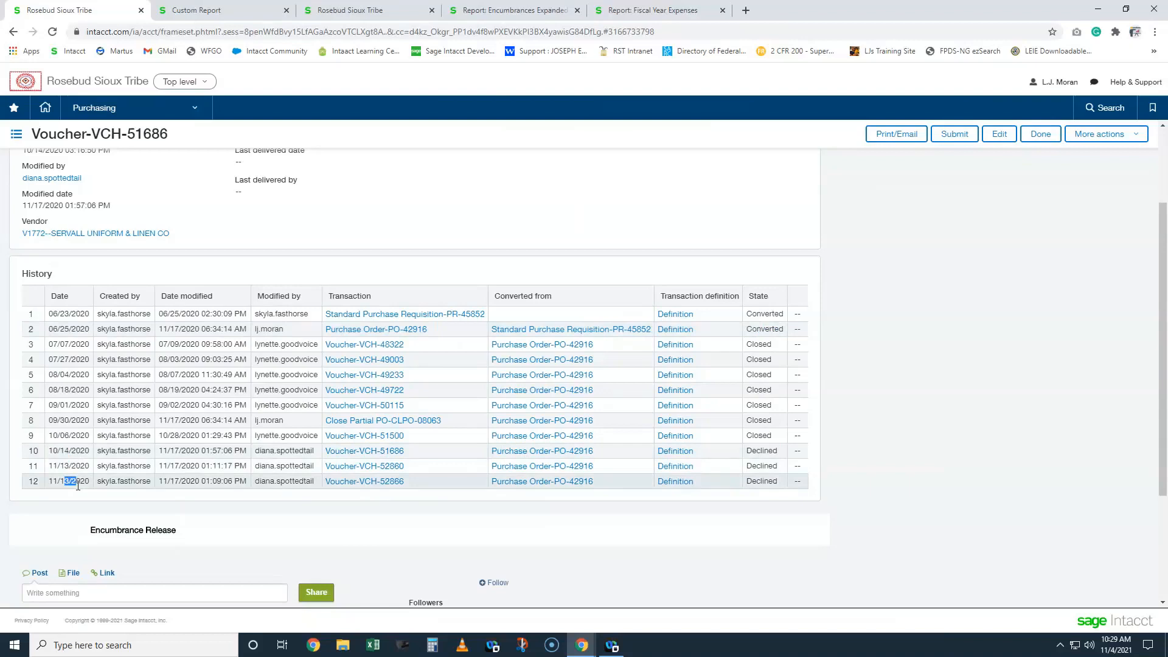
Step: Compare the voucher's purchase order amount with its transaction history, and return to the declined voucher list
scroll(124, 303, "up", 5)
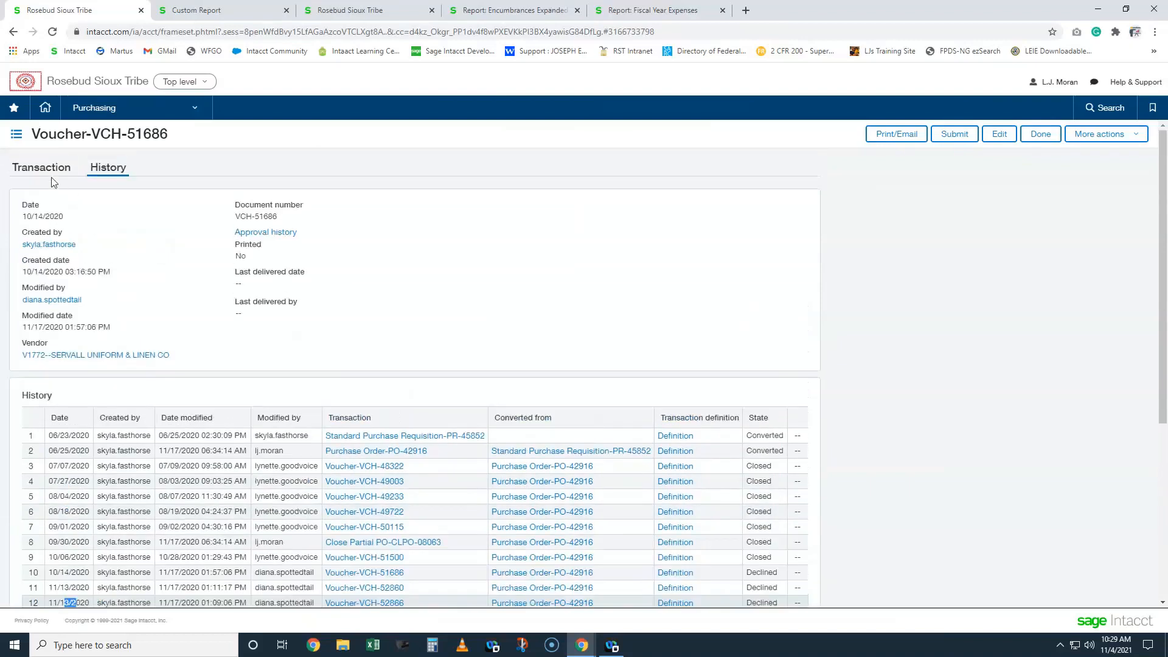
left_click(52, 169)
left_click_drag(481, 454, 451, 450)
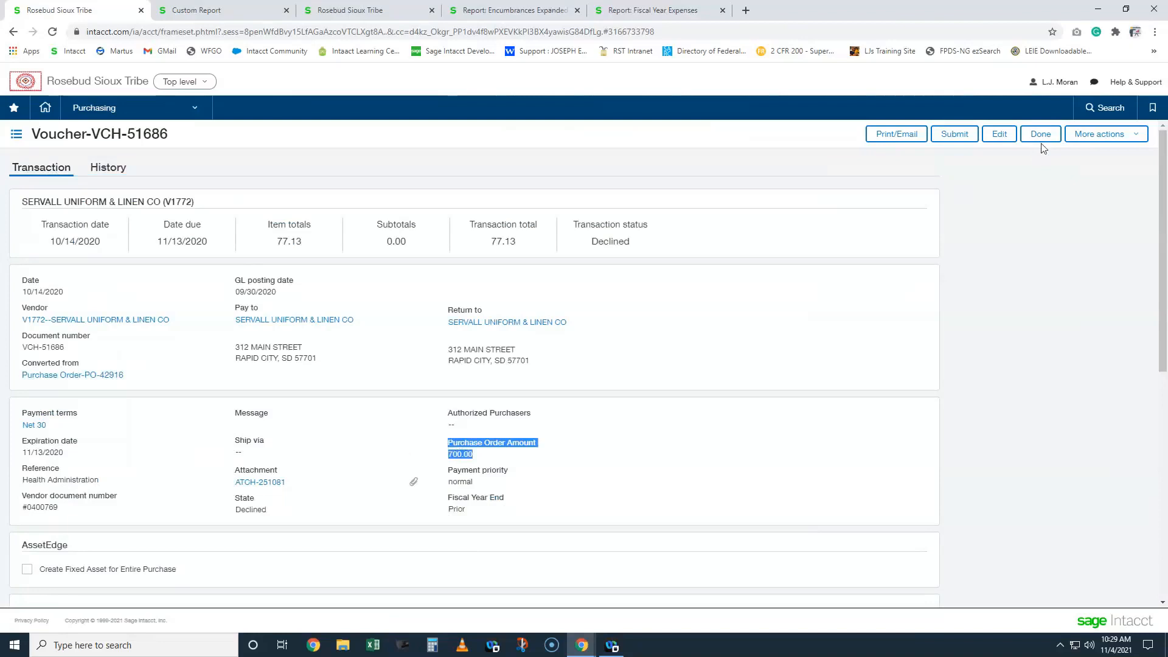
left_click(108, 167)
scroll(392, 357, "down", 5)
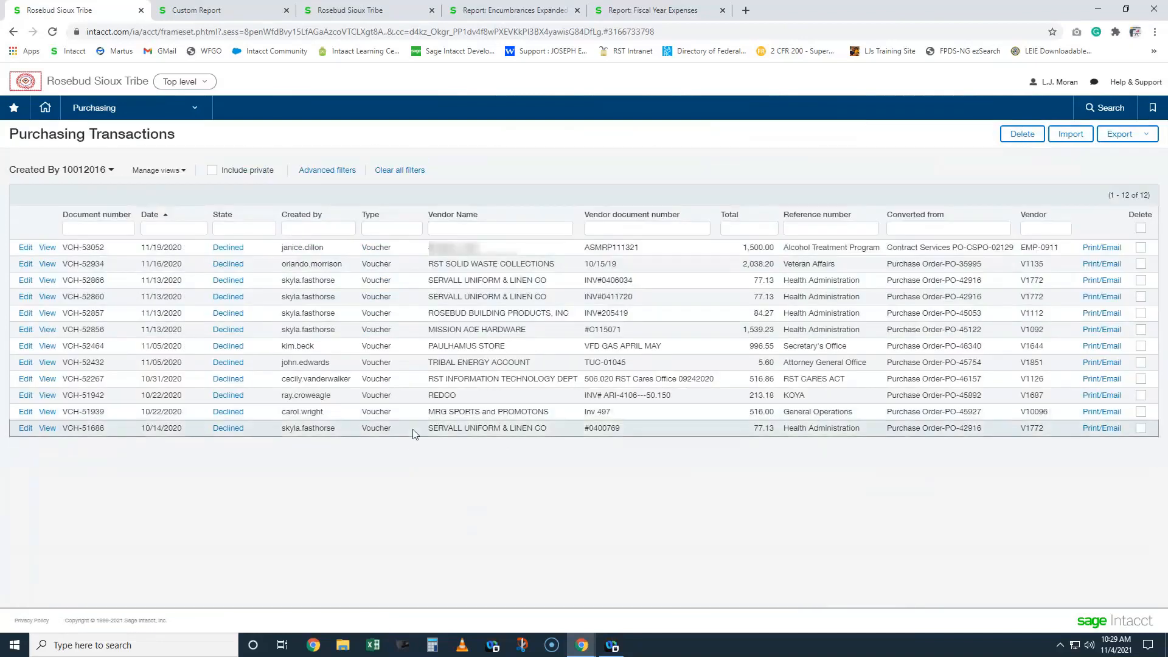
Step: Delete the three declined Servall Uniform & Linen vouchers dated 10/14/2020 and 11/13/2020 from the transaction list
left_click(1140, 427)
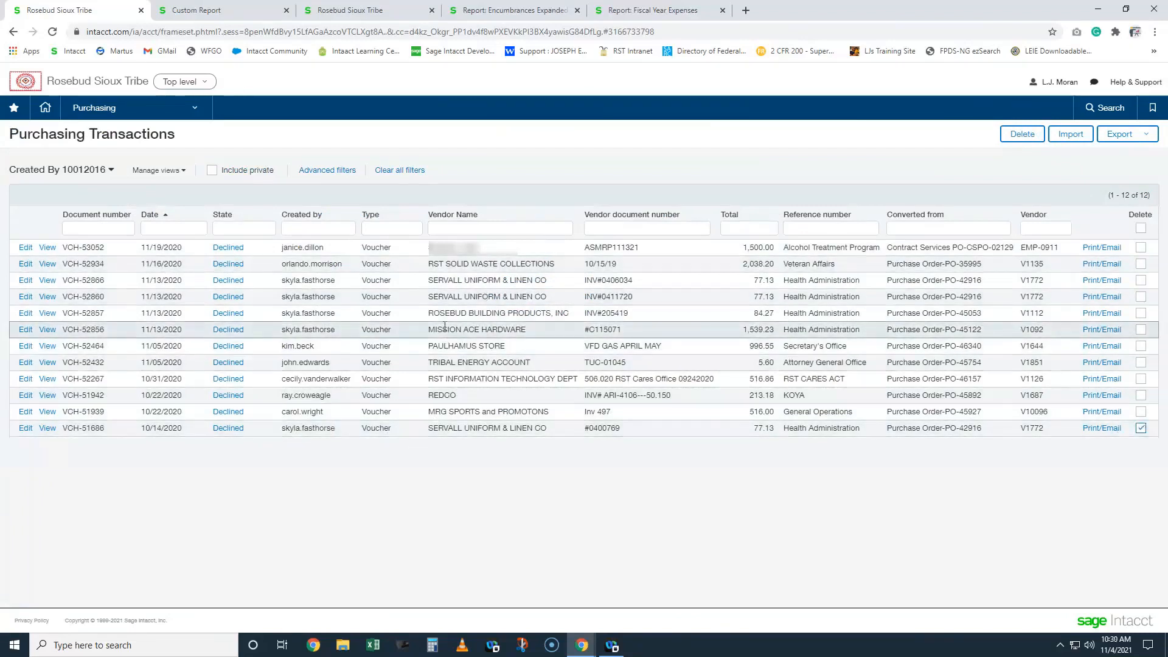
left_click(1141, 280)
left_click(1141, 297)
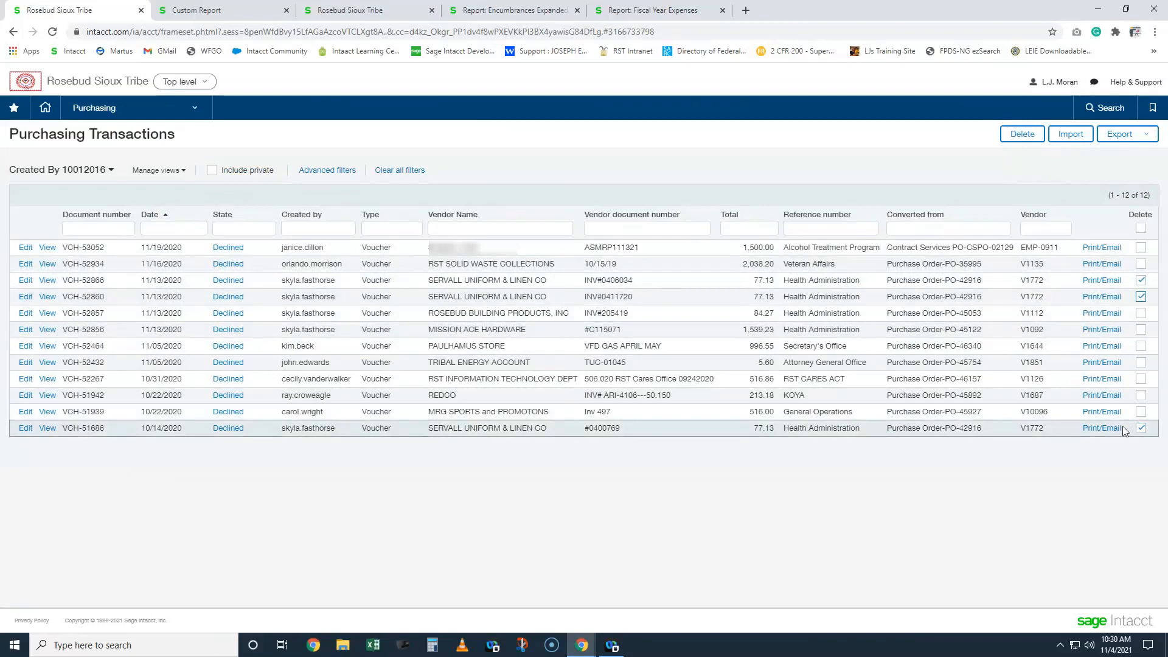
left_click(1023, 143)
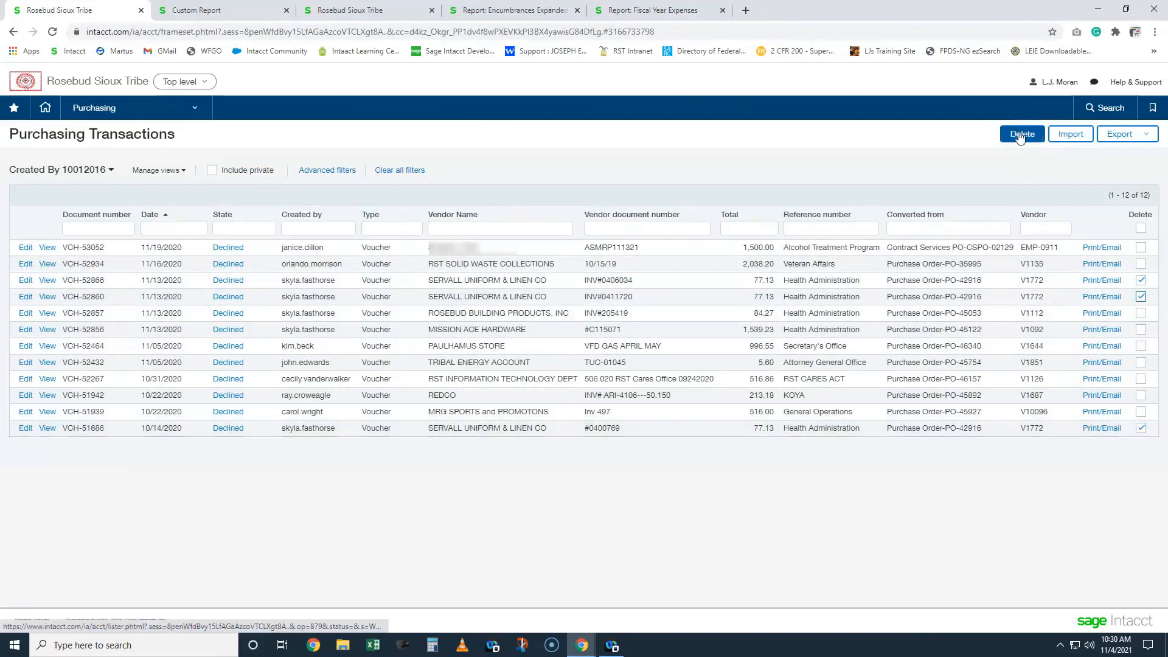
left_click(644, 113)
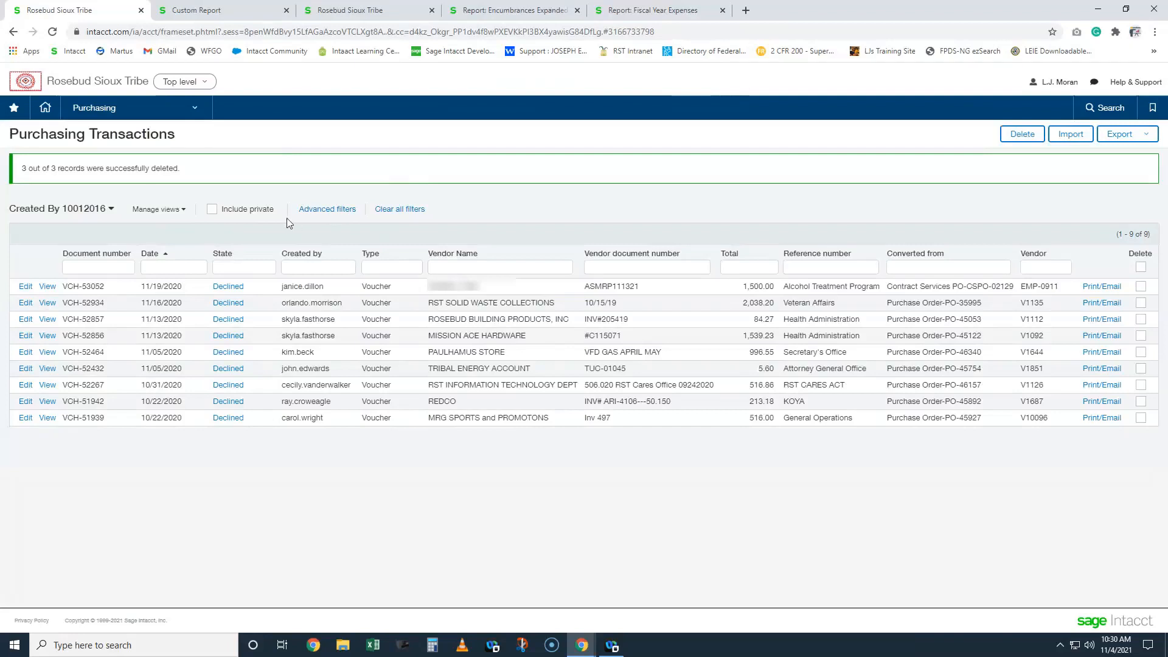
Step: Clear all list filters and find the Servall purchase order behind the deleted vouchers by its document number
left_click(400, 210)
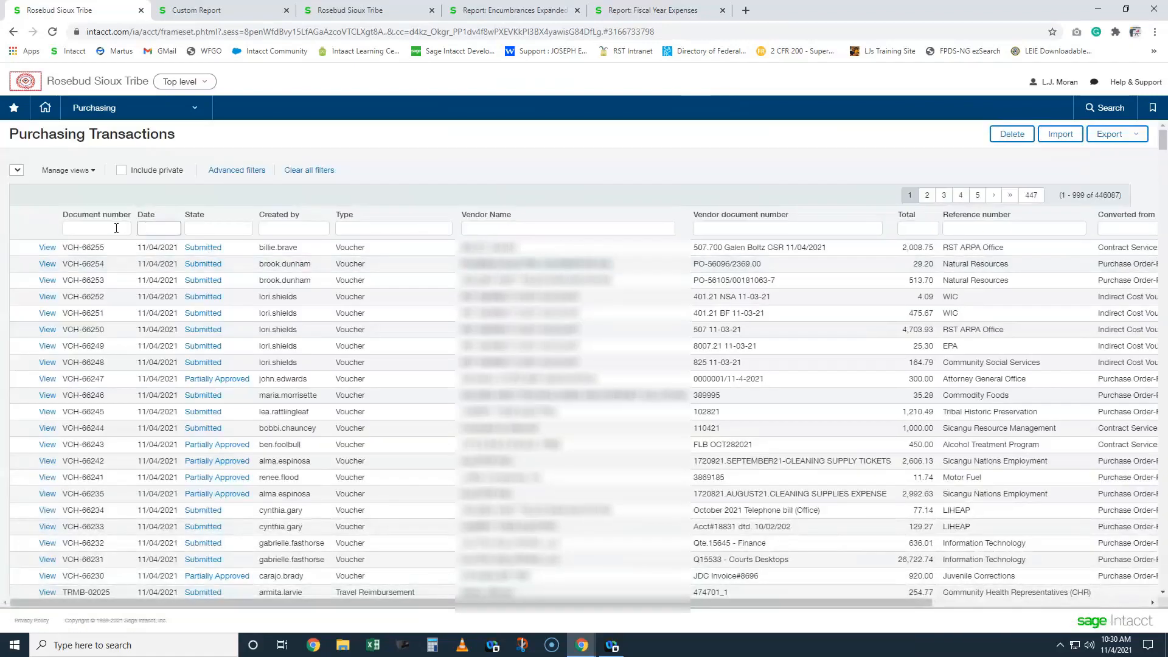
left_click(116, 228)
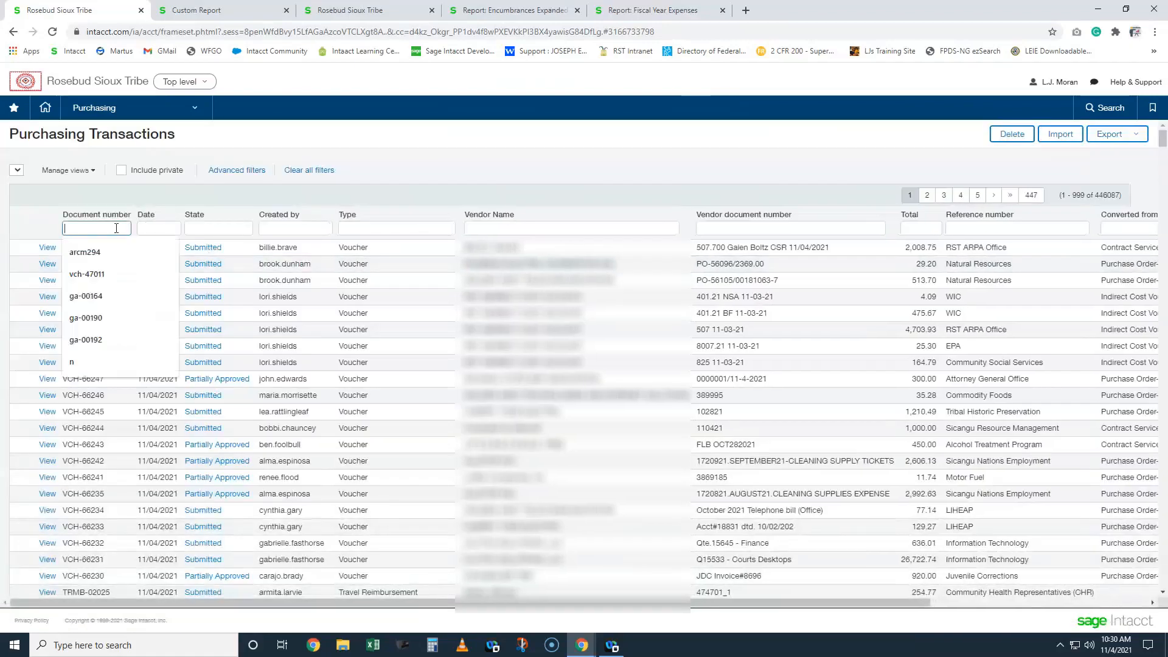
type("po-42916")
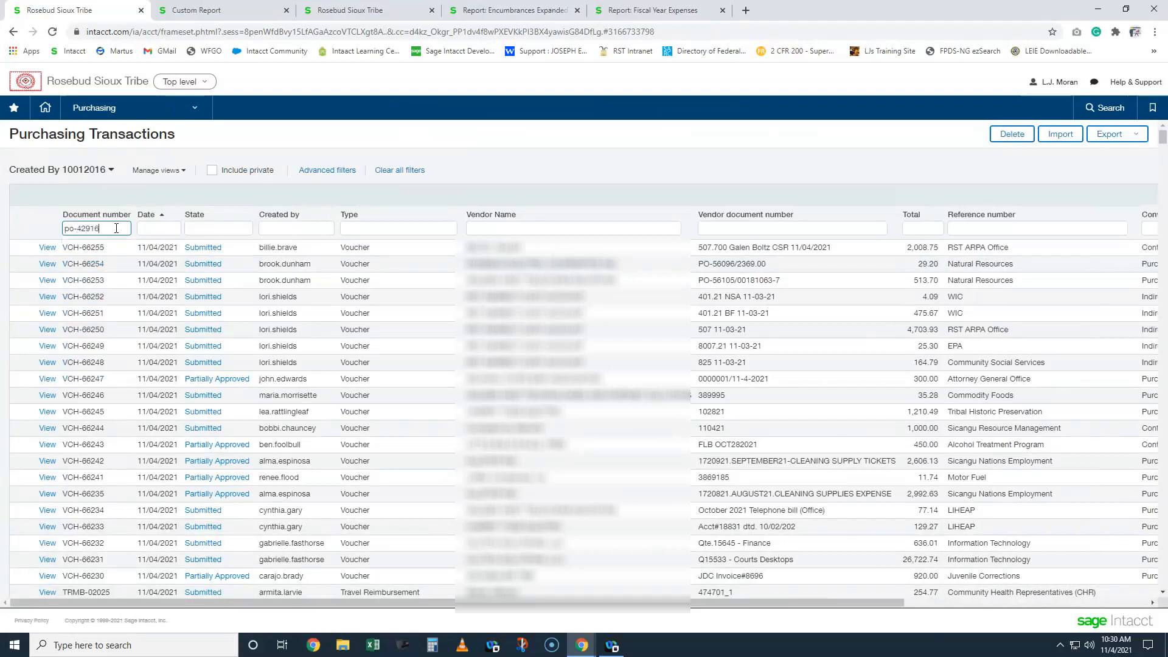
key("Return")
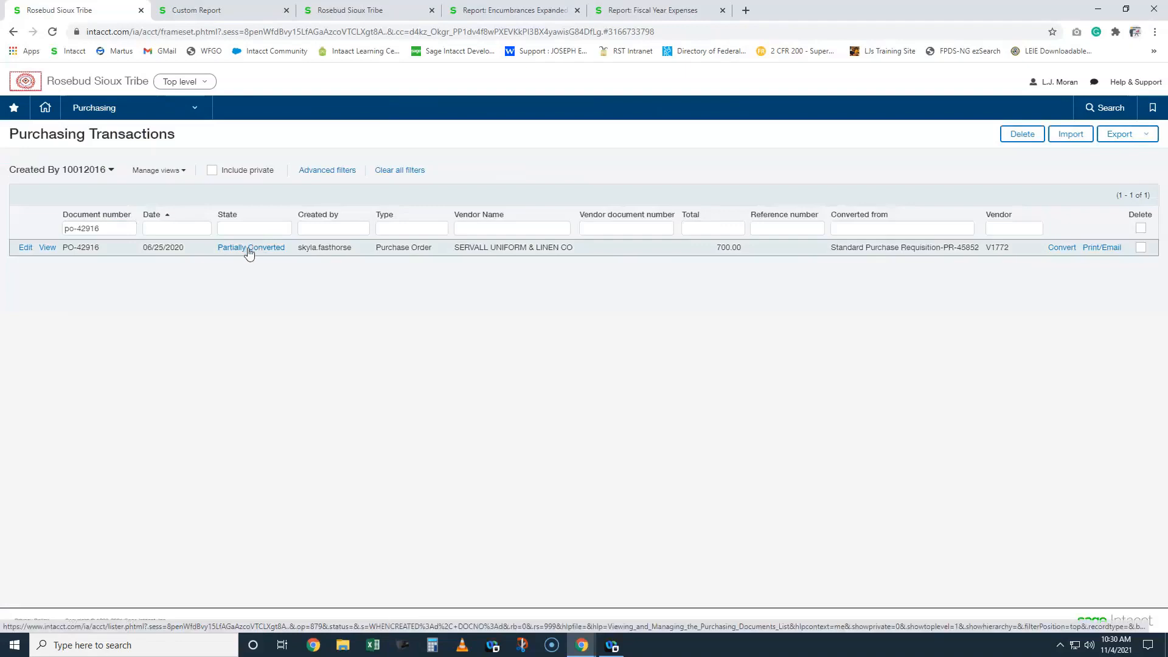
Step: Convert the partially converted Servall purchase order to a Close Partial PO dated 9/30/21 and post it despite the fiscal-year warning
left_click(1061, 247)
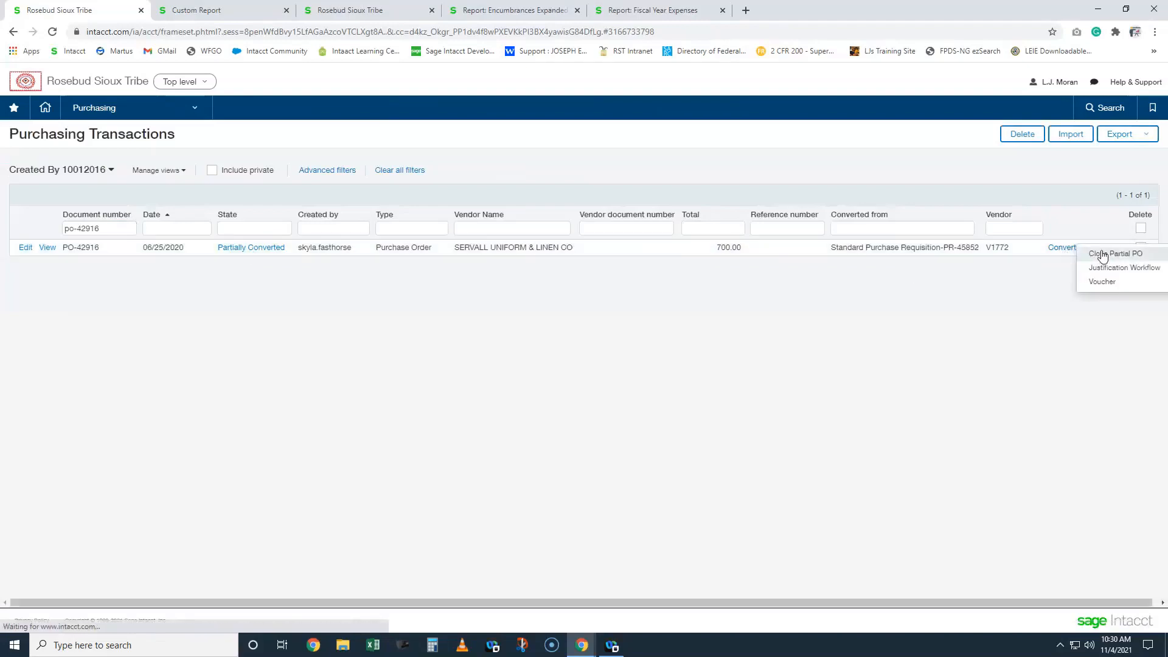
left_click(1081, 253)
type("9/30/21")
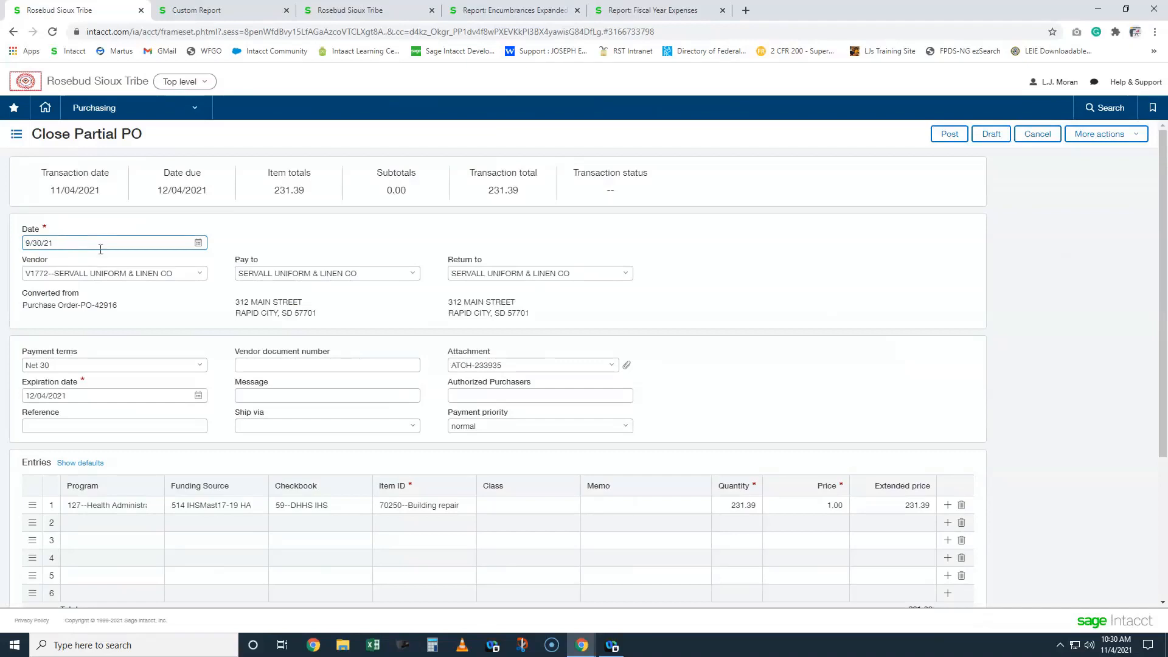
left_click(1061, 289)
left_click(949, 136)
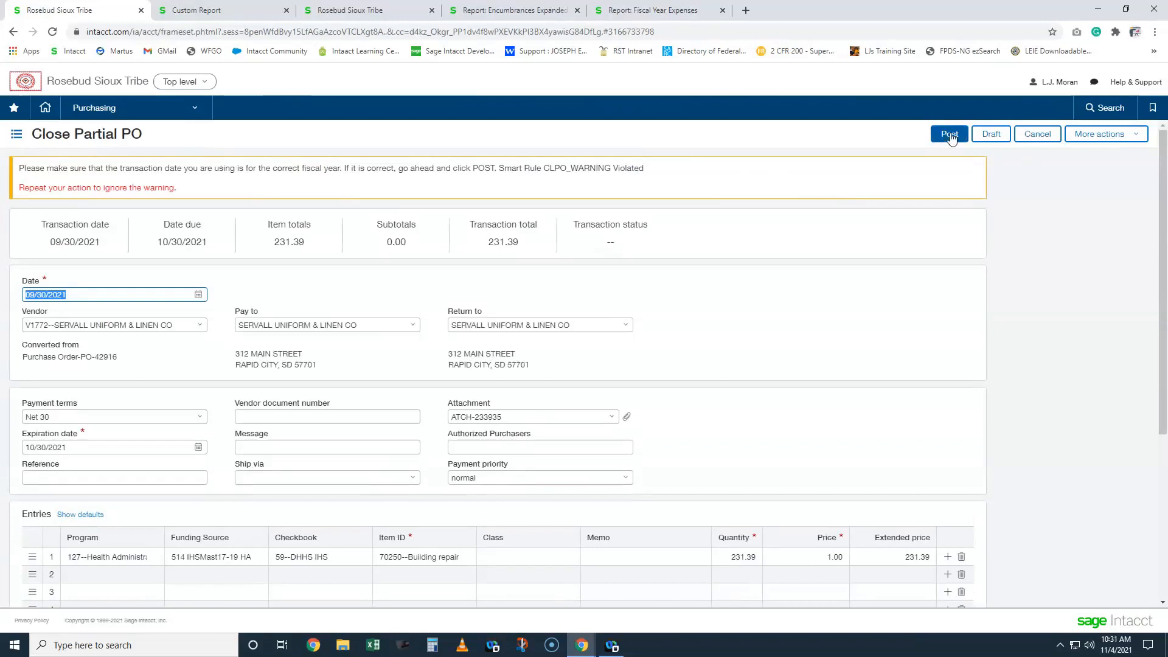
left_click(949, 134)
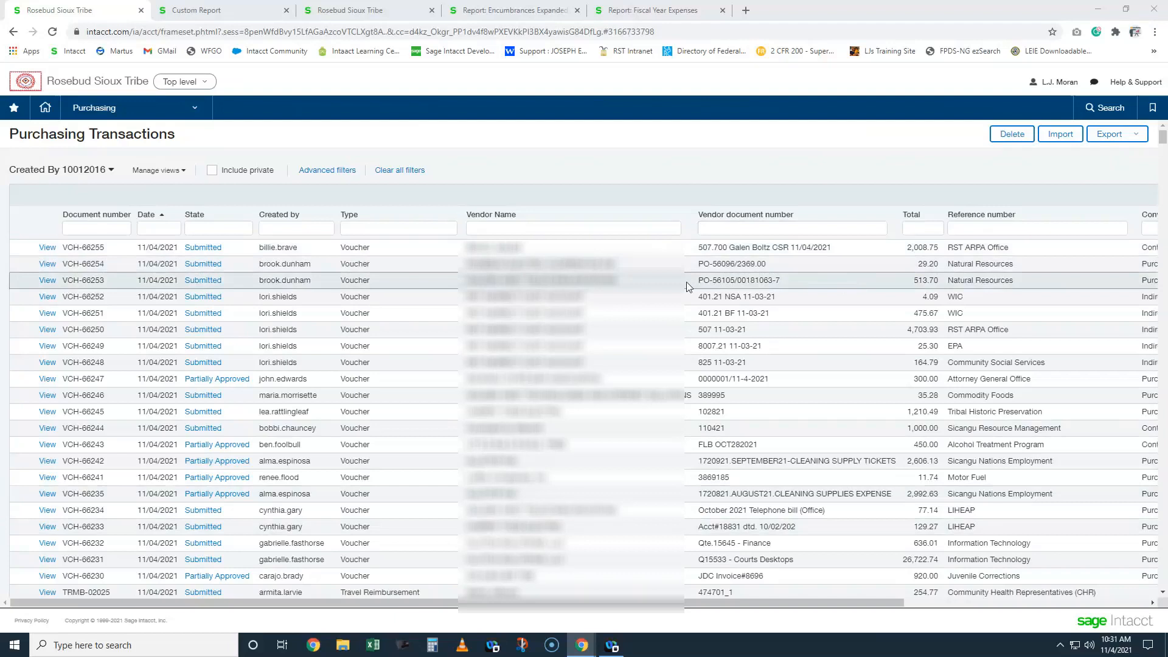
Step: Open the list of Close Partial PO transactions in Purchasing and check its total record count
left_click(105, 121)
mouse_move(256, 254)
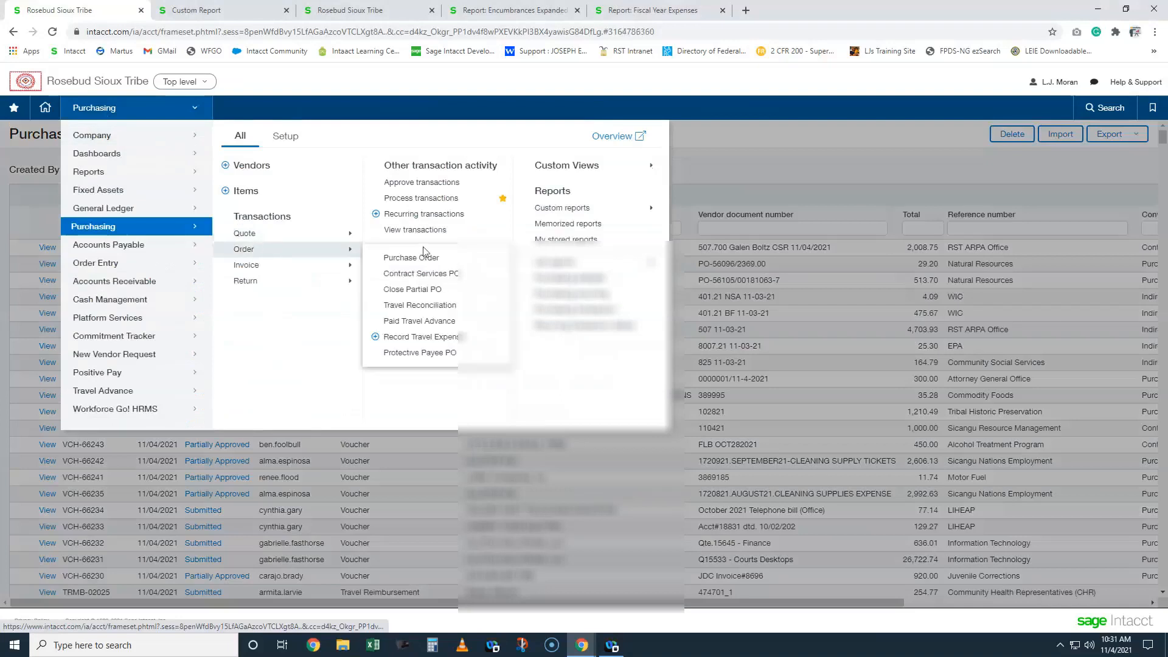
left_click(413, 290)
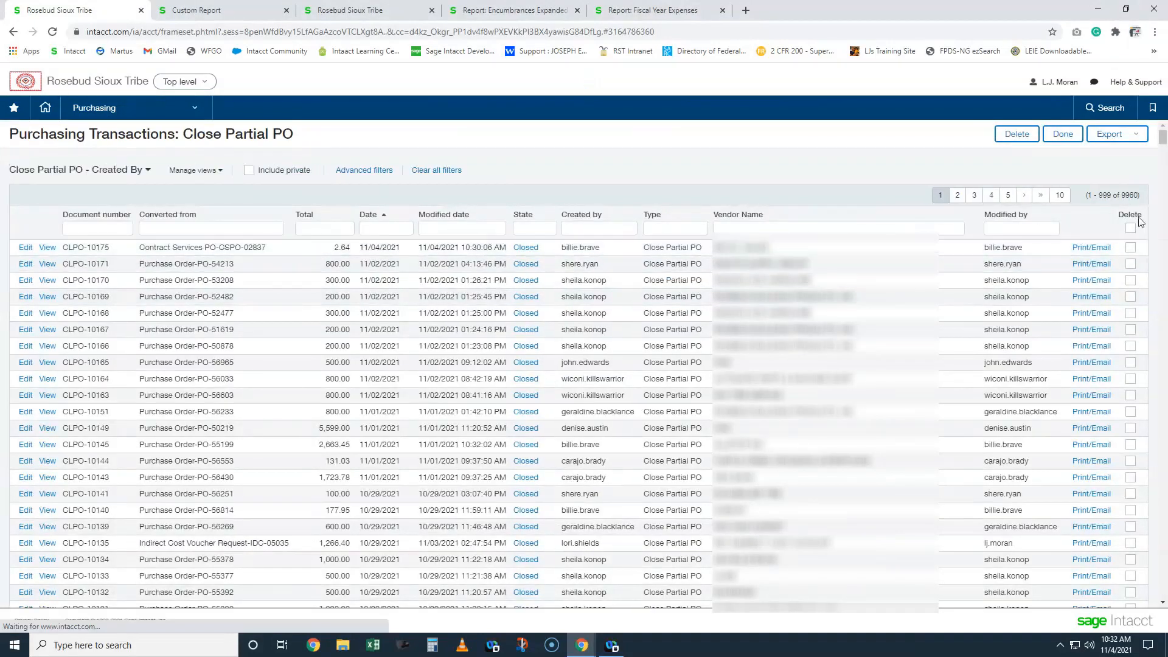
left_click_drag(1121, 196, 1140, 217)
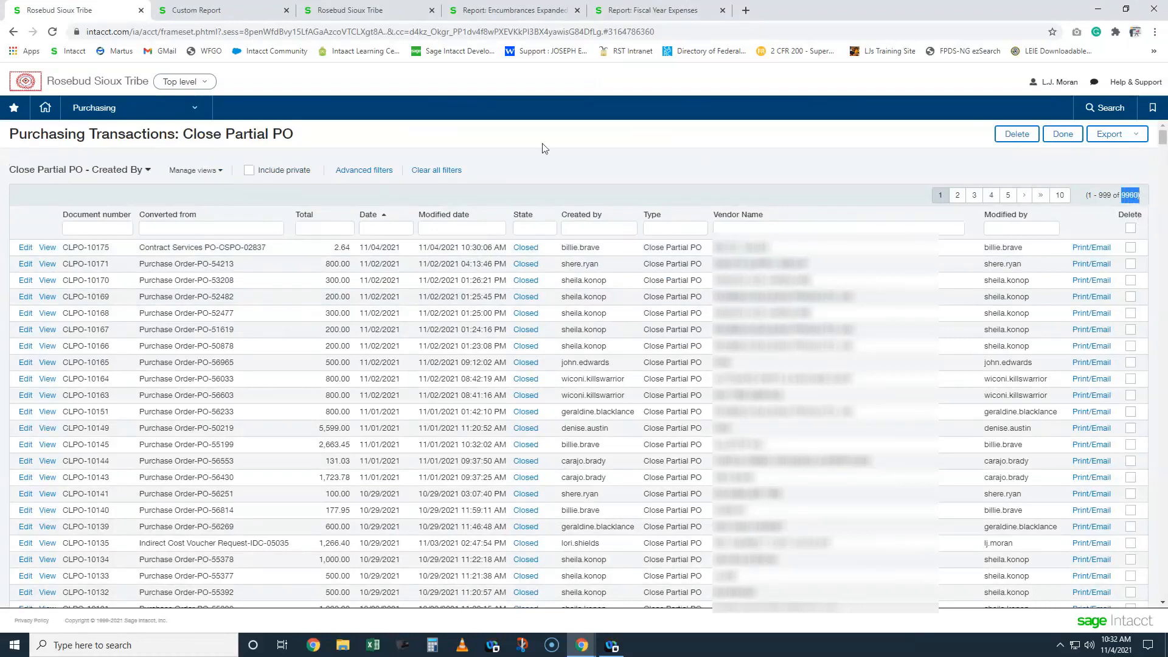
Step: Filter the Close Partial PO list to Date greater or equal 10/01/2021 and apply the filter
left_click(364, 171)
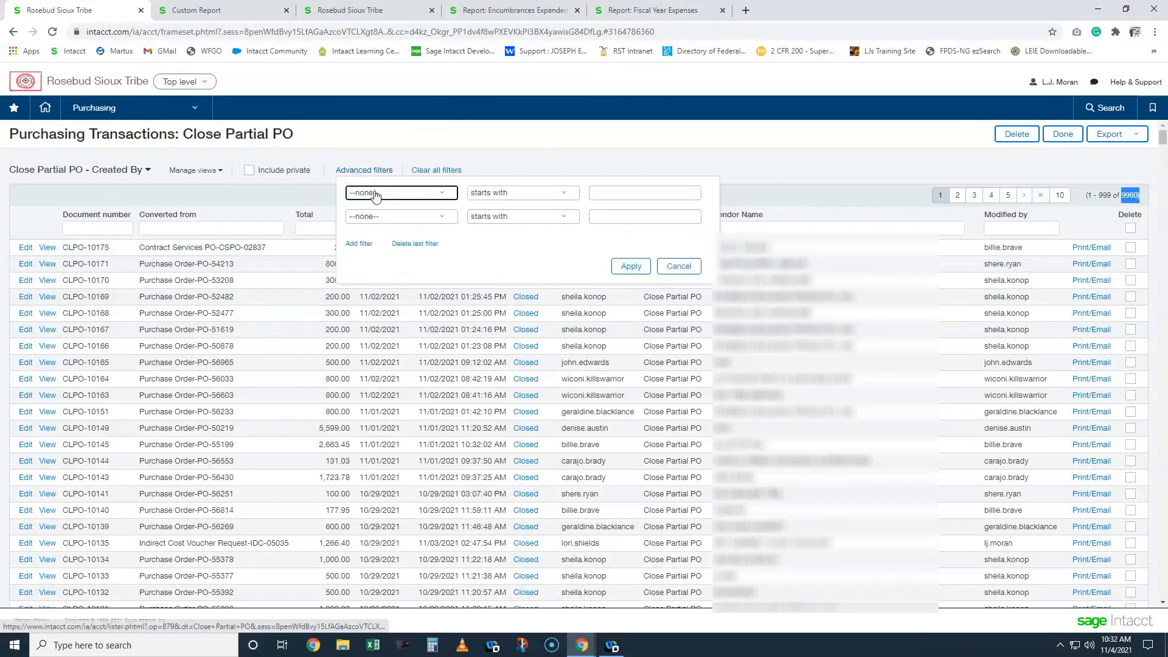
left_click(376, 195)
left_click(377, 274)
left_click(523, 193)
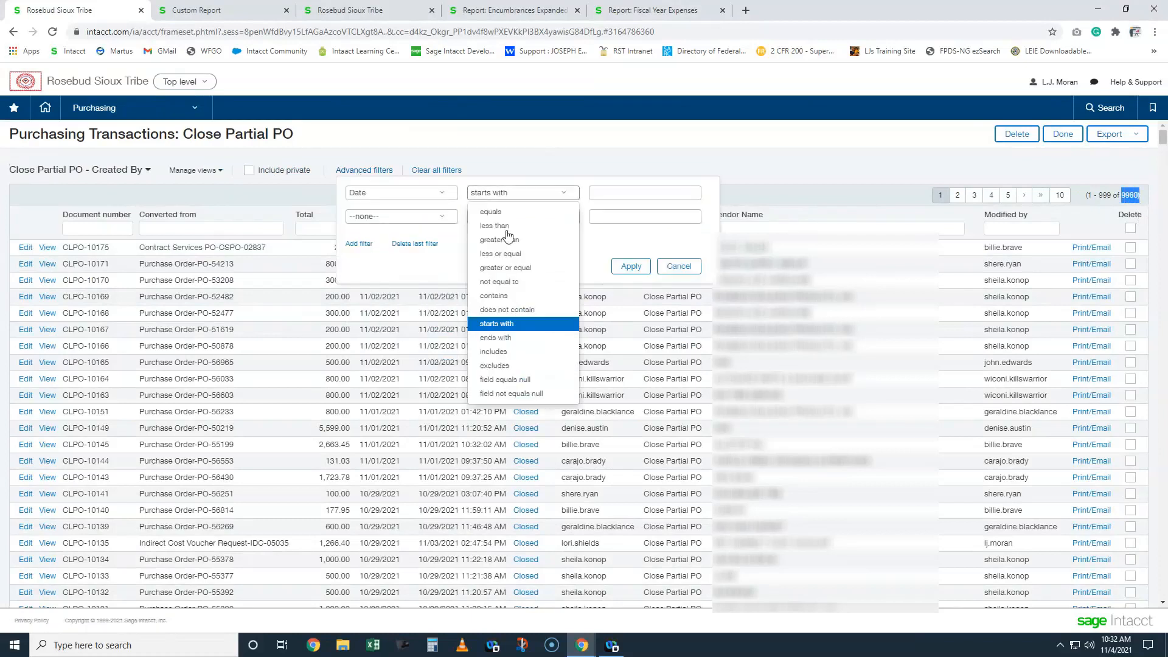
left_click(529, 268)
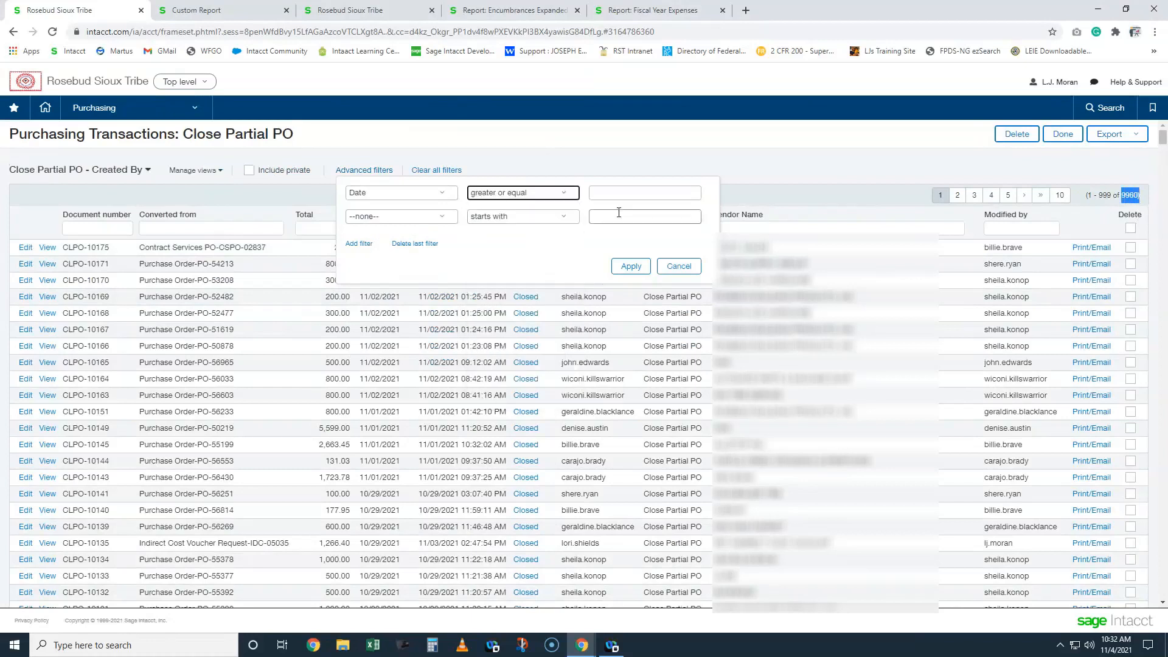
left_click(625, 189)
type("10/")
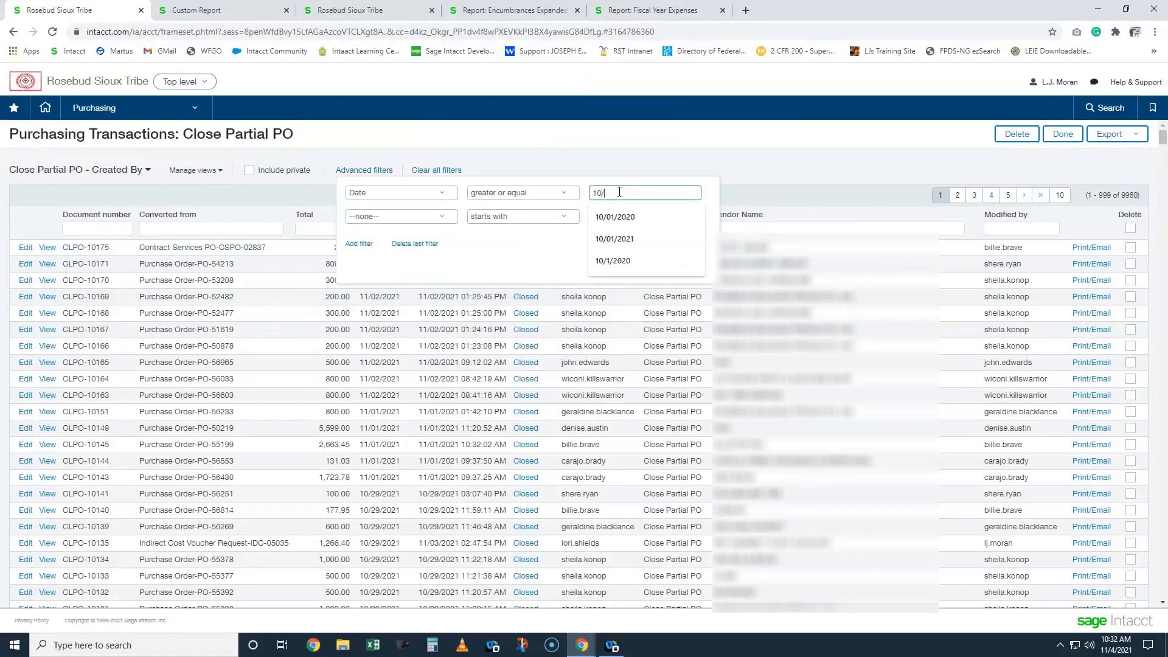
type("01/2021")
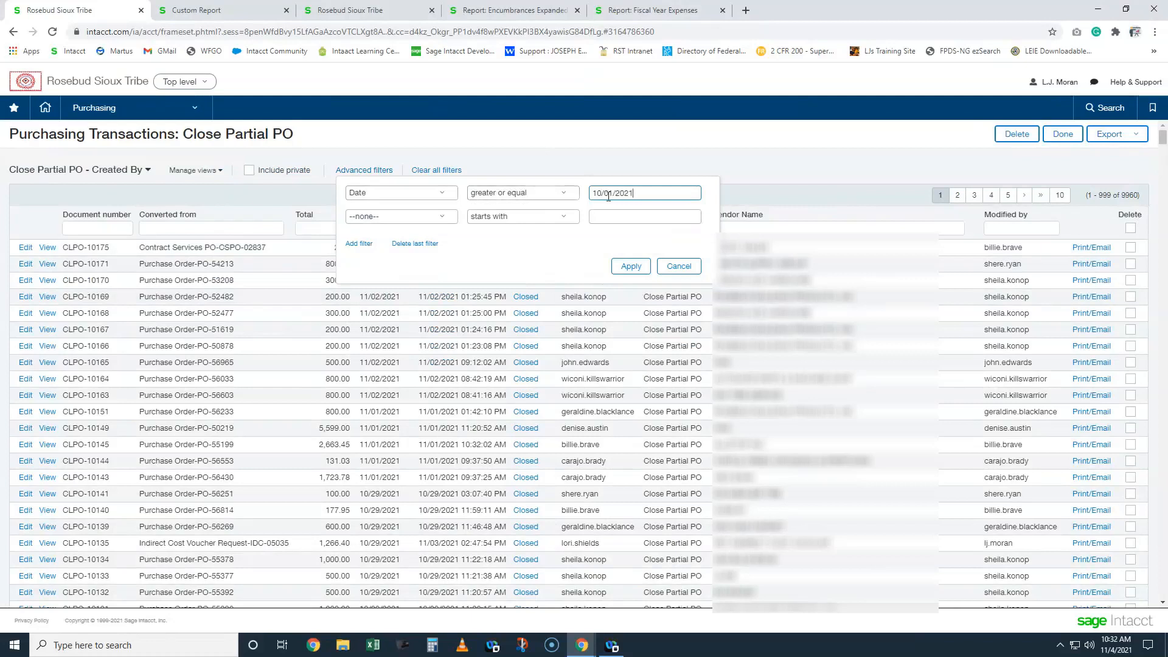
left_click(629, 265)
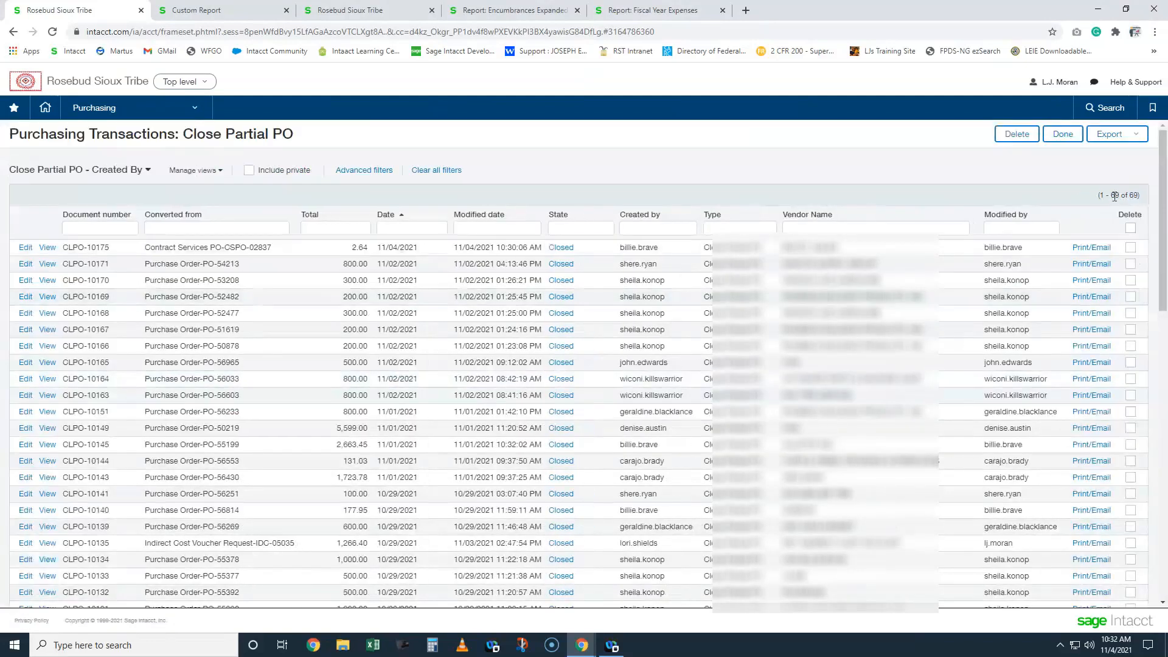
Step: Check the filtered list's record count and review the dates of the Close Partial PO transactions from 10/01/2021 onward
left_click_drag(1110, 195, 1135, 197)
left_click(854, 189)
scroll(407, 415, "down", 5)
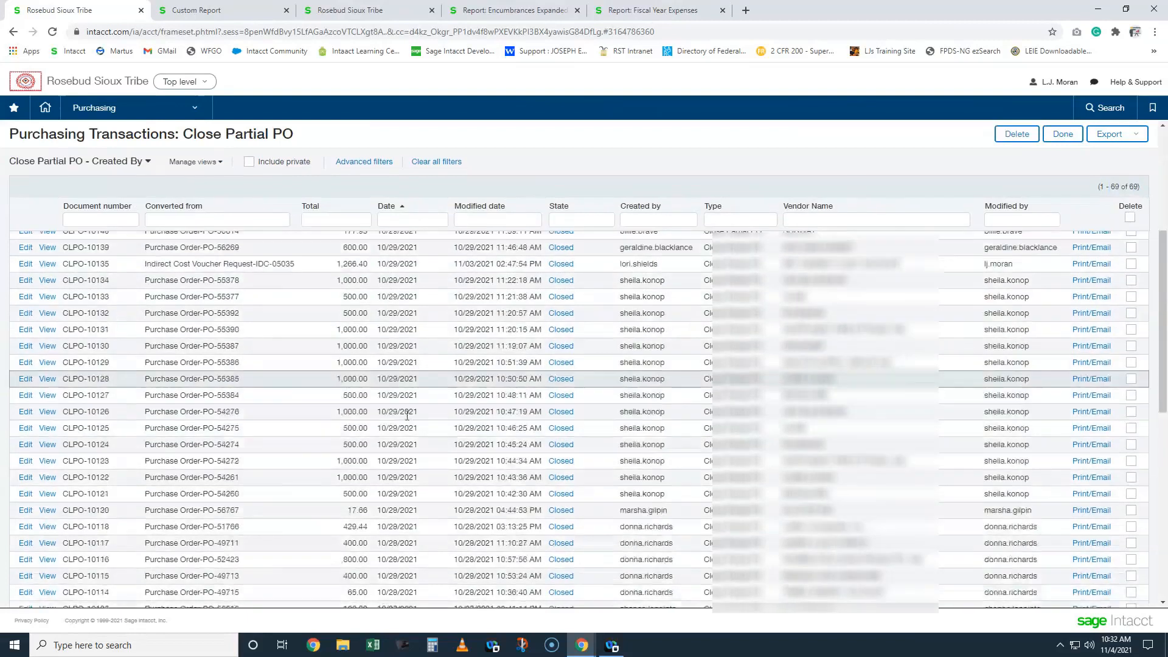
scroll(407, 416, "down", 8)
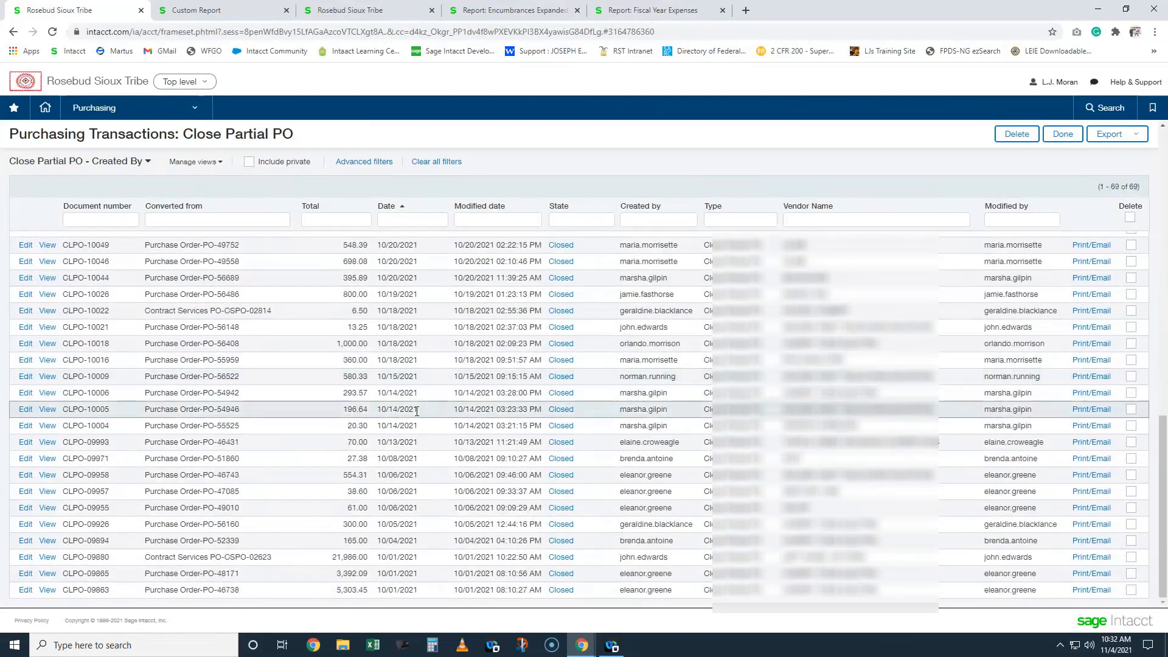
scroll(417, 412, "up", 10)
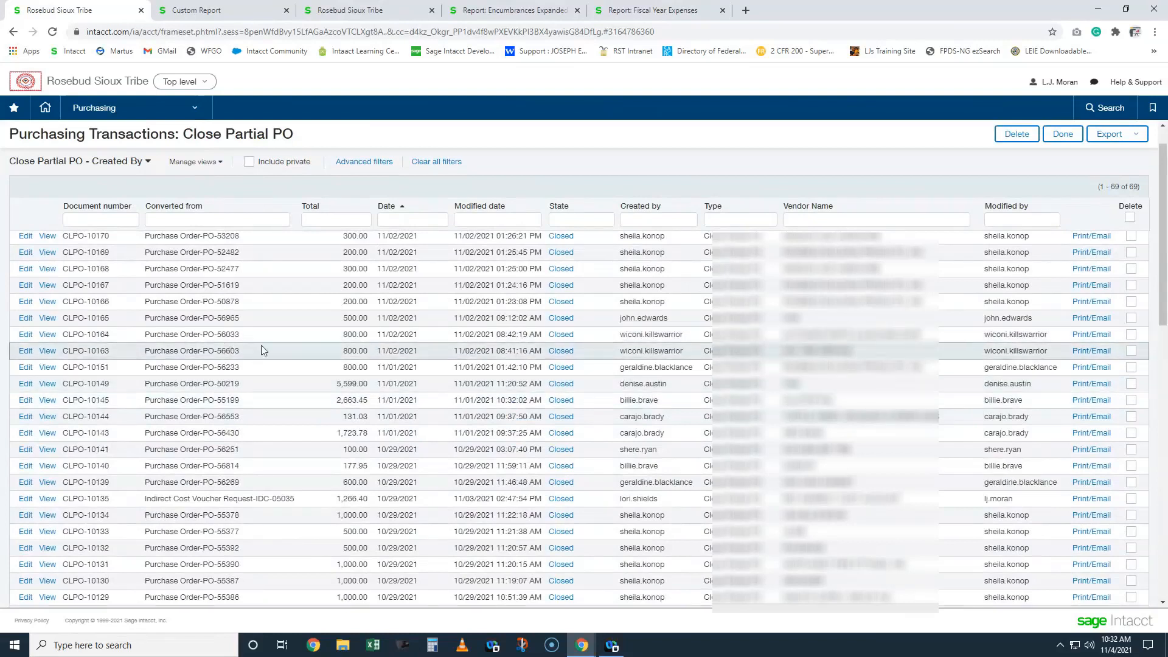
scroll(268, 349, "up", 2)
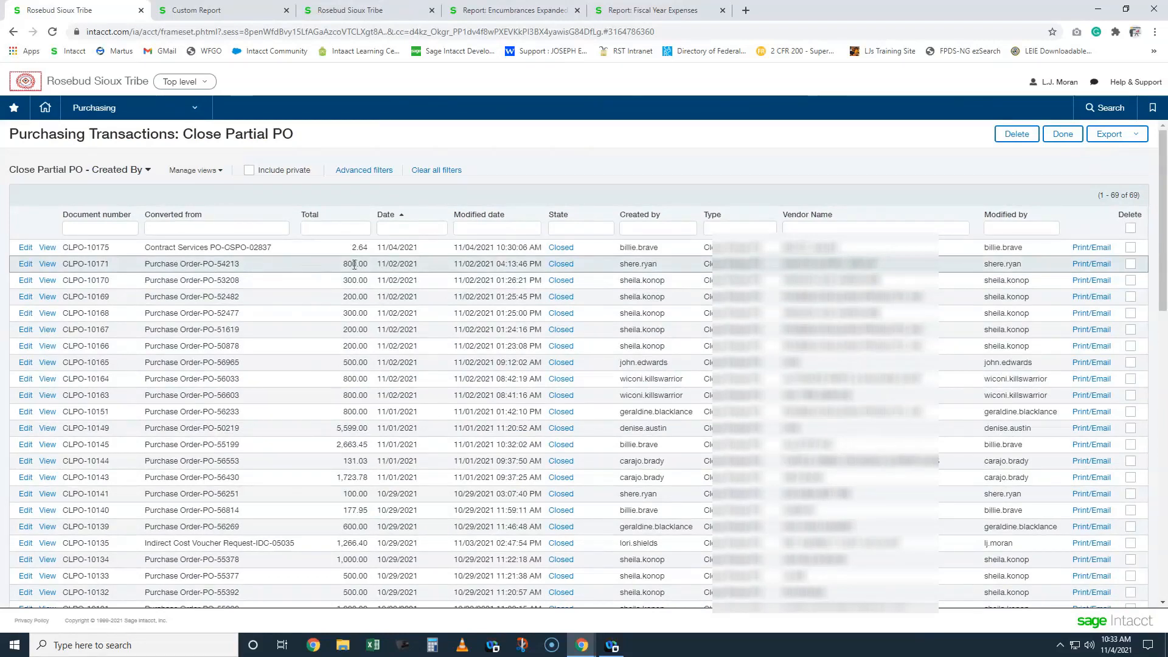
Step: Open the 800.00 Close Partial PO dated 11/02/2021 for editing and compare its requisition and closing dates in its history
left_click_drag(369, 264, 347, 264)
left_click(27, 264)
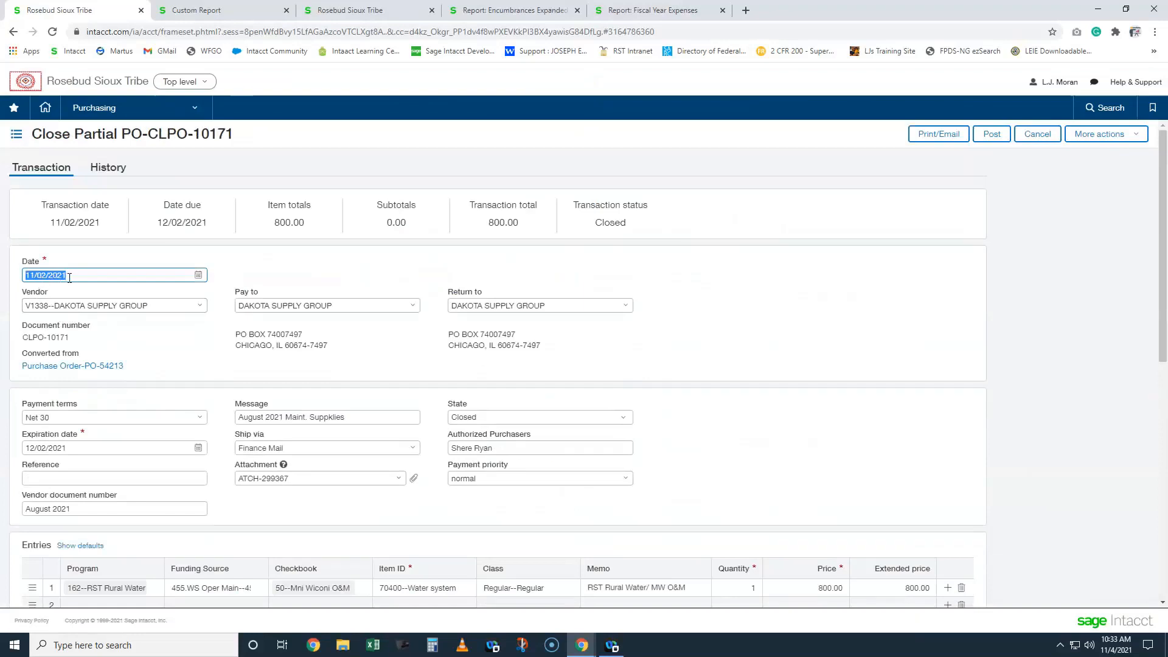
left_click(108, 168)
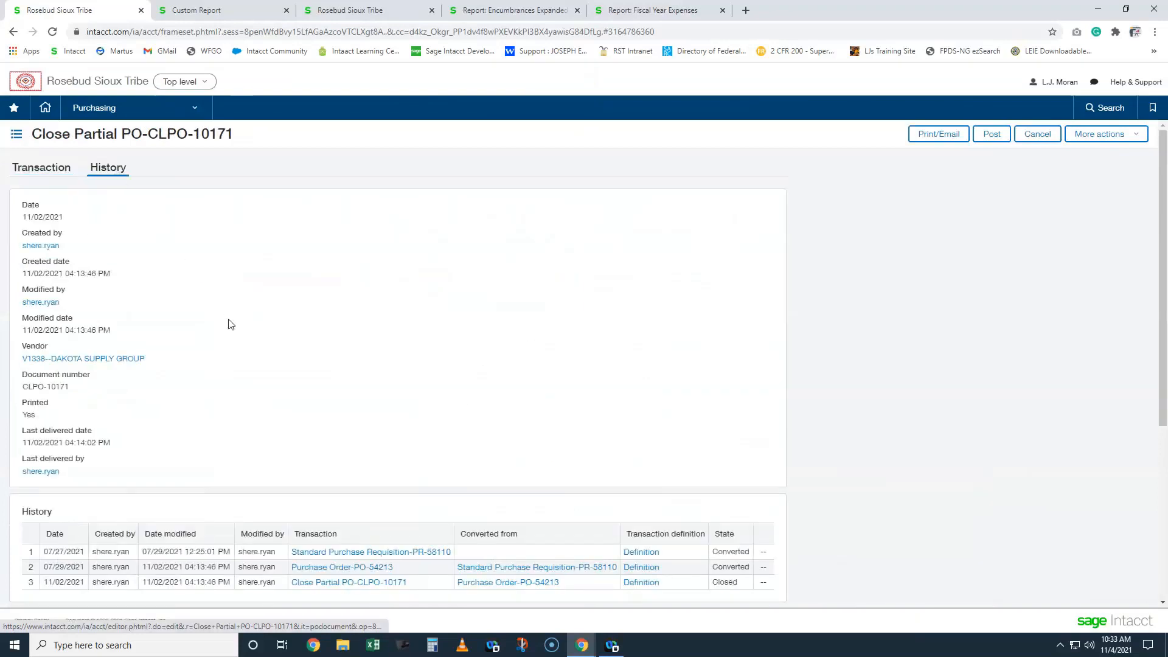
scroll(230, 325, "down", 2)
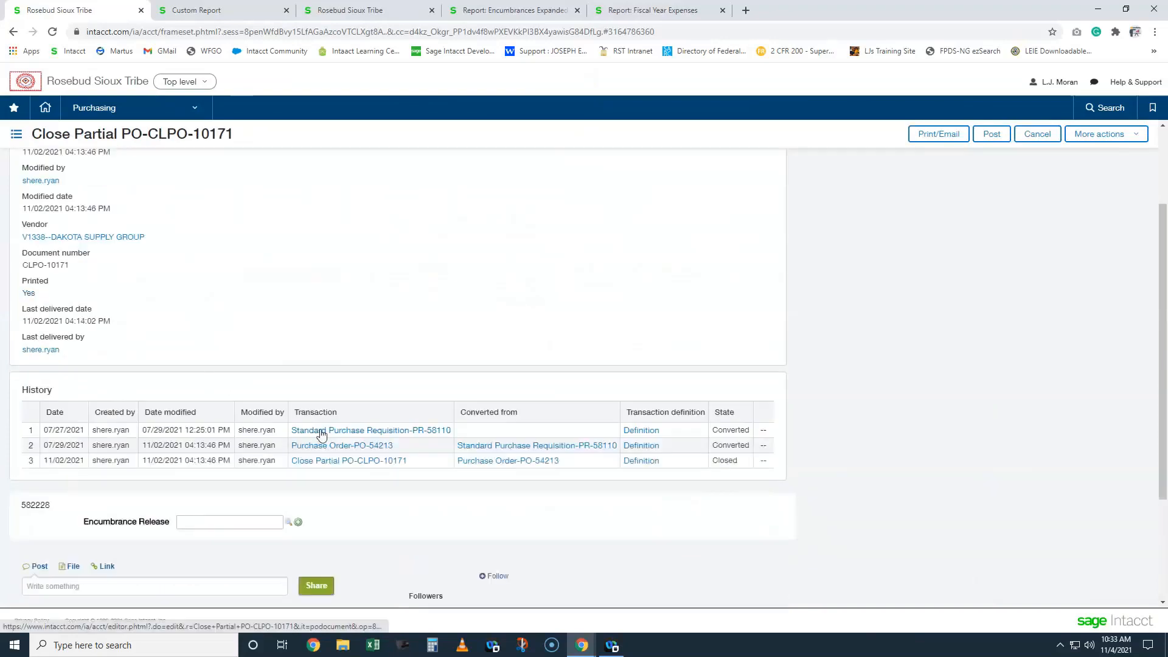
left_click_drag(49, 431, 93, 432)
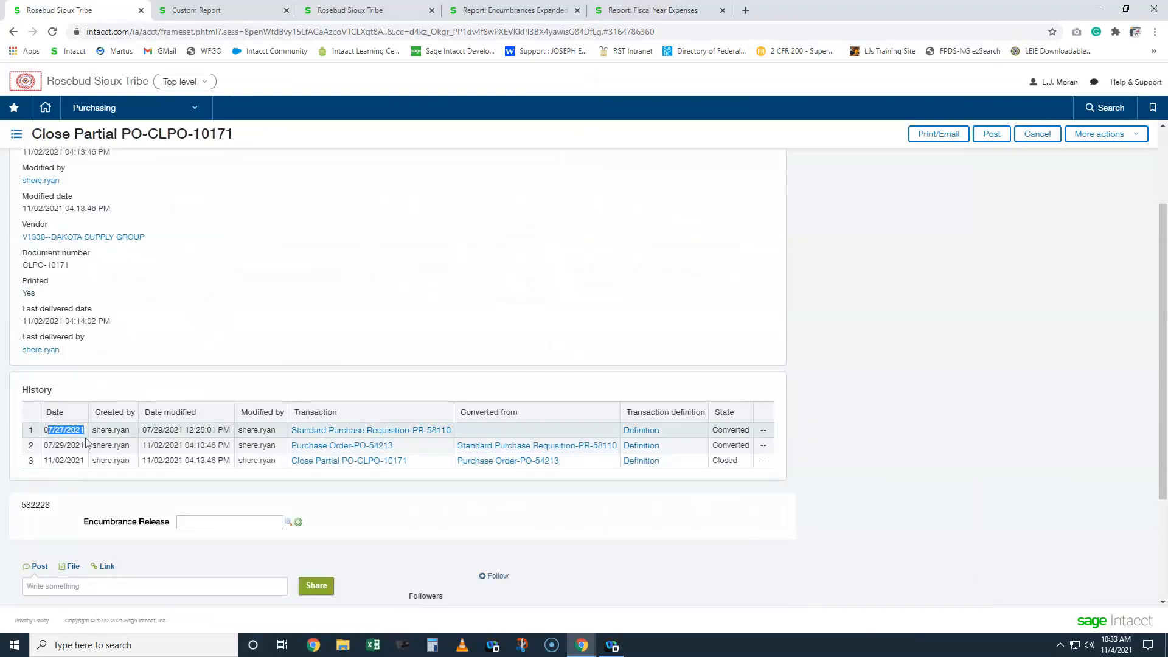
left_click_drag(44, 461, 92, 470)
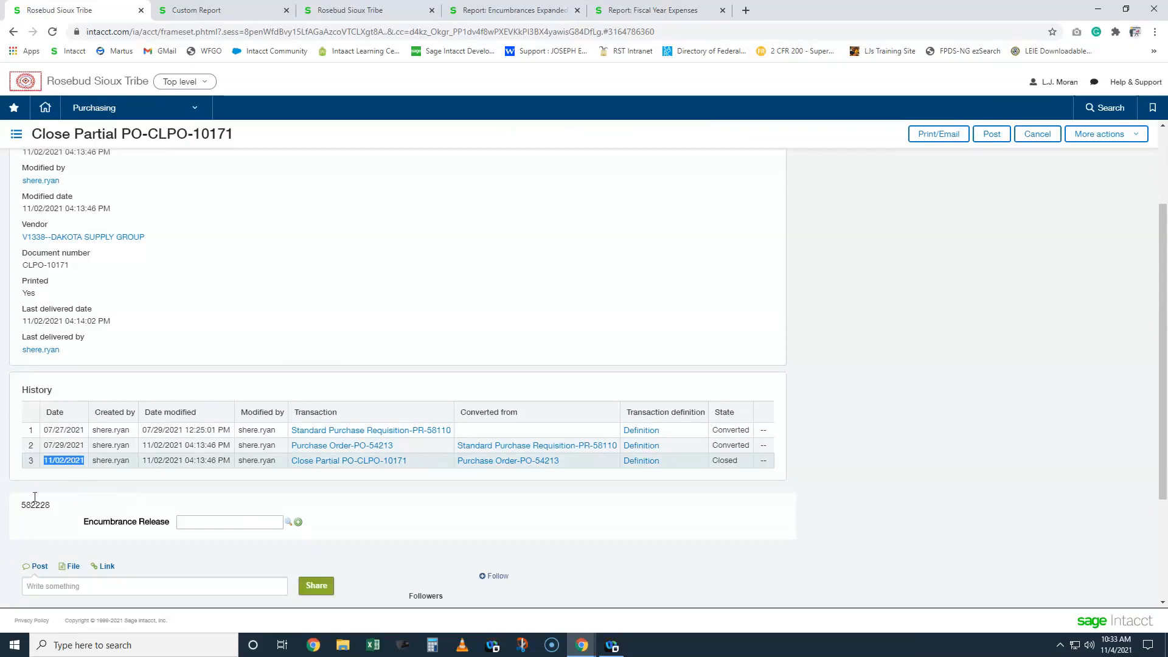
scroll(127, 395, "up", 2)
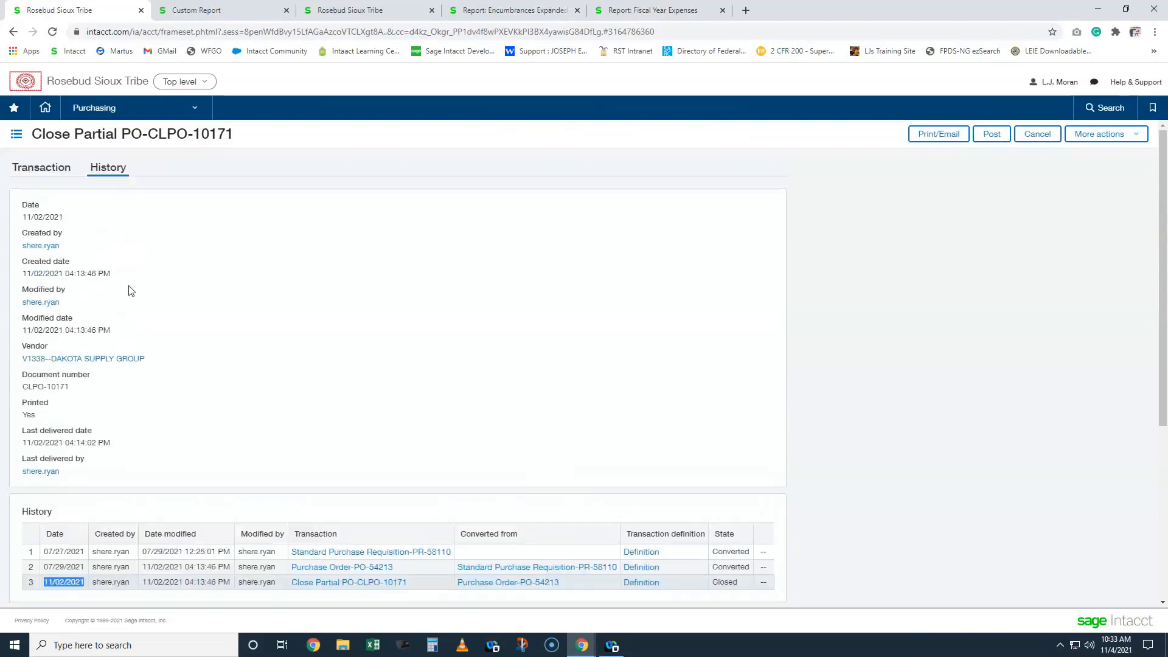
left_click(42, 168)
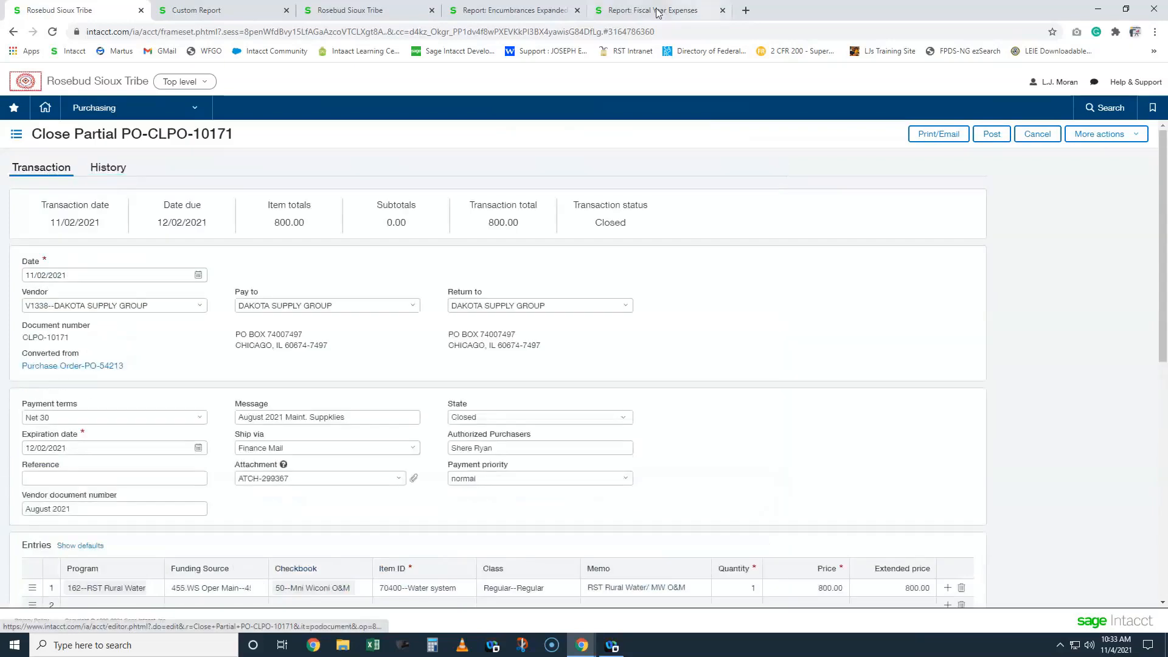
Step: Customize the Dimension Balances Report and limit its GL account range to 70400--Water system Repair and Maintenance
left_click(361, 11)
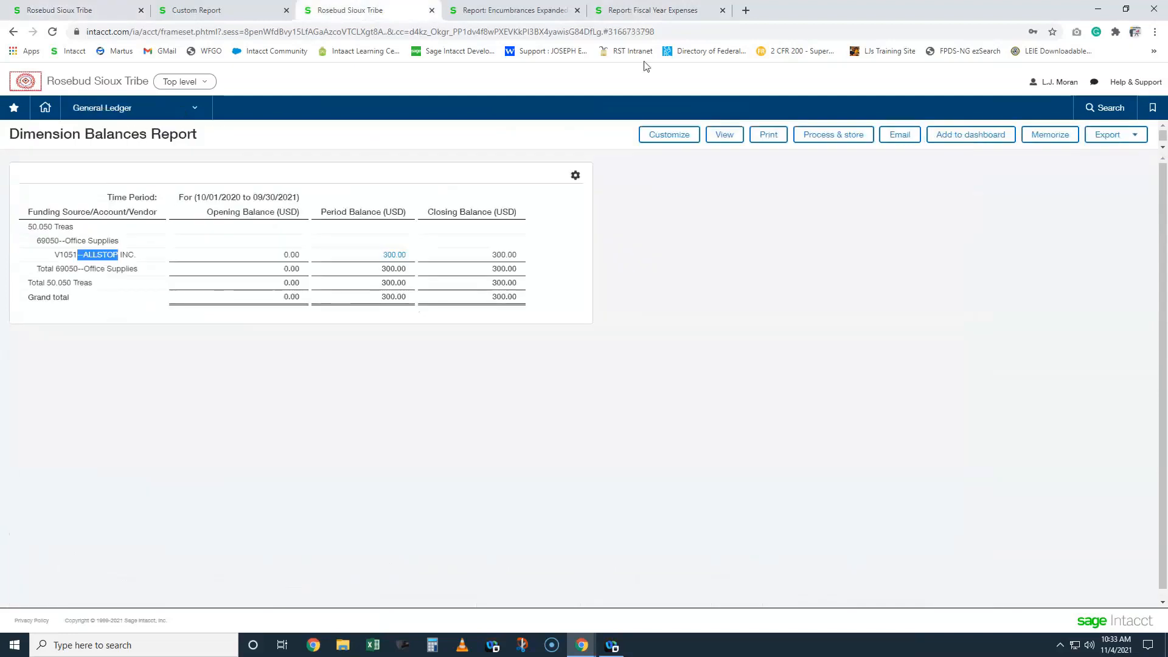
left_click(665, 130)
left_click(134, 249)
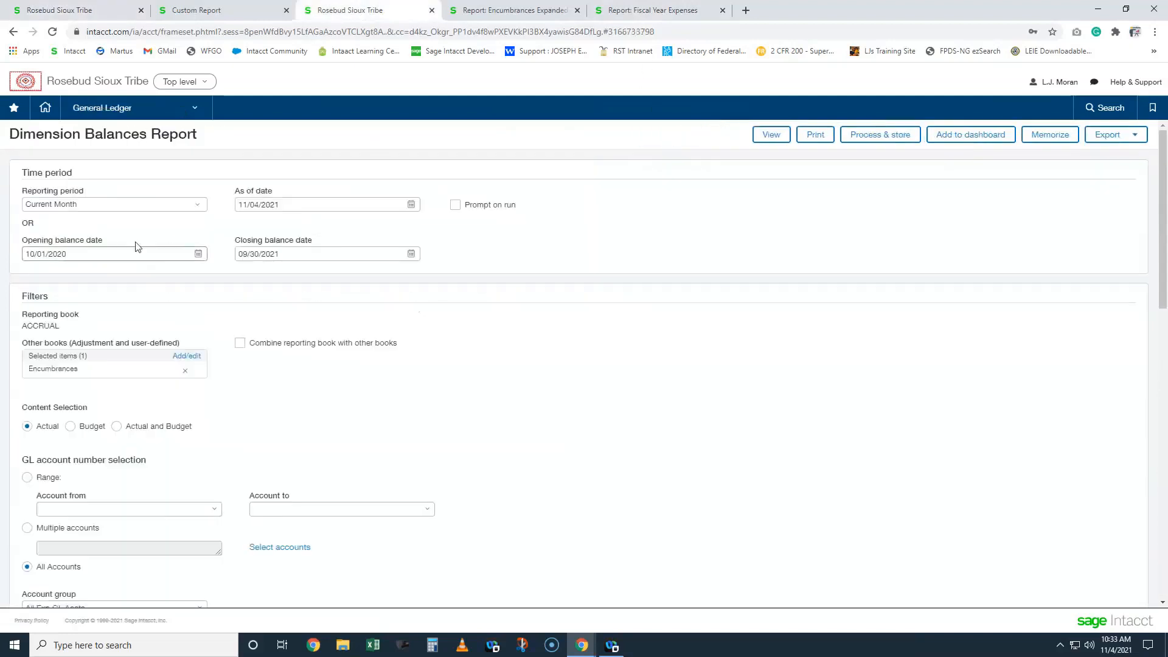
key("BackSpace")
type("0")
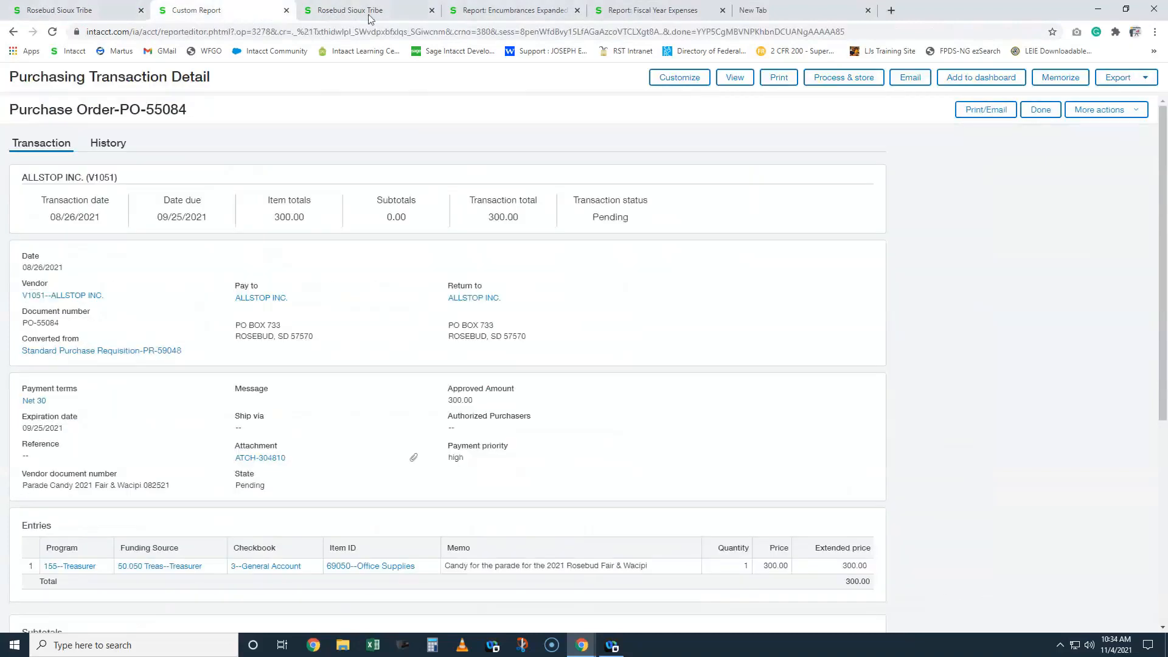
left_click(371, 16)
left_click(86, 448)
type("70400")
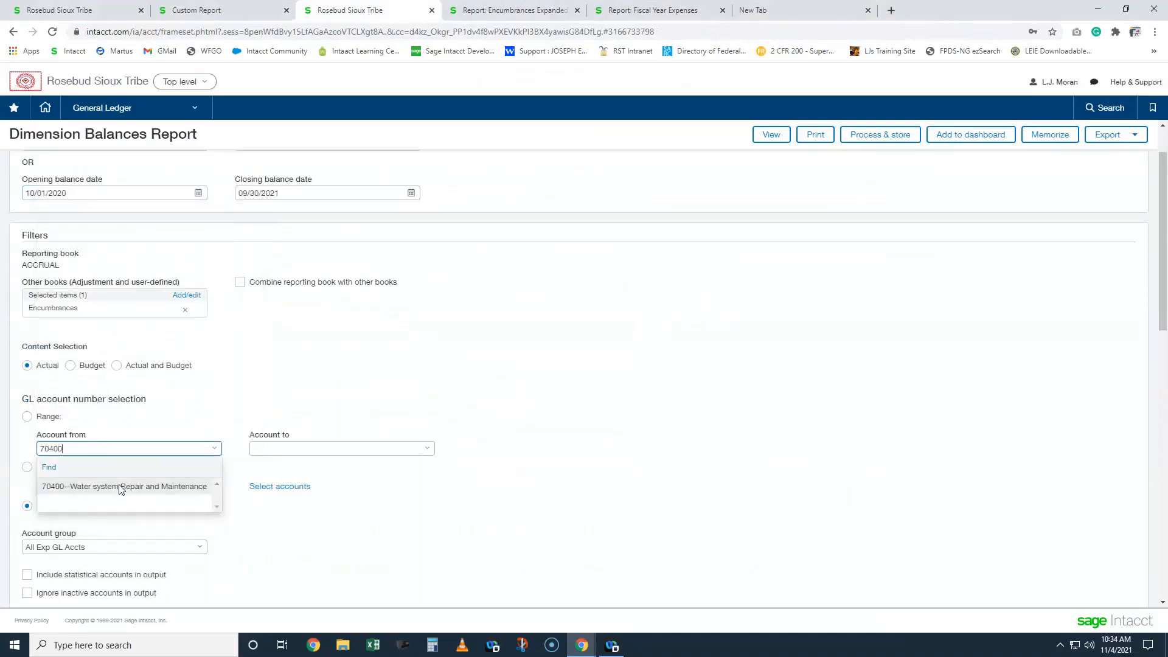
left_click(122, 486)
Step: Close the Custom Report, Encumbrances Expanded and New Tab browser tabs
left_click(287, 13)
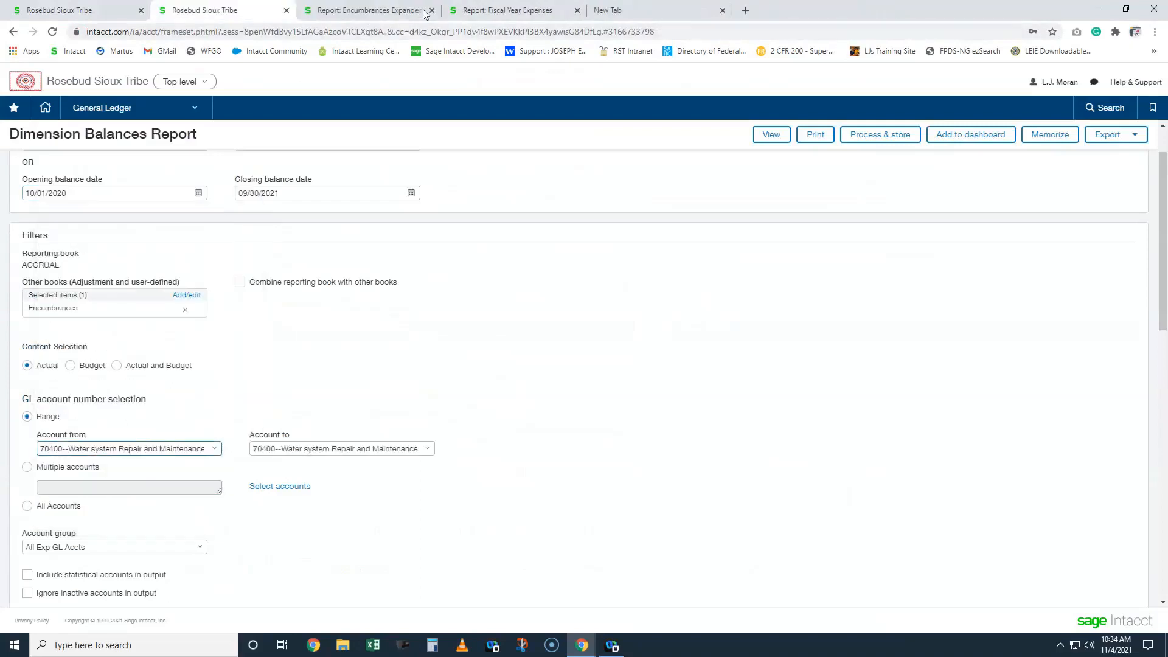
left_click(430, 12)
left_click(577, 10)
Step: Clear the report's account group and set the Program filter to 162--RST Rural Water Systems, matching the Close Partial PO entry
left_click(91, 12)
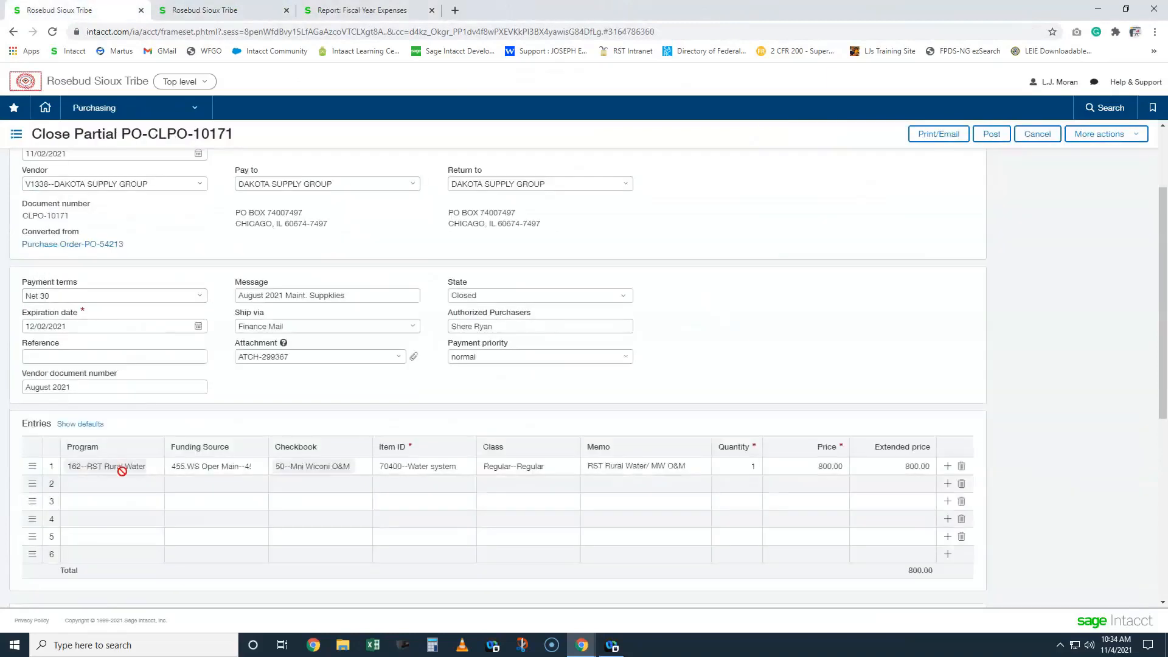
left_click(210, 11)
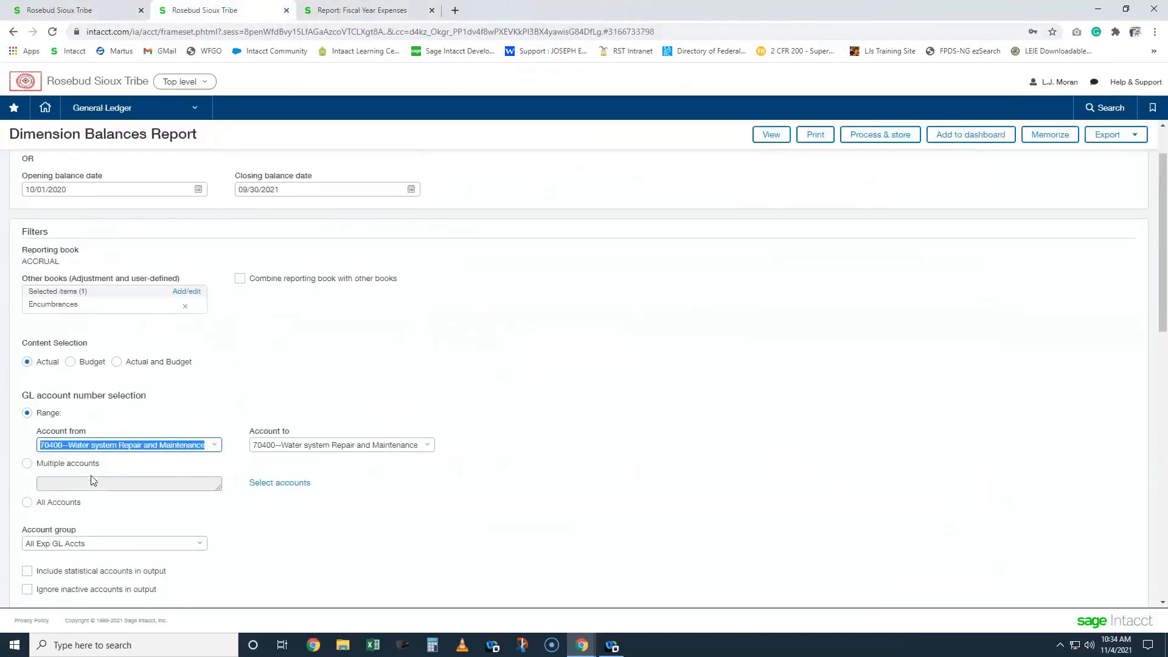
scroll(90, 476, "down", 3)
left_click(81, 367)
key("BackSpace")
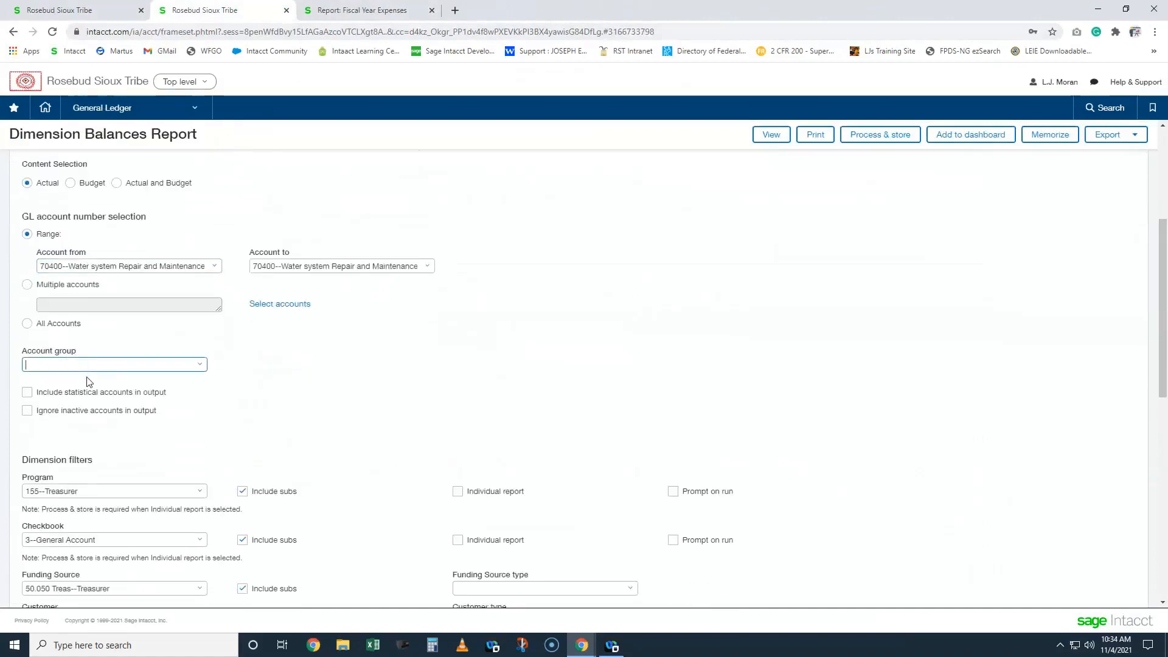
left_click(615, 281)
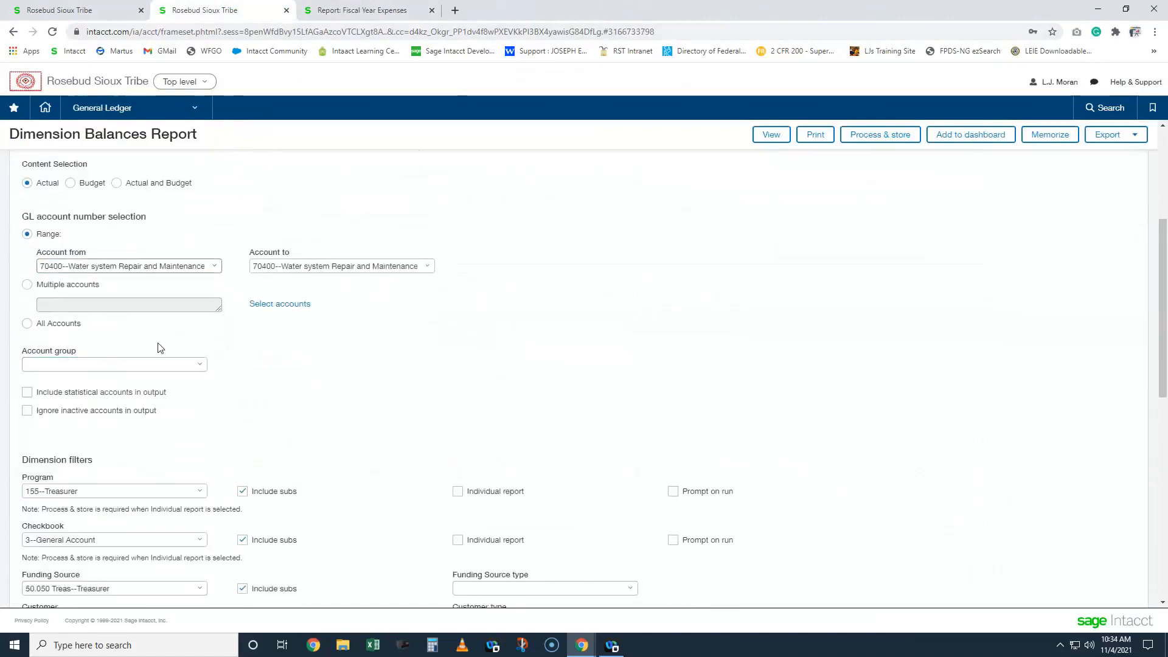
scroll(121, 377, "down", 1)
left_click(79, 435)
type("rst r")
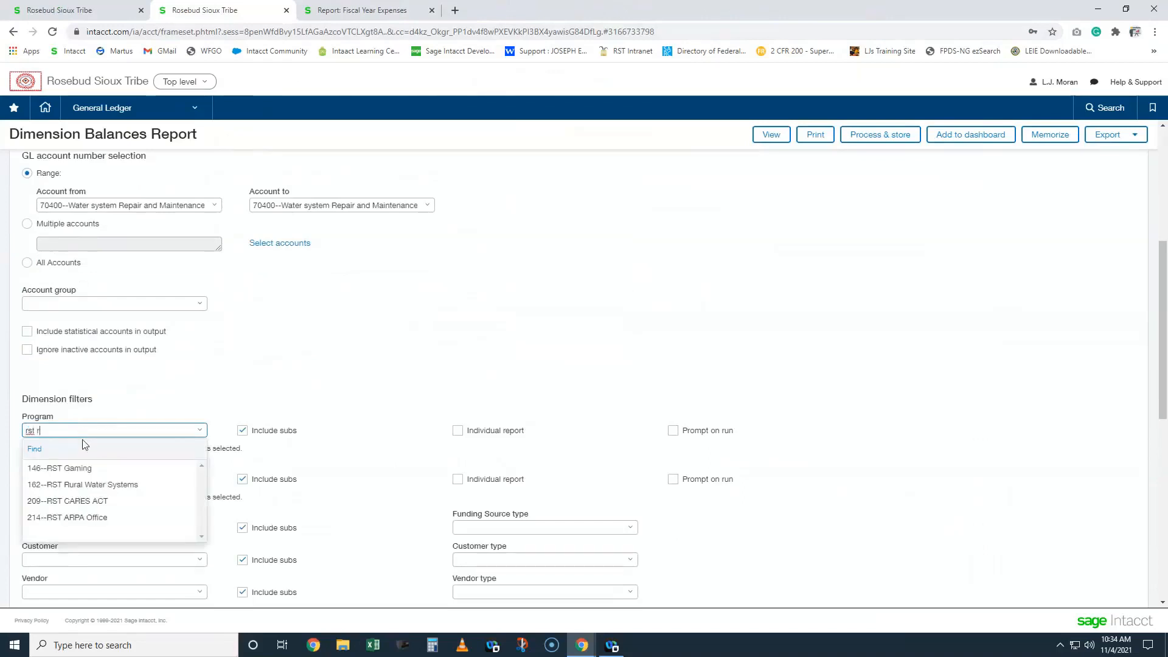
left_click(90, 468)
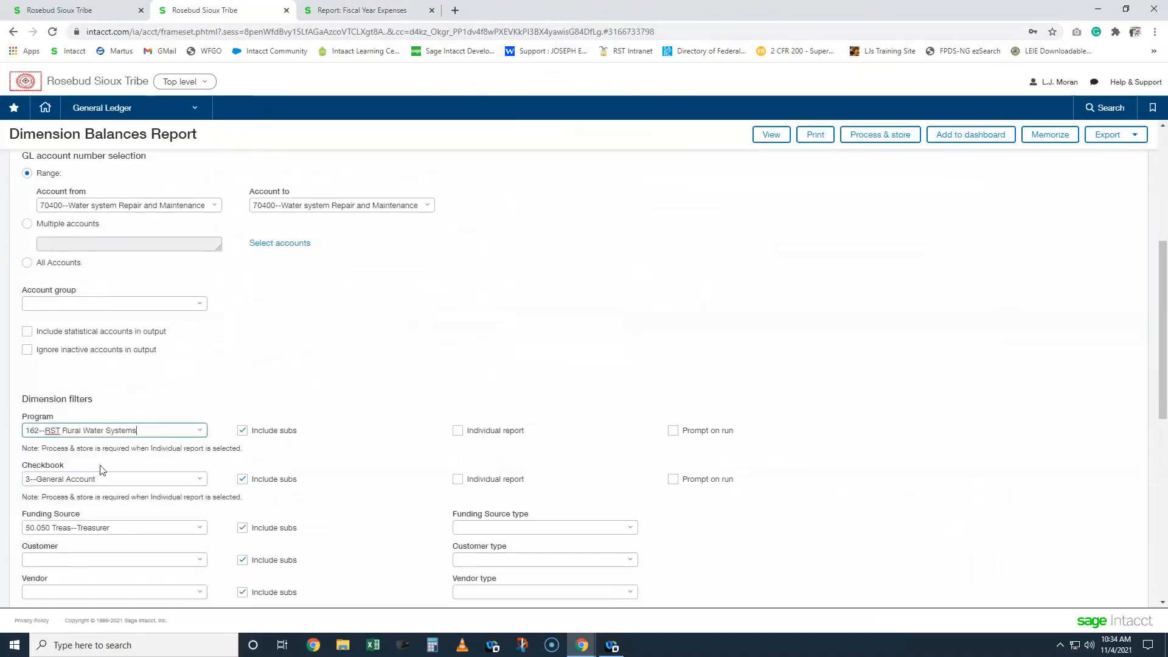
Step: Set the report's Checkbook filter to 50--Mni Wiconi O&M and its Funding Source to 455.WS Oper Main--455-MW O&M Water & Sewer ADMIN
left_click(93, 13)
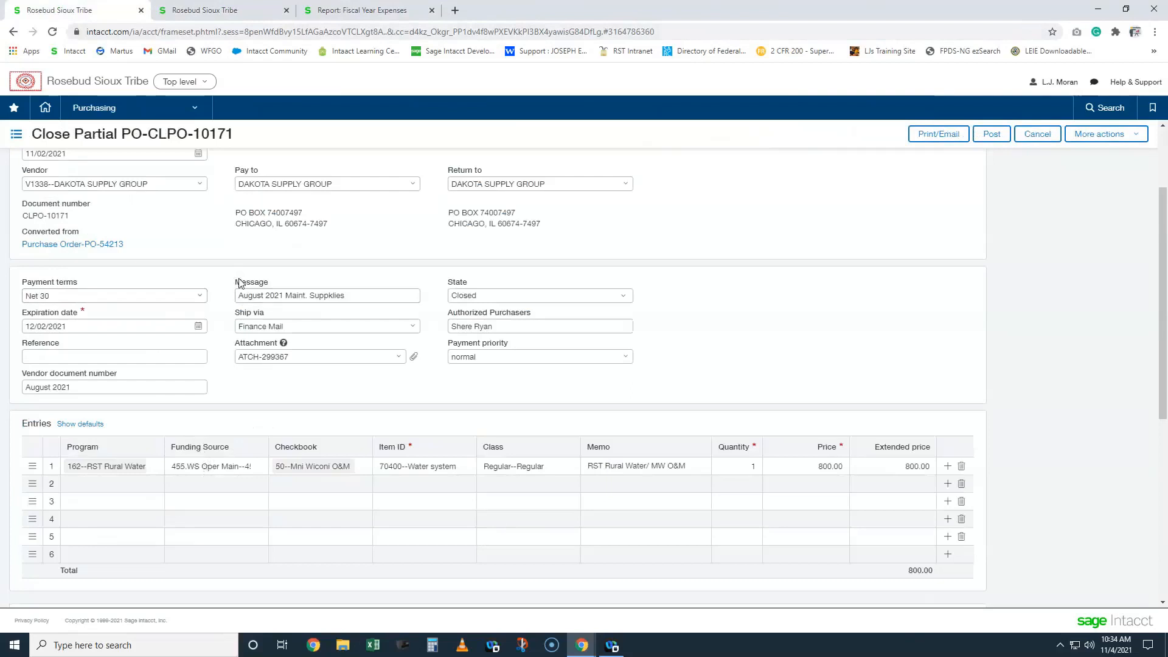
left_click(203, 10)
left_click(76, 484)
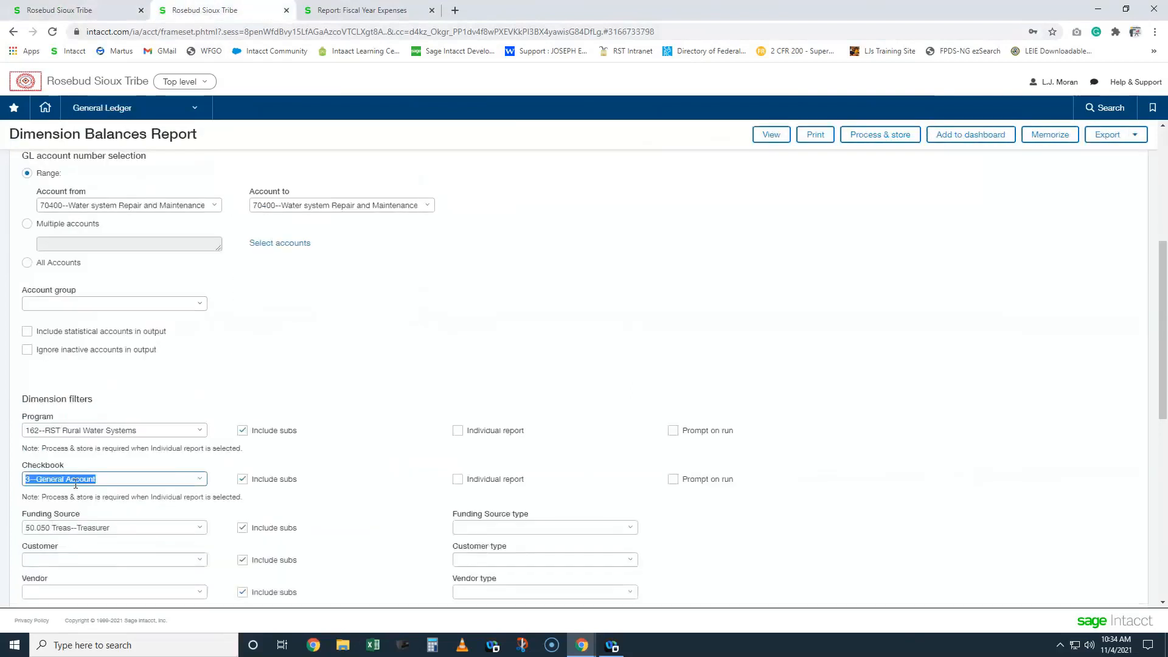
type("50")
left_click(76, 516)
left_click(75, 525)
type("455.ws")
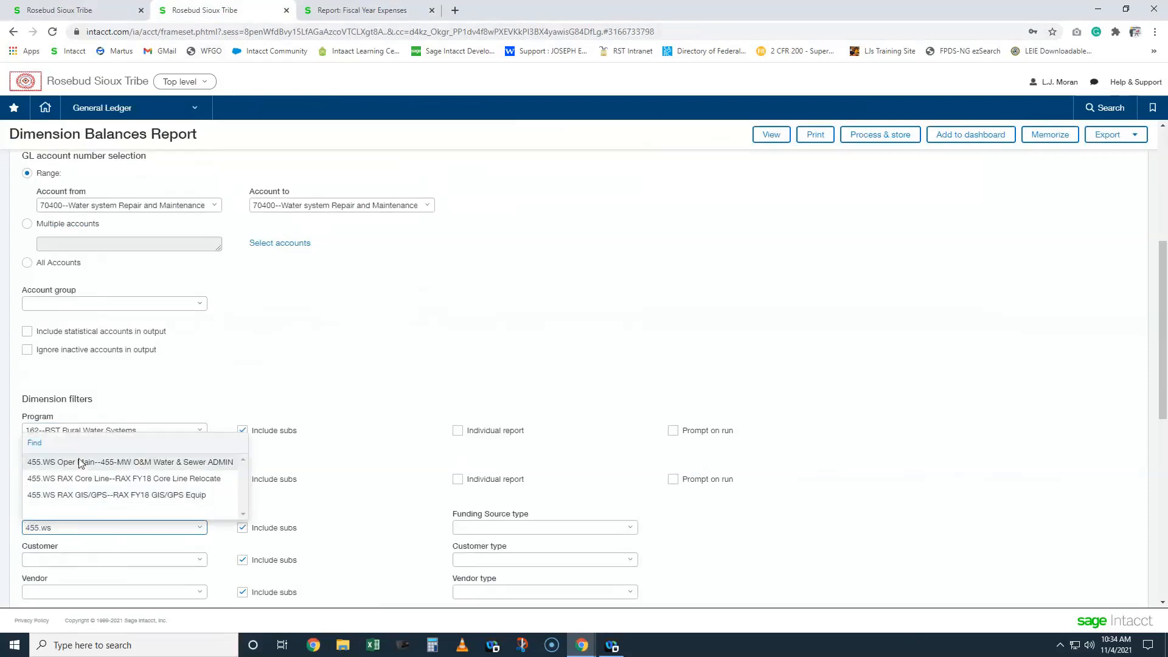
left_click(82, 462)
Step: Set the Vendor filter to DAKOTA SUPPLY GROUP, as on the Close Partial PO, and run the Dimension Balances Report
left_click(91, 11)
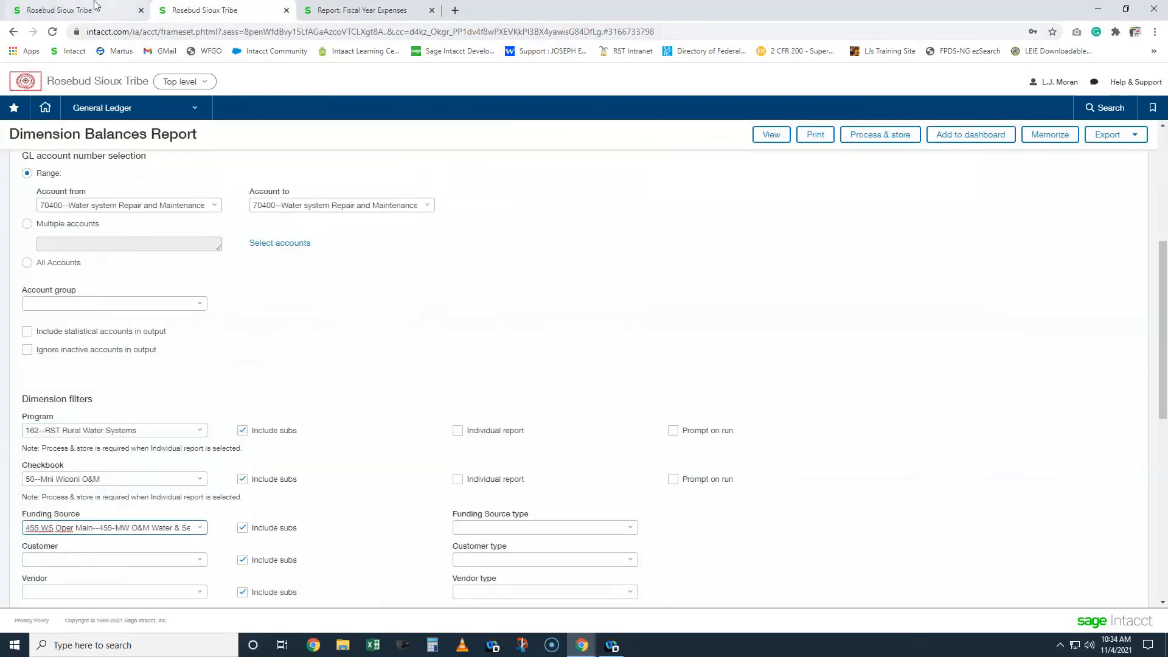
left_click(224, 10)
scroll(49, 425, "down", 2)
left_click(49, 469)
type("da")
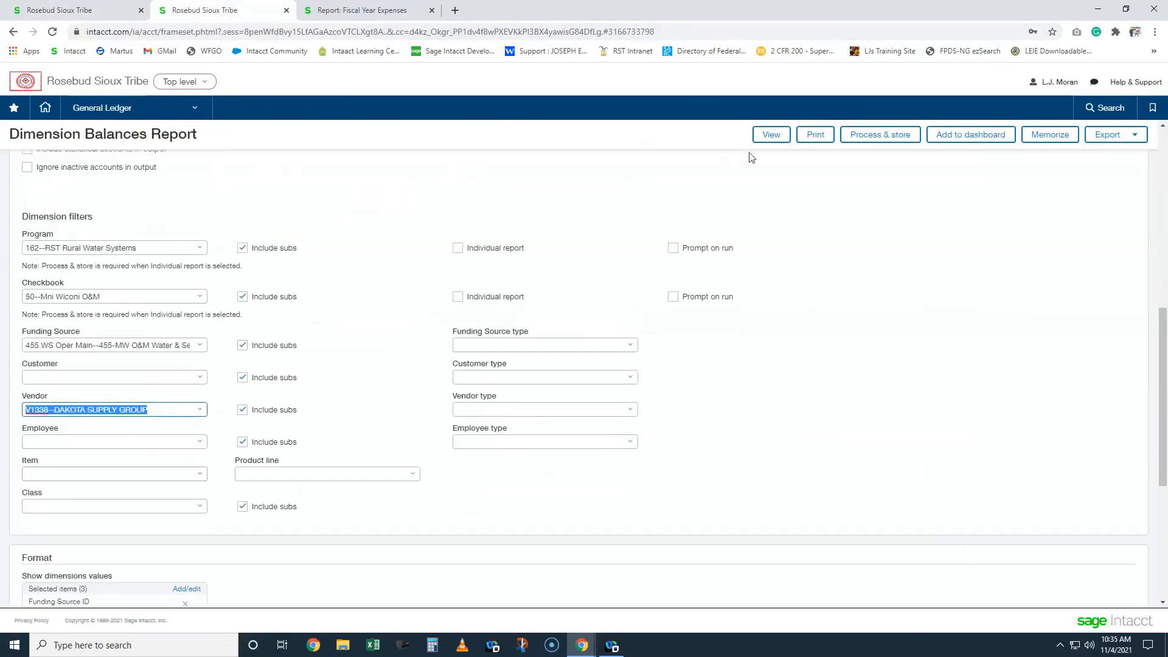
left_click(774, 138)
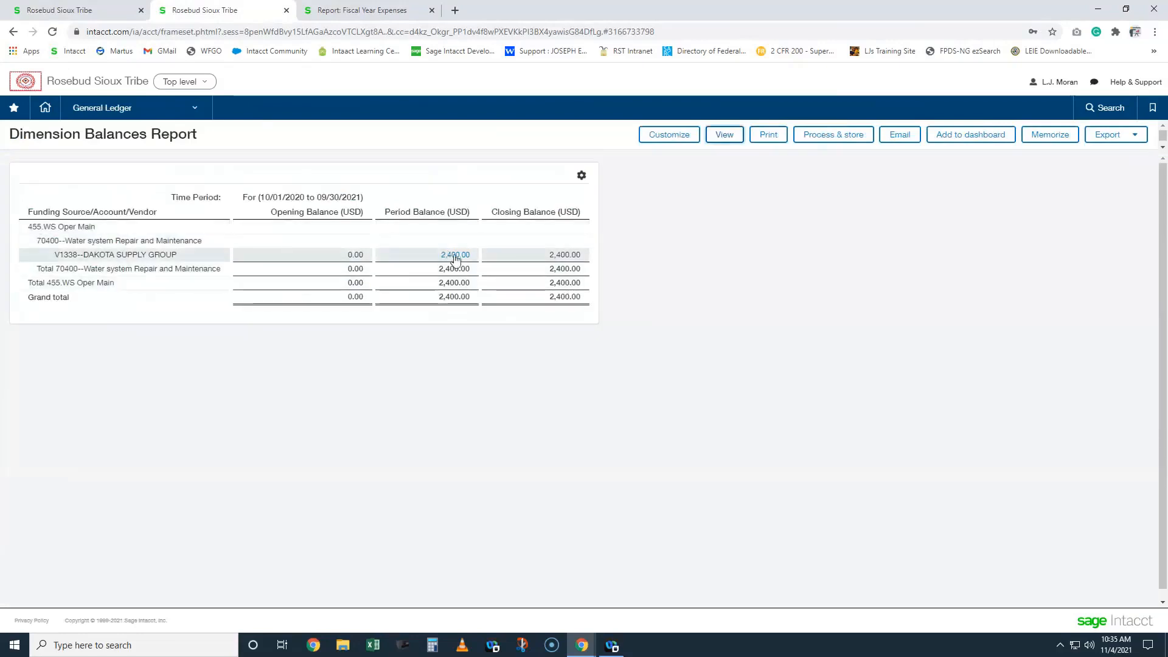
Step: Set the Dakota Supply Group Close Partial PO's date to 09/30/2021 and post it, overriding the fiscal year warning
left_click(74, 9)
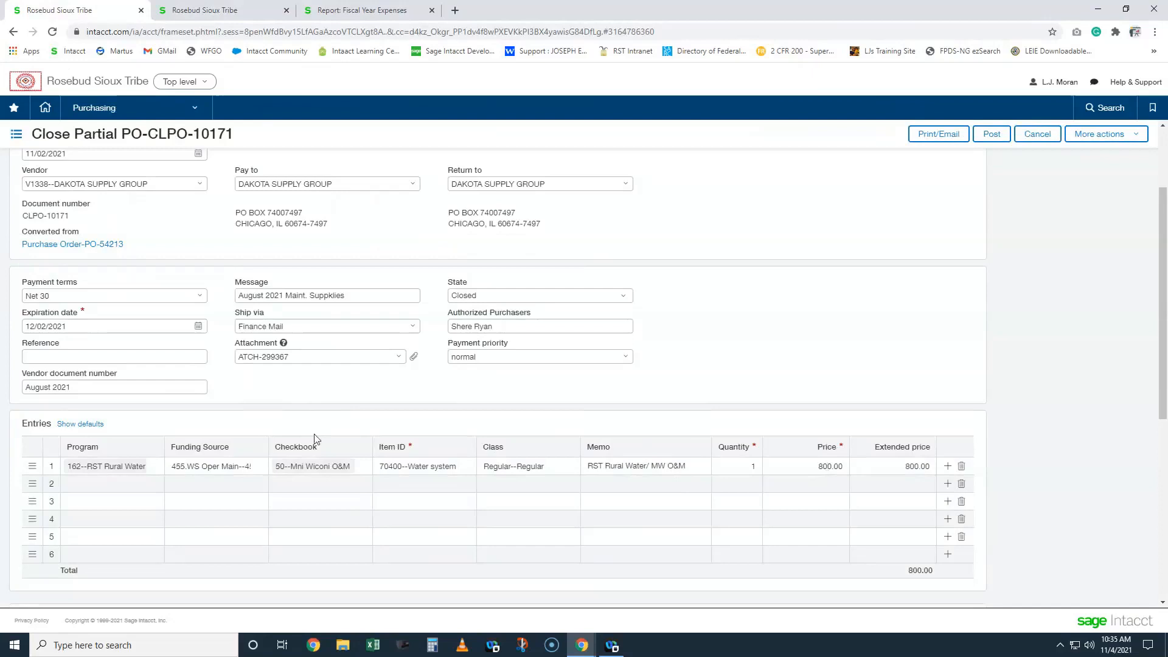
scroll(316, 438, "up", 2)
double_click(93, 277)
left_click(94, 277)
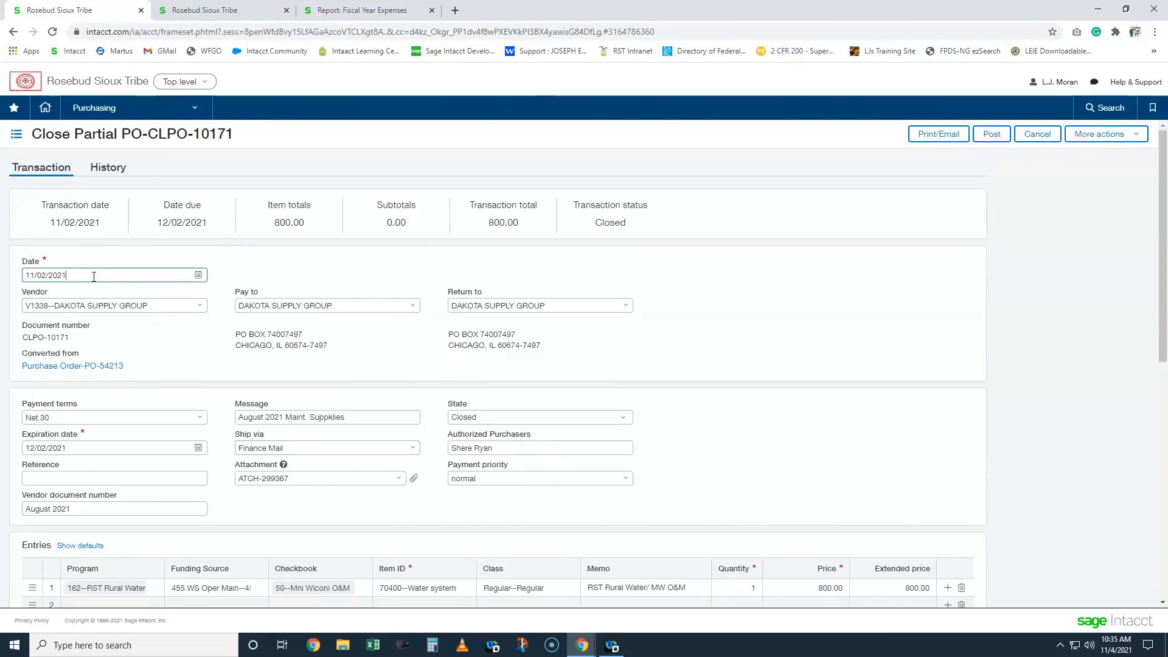
triple_click(94, 276)
type("9/30/")
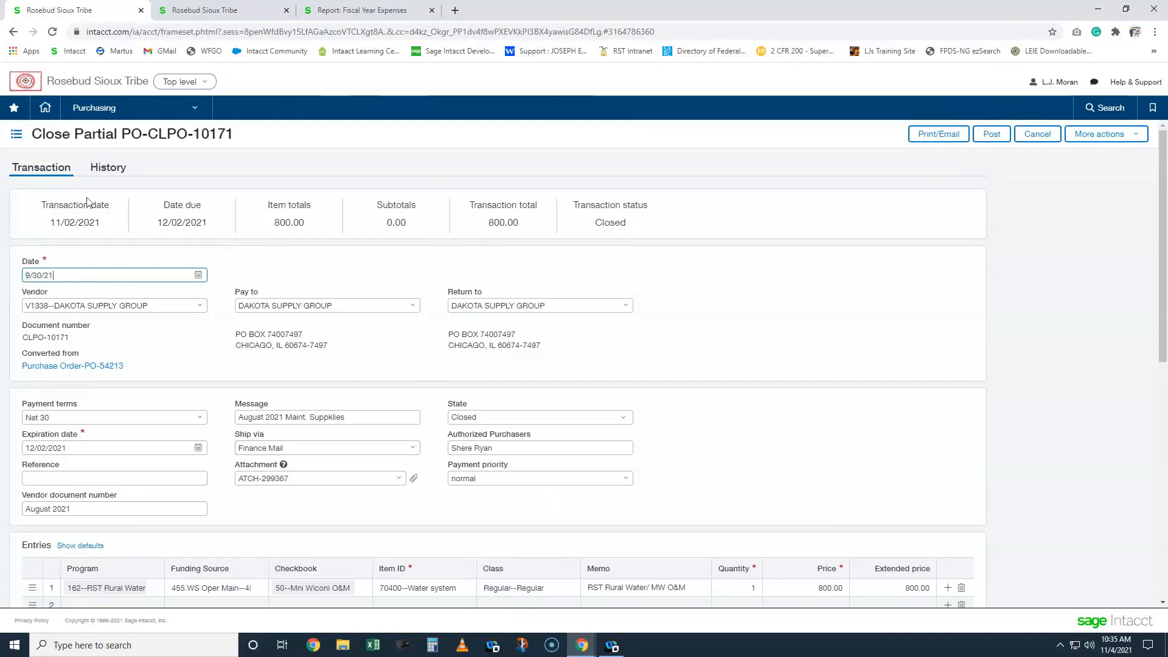
left_click(1059, 273)
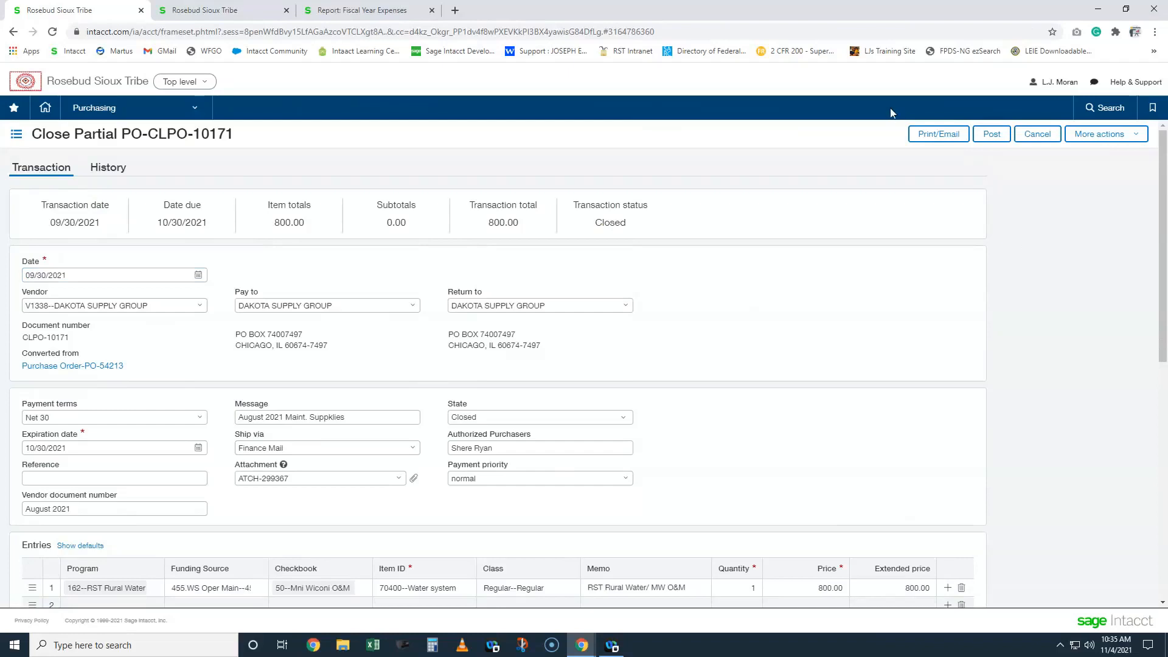
left_click(991, 135)
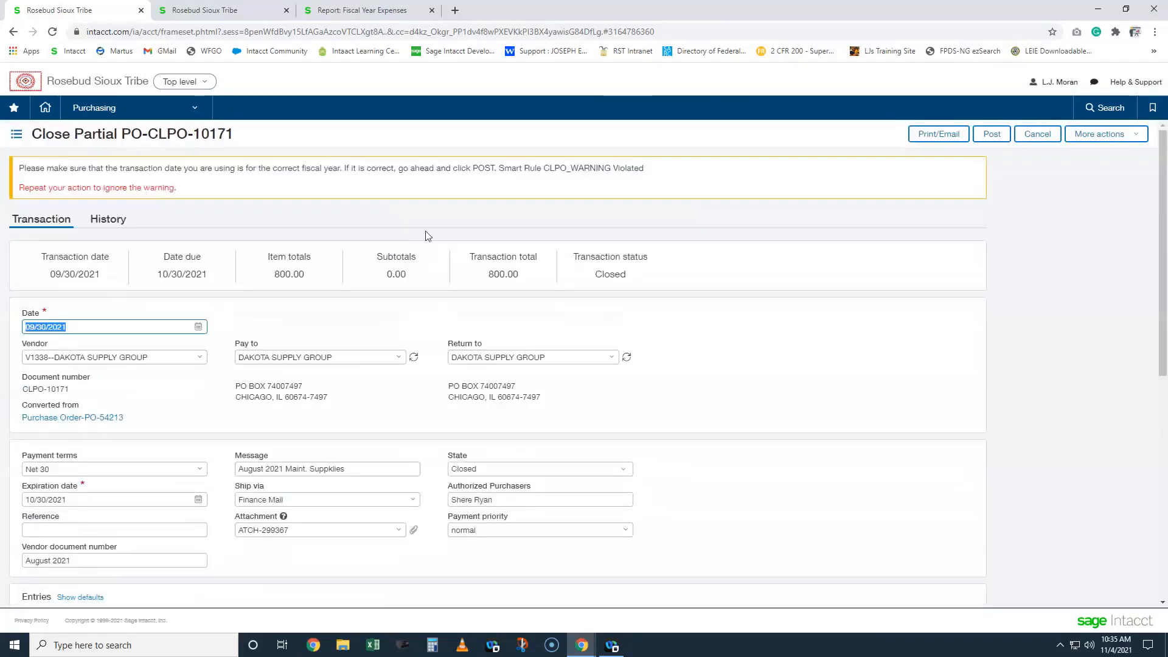
left_click(992, 135)
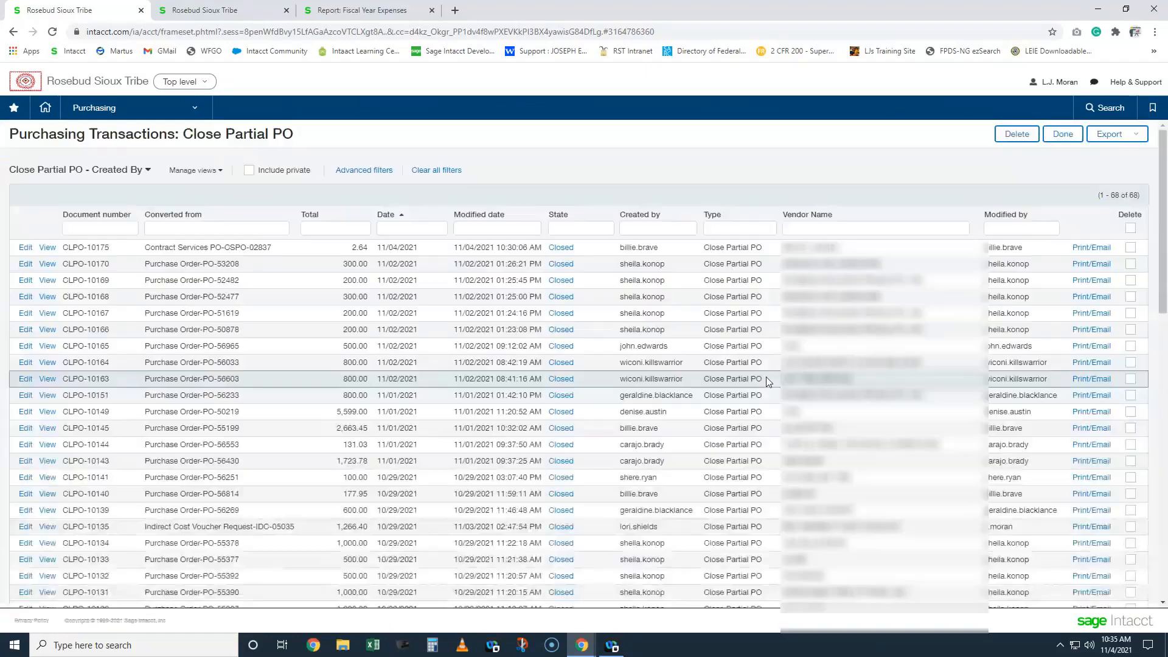
Step: Rerun the Dimension Balances Report to check the vendor's prior-year encumbrance balance after the date correction
left_click(260, 21)
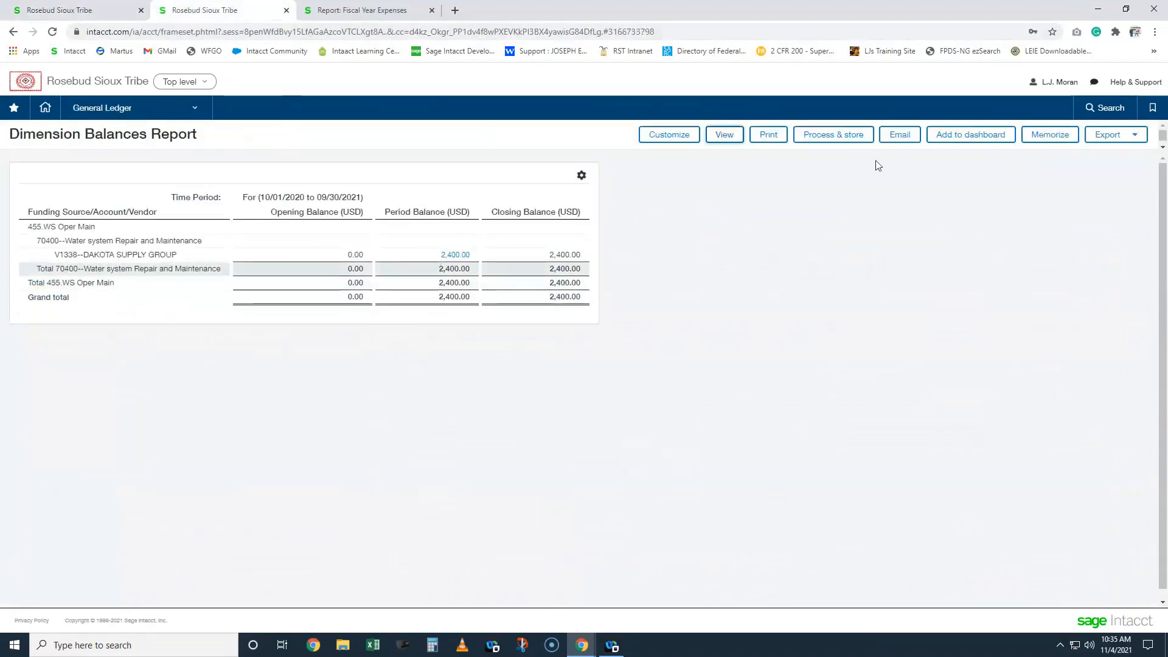
left_click(724, 137)
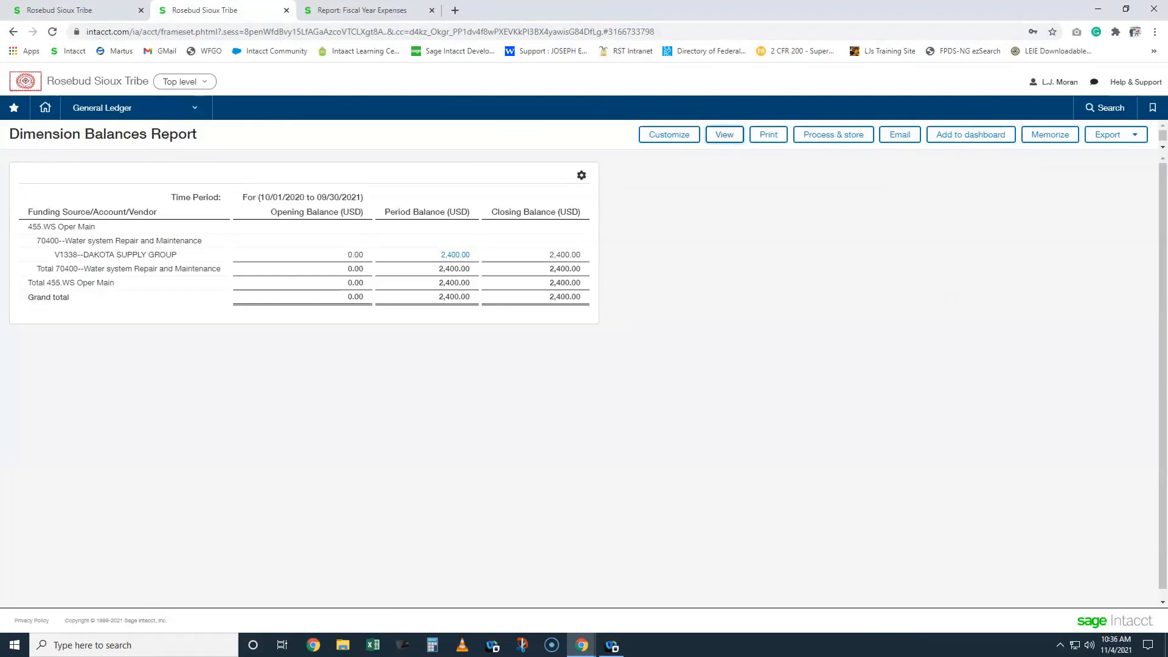
left_click(697, 140)
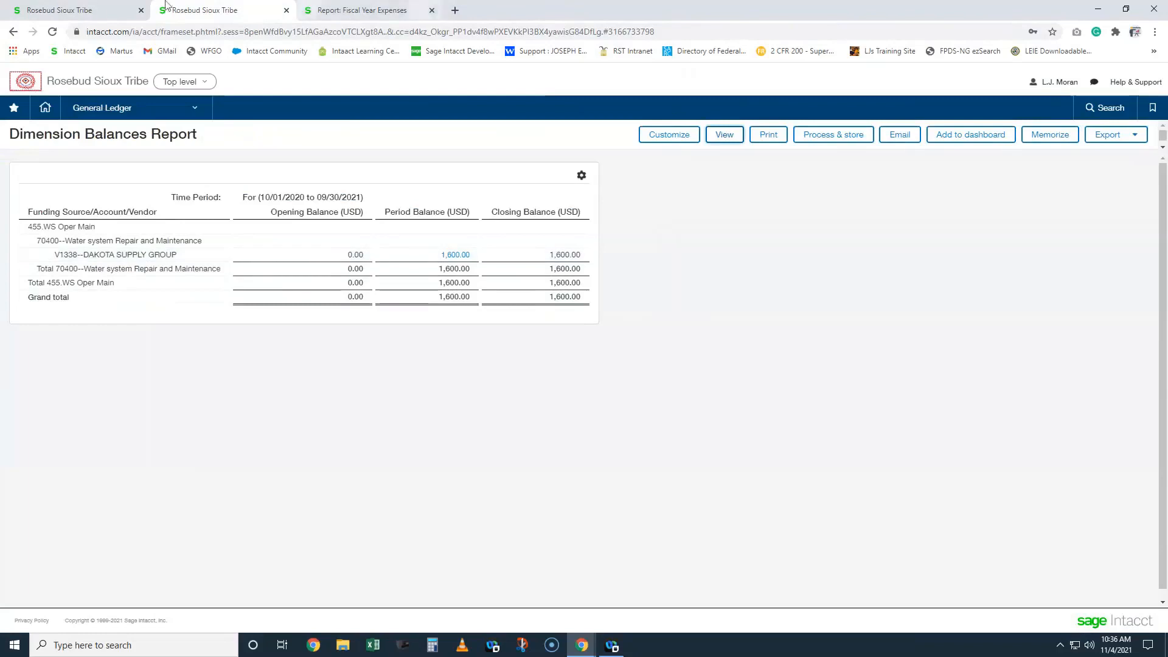
Step: Review the filtered Close Partial PO list's record count and the dates of the remaining transactions
left_click(89, 8)
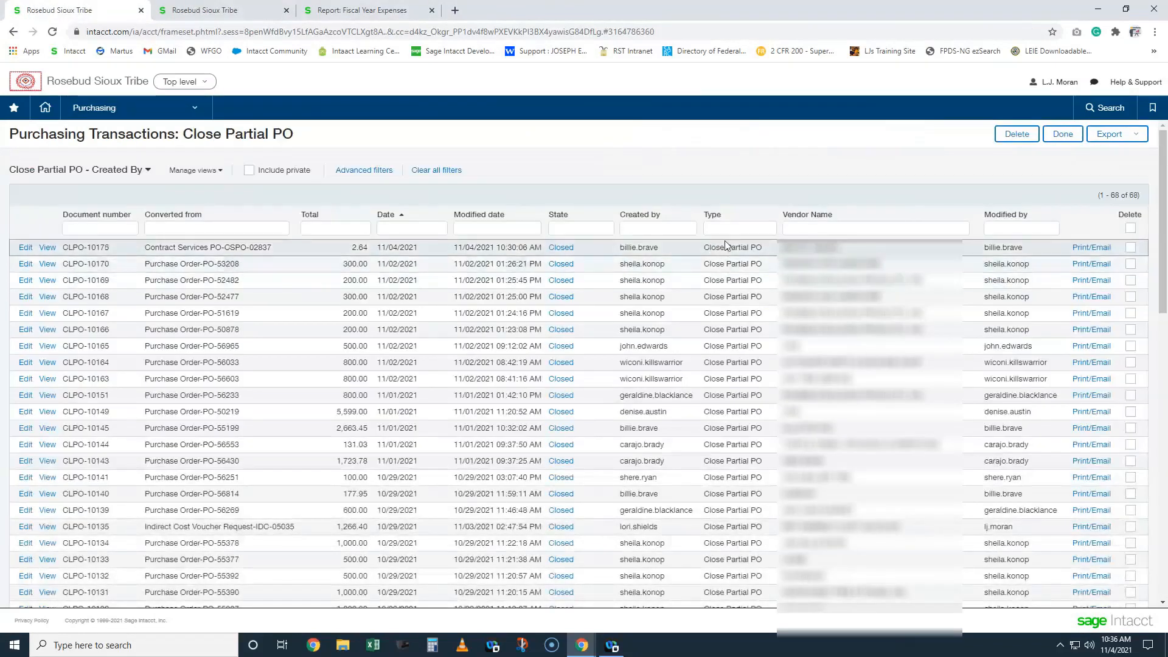
left_click_drag(1109, 197, 1133, 196)
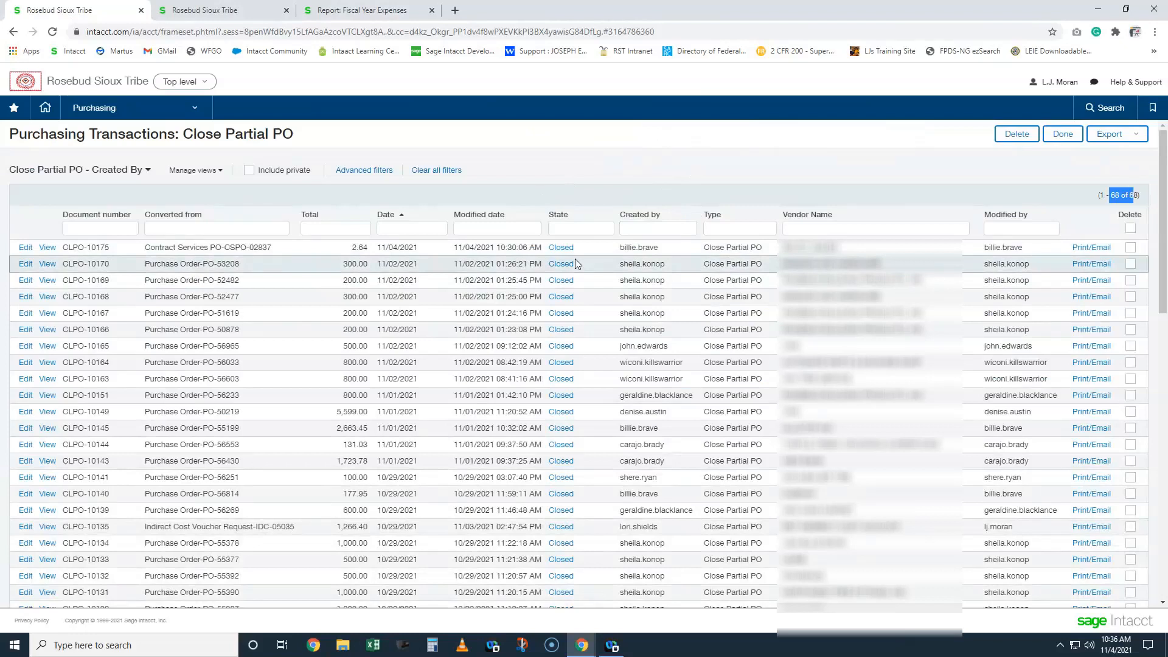
scroll(510, 345, "down", 6)
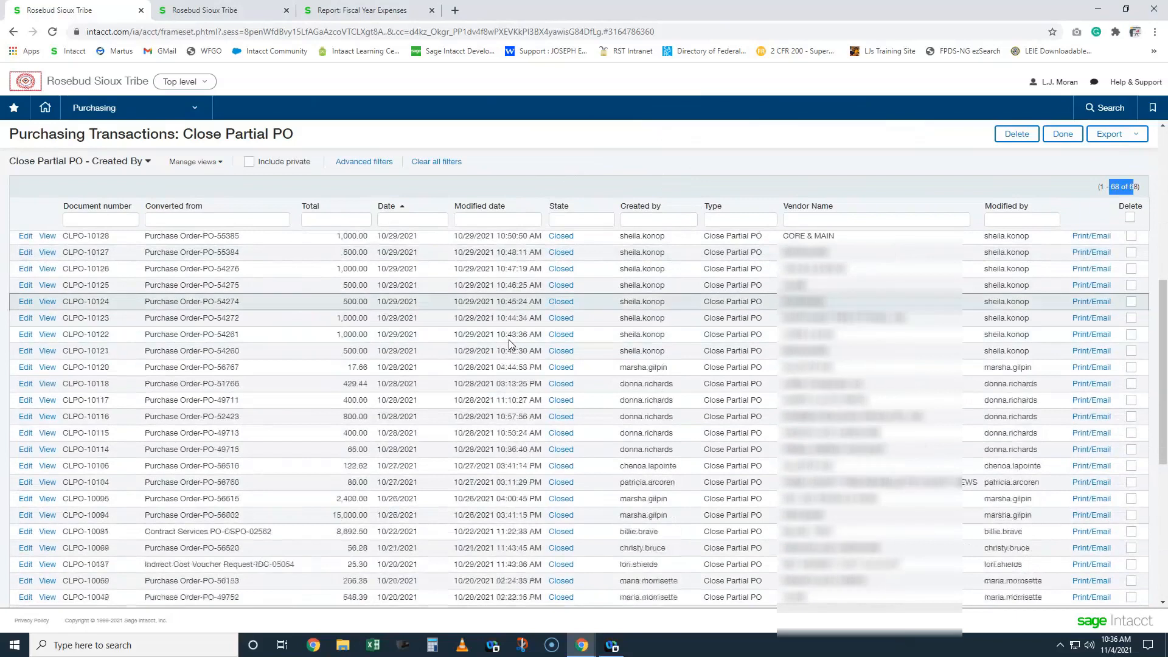
scroll(510, 344, "down", 2)
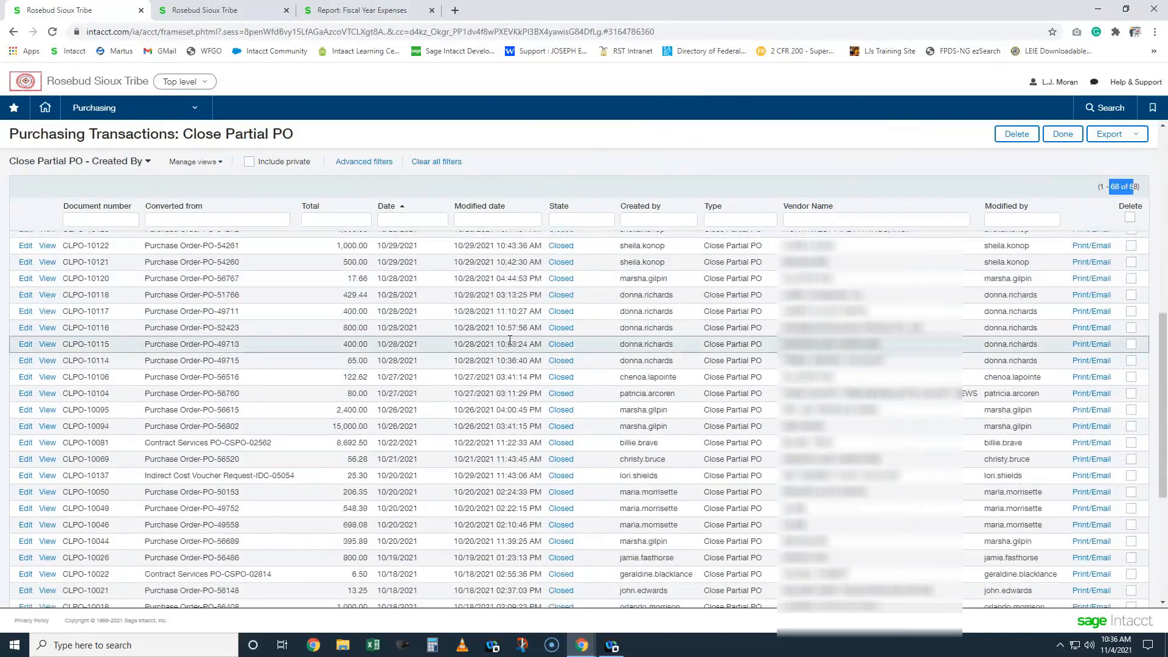
scroll(509, 340, "up", 8)
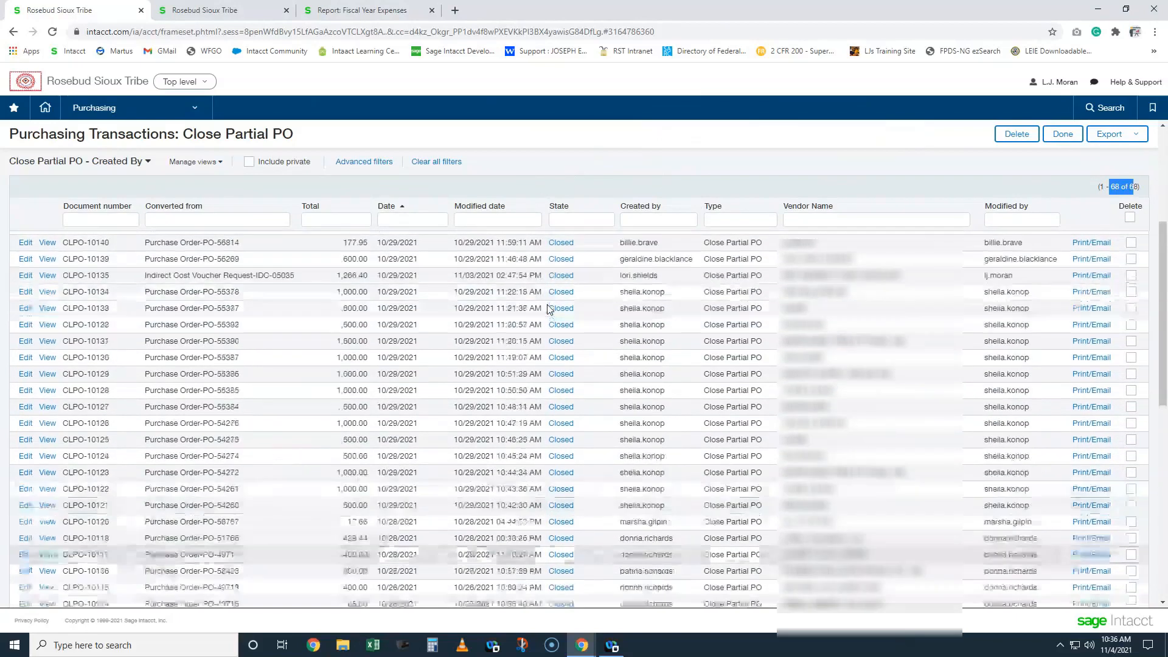
left_click(237, 11)
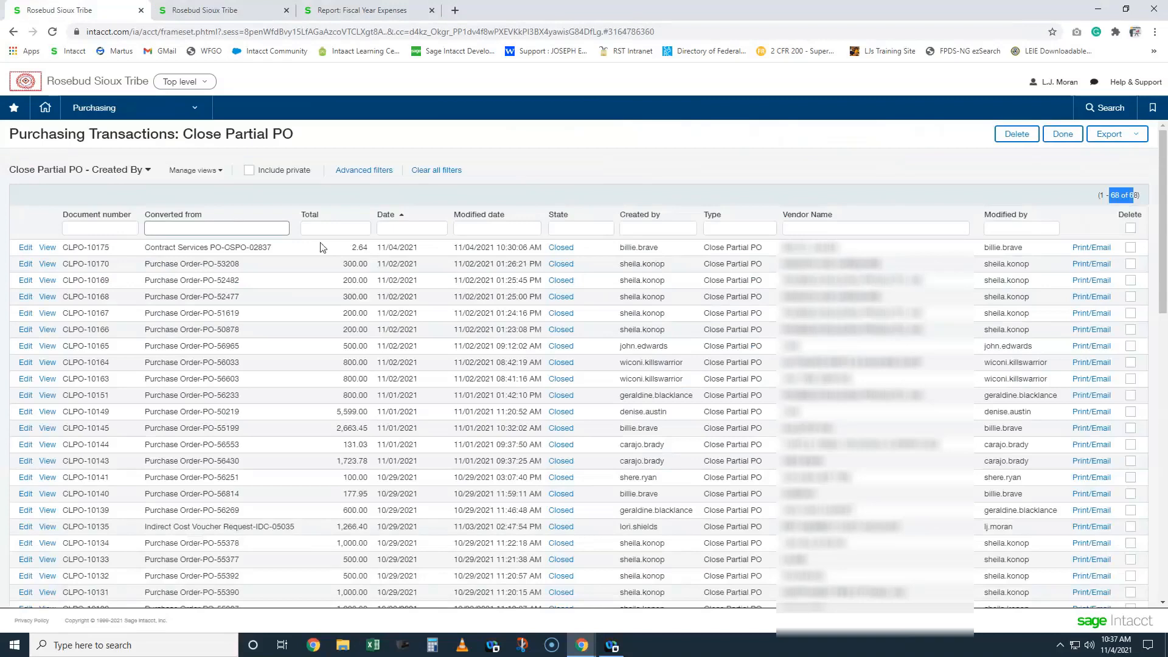
Step: Open the Paid Travel Advance transactions and set an advanced filter for Date less or equal 9/30/2021
left_click(101, 116)
mouse_move(306, 245)
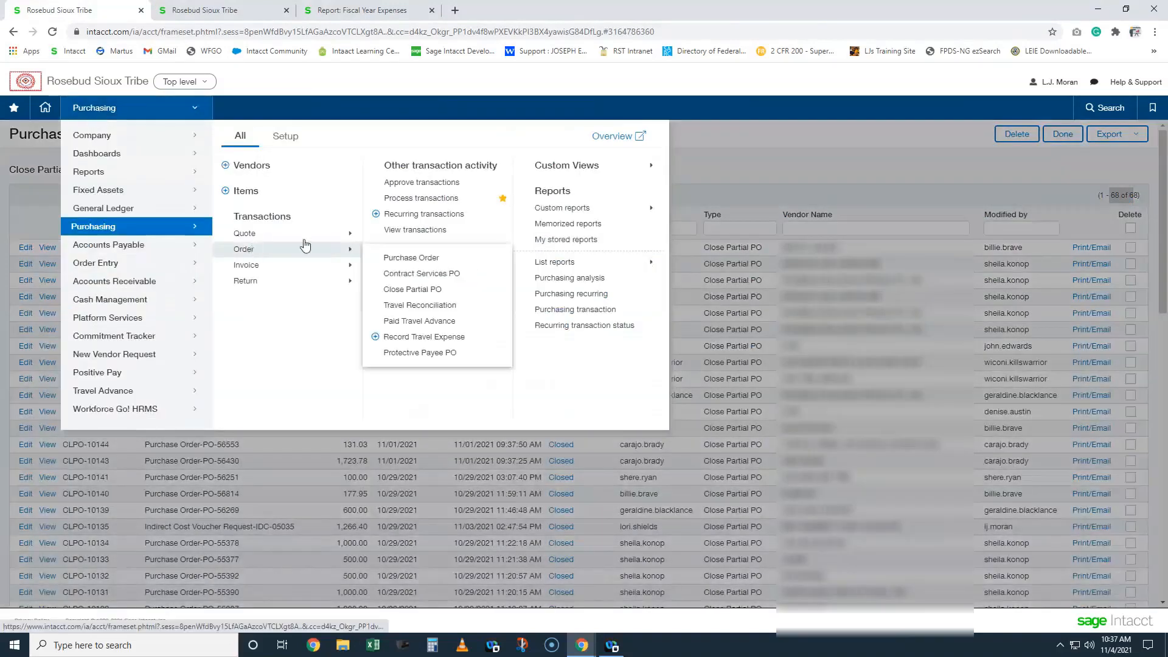
left_click(411, 326)
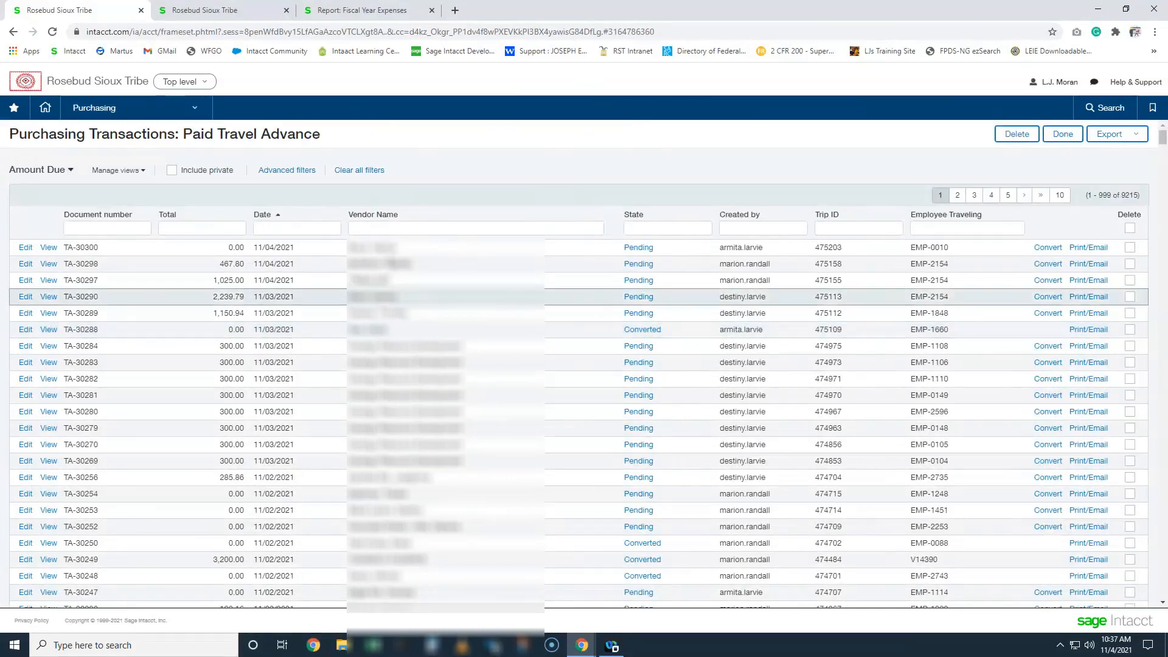
left_click(278, 172)
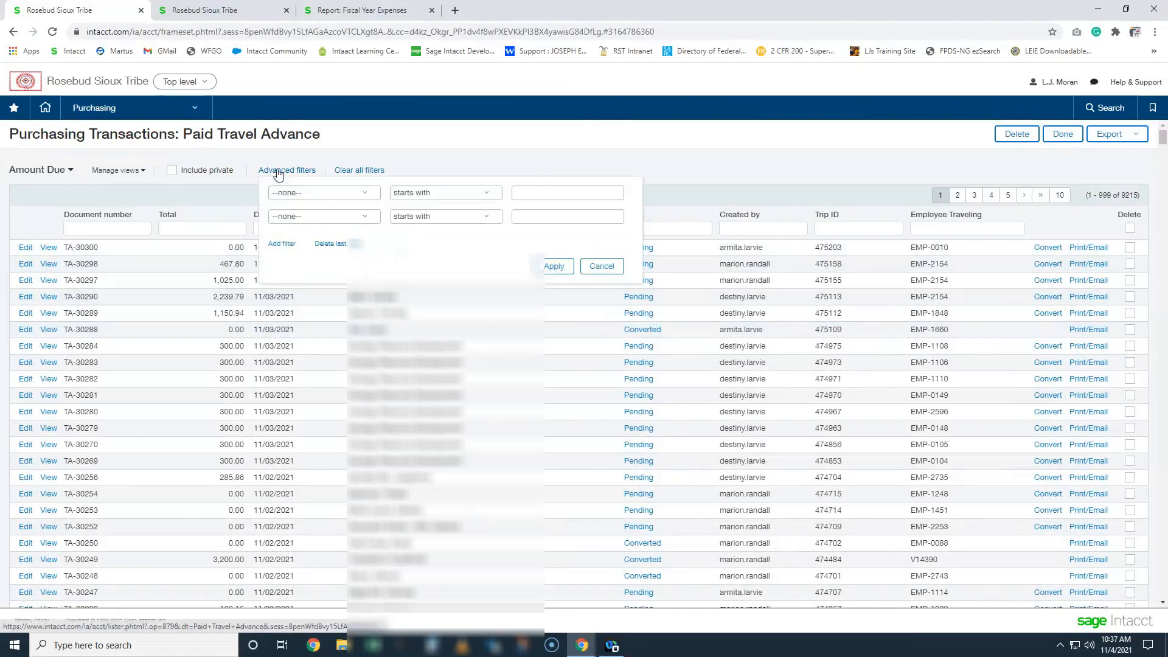
left_click(307, 194)
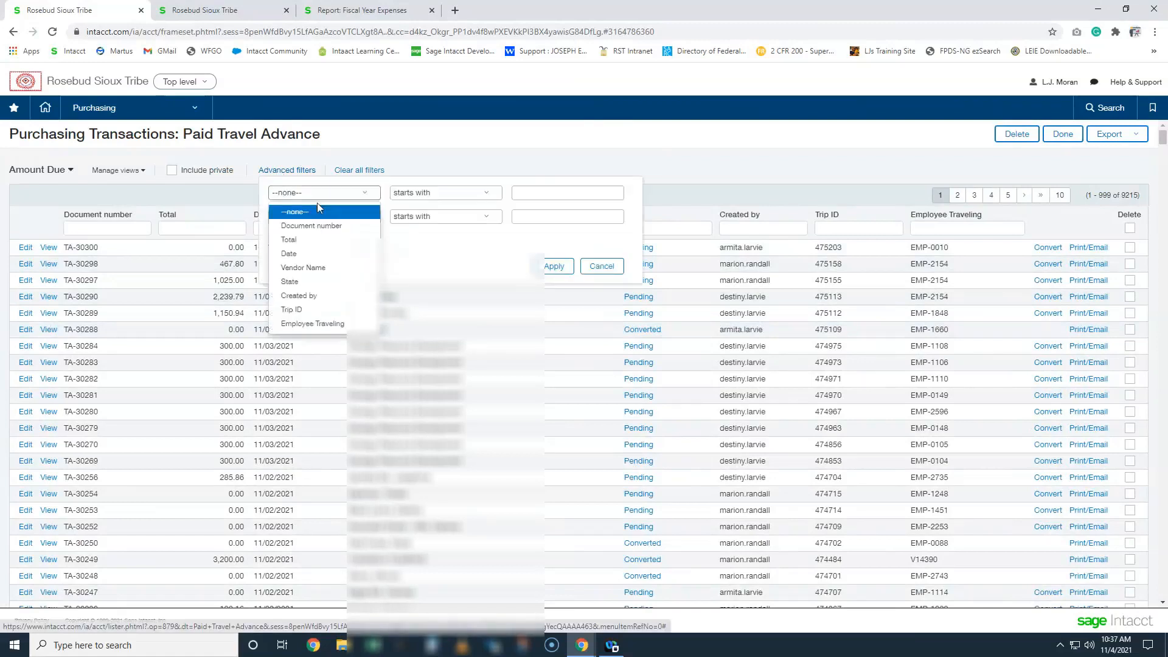
left_click(312, 254)
left_click(446, 192)
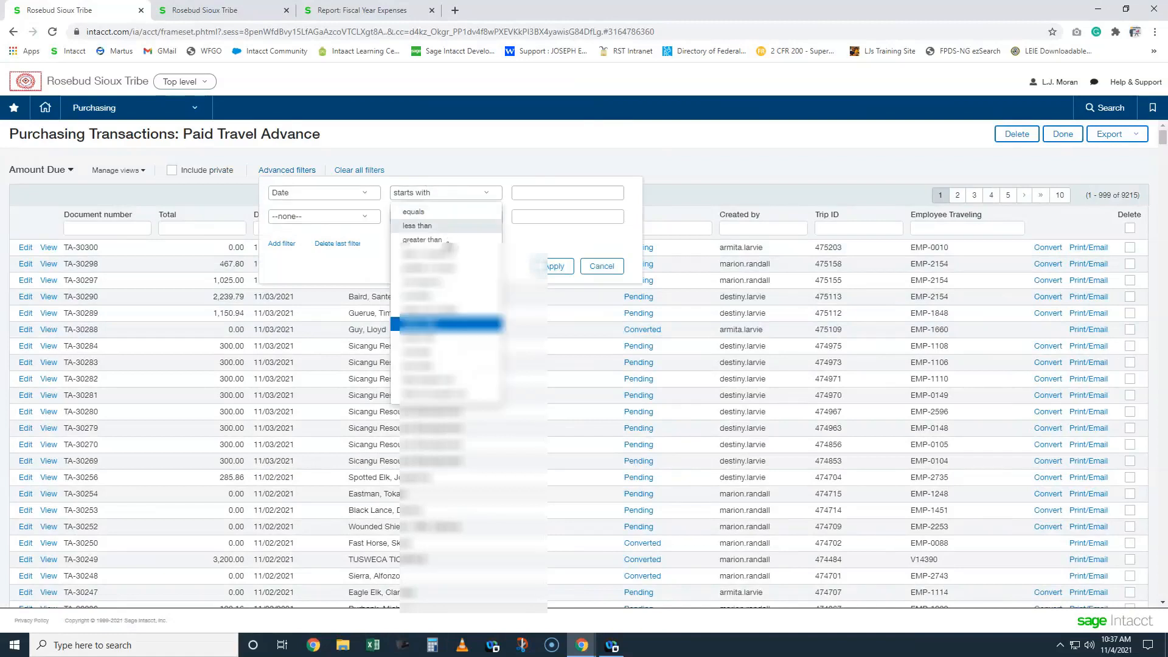
left_click(446, 323)
left_click(553, 193)
type("9/30/2021")
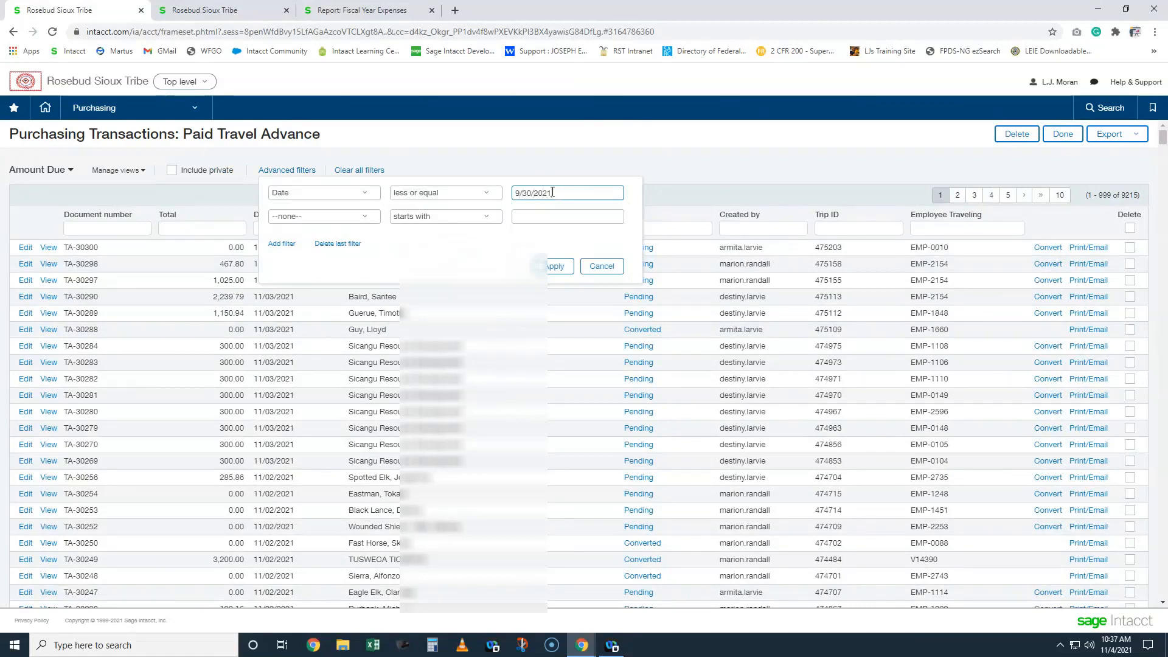
Step: Add a State filter that includes Pending, In Progress and apply both filters to the Paid Travel Advance list
left_click(310, 217)
left_click(322, 311)
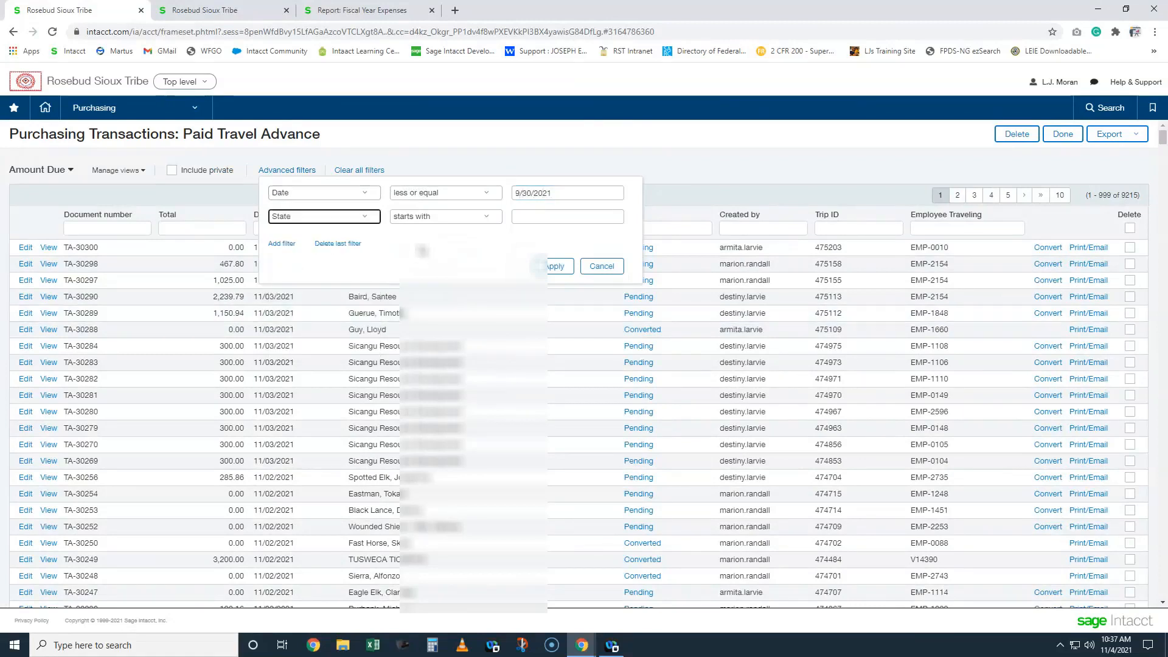
left_click(446, 216)
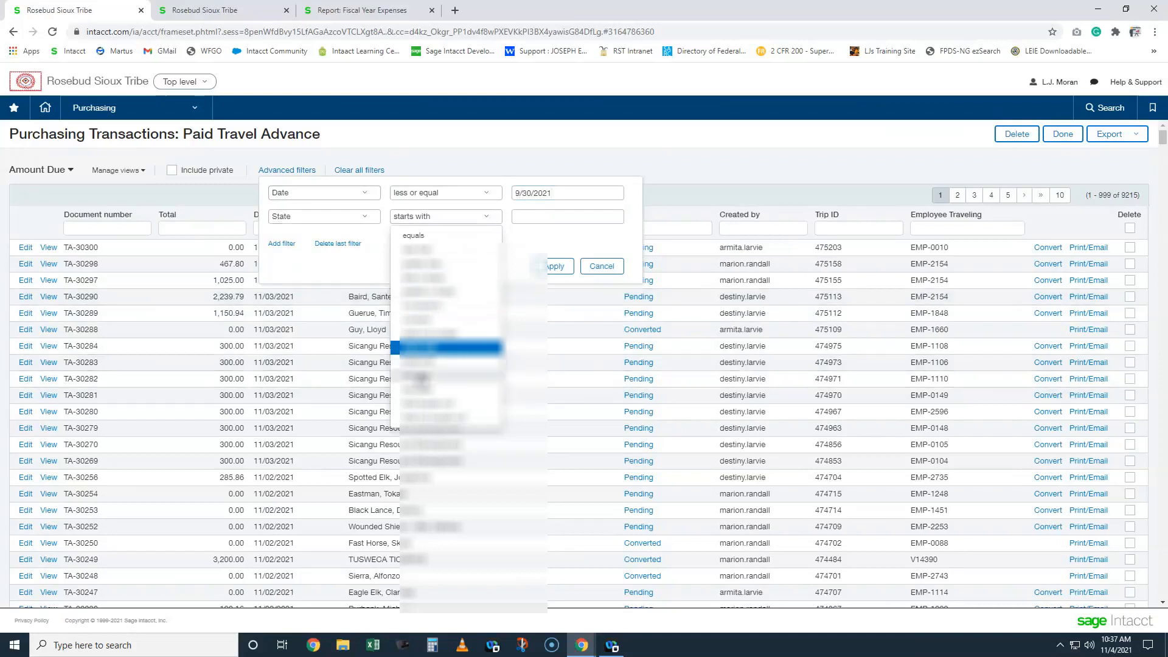
left_click(414, 235)
left_click(545, 214)
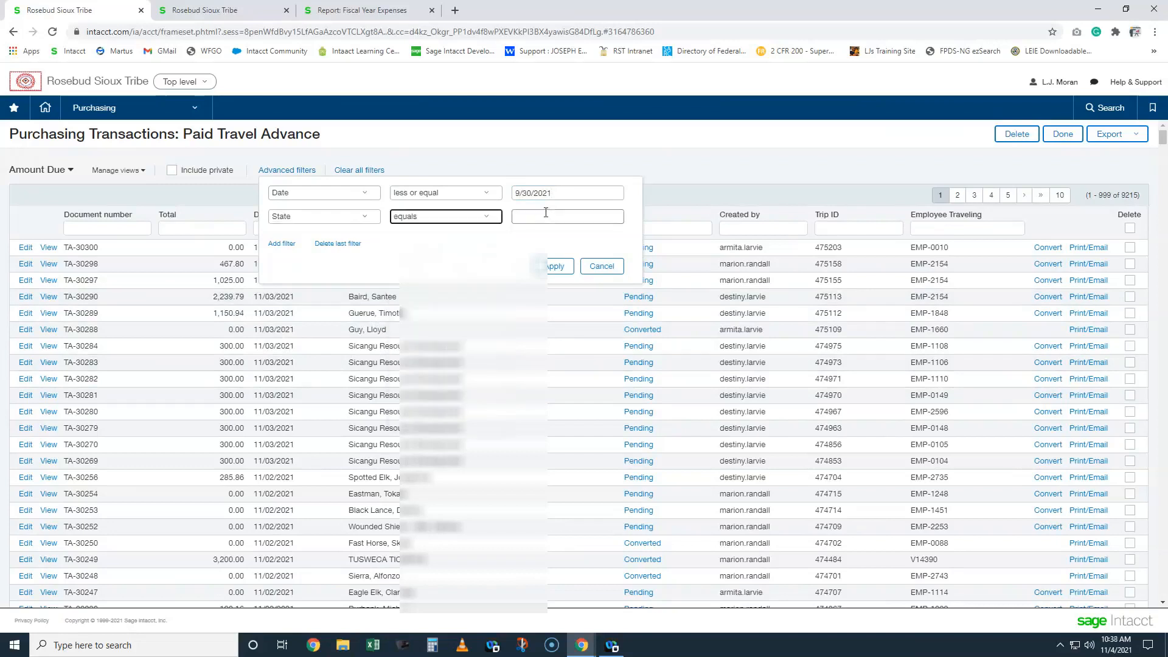
type("Pendin")
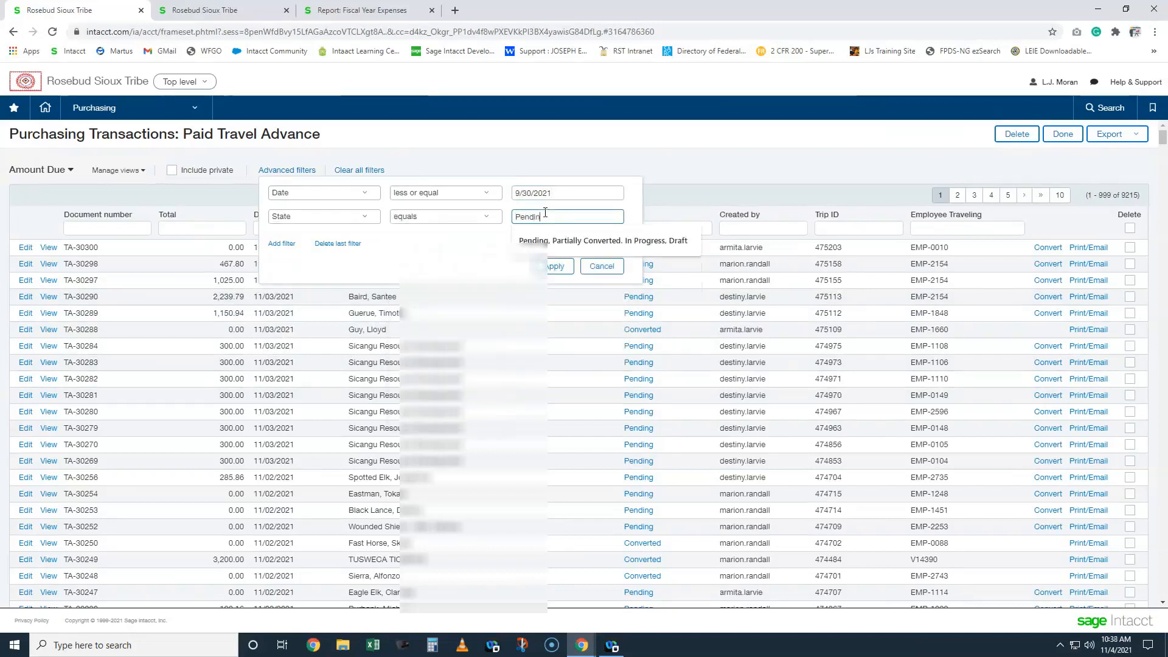
type("g, In Progress")
left_click(423, 220)
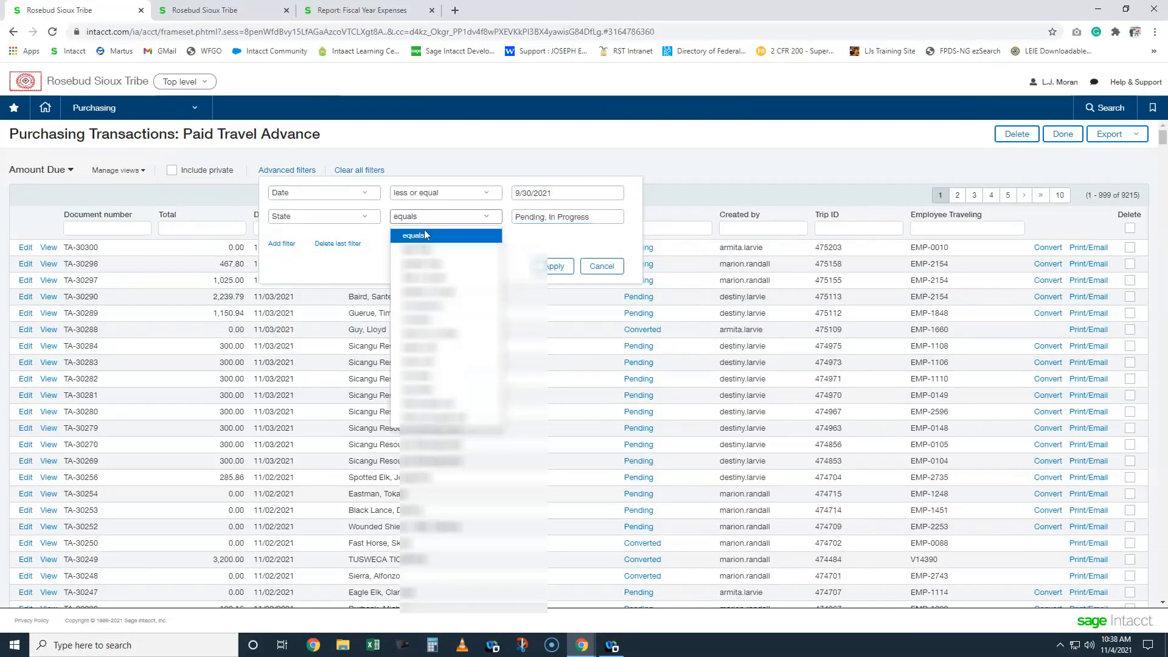
left_click(434, 379)
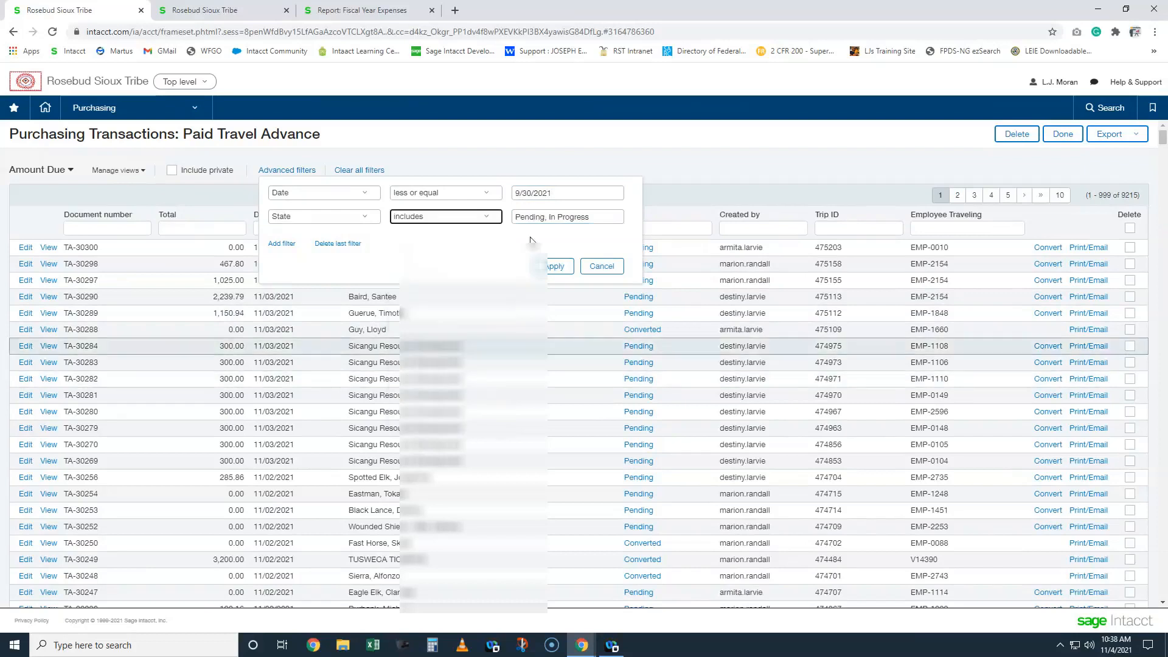
left_click(555, 265)
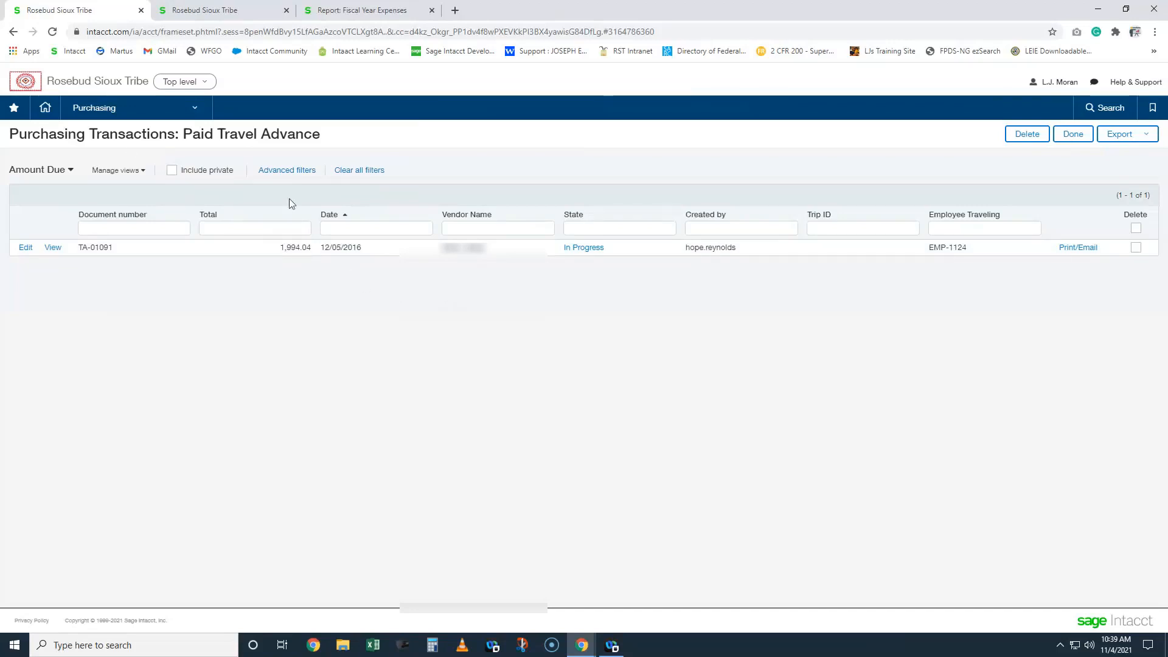
Step: Open the Travel Reconciliation transactions and set an advanced filter for State includes Declined, Draft
left_click(94, 109)
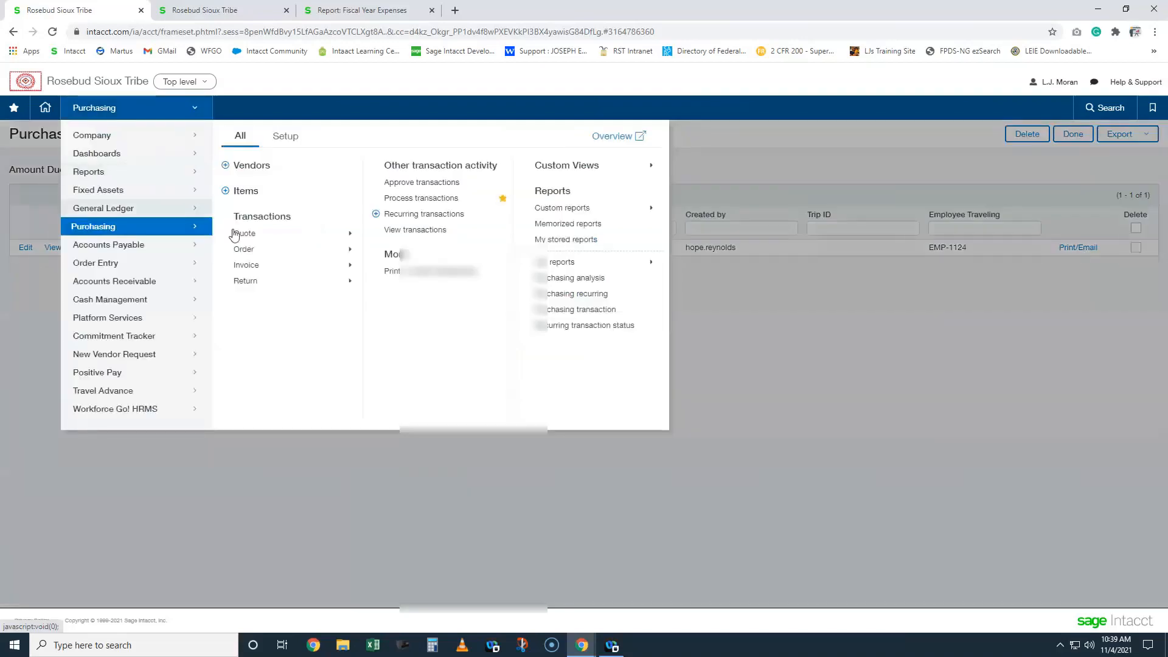
mouse_move(262, 253)
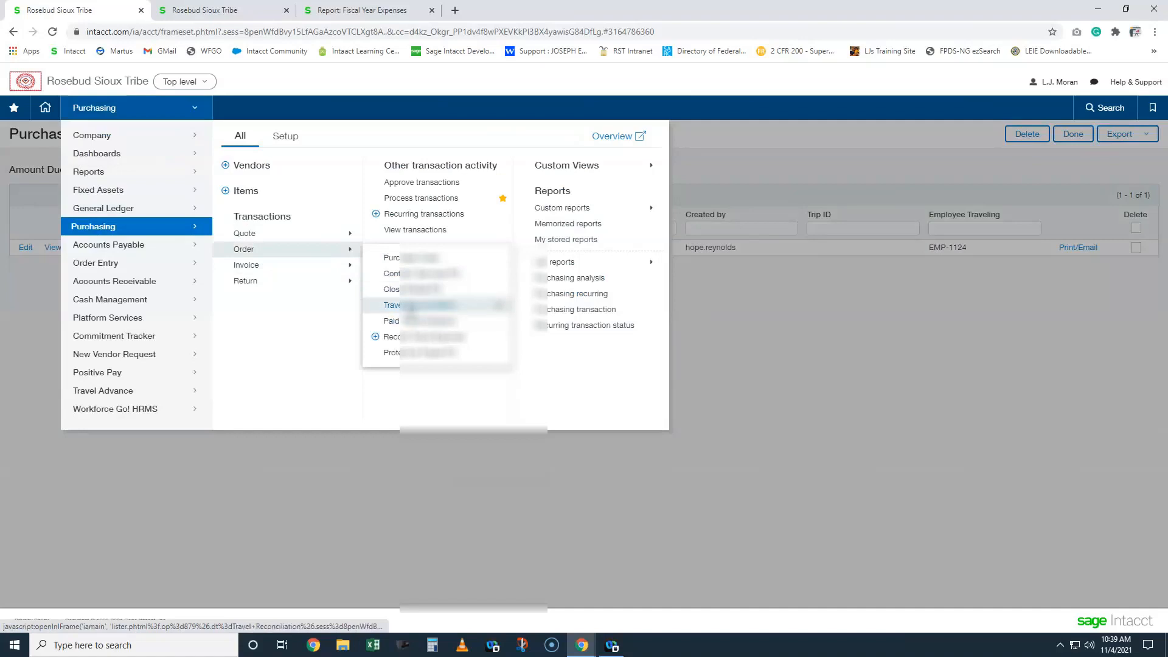
left_click(403, 320)
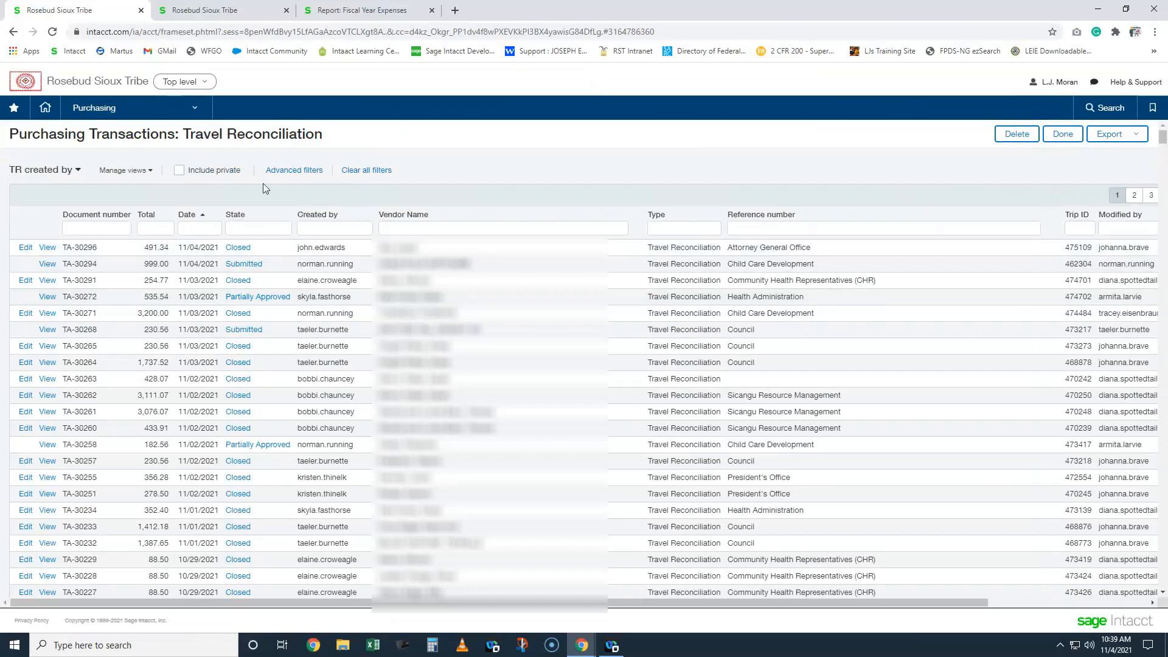
left_click(285, 172)
left_click(301, 193)
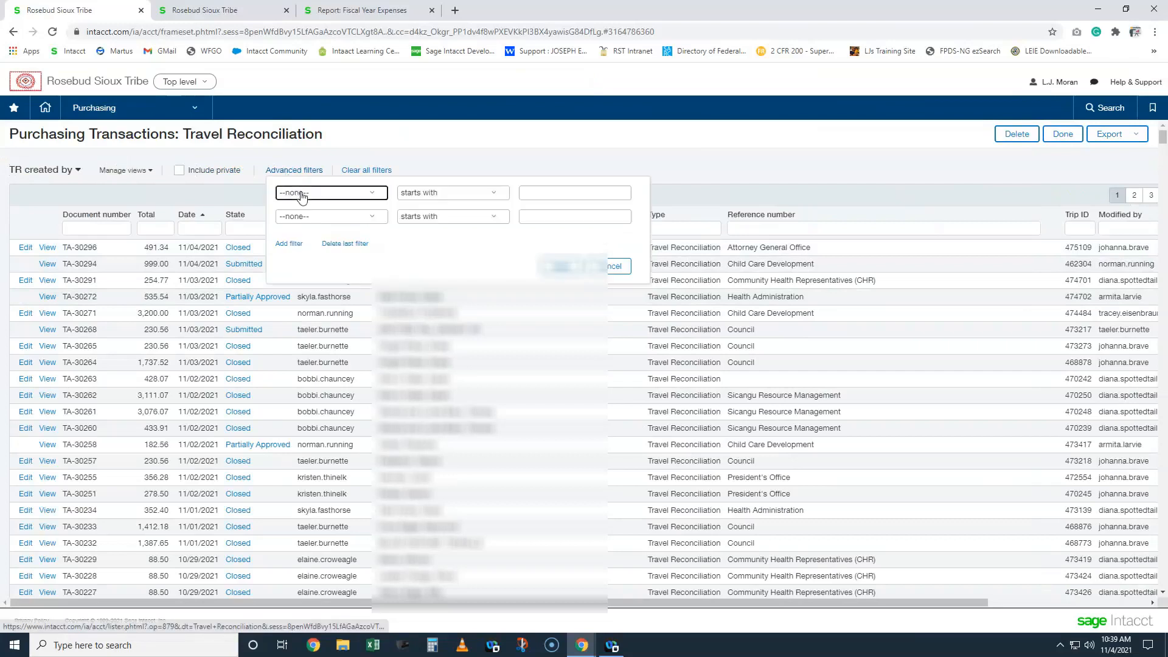
left_click(332, 268)
left_click(450, 193)
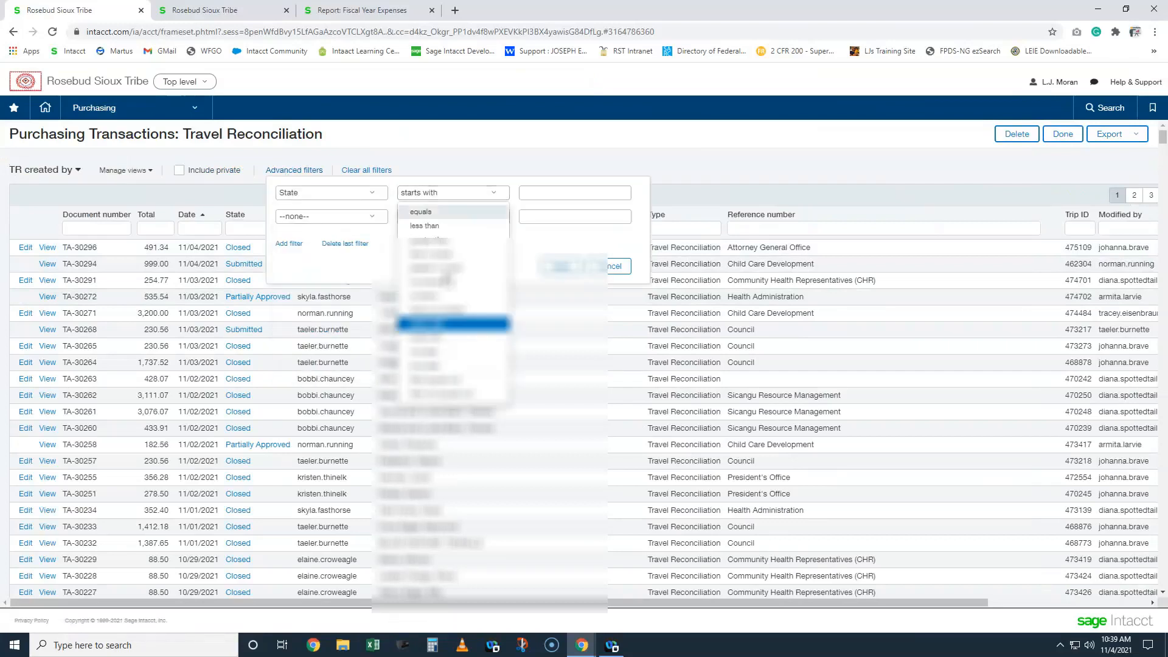
left_click(447, 351)
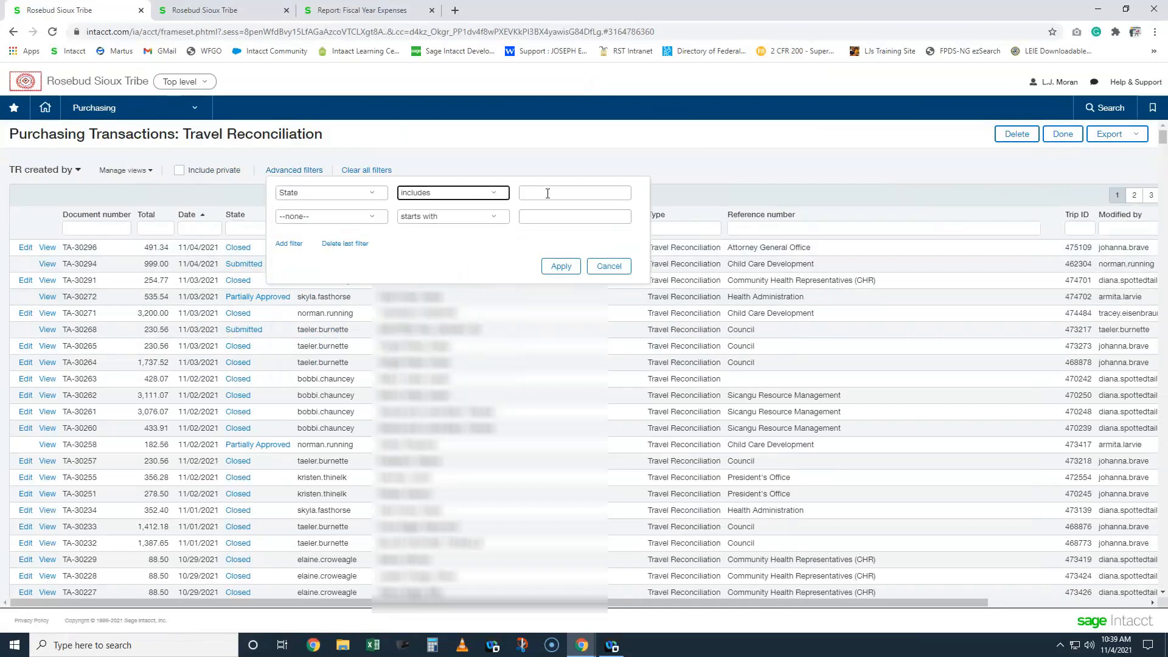
left_click(556, 189)
type("Decline")
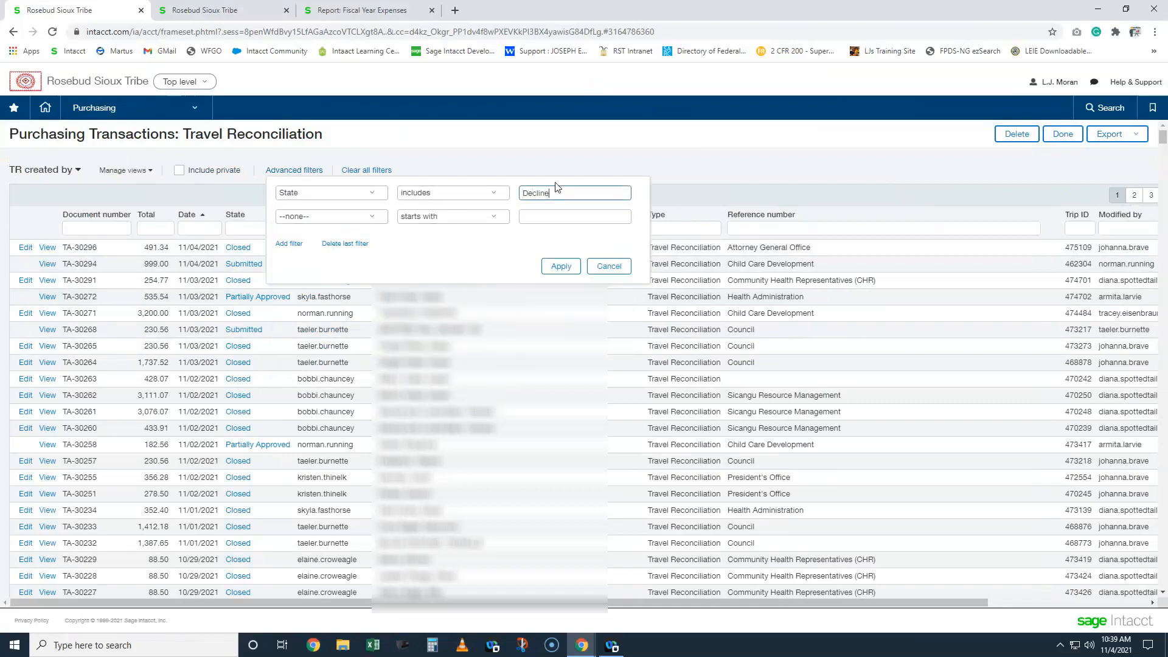
type("d, Draft")
Step: Add a filter for Date less or equal 9/30/2021 to the Travel Reconciliation list and apply the filters
left_click(375, 217)
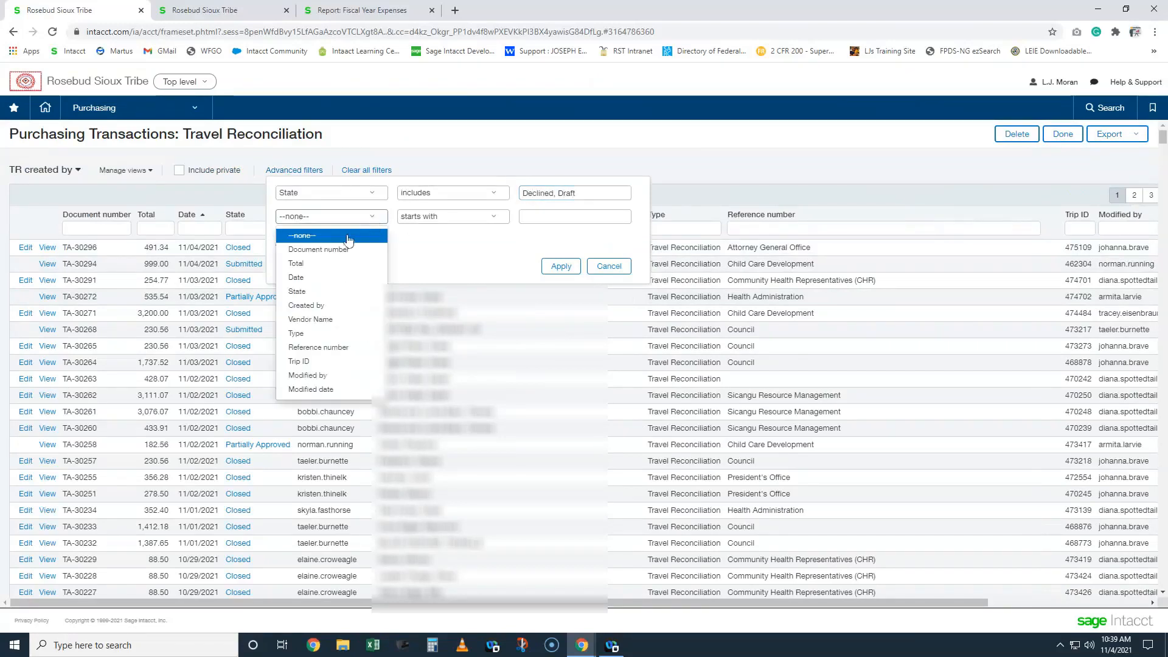
left_click(325, 282)
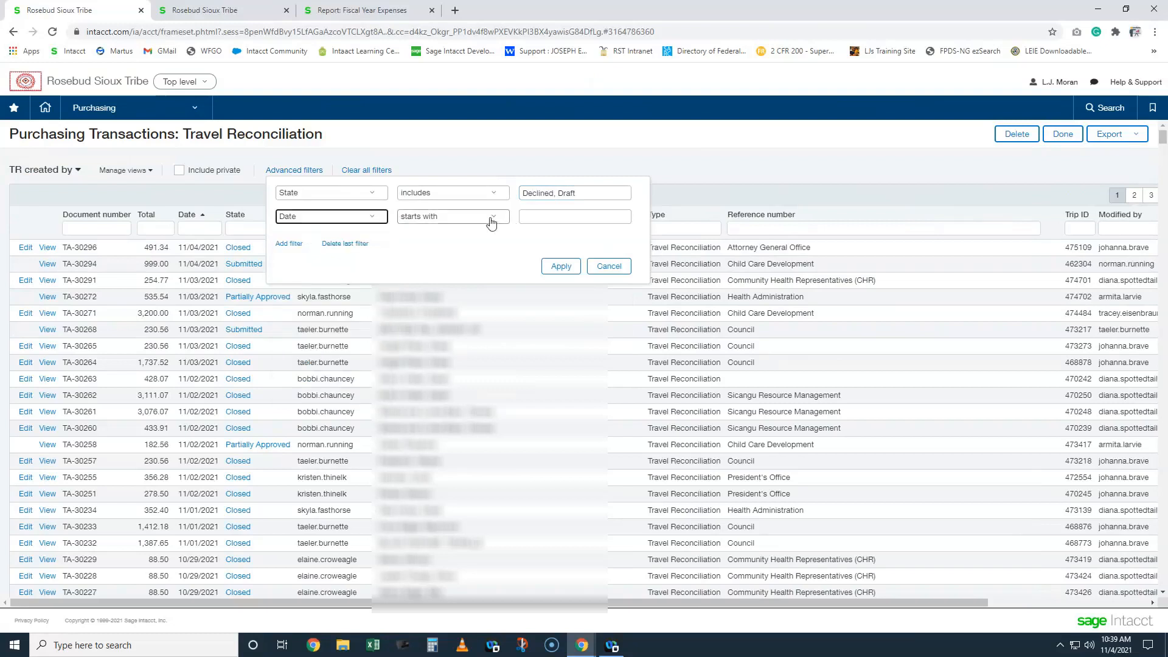
left_click(490, 220)
left_click(431, 278)
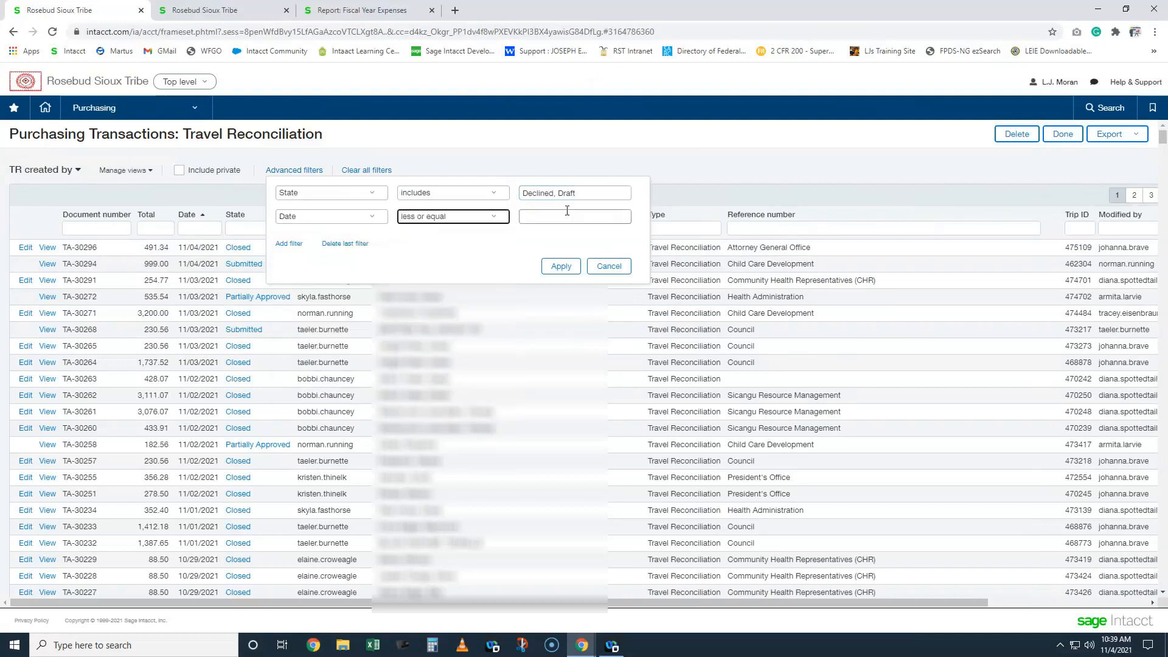
left_click(585, 213)
type("9/30/2")
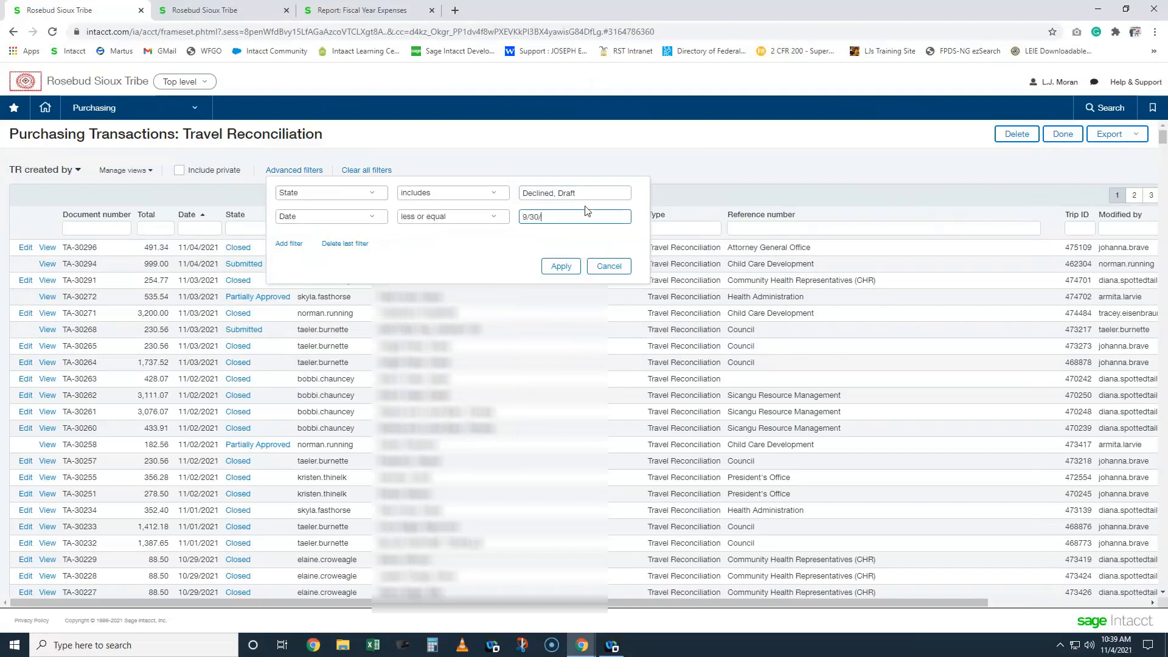
type("021")
left_click(555, 267)
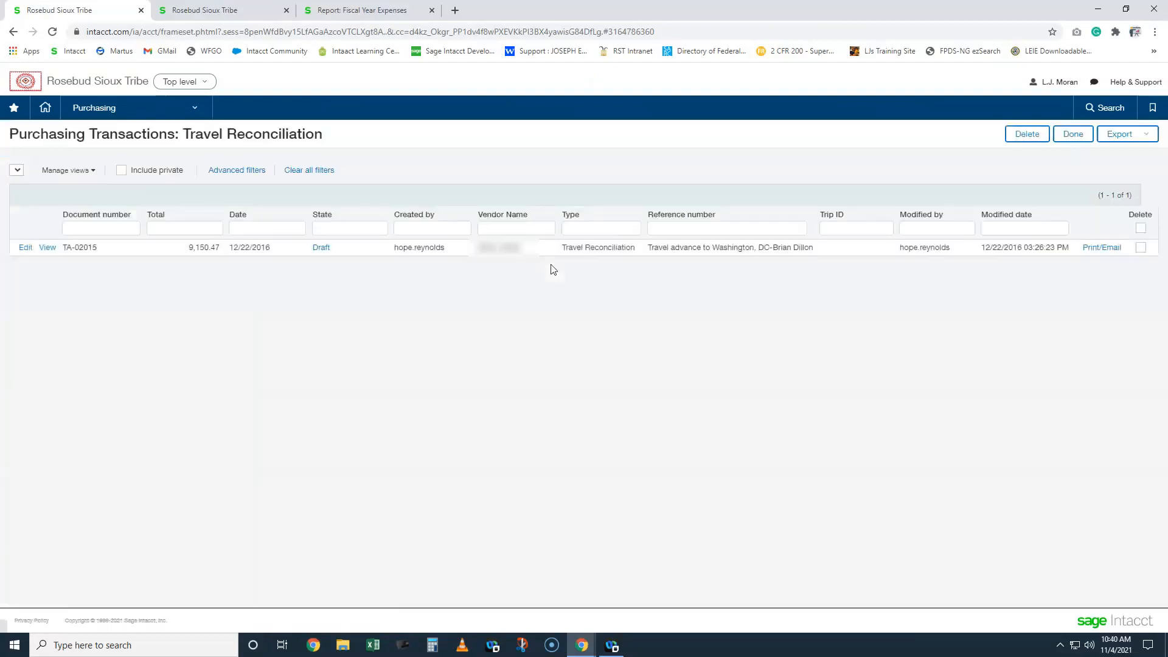
left_click_drag(252, 249, 279, 254)
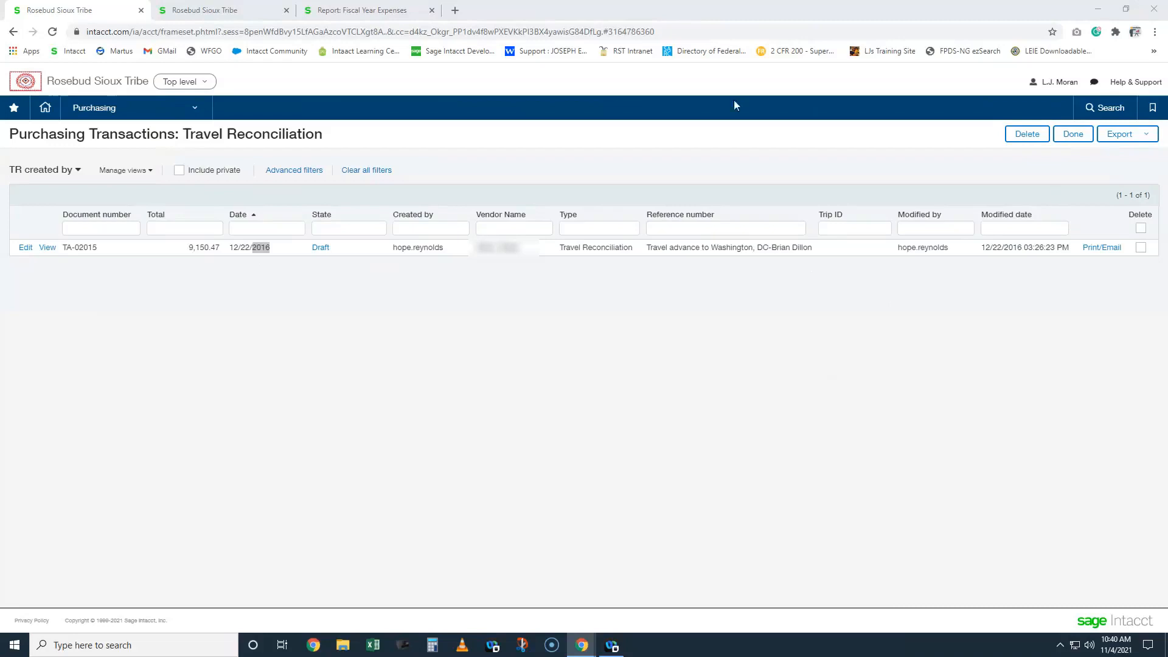
left_click(278, 172)
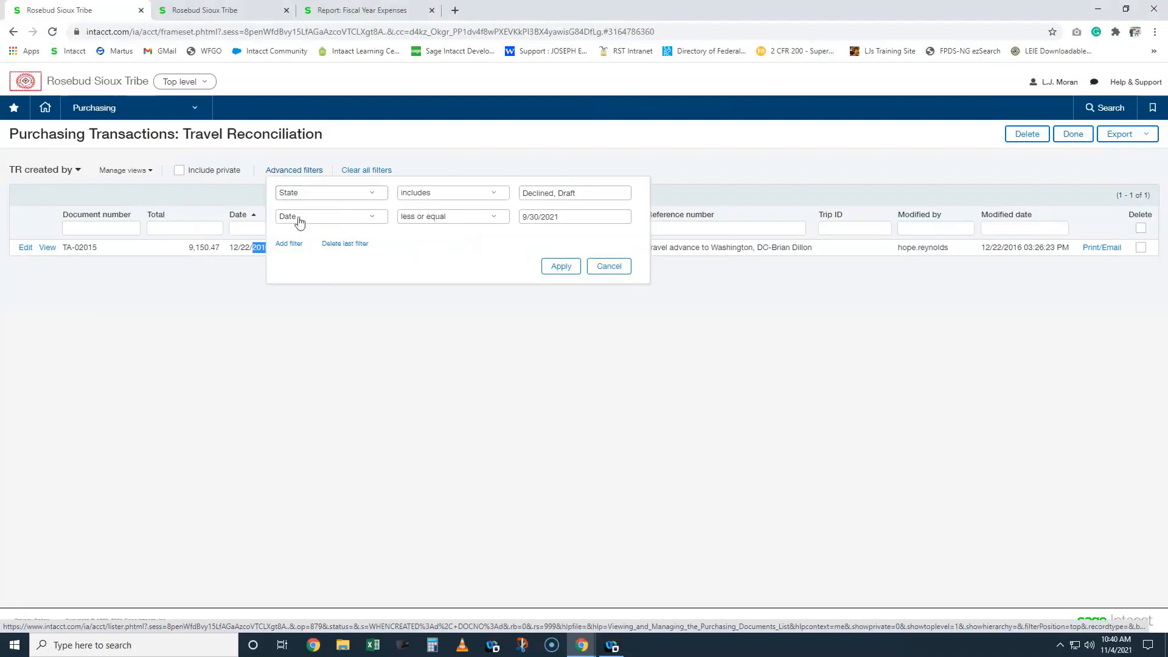
left_click(290, 244)
left_click(290, 268)
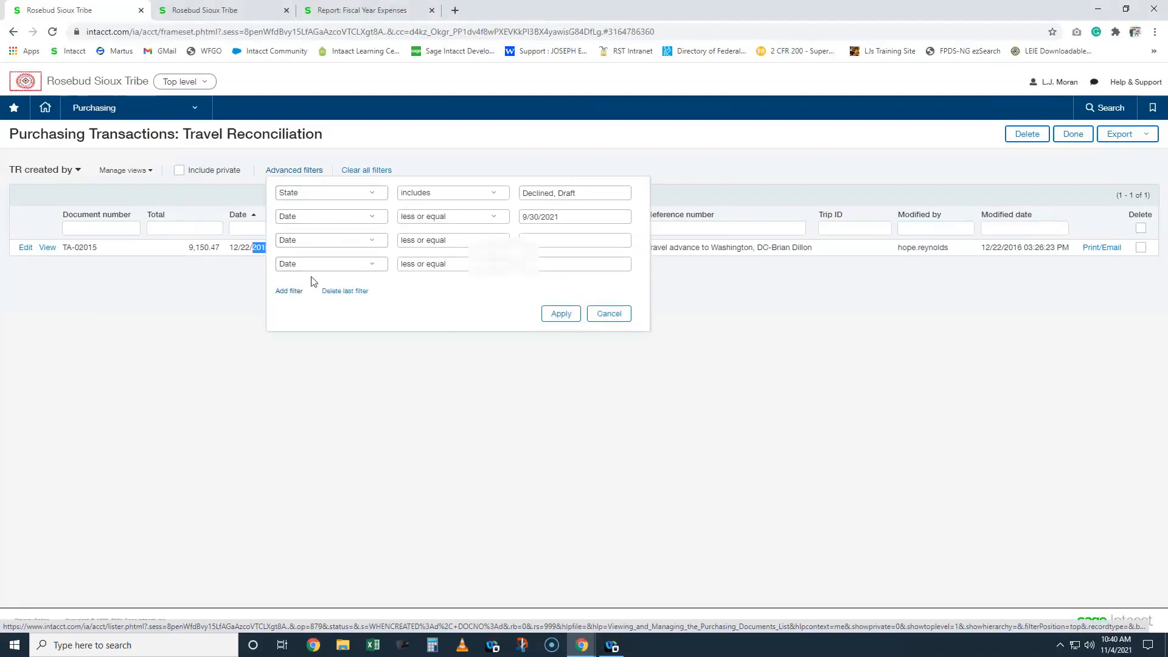
left_click(608, 313)
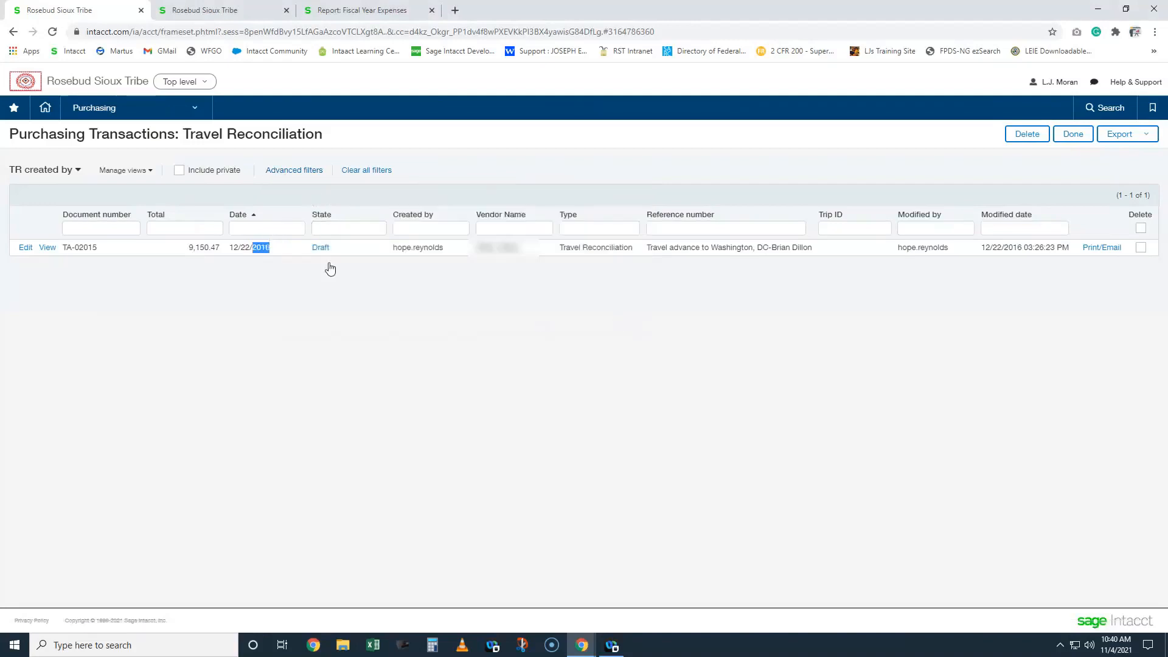
left_click(301, 312)
left_click(295, 174)
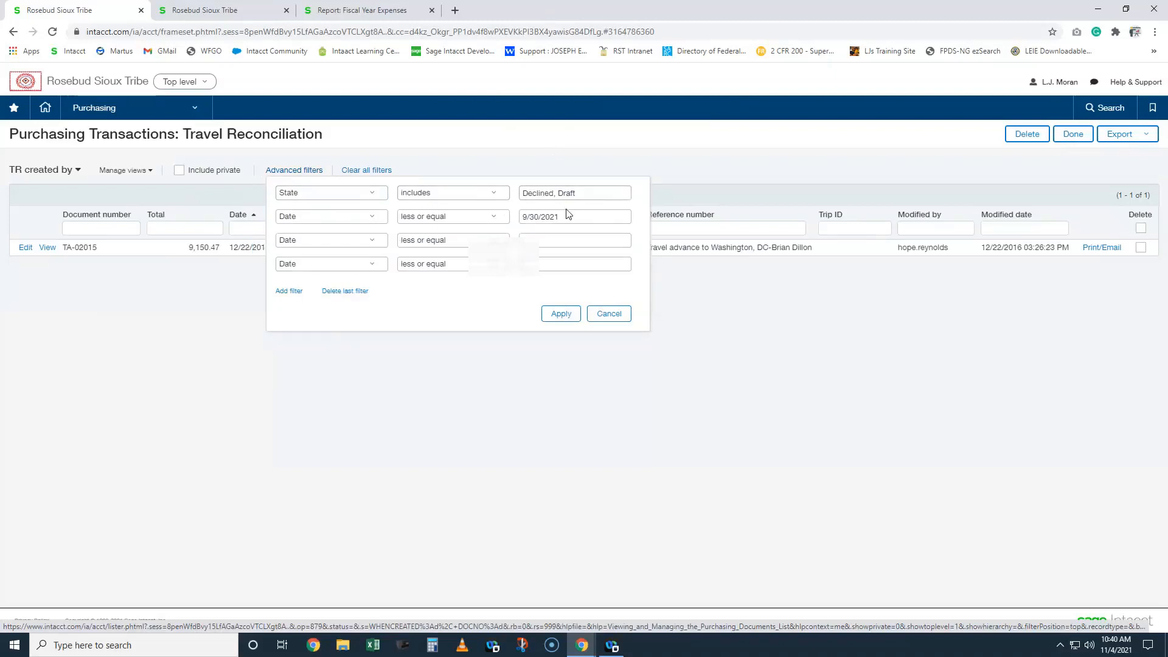
left_click(528, 217)
left_click(609, 313)
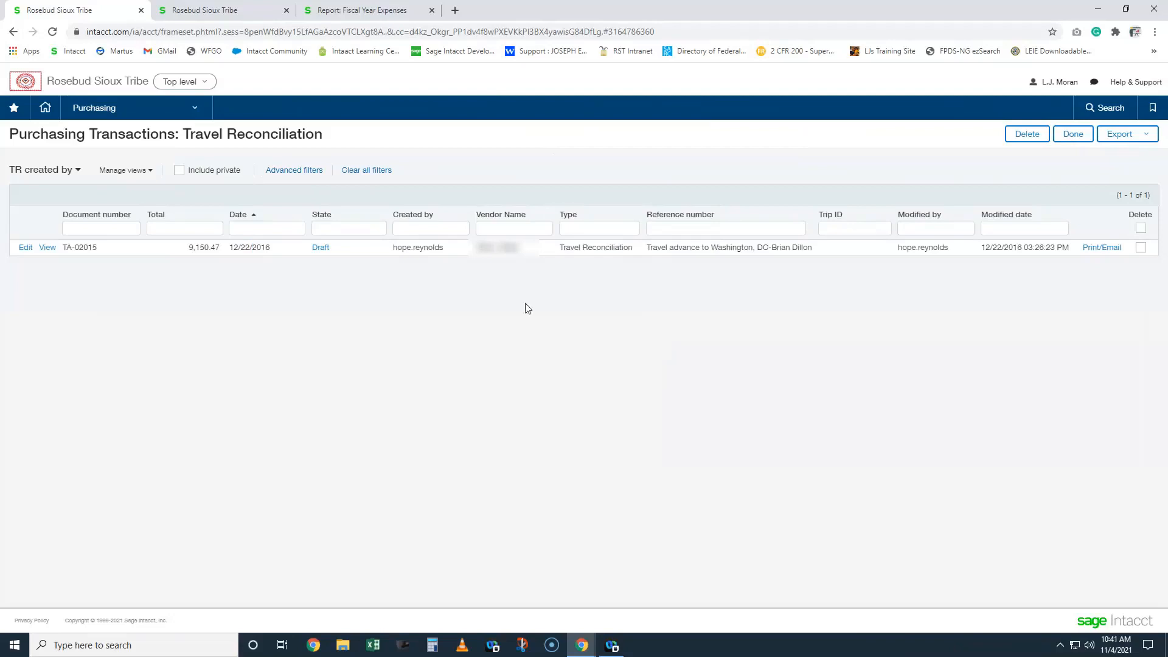
Step: Save the filtered Travel Reconciliation list as a view named FY21 Training
left_click(123, 172)
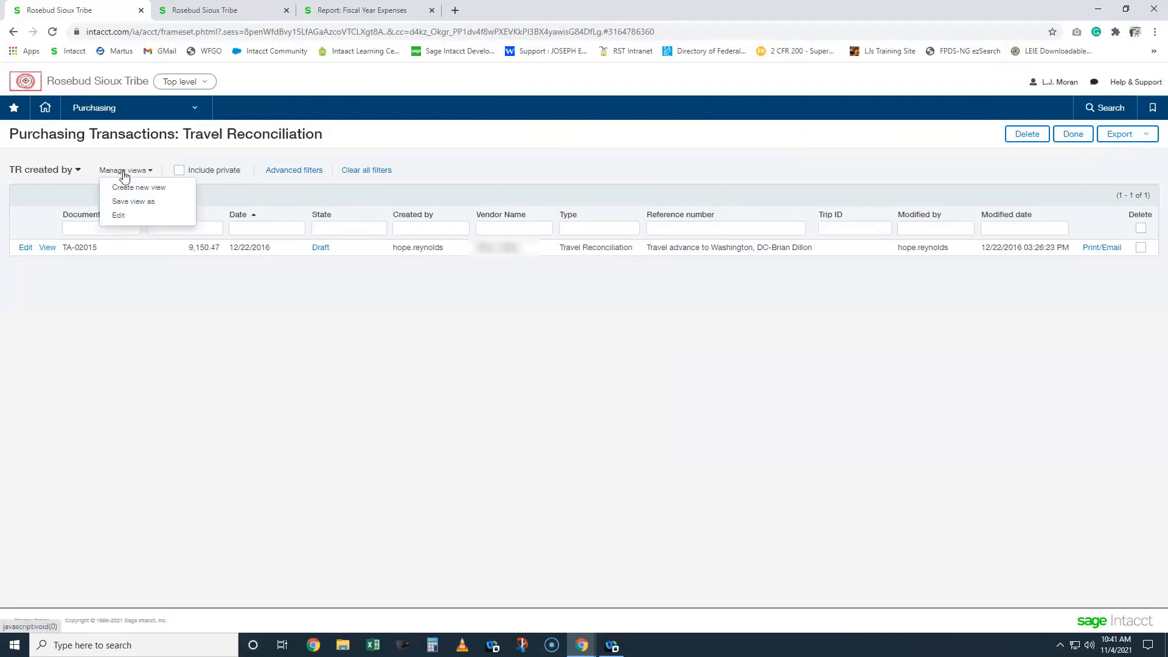
left_click(146, 201)
left_click(598, 367)
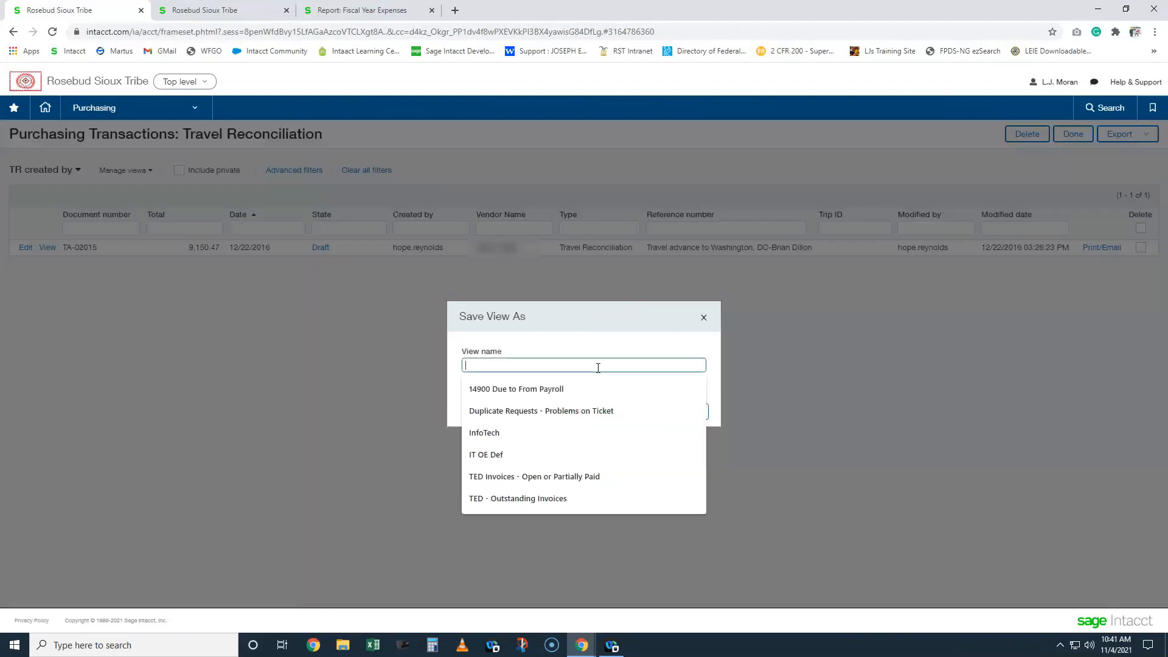
type("FY21 Training")
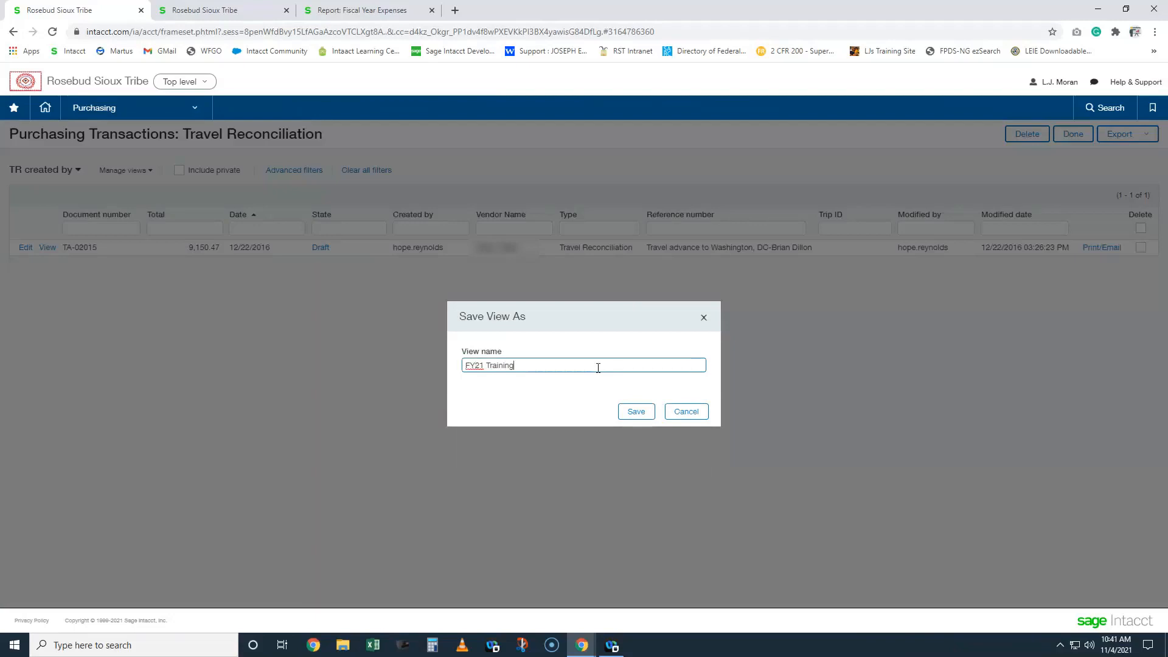
left_click(634, 413)
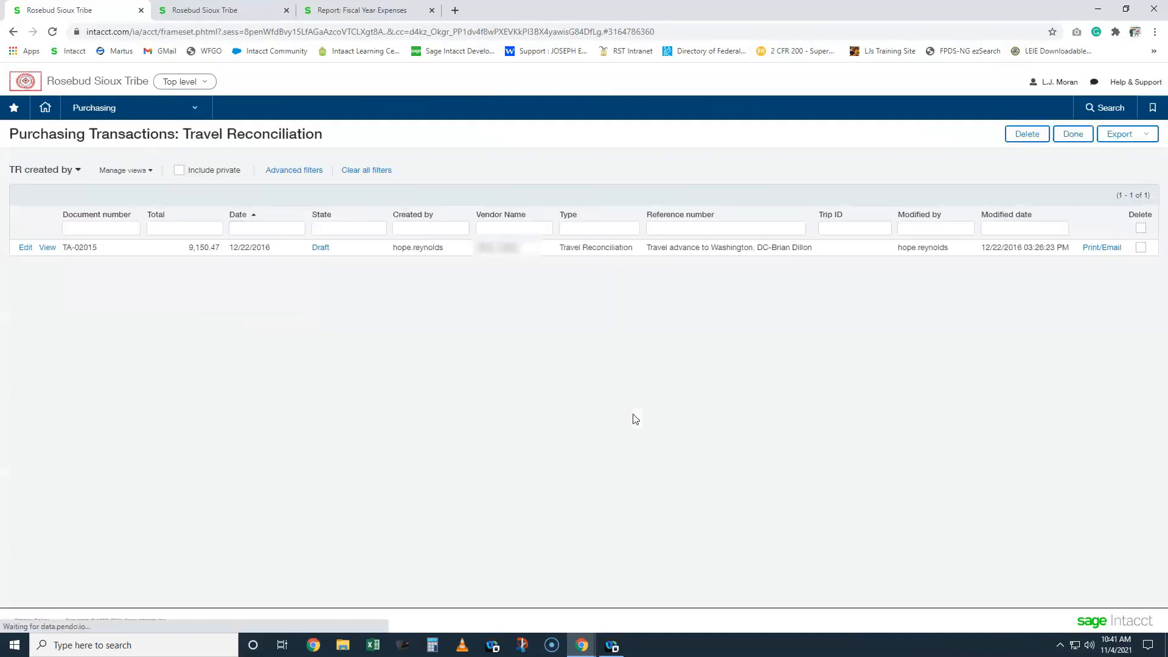
Step: Switch the Travel Reconciliation list to the FY21 Training view and edit the view's Date filter to less or equal 9/30/2022
left_click(41, 173)
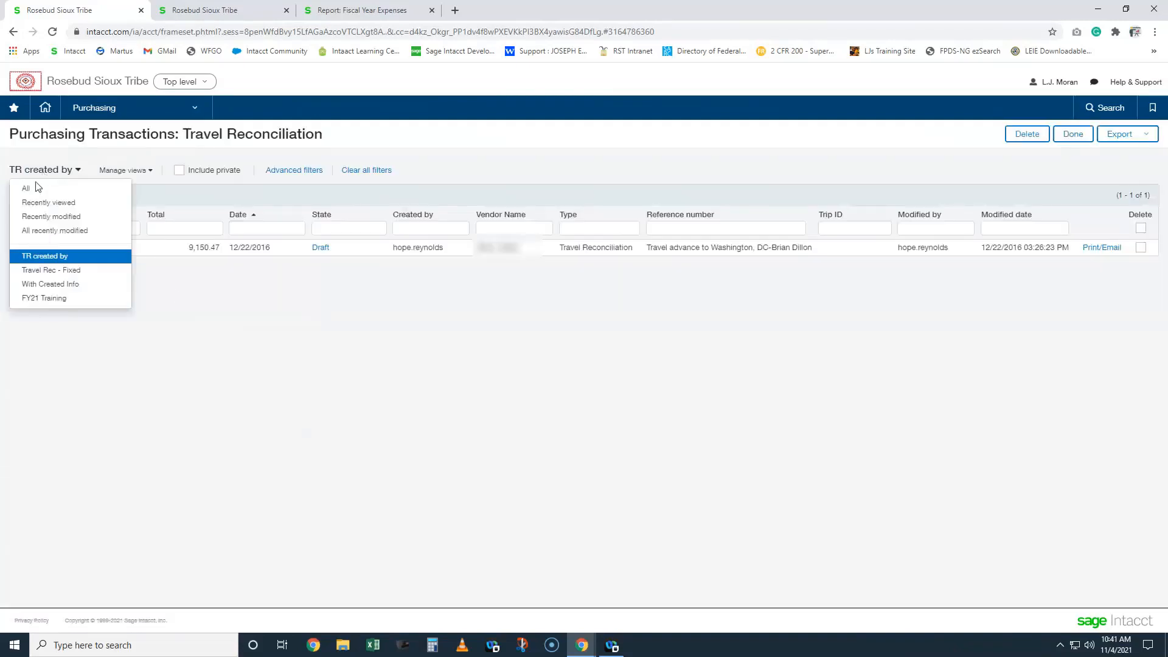
left_click(58, 298)
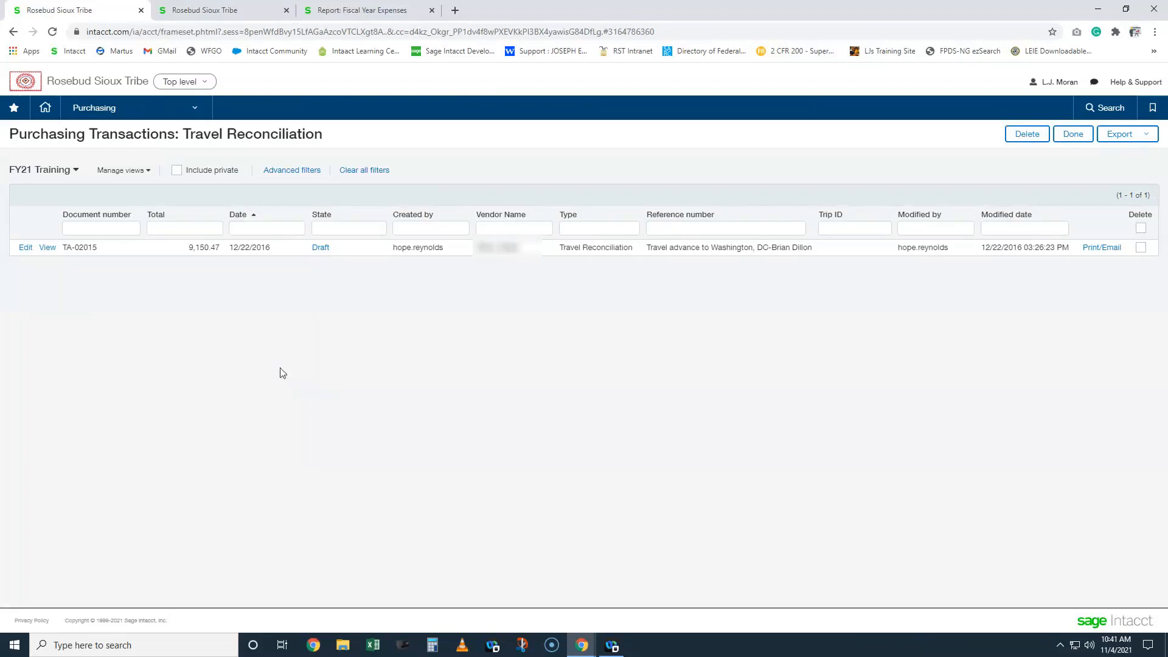
left_click(121, 171)
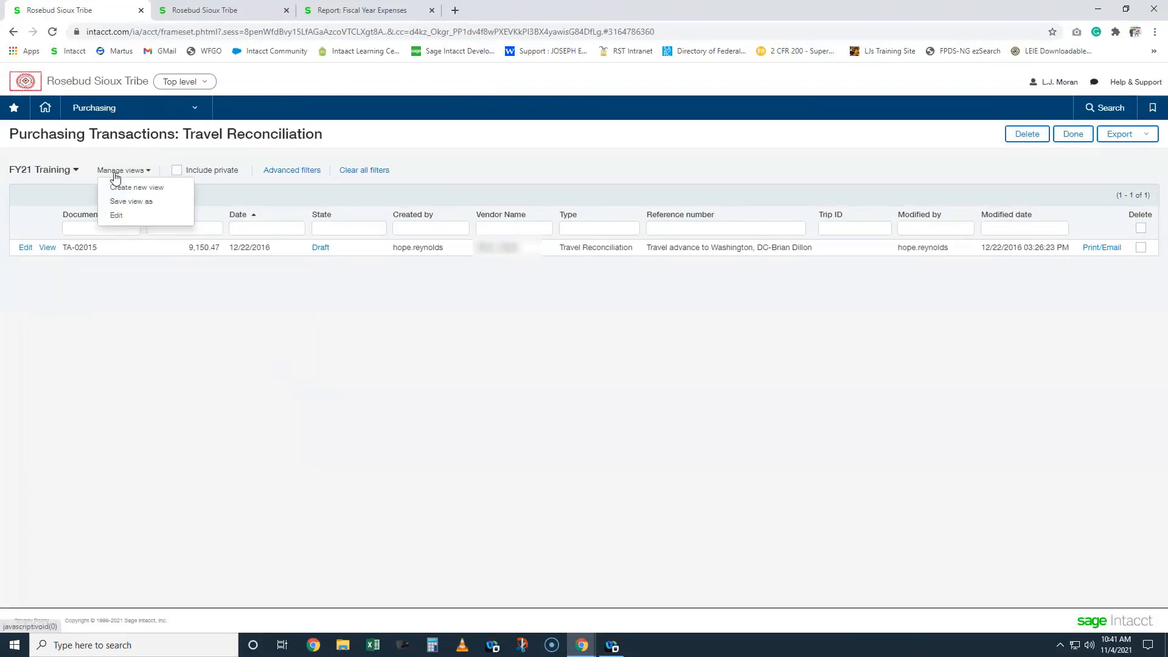
left_click(117, 217)
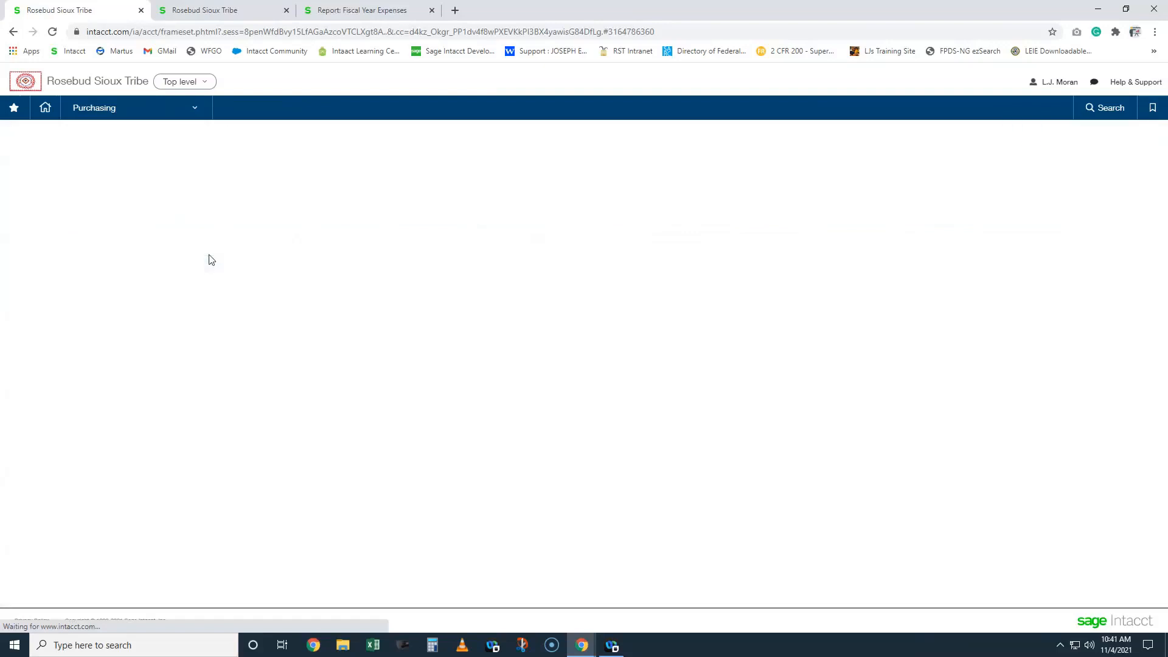
left_click(997, 181)
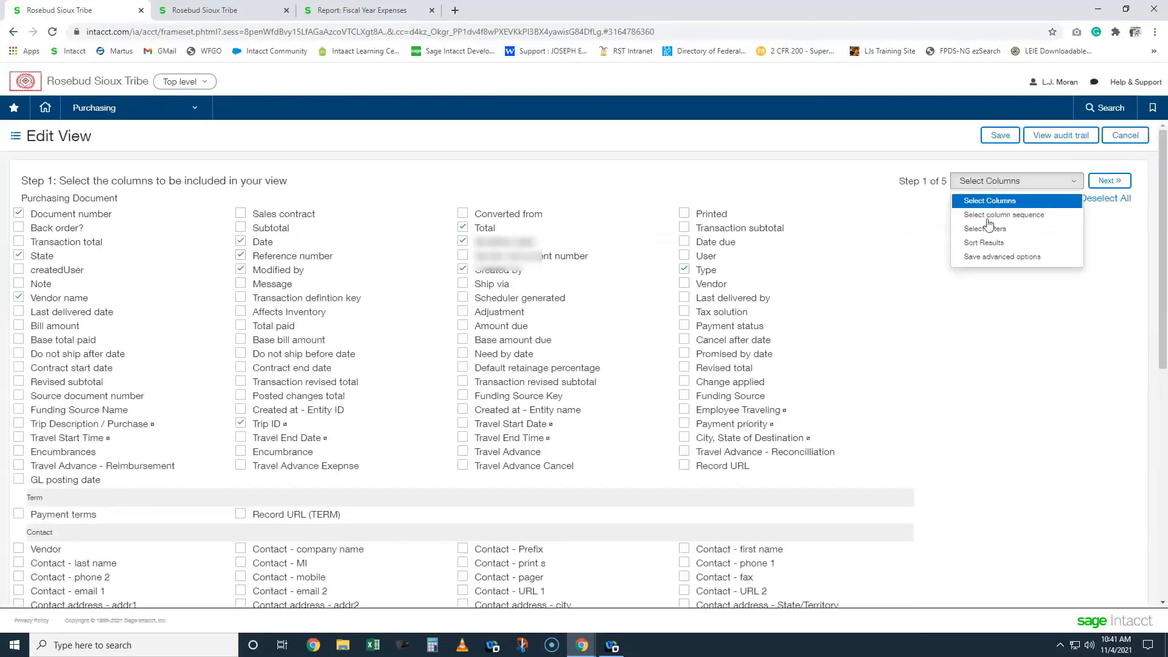
left_click(985, 229)
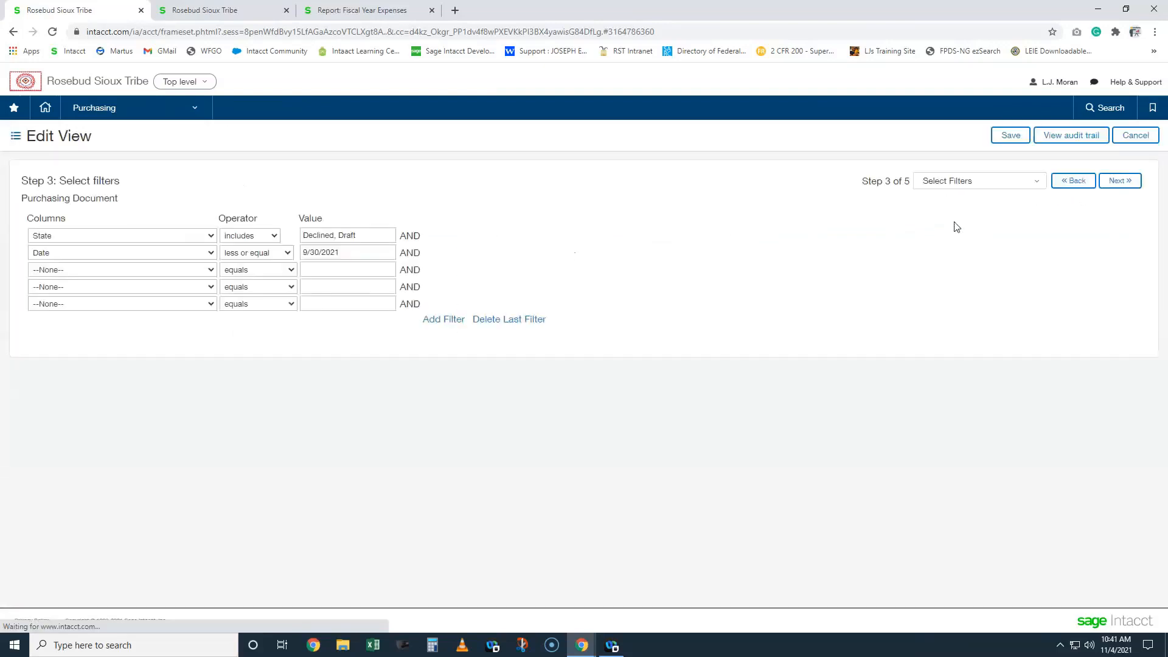
left_click(349, 254)
type("2")
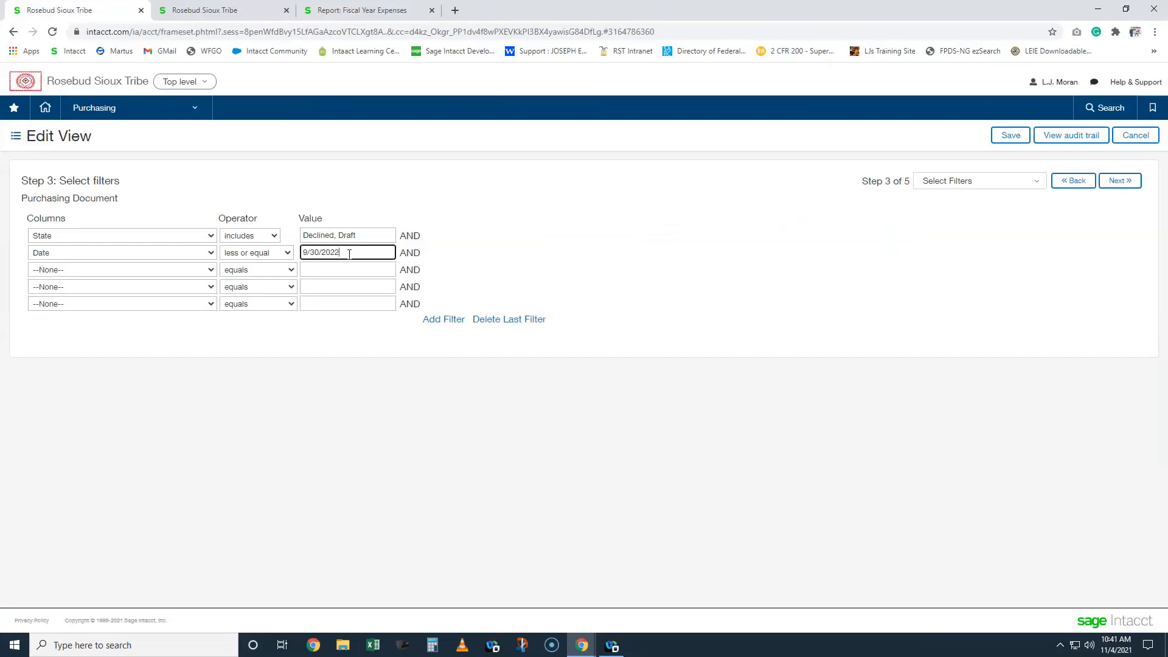